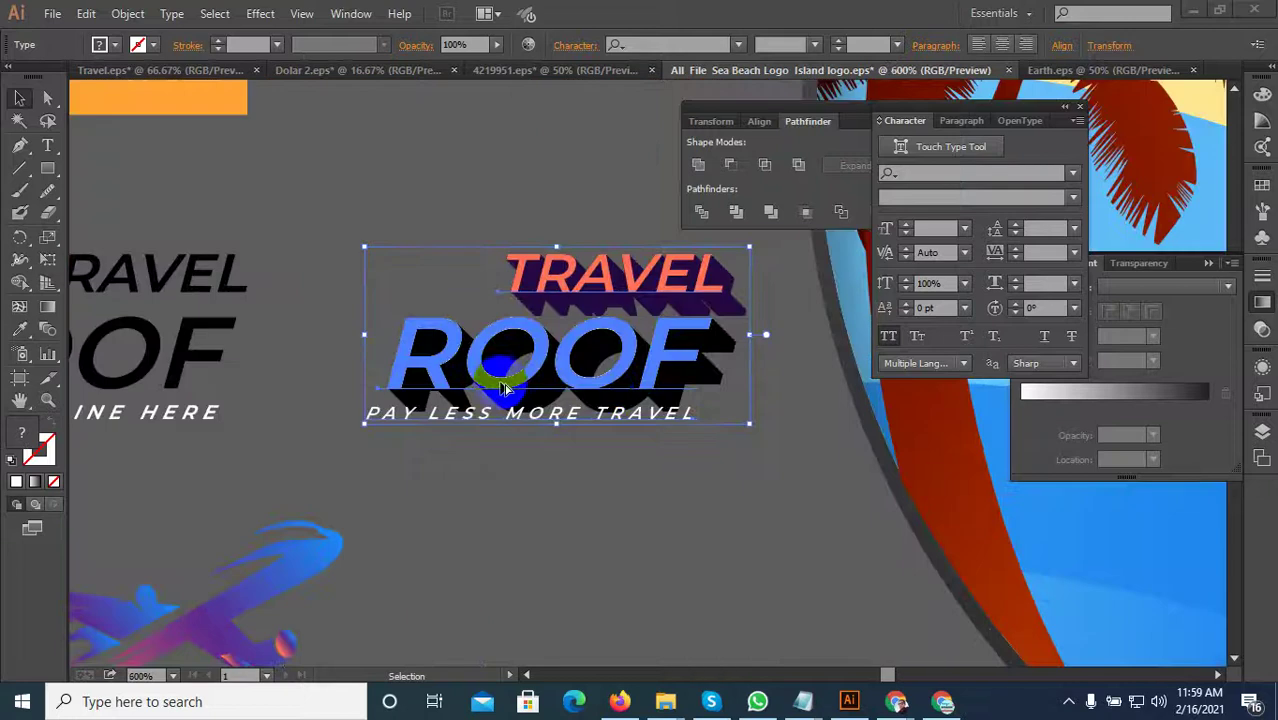
# Alt-drag a copy of the TRAVEL ROOF logo toward the lower right.
pyautogui.scroll(-3, 630, 388)
pyautogui.scroll(-3, 630, 390)
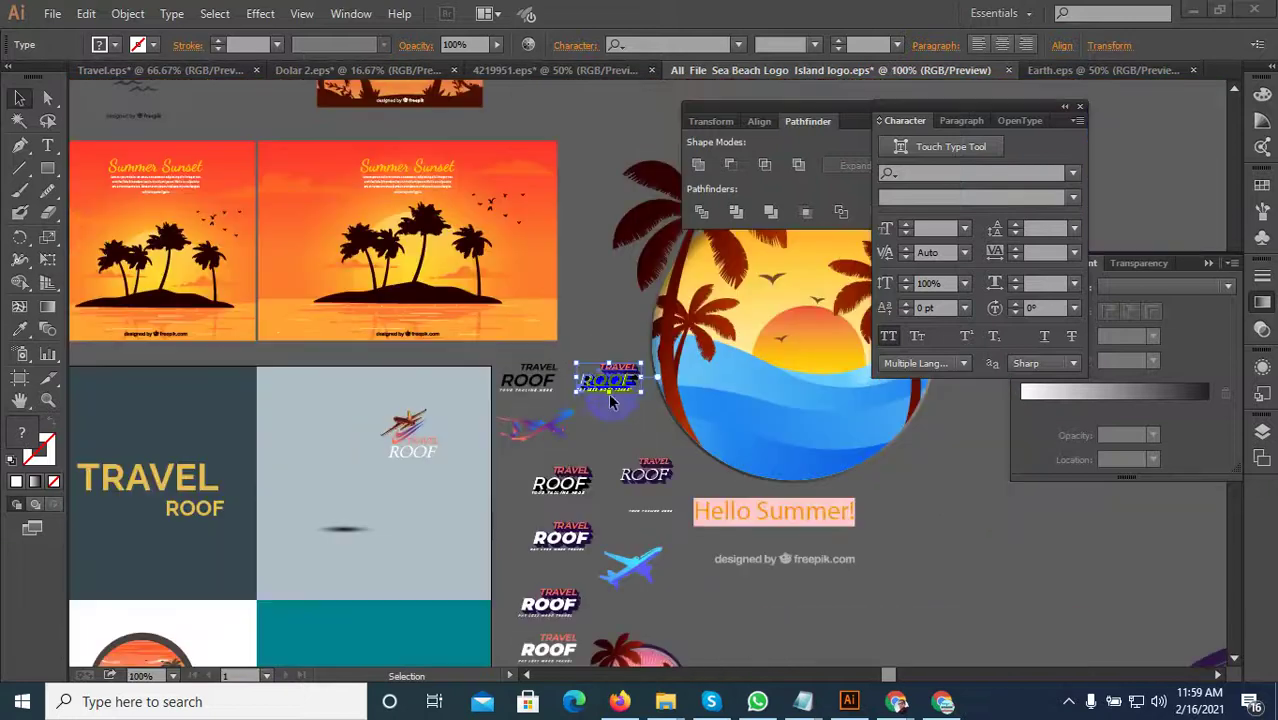
pyautogui.scroll(2, 541, 322)
pyautogui.moveTo(441, 343); pyautogui.dragTo(397, 335)
pyautogui.moveTo(422, 360); pyautogui.dragTo(733, 587)
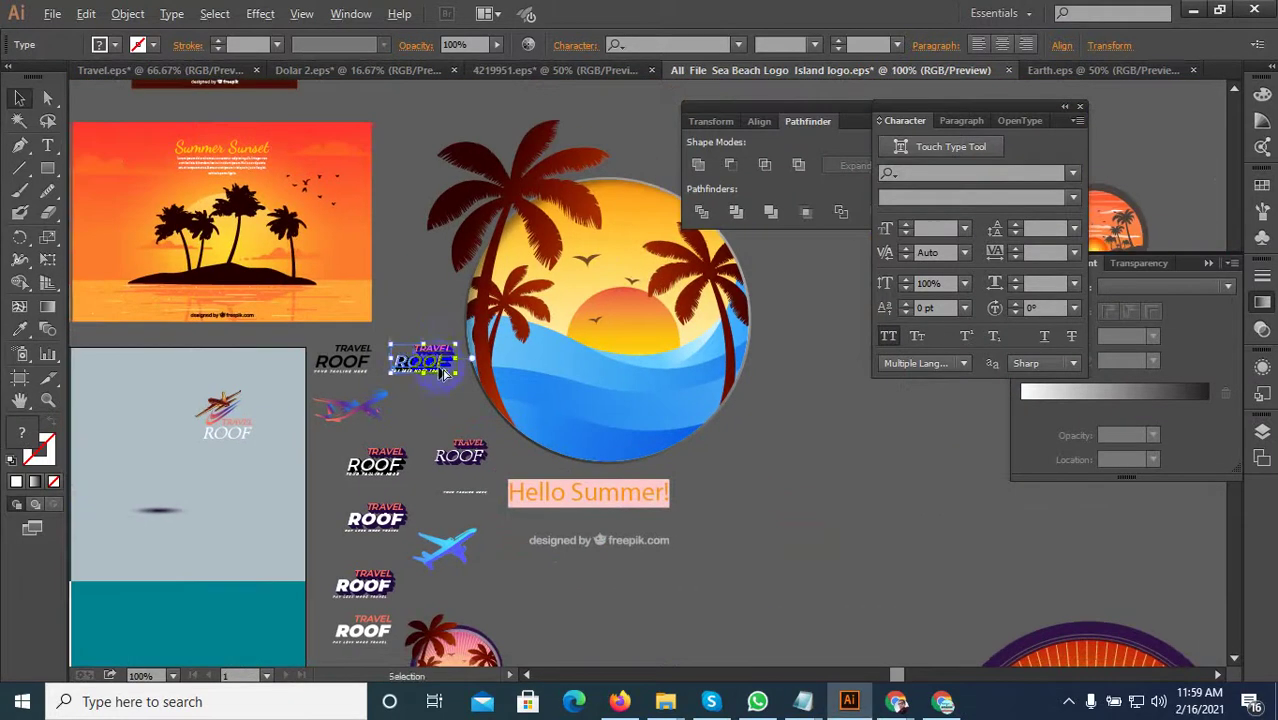
pyautogui.scroll(-3, 733, 587)
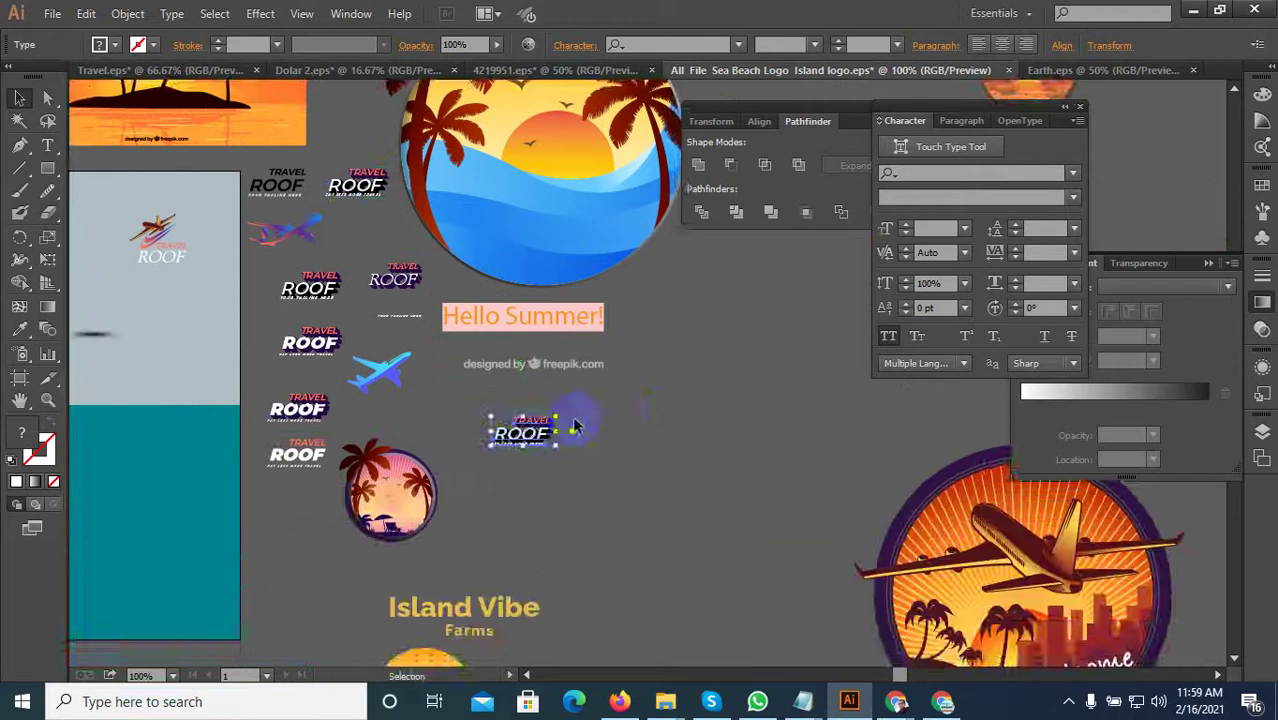
pyautogui.scroll(5, 530, 435)
# Convert the copied logo's text to outlines with Create Outlines.
pyautogui.rightClick(528, 436)
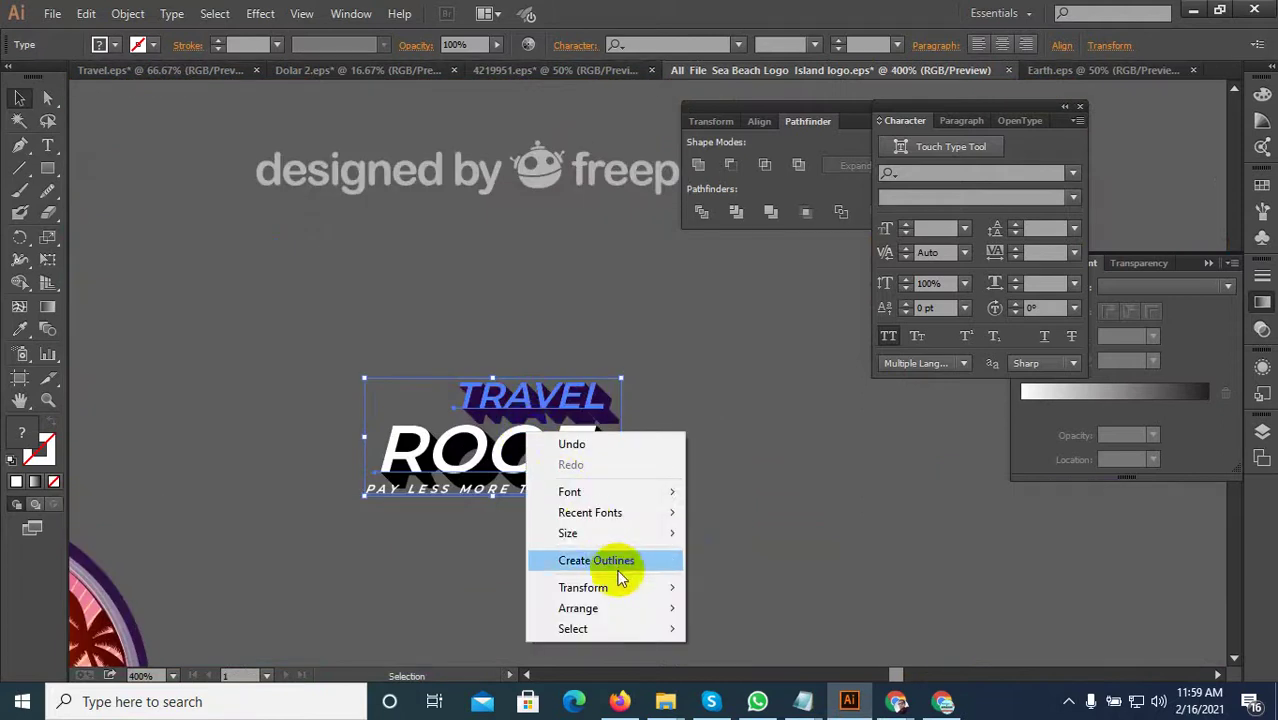
pyautogui.click(618, 566)
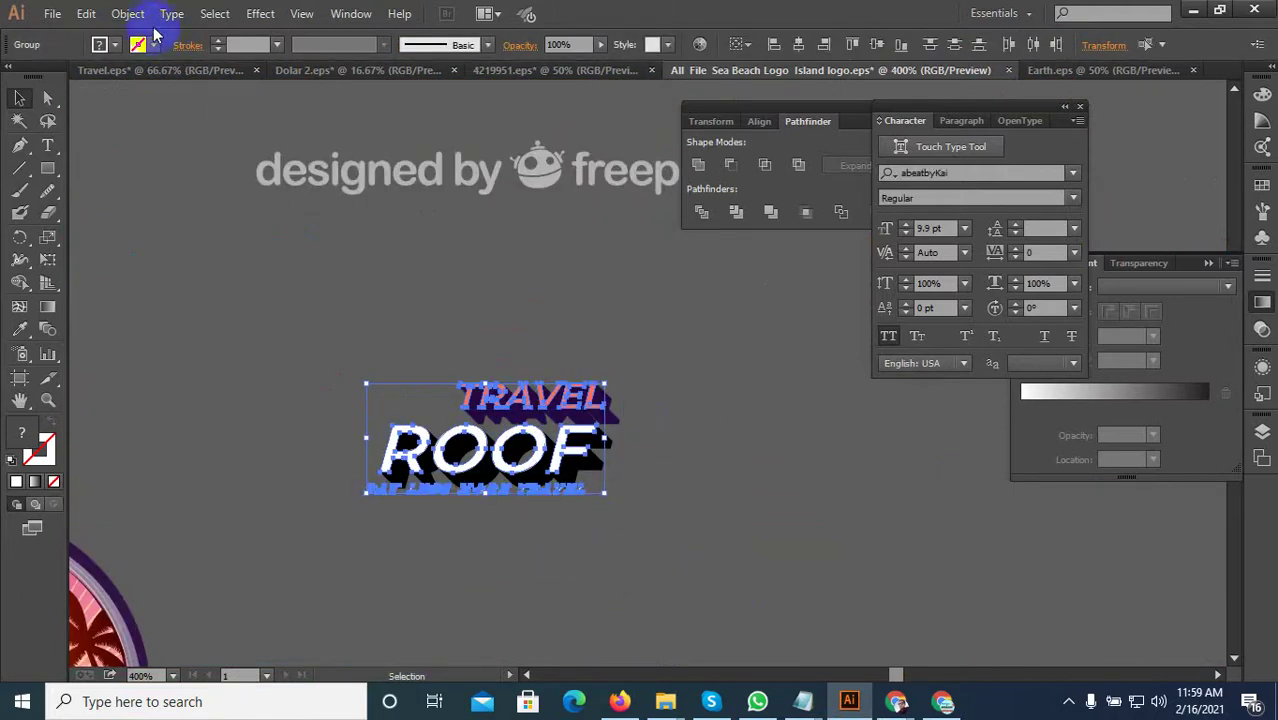
pyautogui.click(1068, 702)
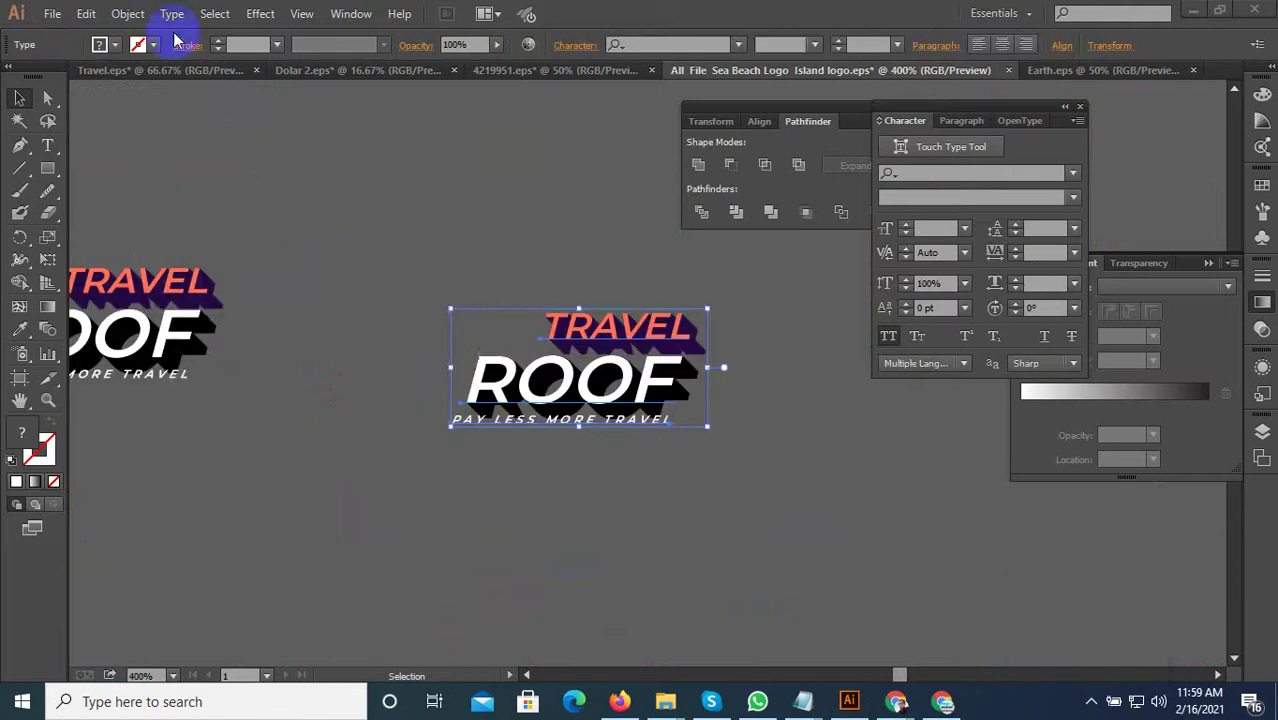
pyautogui.click(171, 13)
pyautogui.click(314, 323)
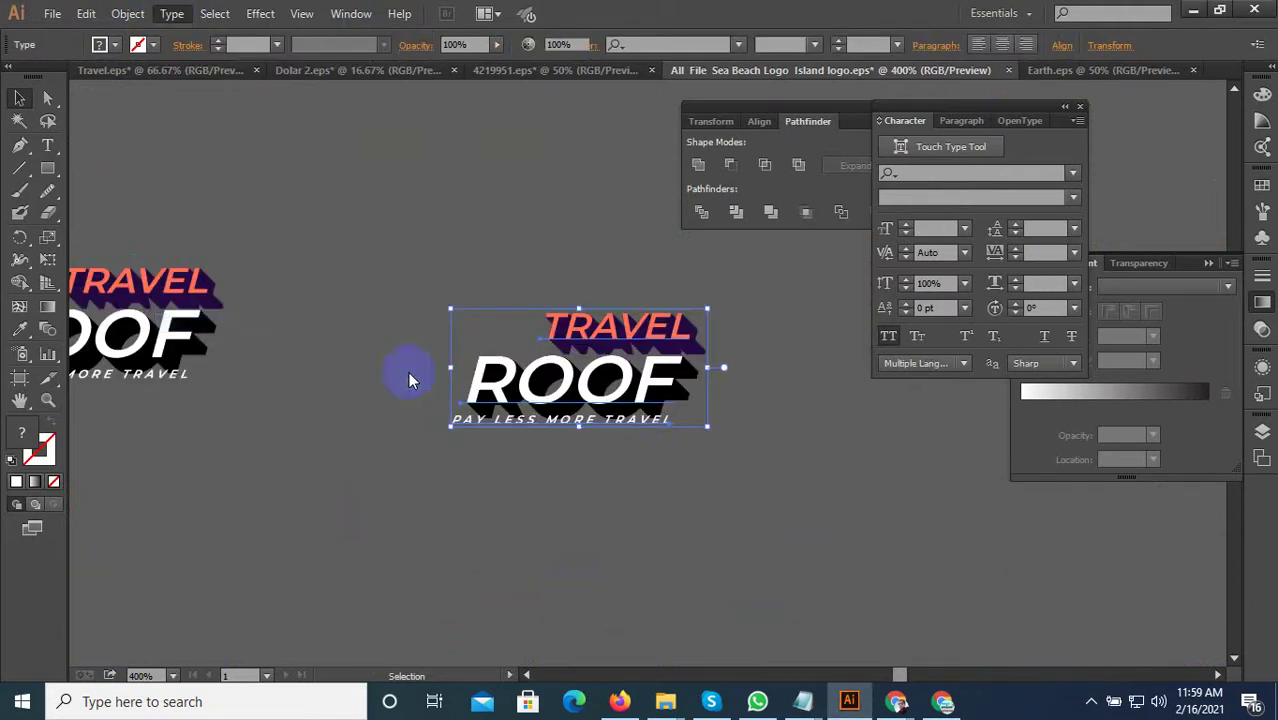
# Ungroup the outlined logo lettering so the shadows are gone.
pyautogui.rightClick(606, 426)
pyautogui.click(658, 481)
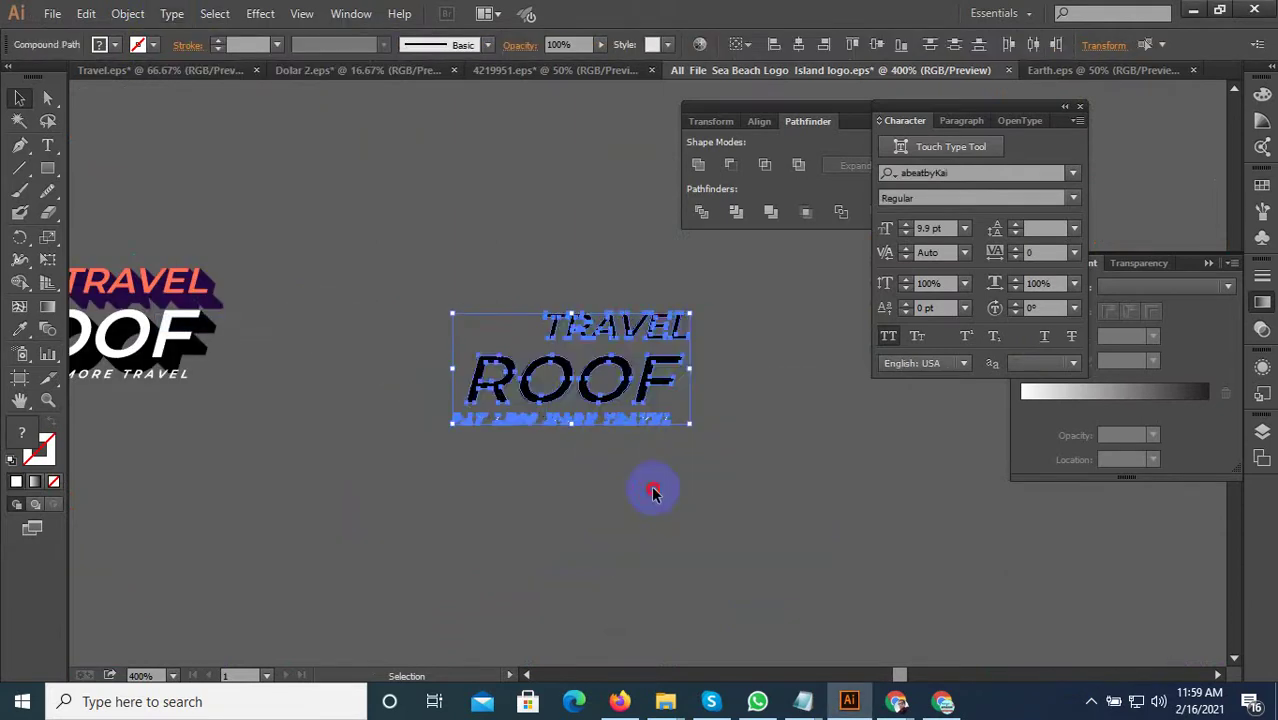
pyautogui.scroll(2, 681, 373)
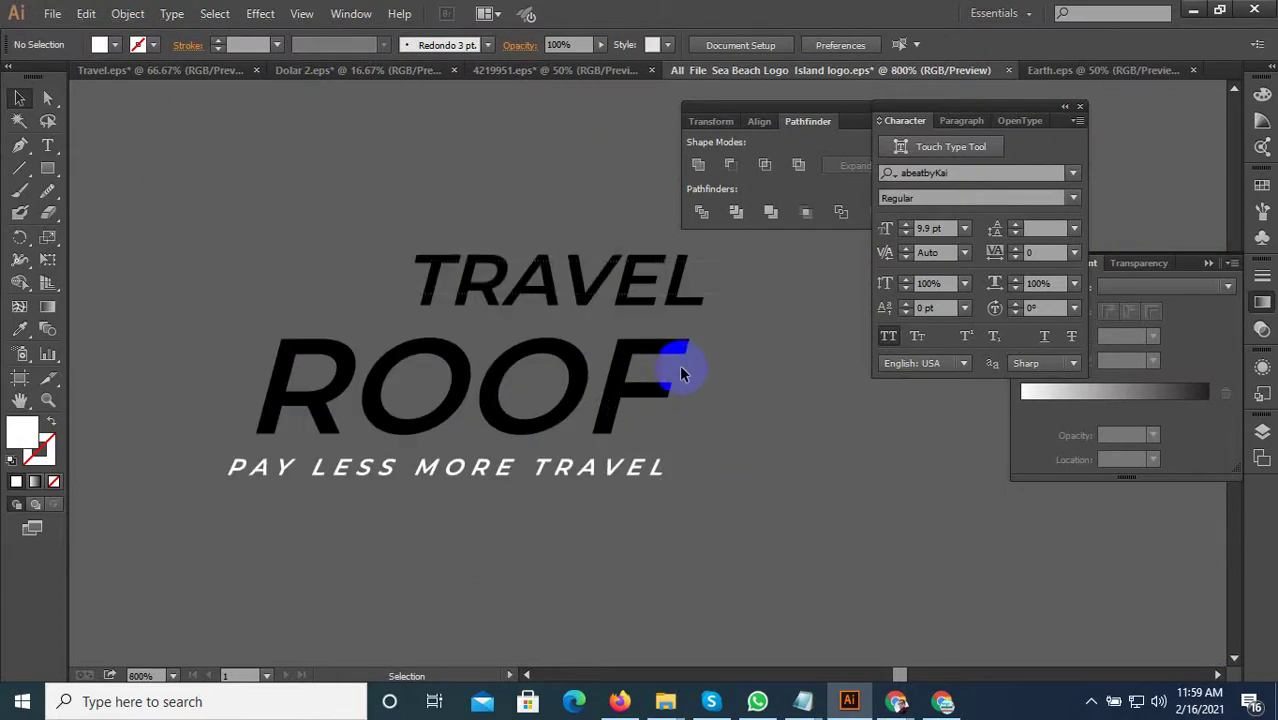
# Fill the TRAVEL lettering with the beach globe water's light blue using the Eyedropper.
pyautogui.click(379, 276)
pyautogui.click(22, 329)
pyautogui.scroll(-4, 716, 529)
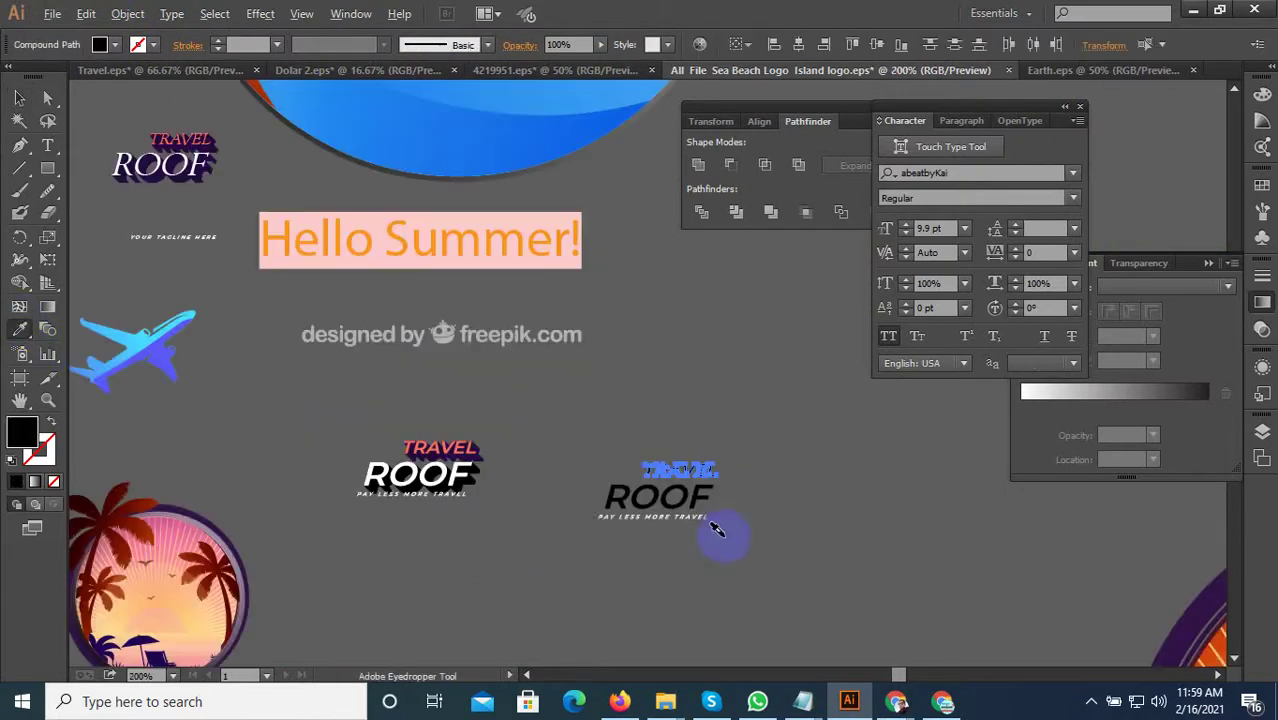
pyautogui.scroll(1, 475, 476)
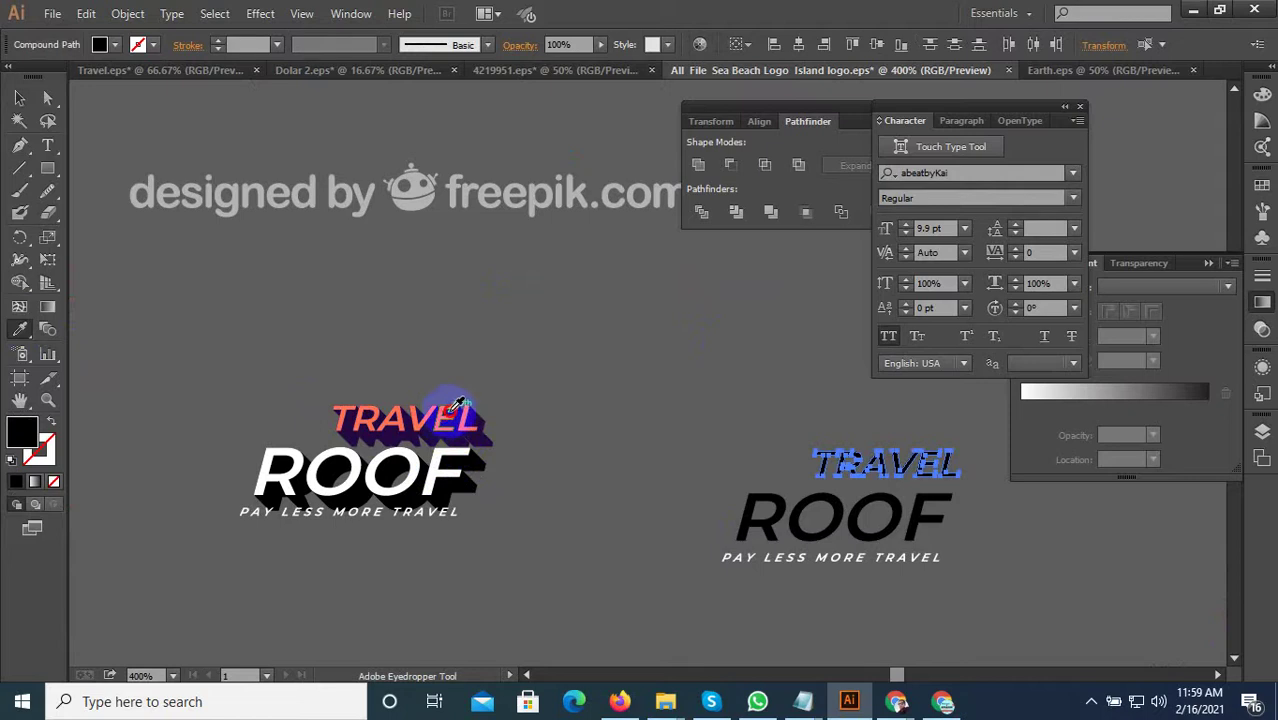
pyautogui.scroll(-3, 538, 424)
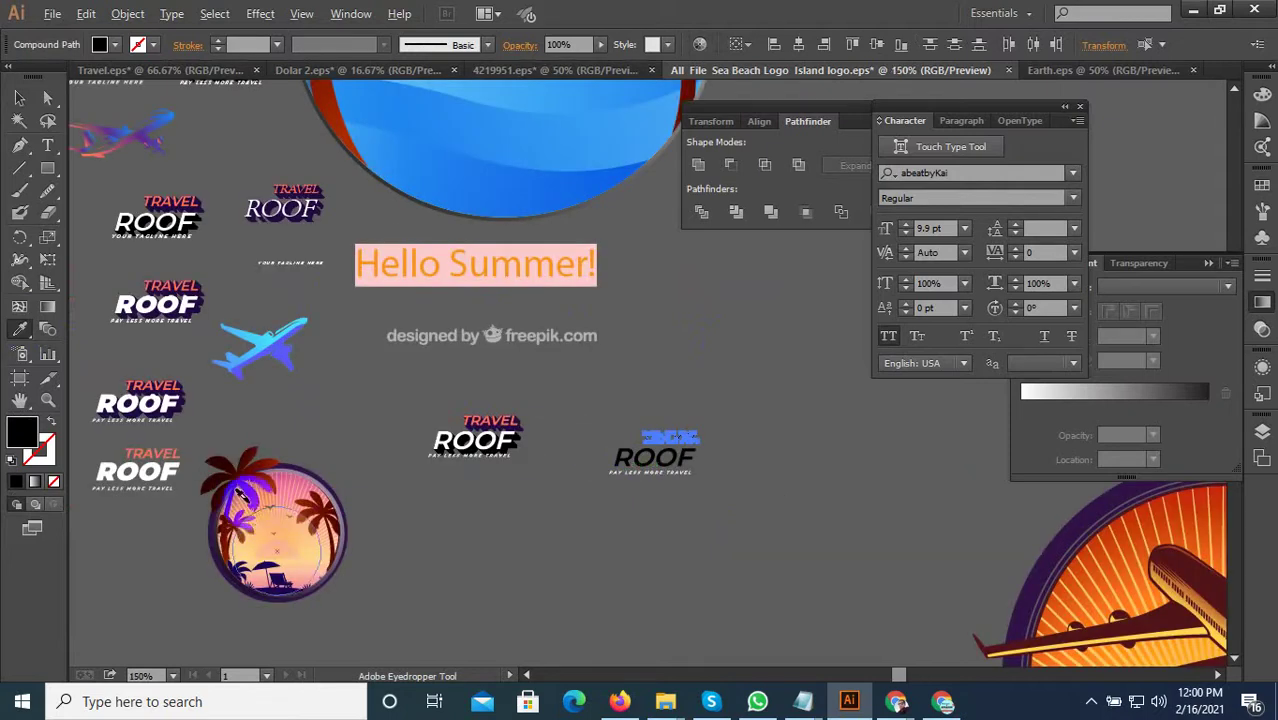
pyautogui.click(479, 193)
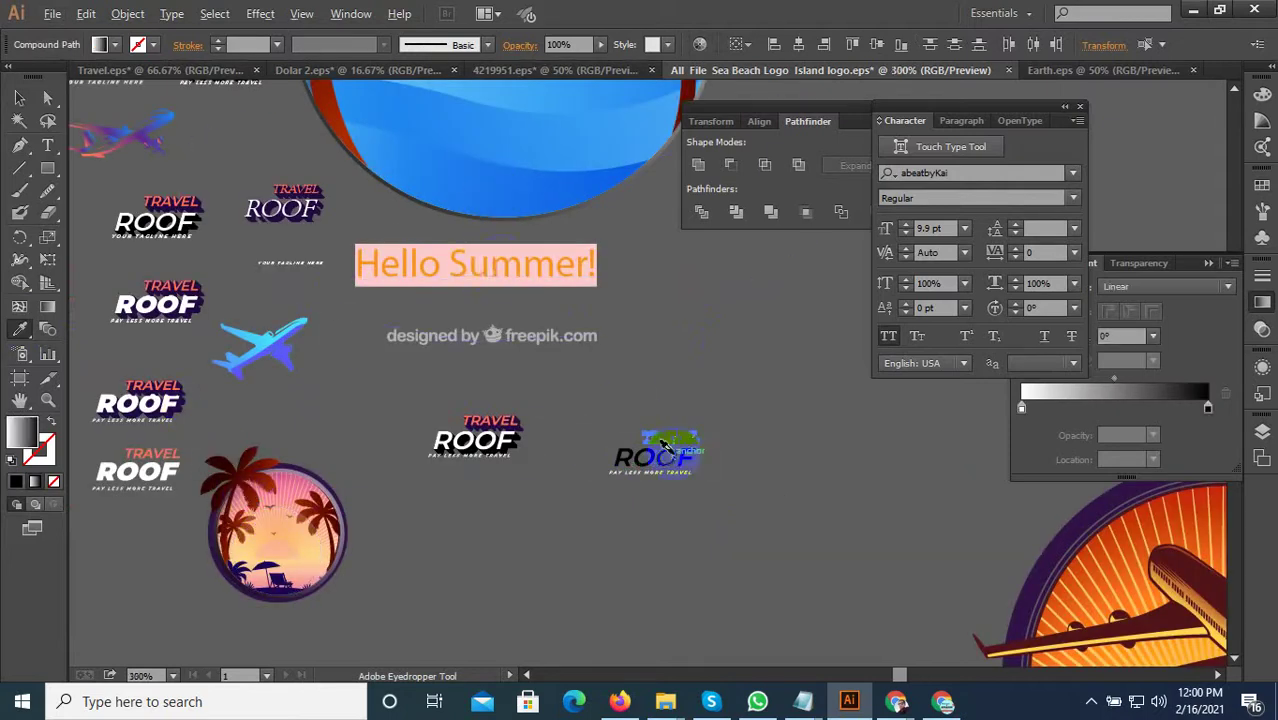
pyautogui.scroll(1, 660, 445)
pyautogui.scroll(-4, 570, 462)
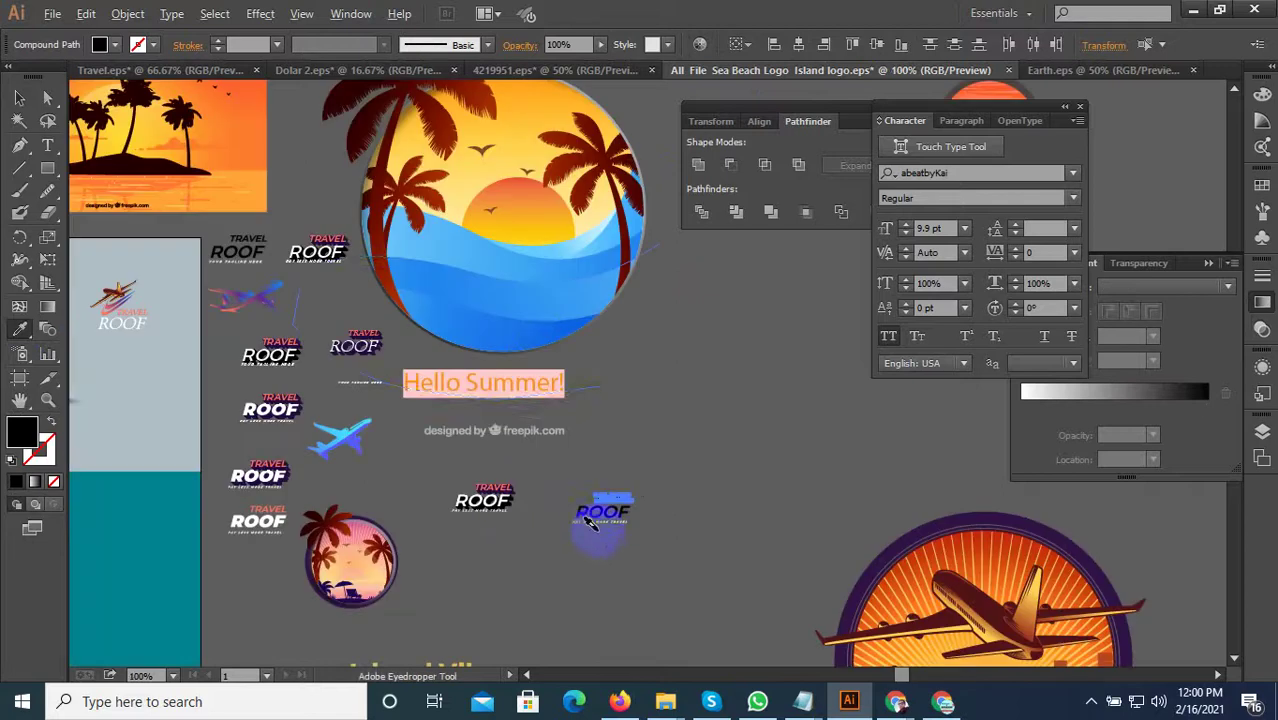
pyautogui.click(516, 294)
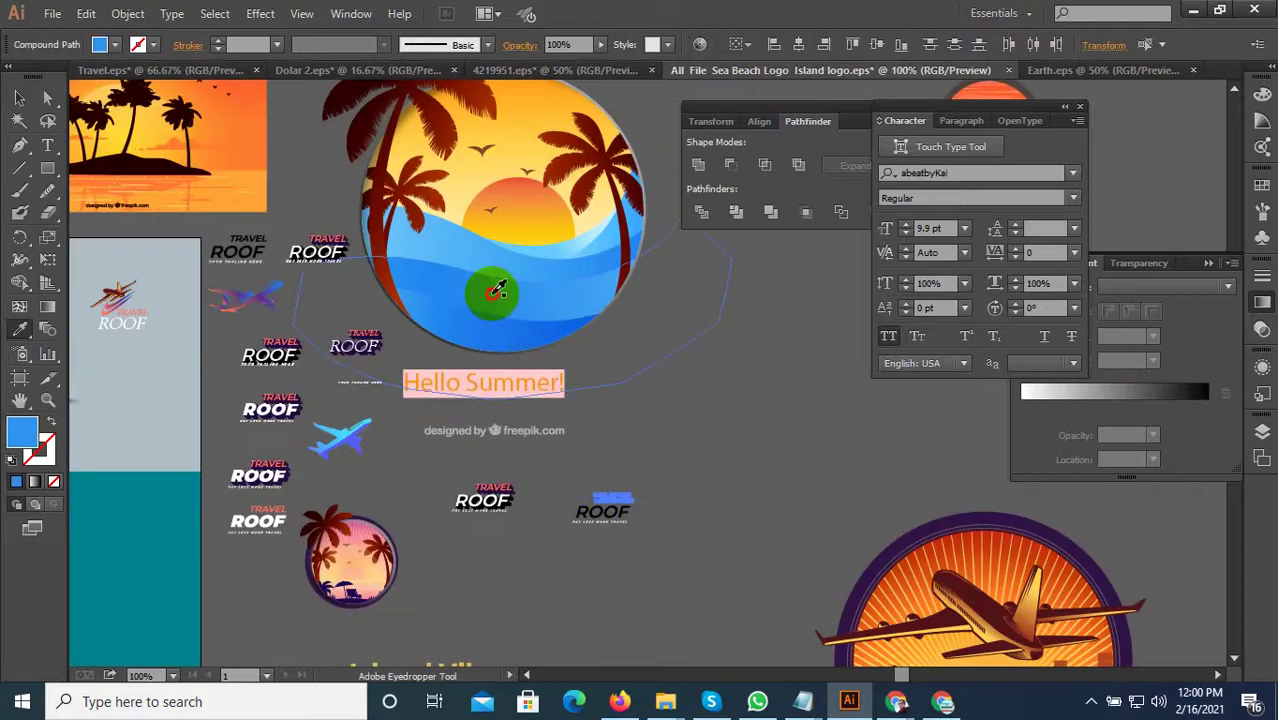
pyautogui.scroll(5, 630, 520)
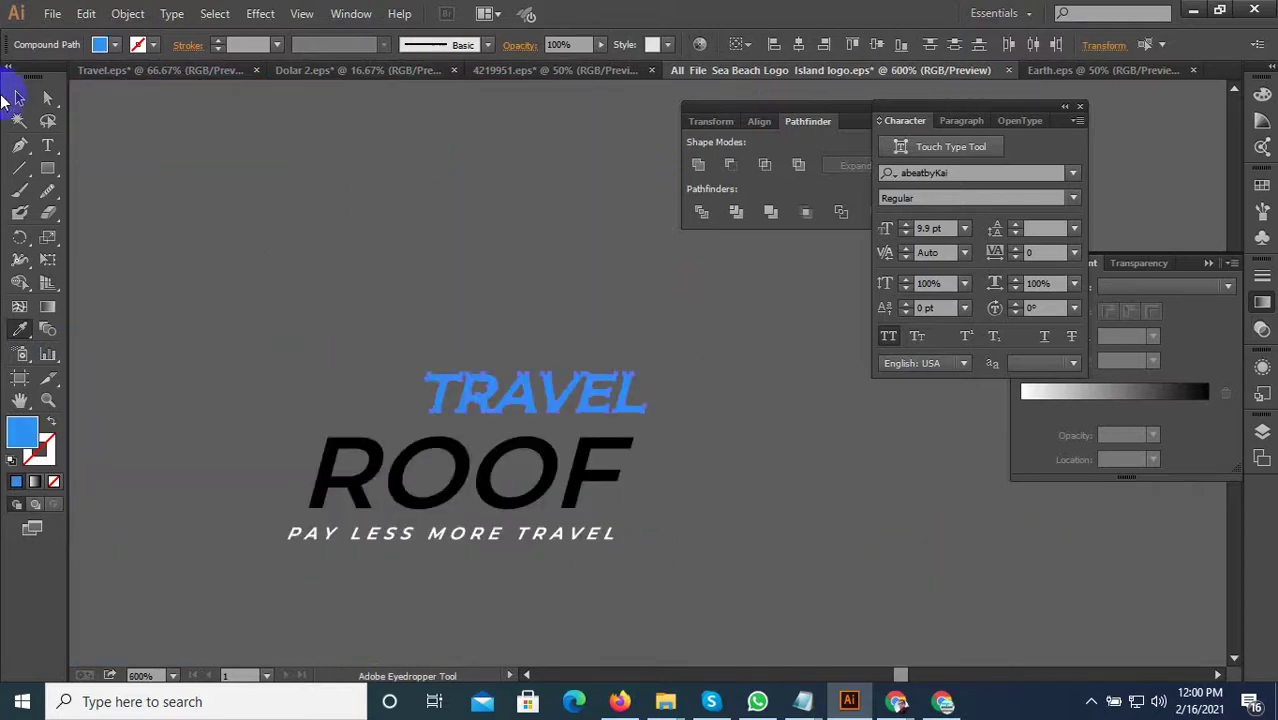
# Eyedrop the same blue onto ROOF and the PAY LESS MORE TRAVEL tagline.
pyautogui.moveTo(697, 471); pyautogui.dragTo(231, 489)
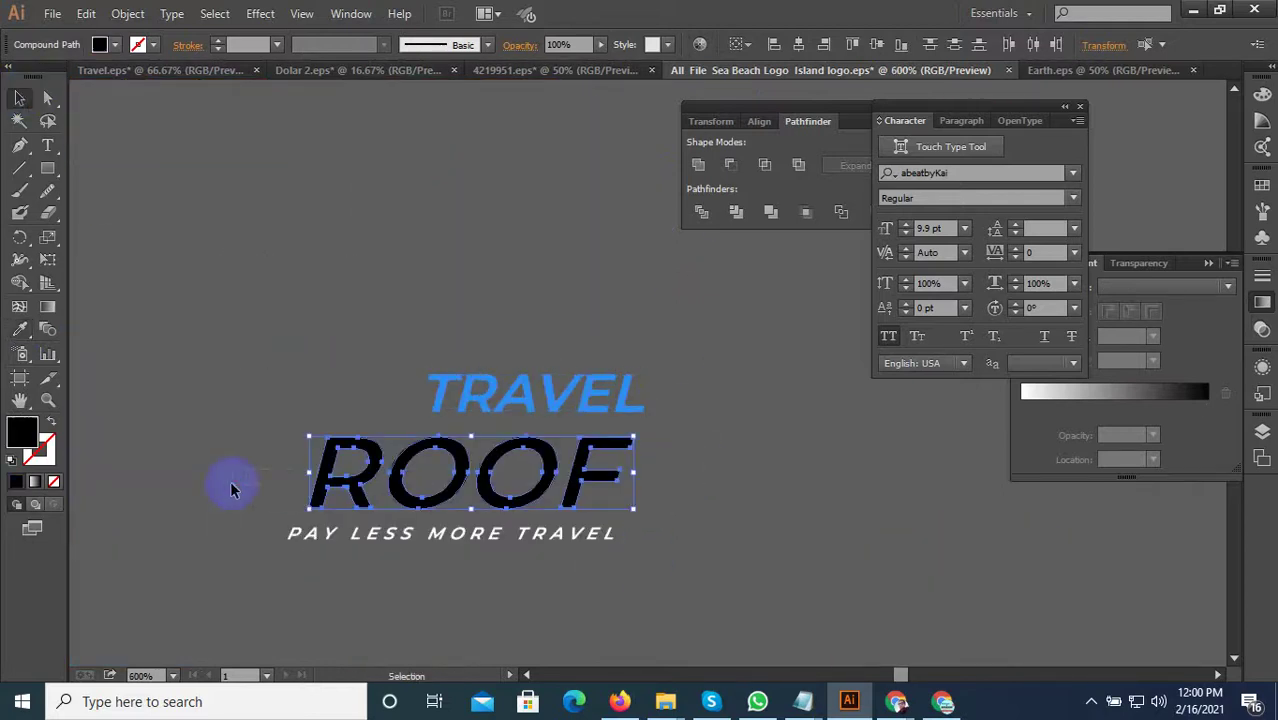
pyautogui.click(20, 329)
pyautogui.click(466, 392)
pyautogui.click(20, 97)
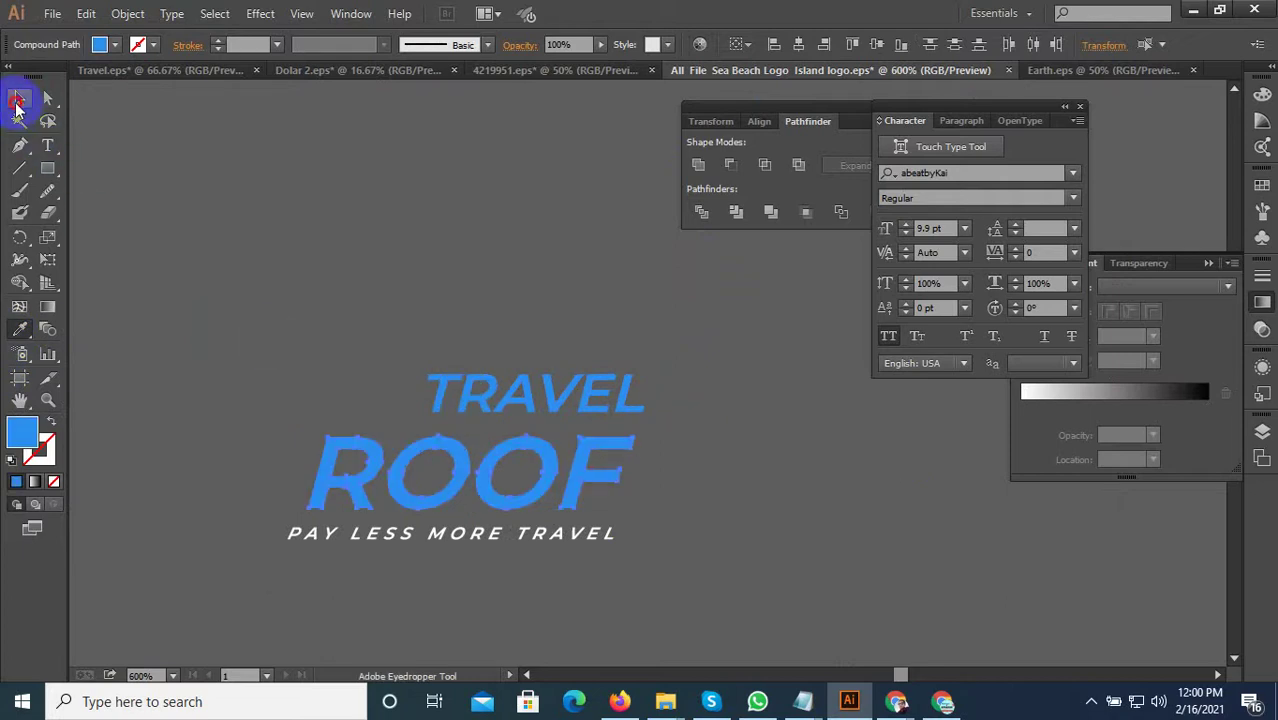
pyautogui.moveTo(465, 550); pyautogui.dragTo(183, 488)
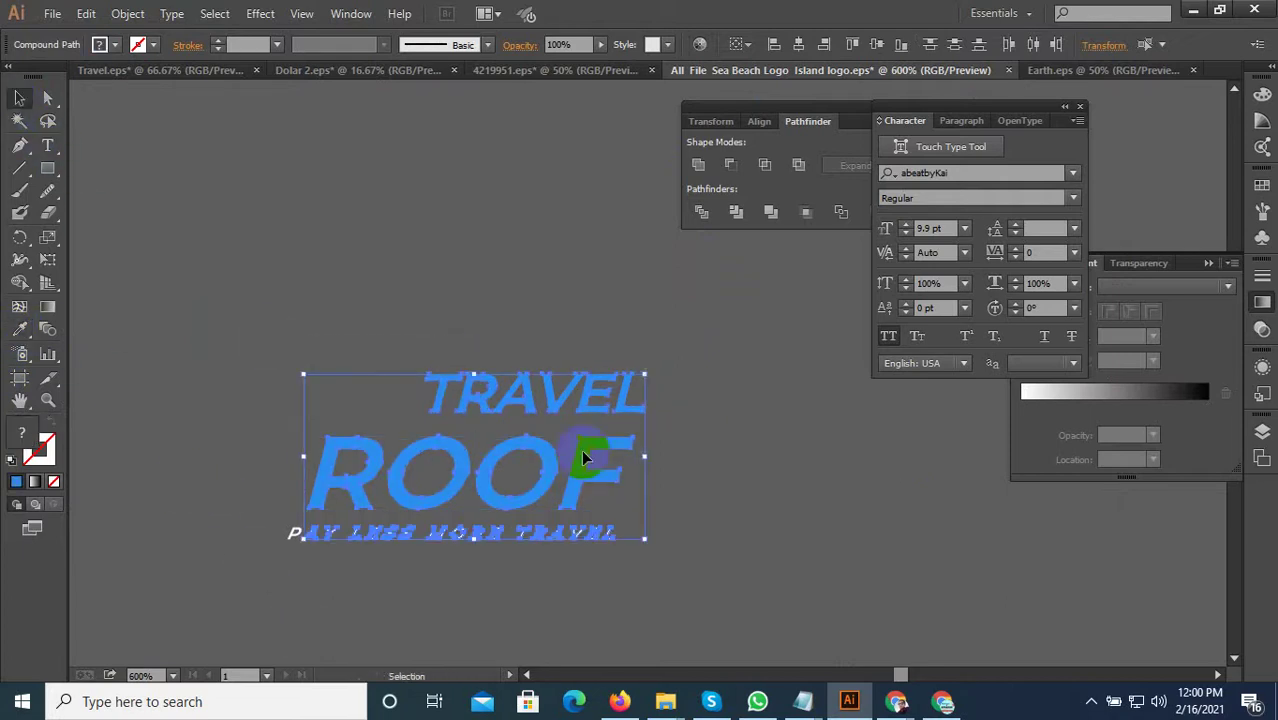
pyautogui.click(20, 331)
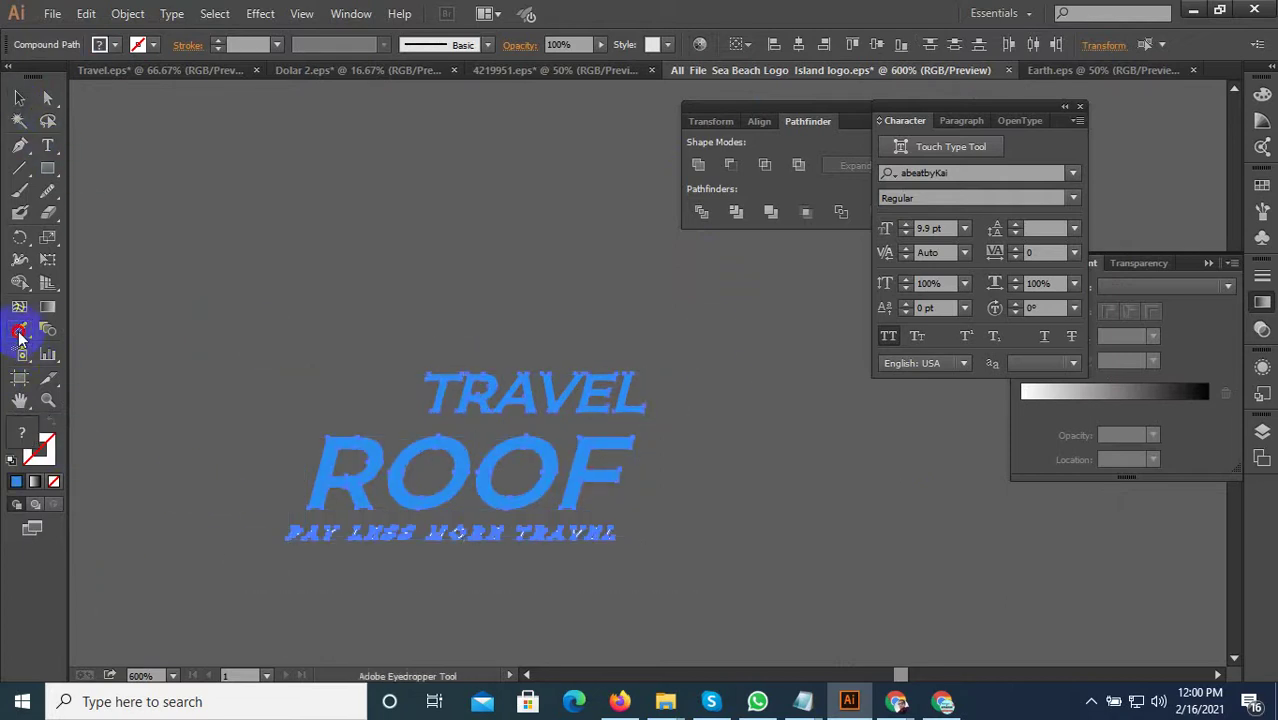
pyautogui.click(358, 472)
pyautogui.click(401, 520)
pyautogui.click(20, 97)
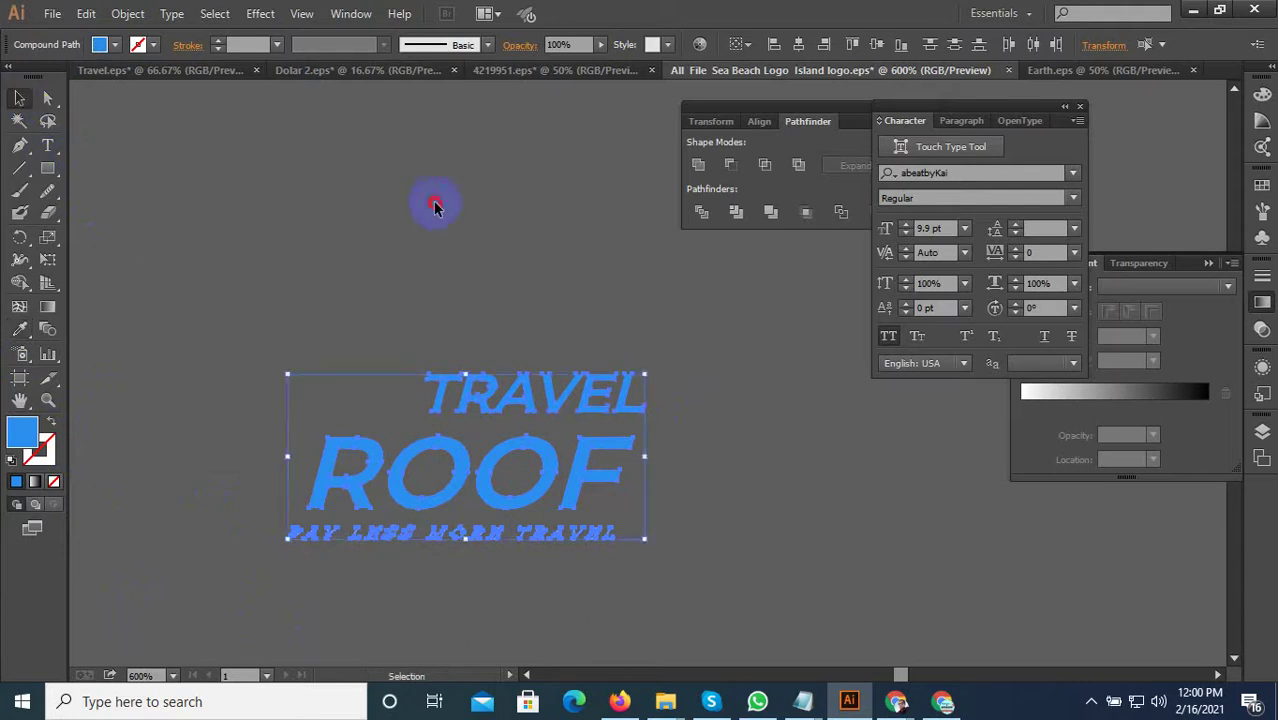
pyautogui.click(434, 205)
pyautogui.scroll(-3, 735, 425)
# Move the white TRAVEL ROOF reference image beside the blue logo copy.
pyautogui.scroll(-3, 738, 445)
pyautogui.scroll(-3, 735, 460)
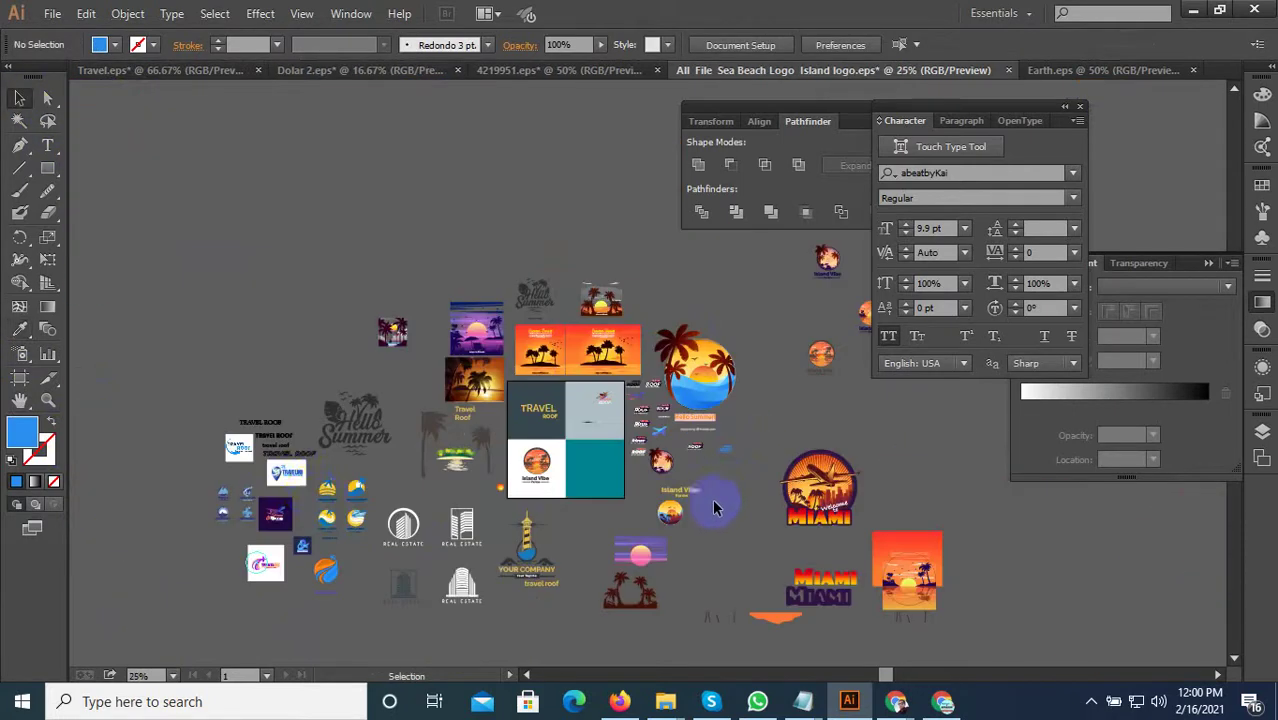
pyautogui.scroll(1, 283, 493)
pyautogui.scroll(1, 283, 493)
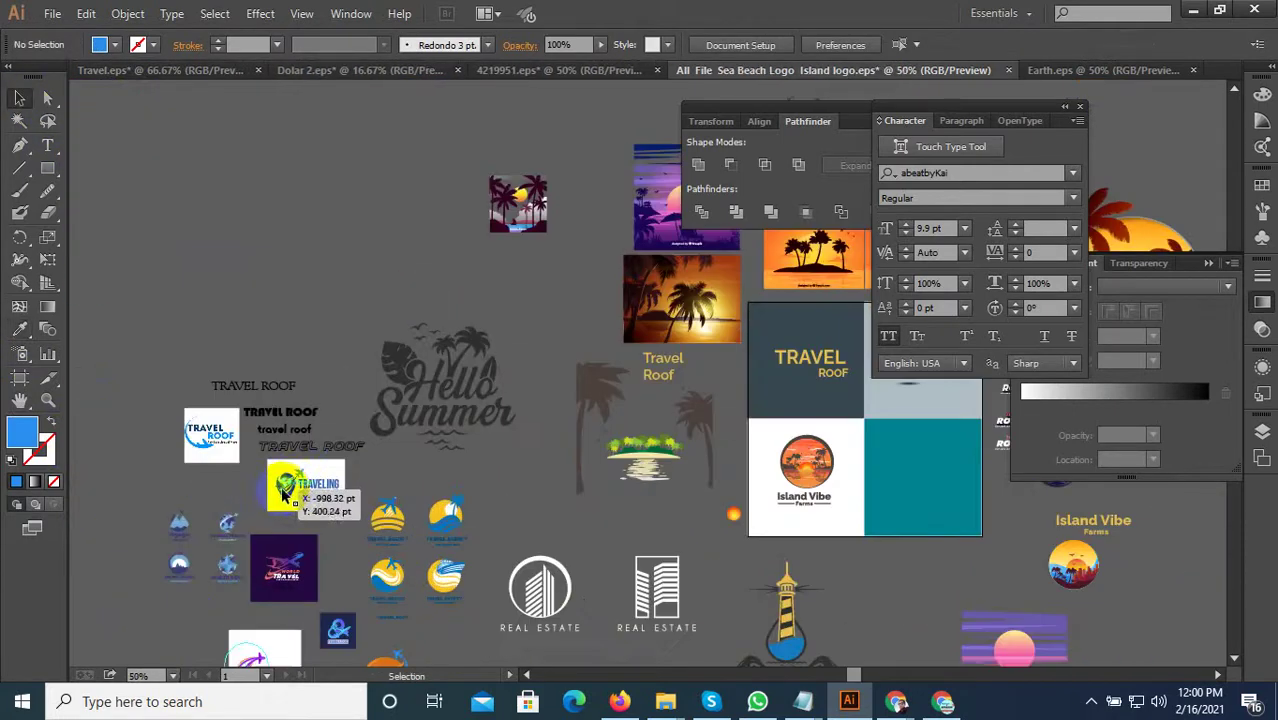
pyautogui.click(211, 435)
pyautogui.scroll(-2, 438, 526)
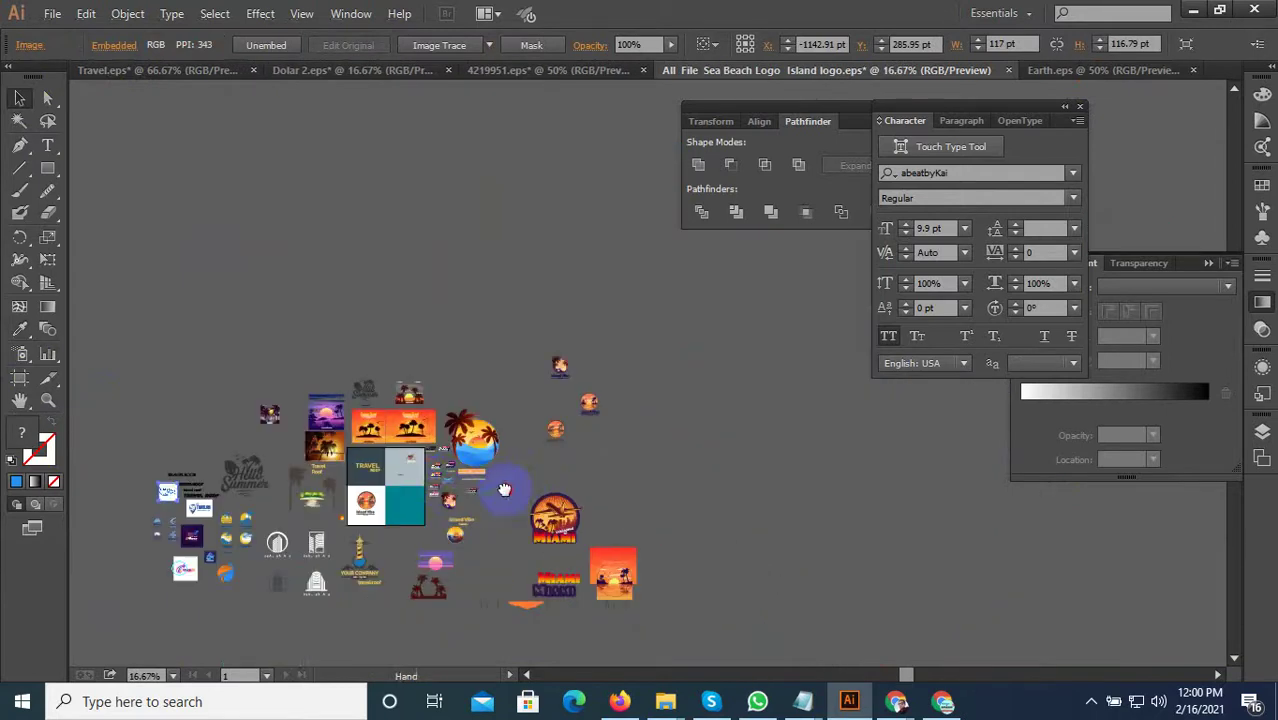
pyautogui.scroll(1, 460, 500)
pyautogui.scroll(4, 490, 480)
pyautogui.scroll(3, 575, 550)
pyautogui.scroll(3, 574, 547)
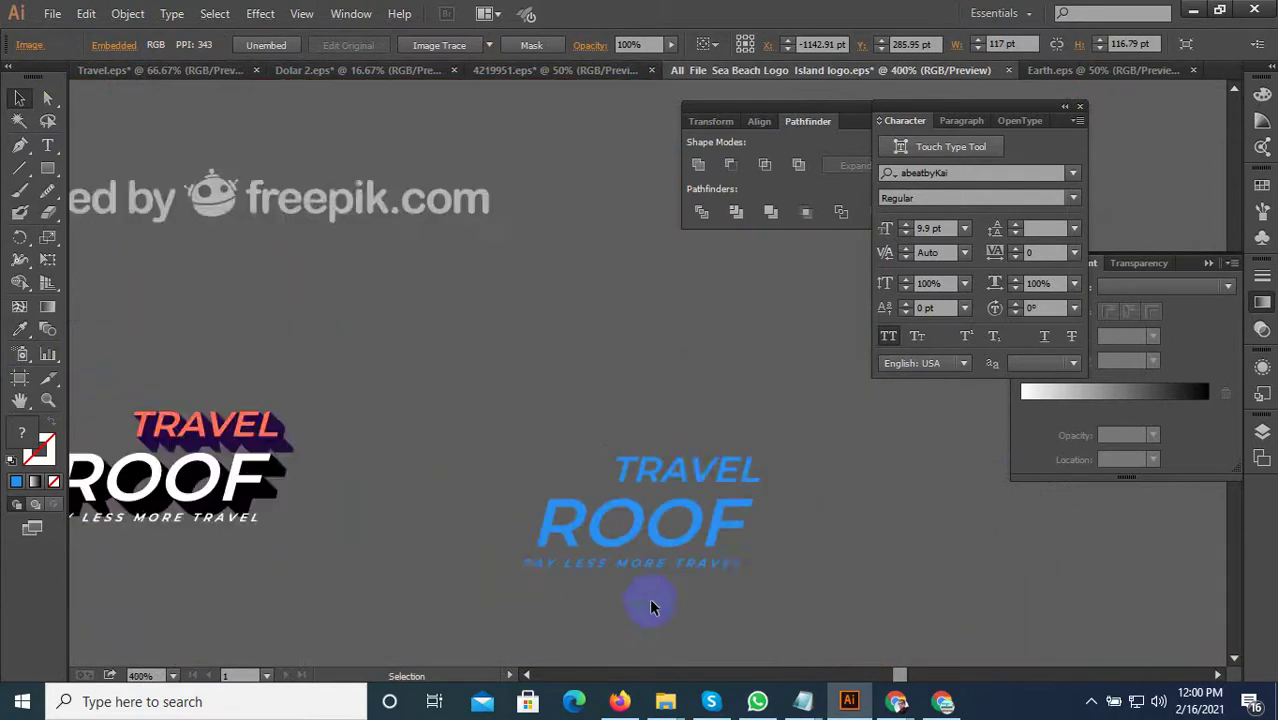
pyautogui.moveTo(651, 600); pyautogui.dragTo(342, 551)
pyautogui.moveTo(478, 538); pyautogui.dragTo(514, 538)
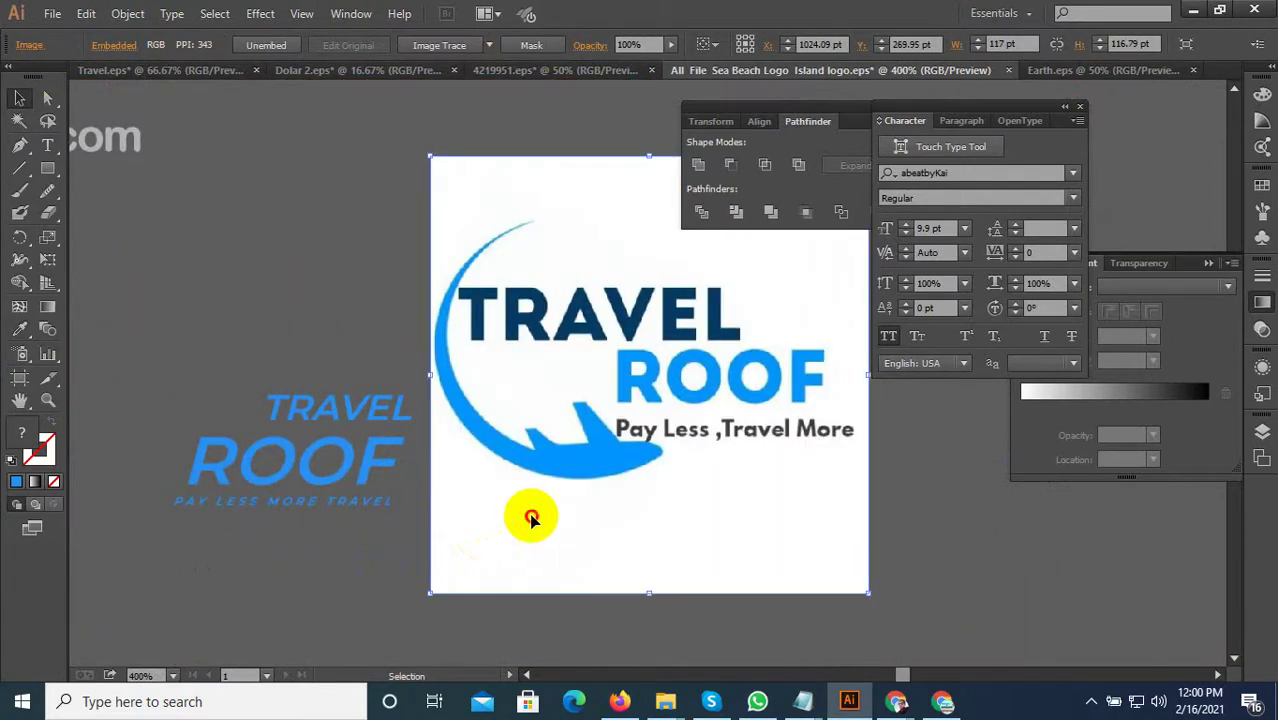
# Eyedrop the reference colours so TRAVEL turns navy and ROOF bright blue.
pyautogui.click(405, 405)
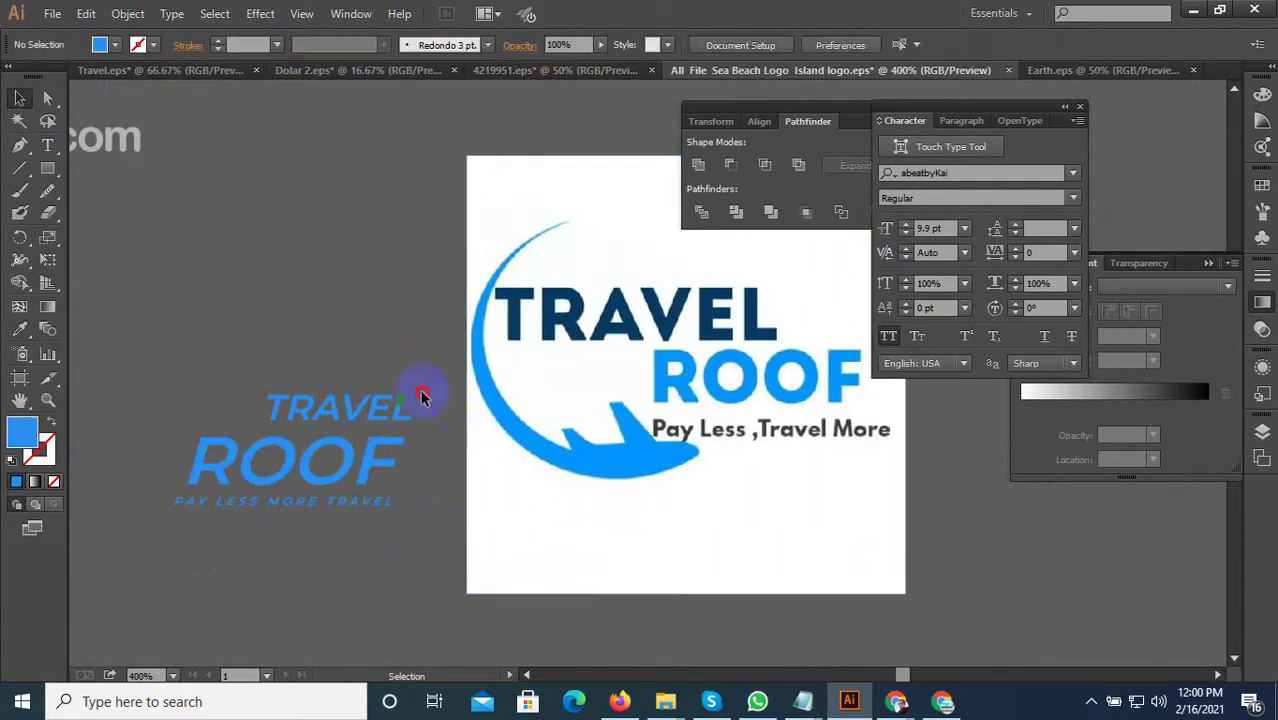
pyautogui.click(20, 329)
pyautogui.click(563, 326)
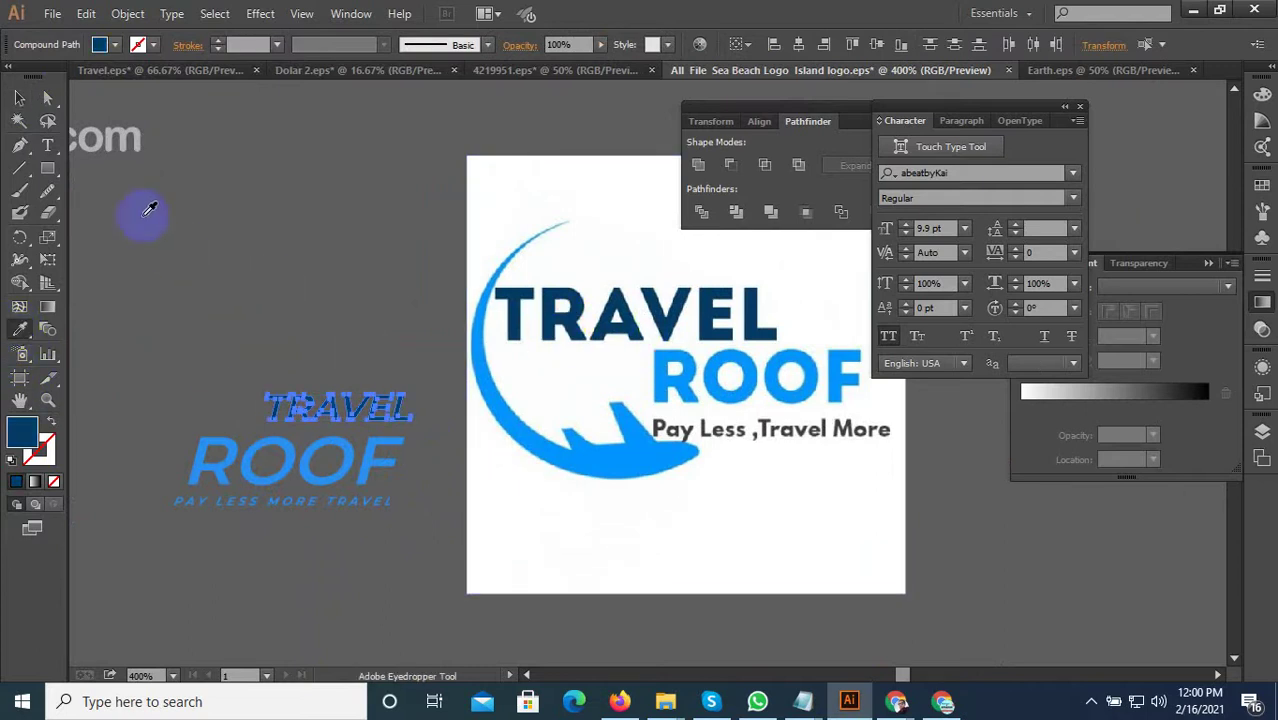
pyautogui.click(20, 98)
pyautogui.click(380, 468)
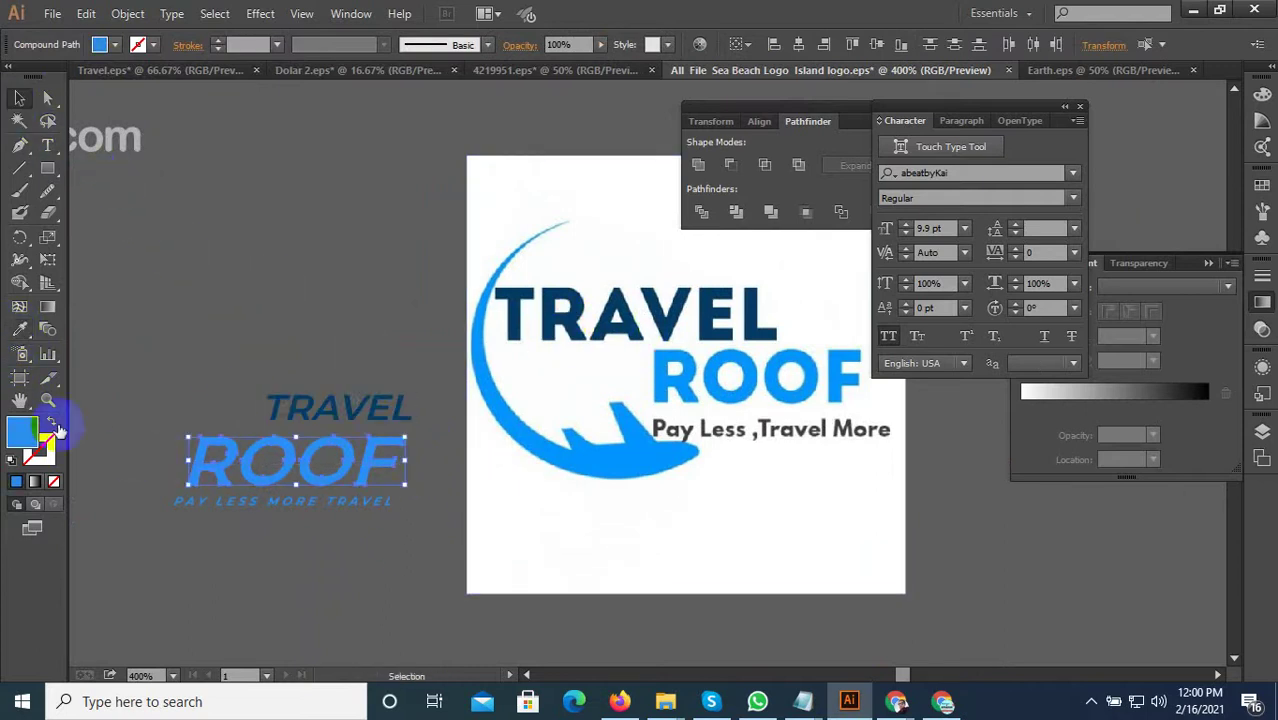
pyautogui.click(19, 330)
pyautogui.click(599, 442)
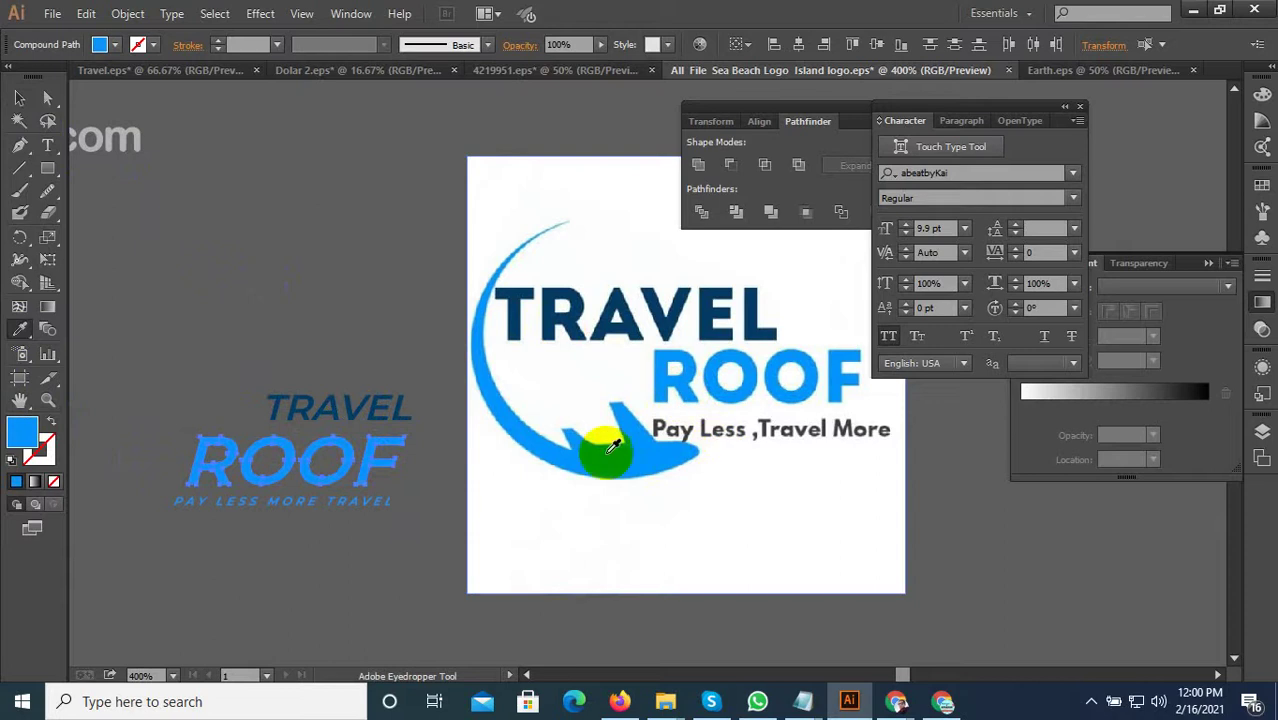
# Give the tagline the reference's dark grey, then select the whole recoloured logo.
pyautogui.click(160, 499)
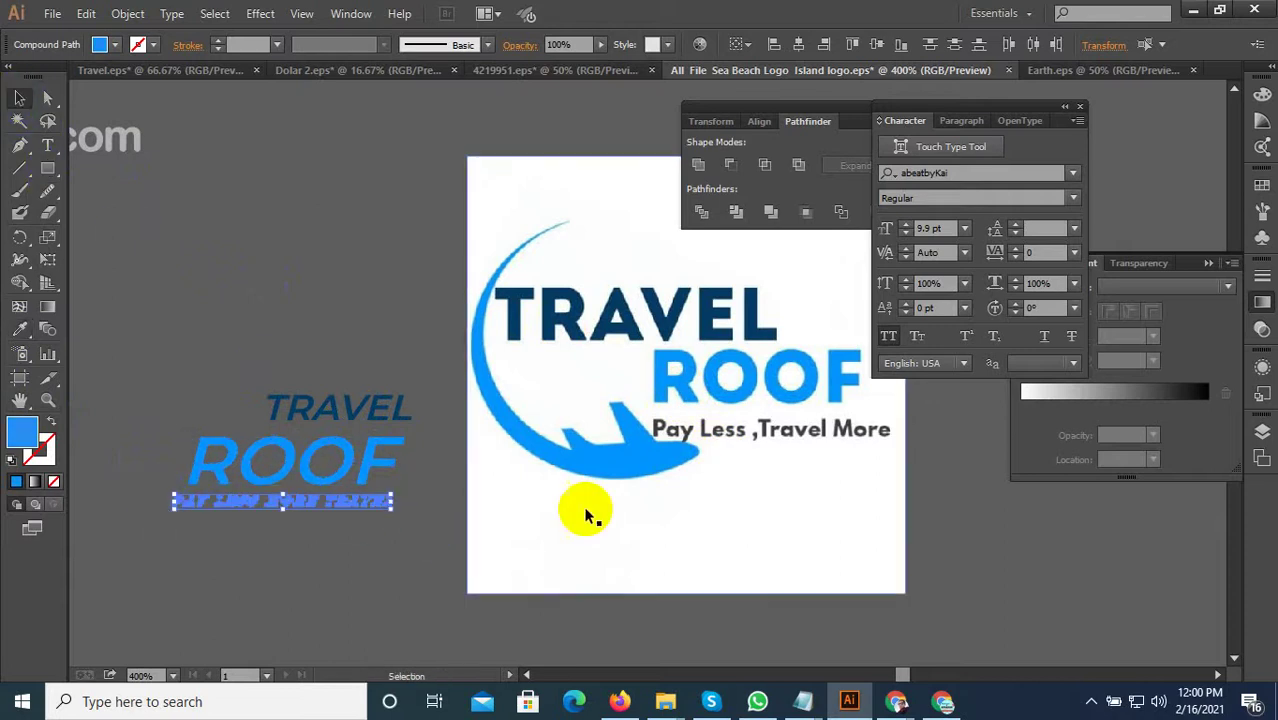
pyautogui.click(1091, 701)
pyautogui.click(630, 543)
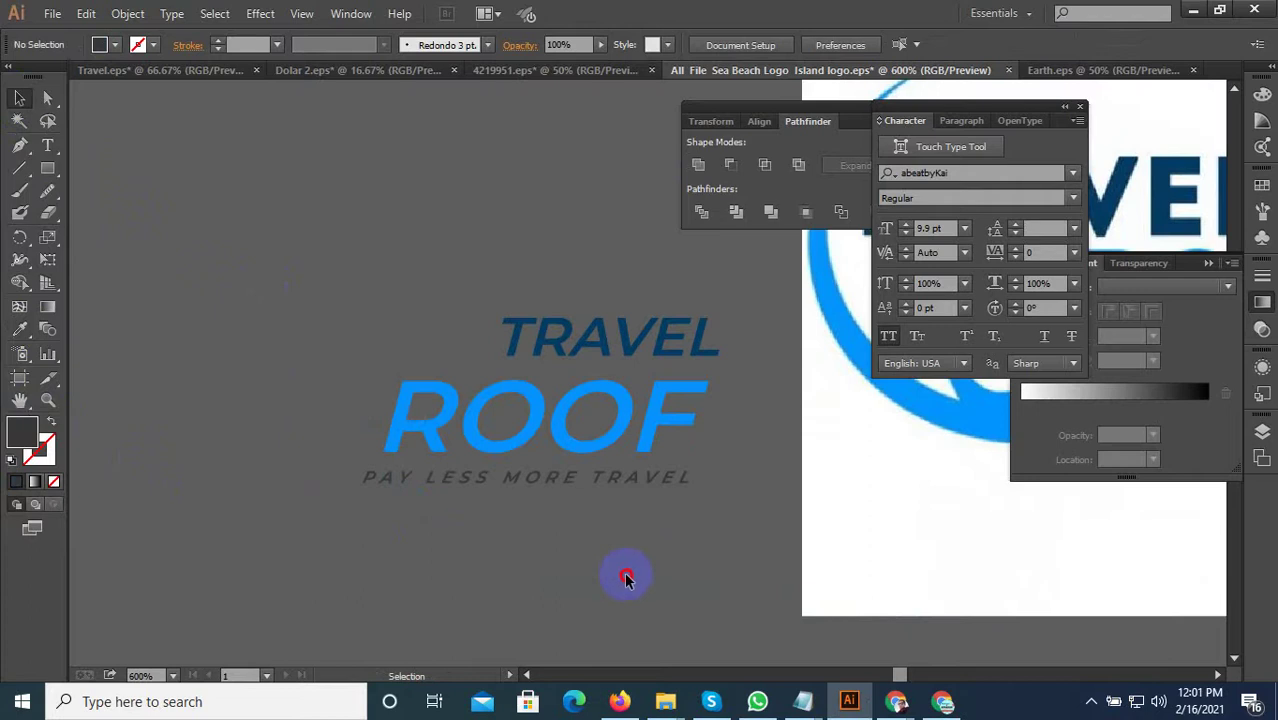
pyautogui.click(1091, 701)
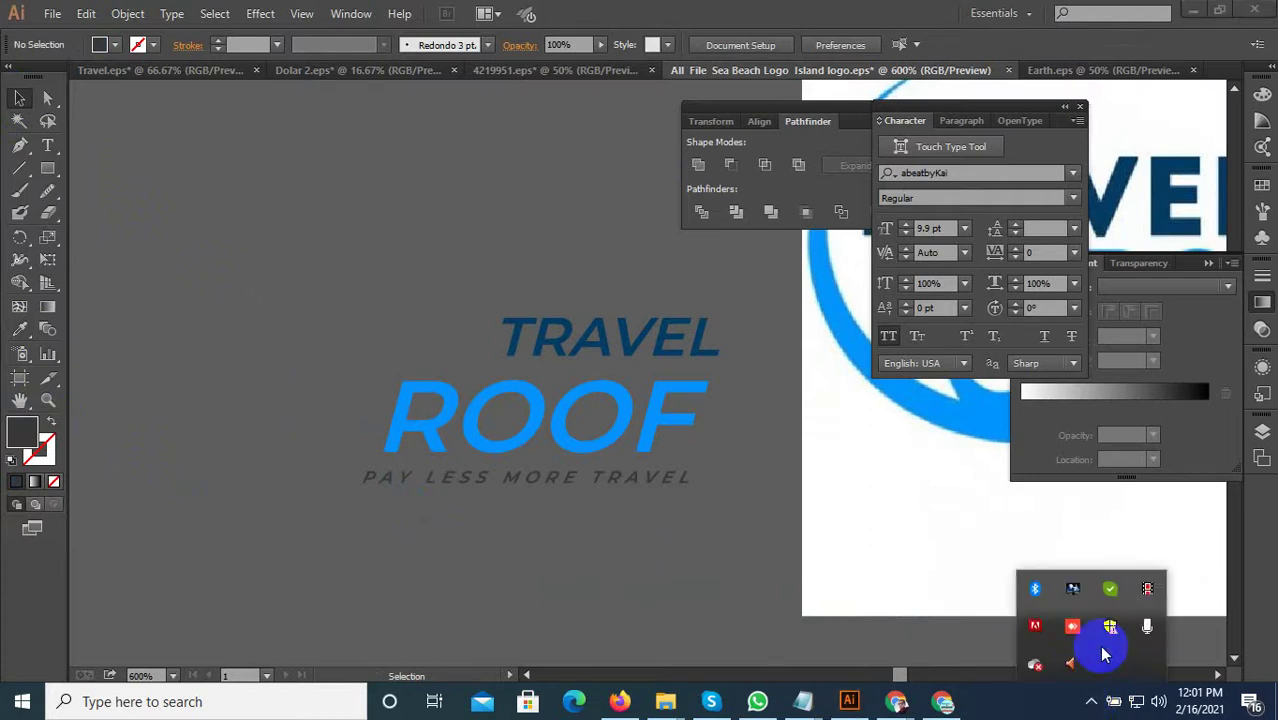
pyautogui.click(1155, 591)
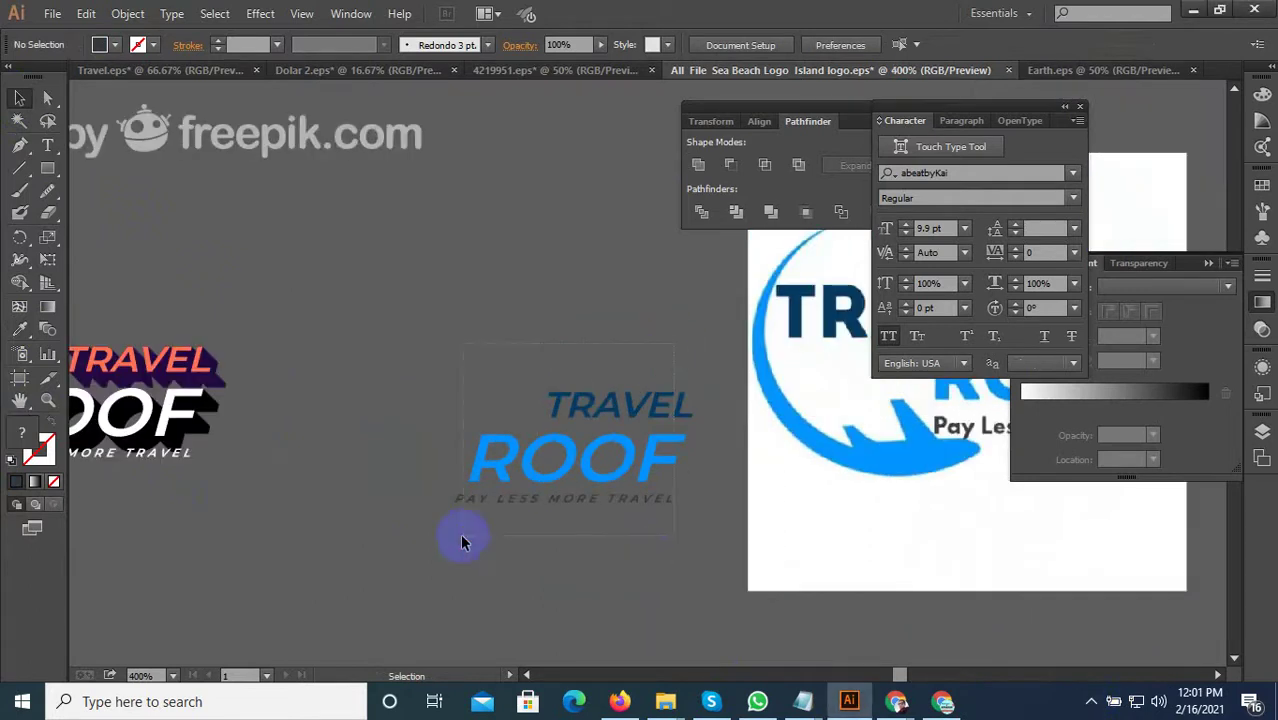
pyautogui.hotkey('ctrl', 'a')
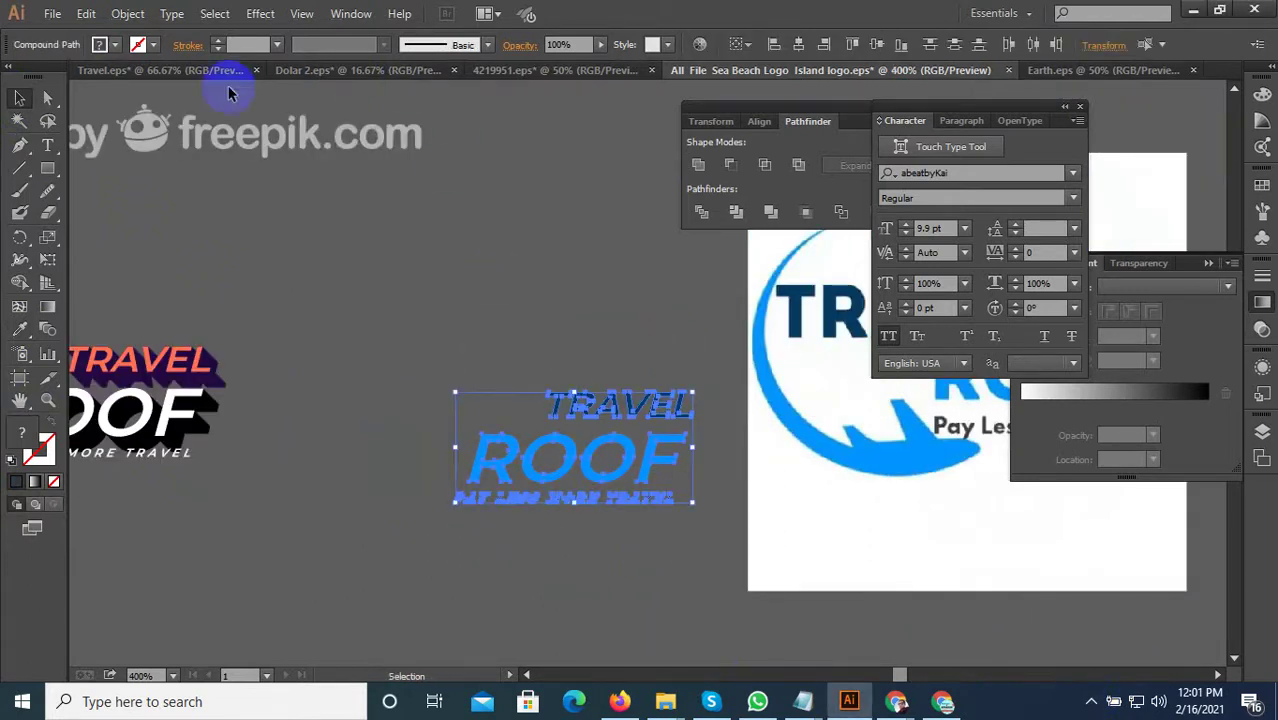
# On the Travel.eps poster, move the original white logo right, off the artboard.
pyautogui.click(228, 70)
pyautogui.scroll(-2, 485, 448)
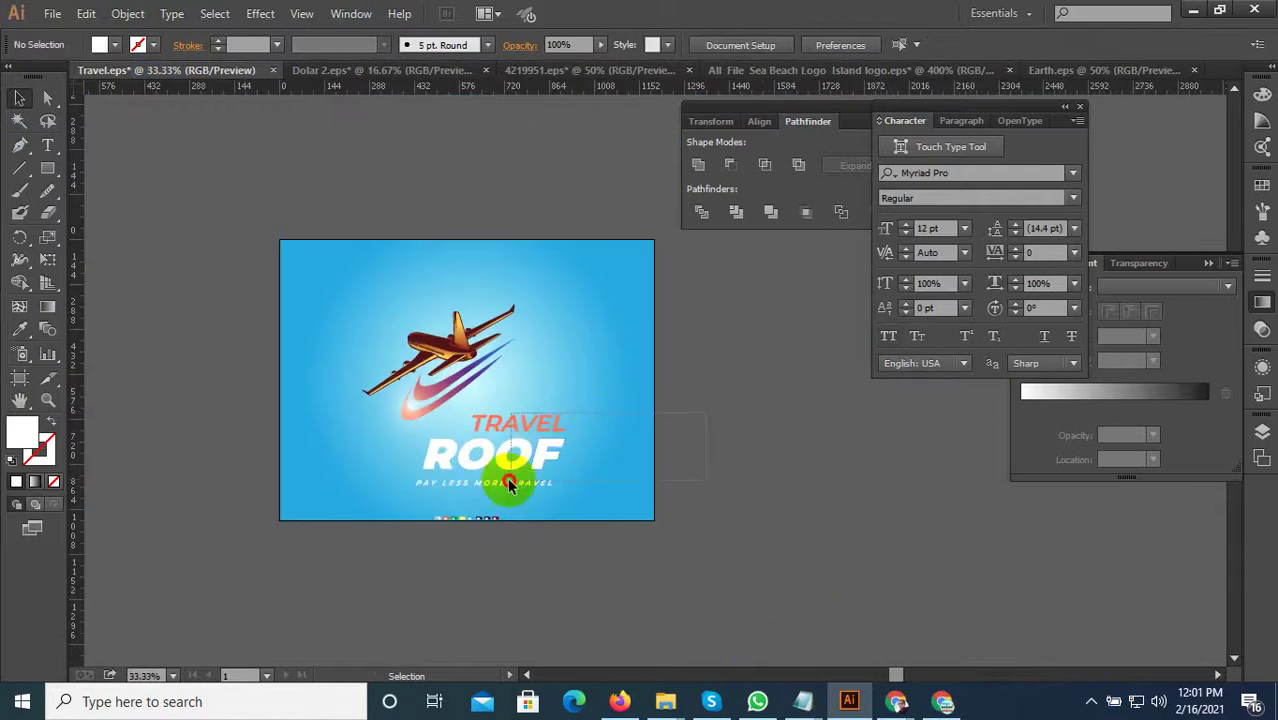
pyautogui.moveTo(509, 484)
pyautogui.mouseDown()
pyautogui.moveTo(789, 458)
pyautogui.moveTo(752, 495)
pyautogui.mouseUp()
pyautogui.scroll(2, 551, 460)
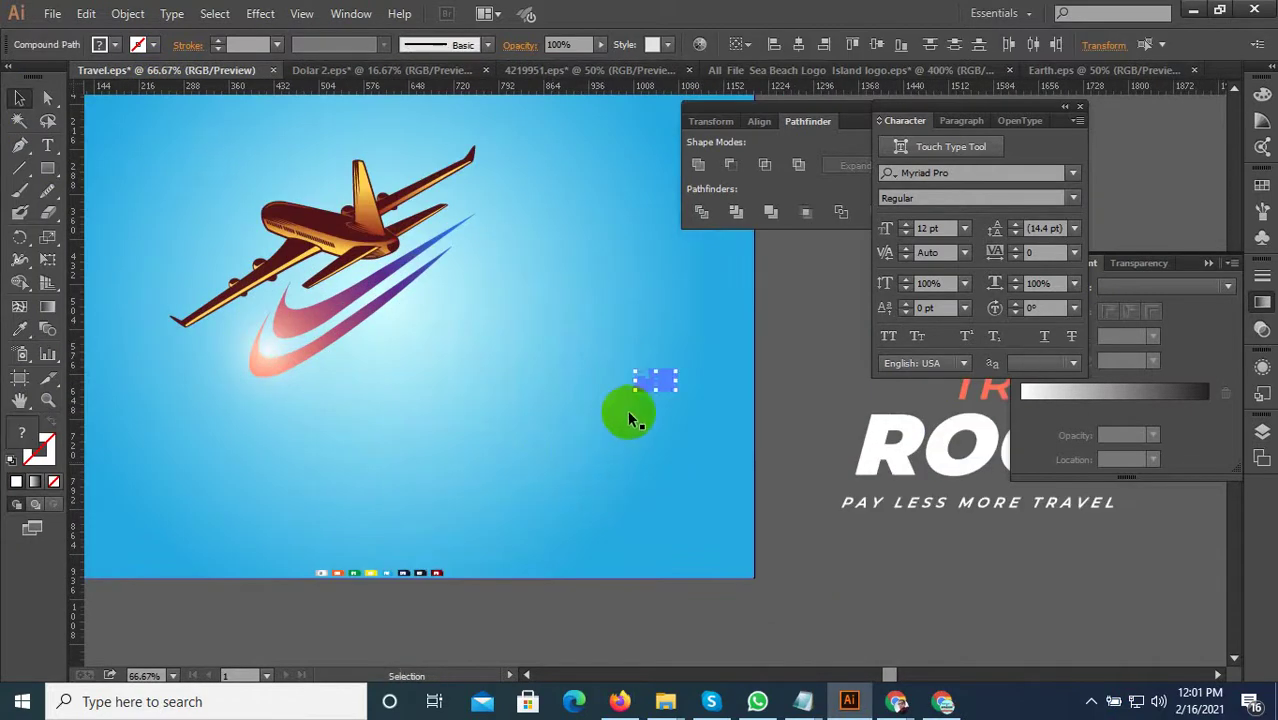
# Place the navy-and-blue logo on the poster beneath the airplane.
pyautogui.moveTo(636, 390)
pyautogui.mouseDown()
pyautogui.moveTo(515, 462)
pyautogui.moveTo(460, 457)
pyautogui.mouseUp()
pyautogui.click(656, 608)
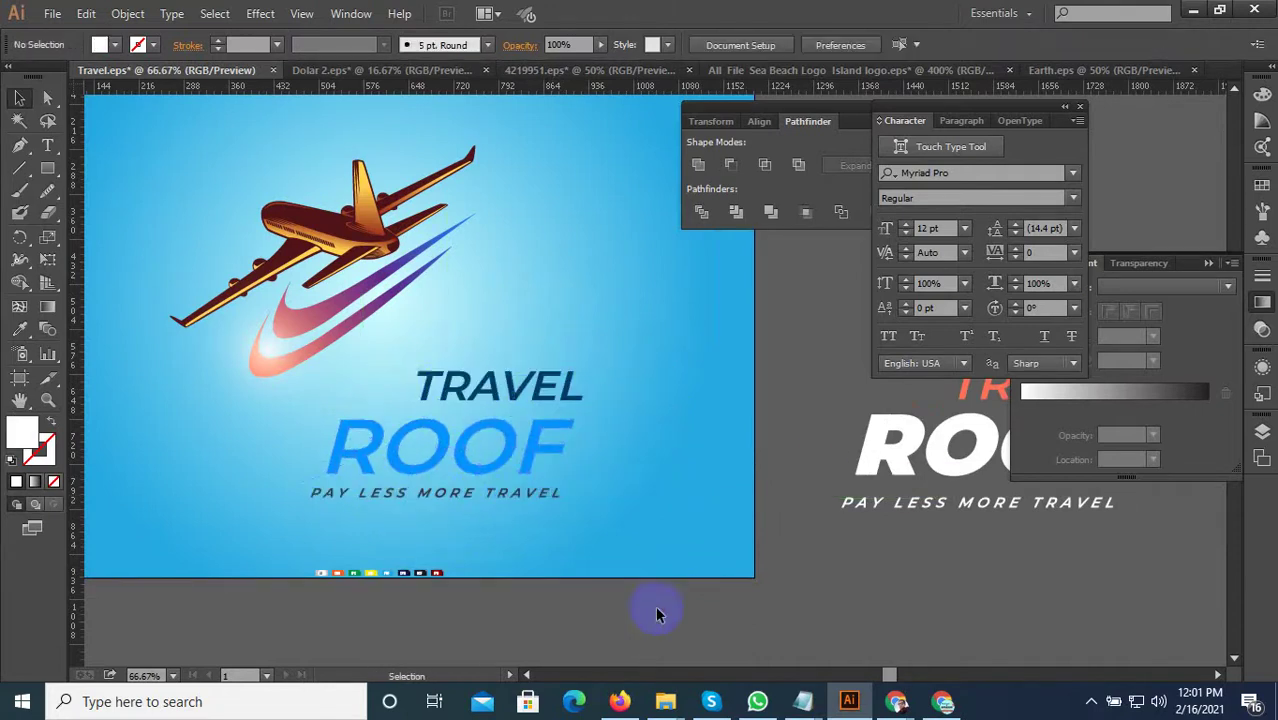
pyautogui.scroll(1, 408, 375)
pyautogui.scroll(-1, 567, 485)
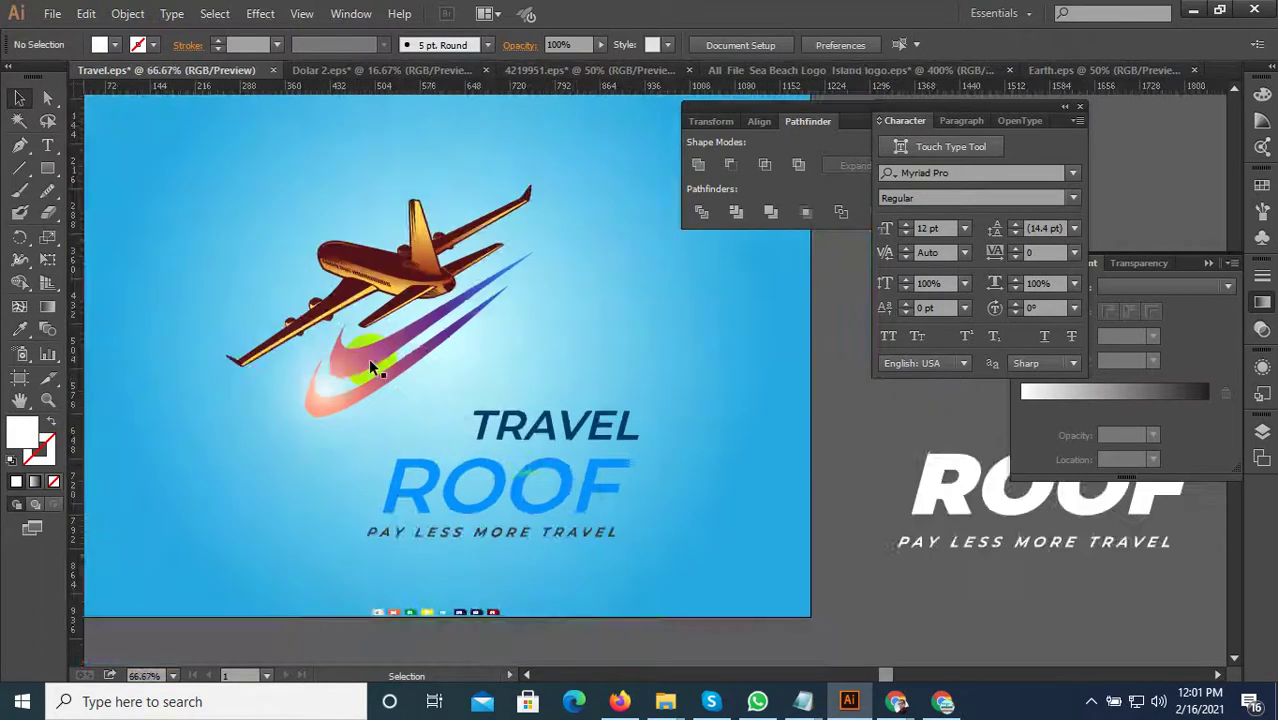
pyautogui.scroll(1, 368, 358)
# Change the coral end stop of the swoosh gradient to a blue swatch.
pyautogui.click(367, 360)
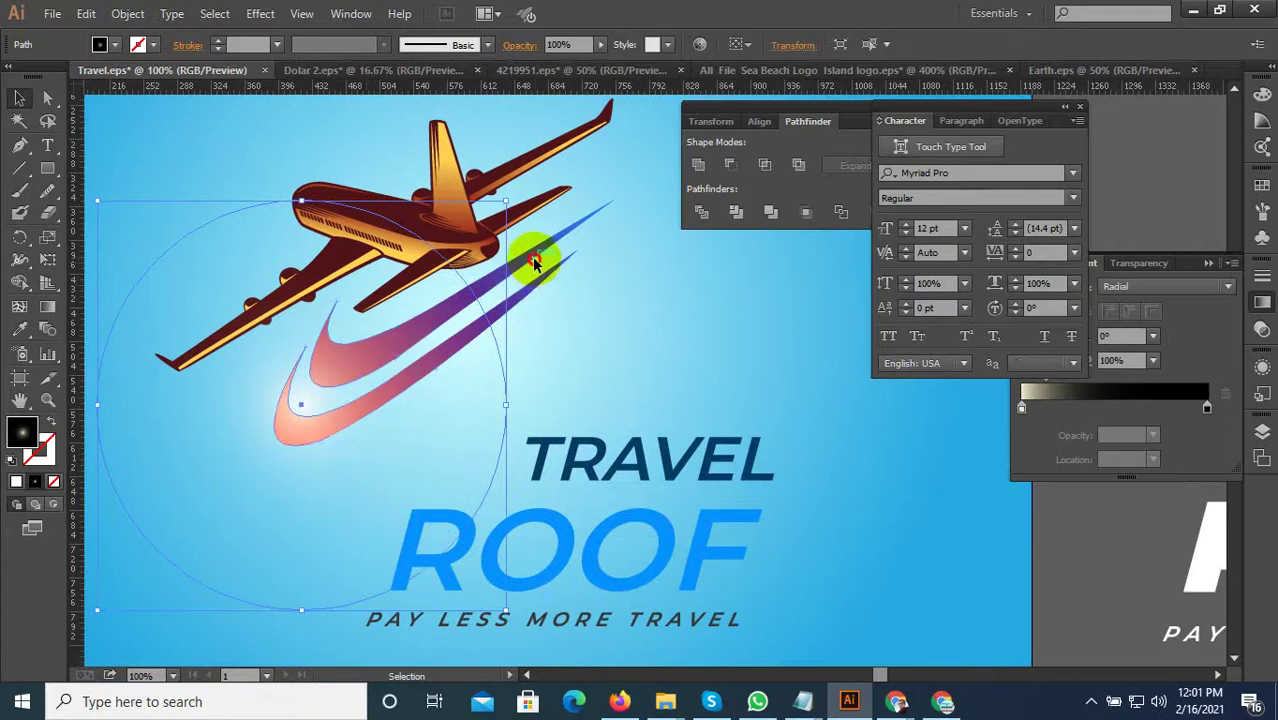
pyautogui.keyDown('shift'); pyautogui.click(522, 292); pyautogui.keyUp('shift')
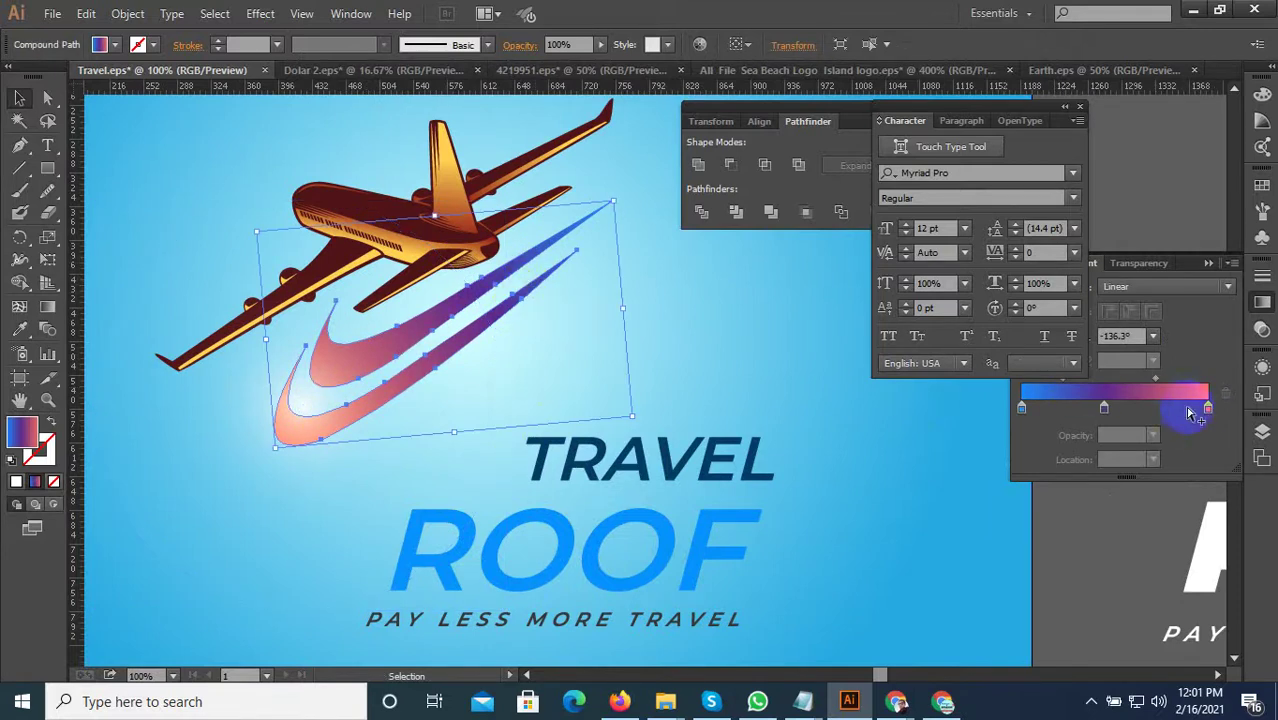
pyautogui.click(1207, 409)
pyautogui.doubleClick(1208, 409)
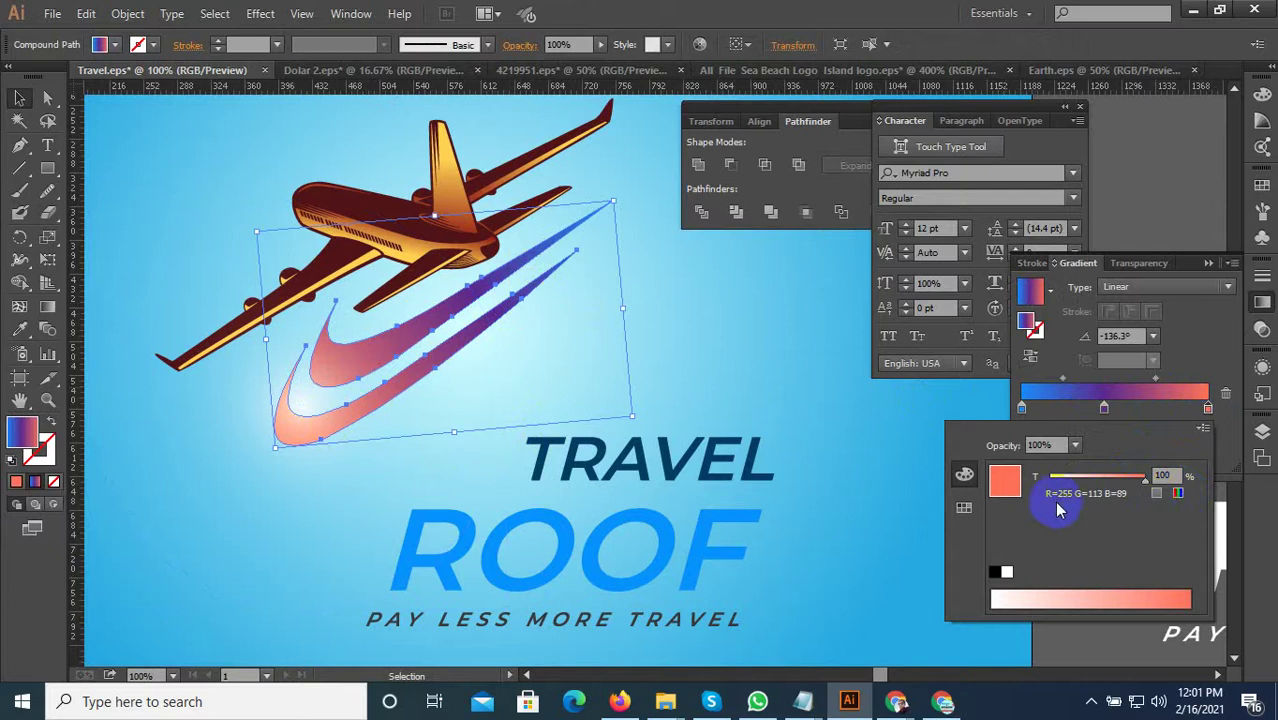
pyautogui.click(964, 507)
pyautogui.click(1068, 482)
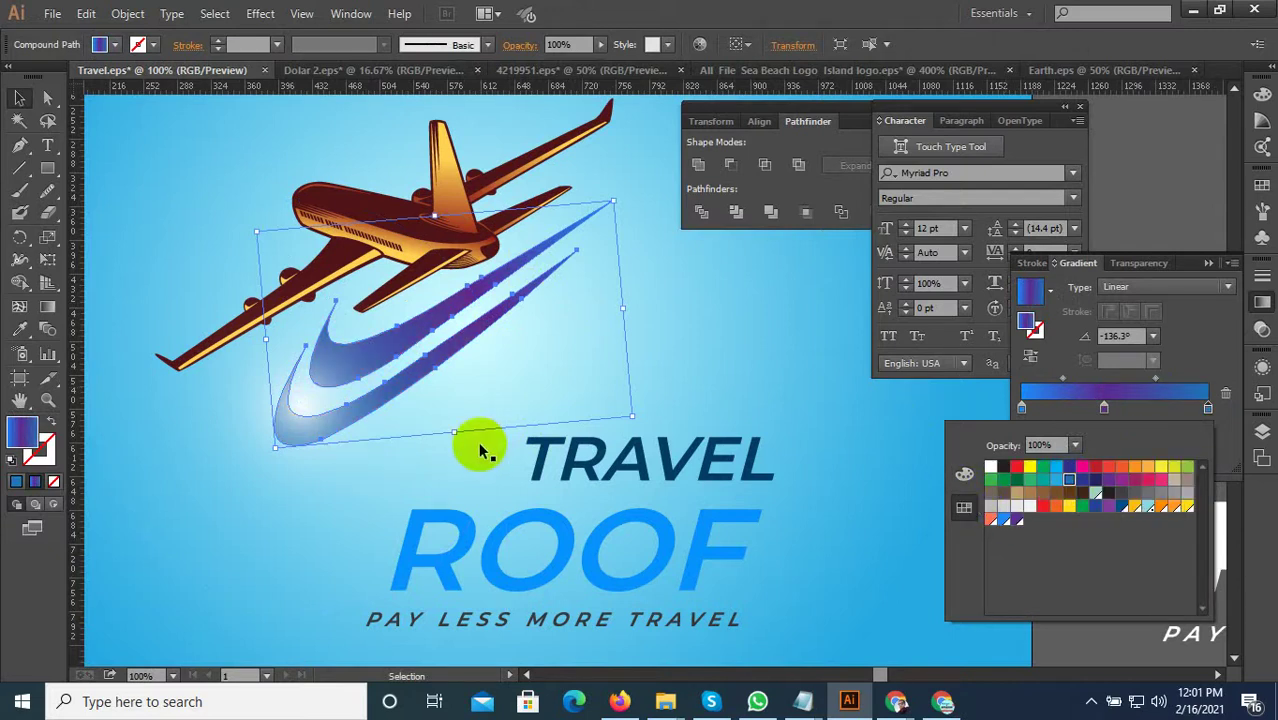
pyautogui.click(1058, 483)
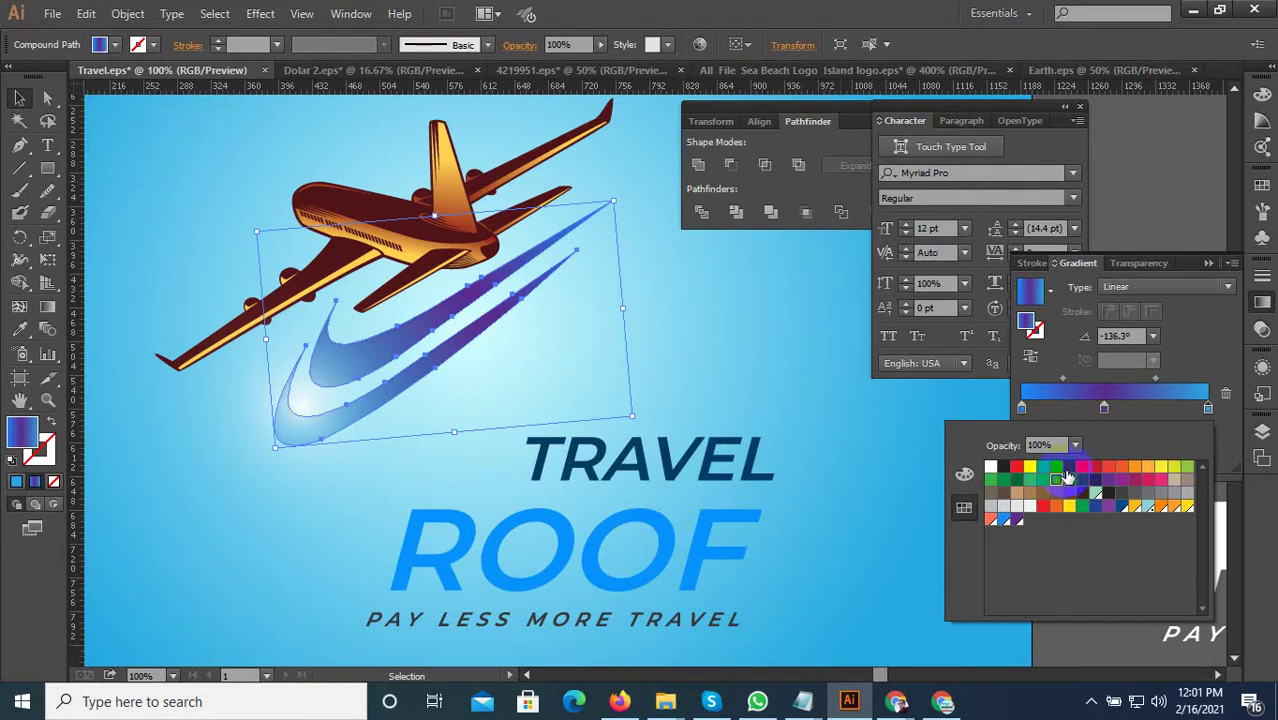
pyautogui.click(1104, 409)
# Change the purple gradient stop to a lighter blue swatch.
pyautogui.doubleClick(1104, 408)
pyautogui.click(1067, 484)
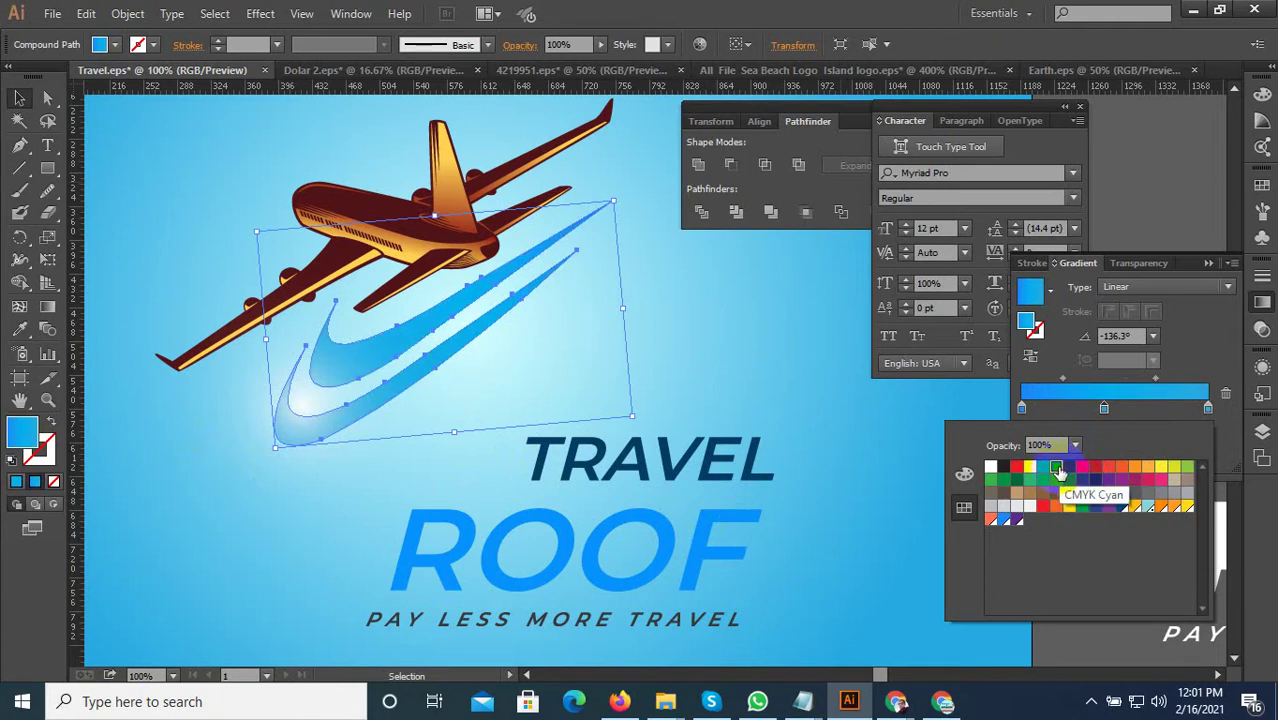
pyautogui.click(1070, 468)
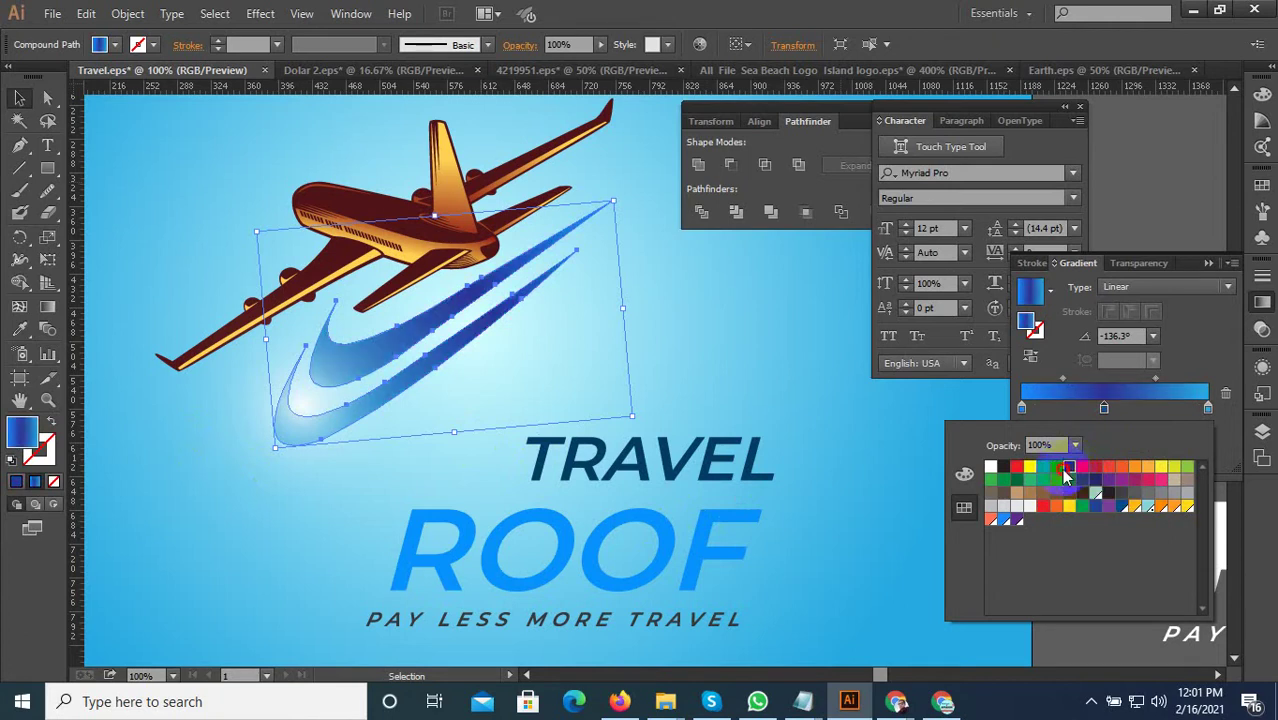
pyautogui.click(1073, 489)
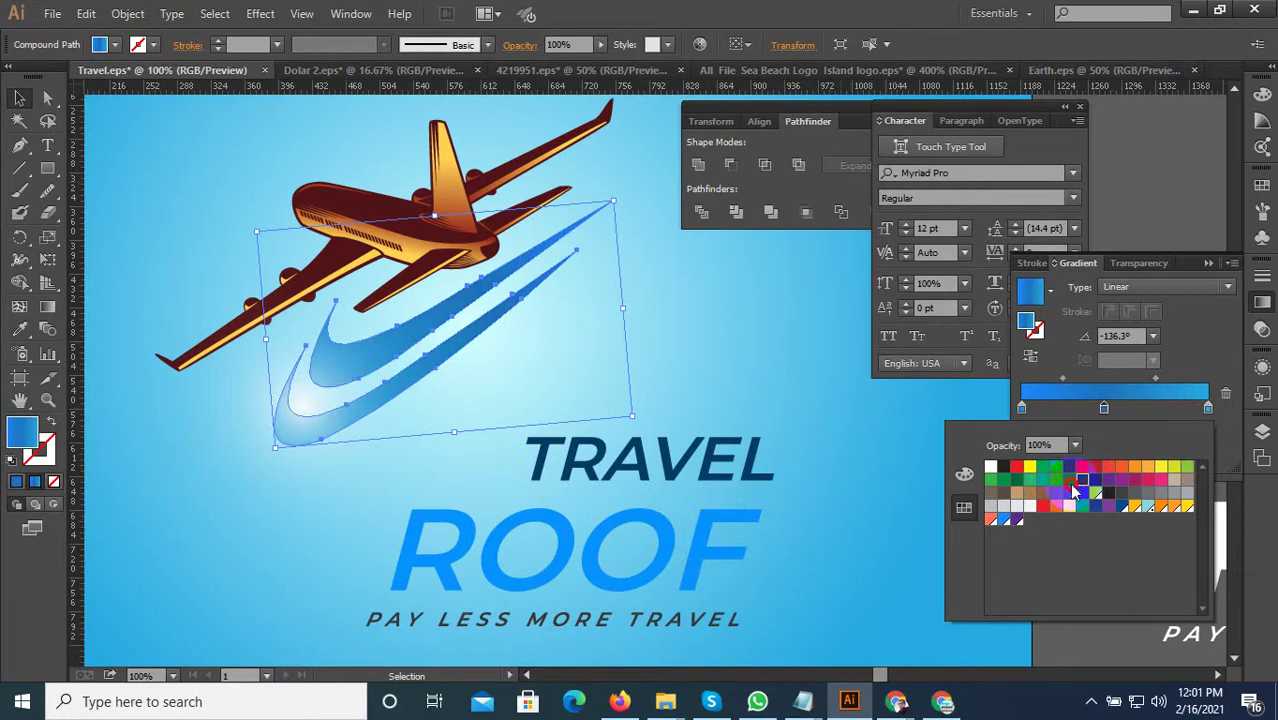
pyautogui.click(20, 100)
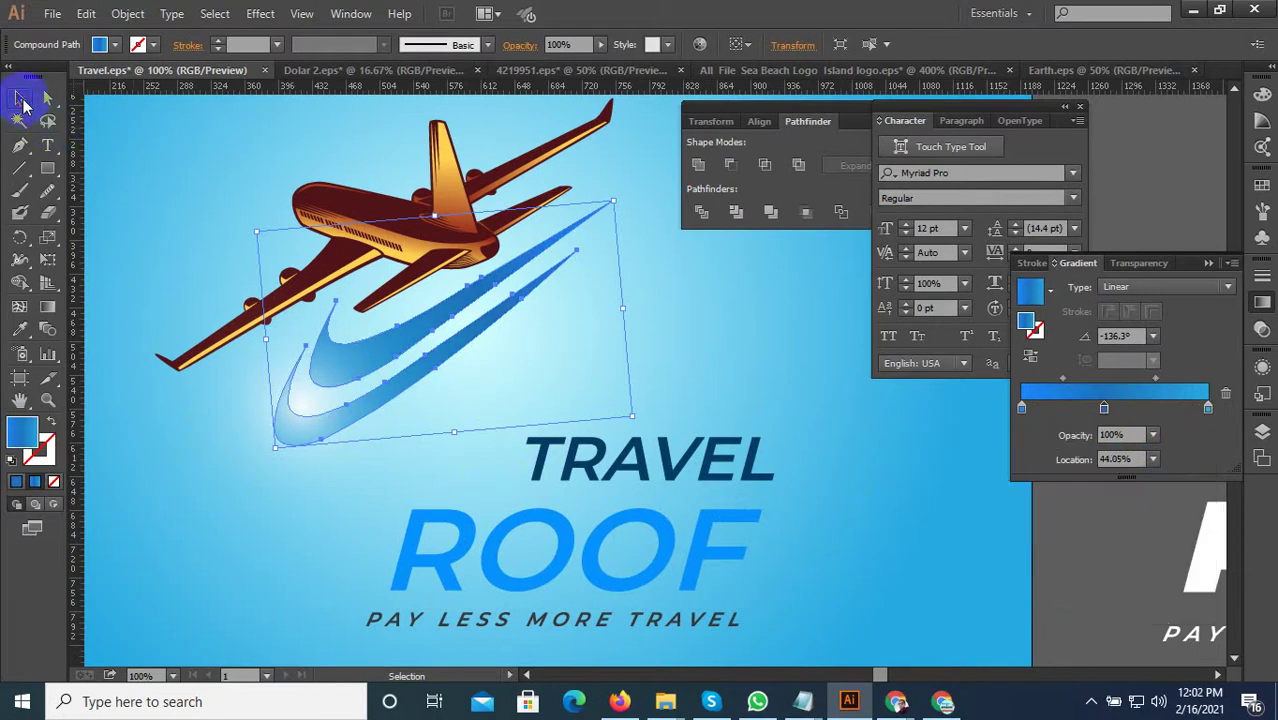
pyautogui.scroll(-3, 440, 485)
# Delete the circular radial-gradient shape over the plane.
pyautogui.click(736, 357)
pyautogui.scroll(3, 428, 471)
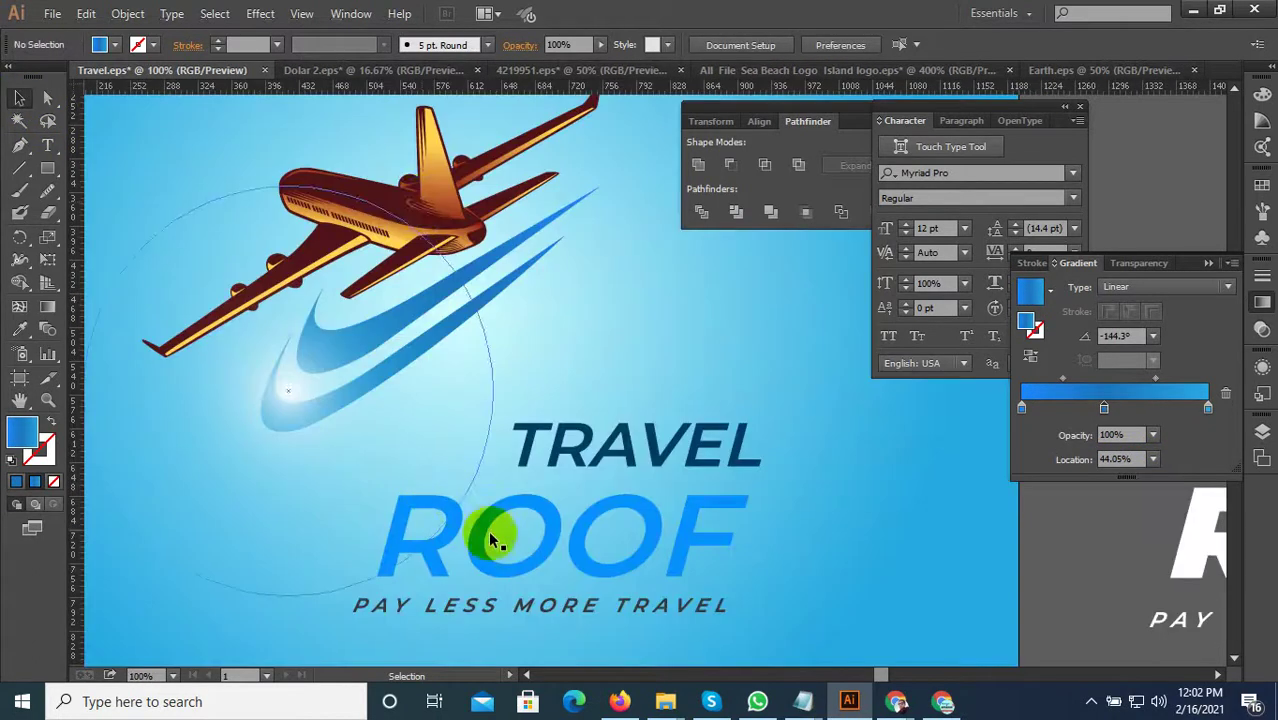
pyautogui.scroll(2, 371, 205)
pyautogui.click(385, 214)
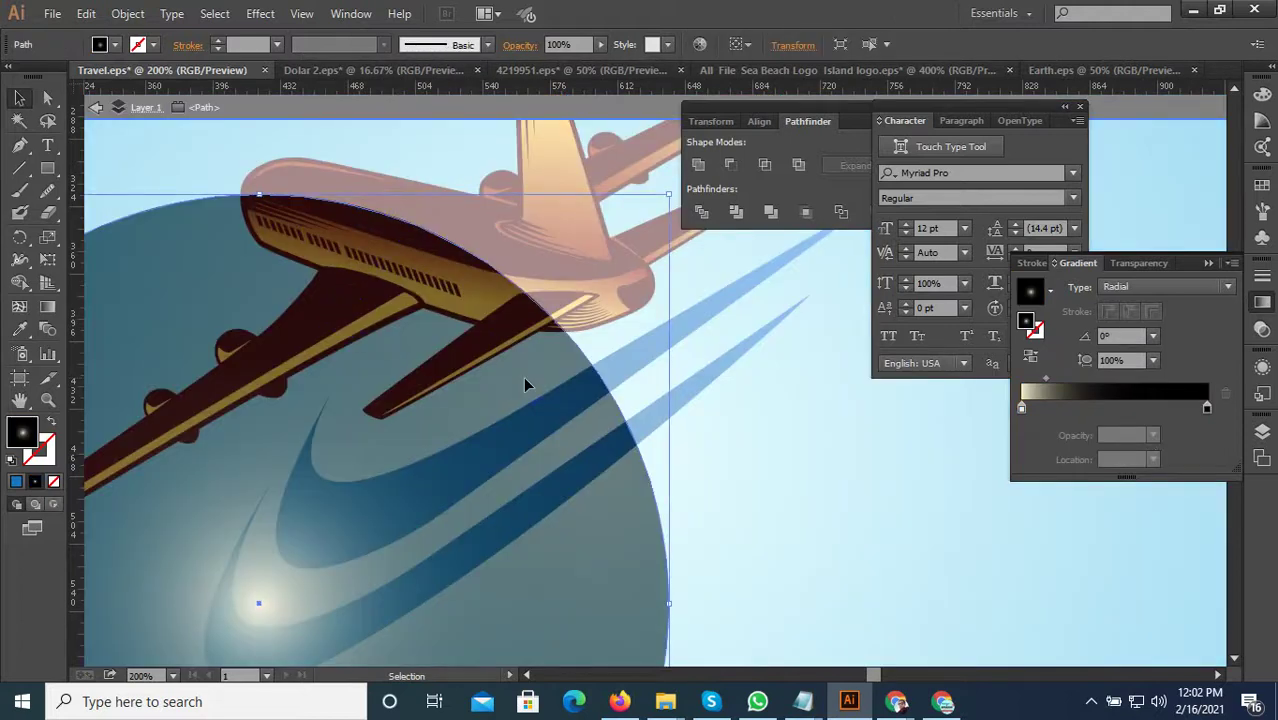
pyautogui.press('Delete')
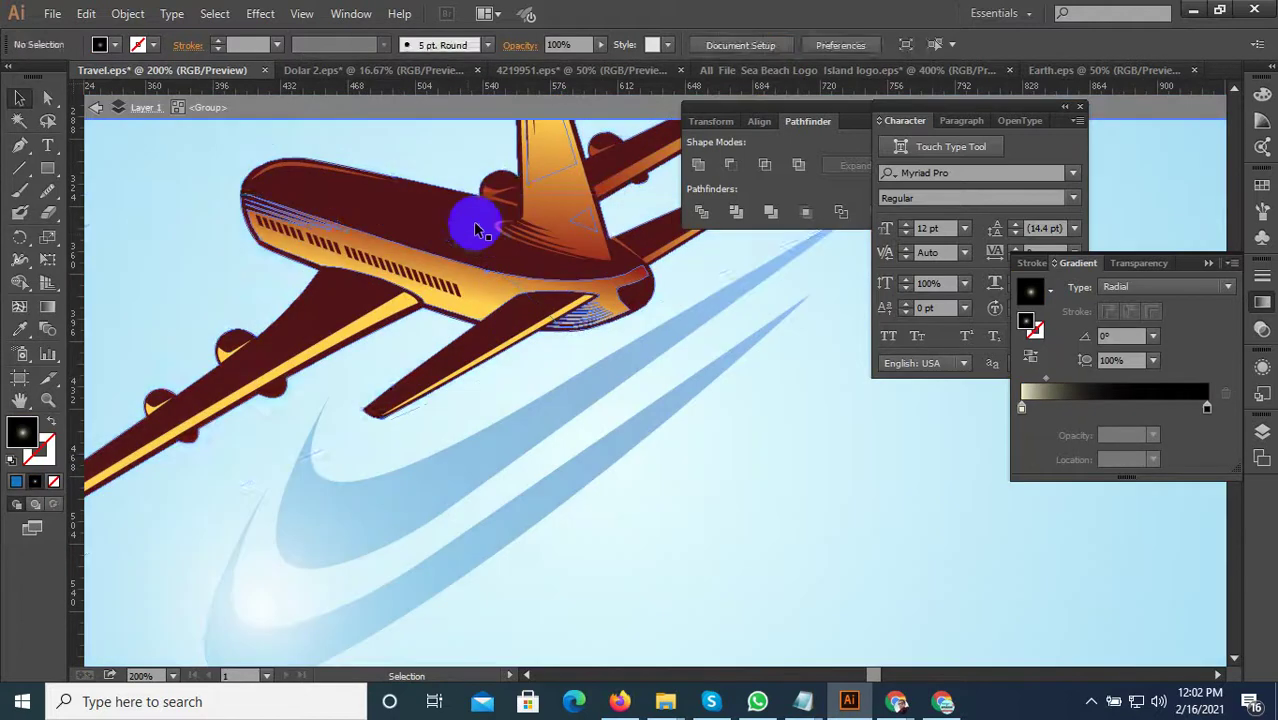
# Try filling the plane's dark outline with ROOF's blue, then undo it.
pyautogui.click(450, 385)
pyautogui.scroll(-2, 456, 357)
pyautogui.scroll(1, 436, 297)
pyautogui.doubleClick(441, 311)
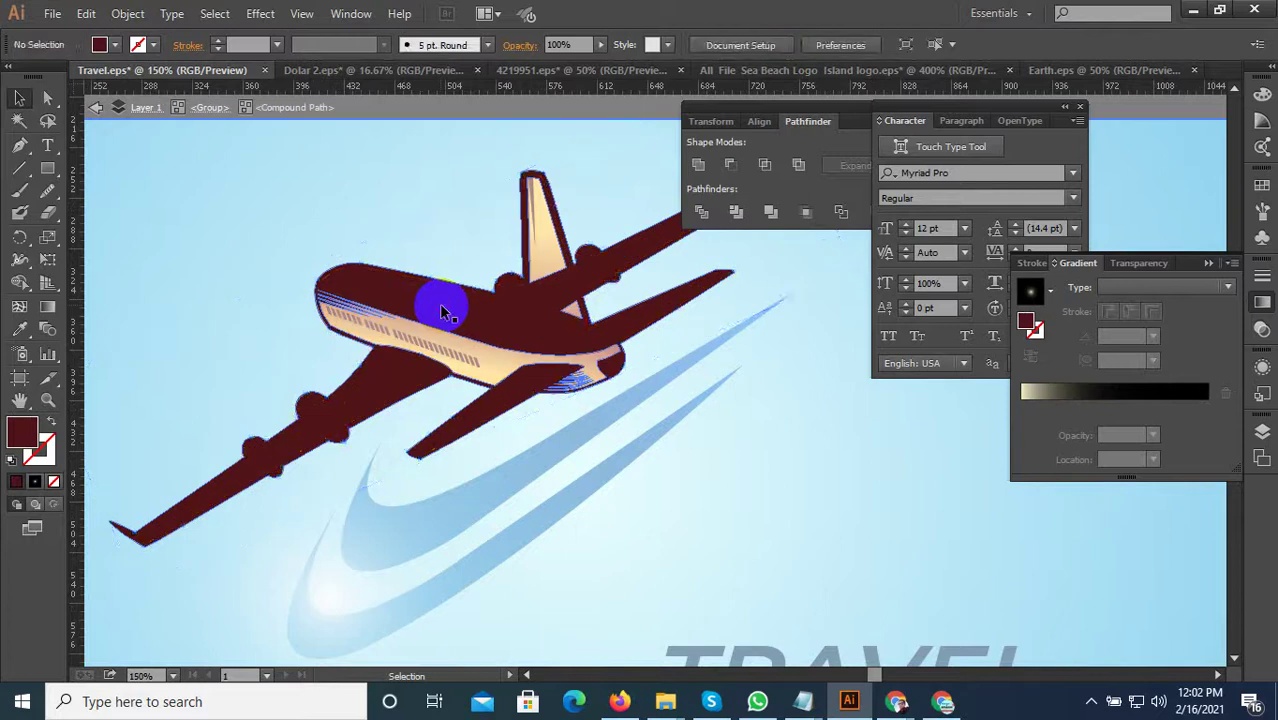
pyautogui.click(441, 311)
pyautogui.click(20, 330)
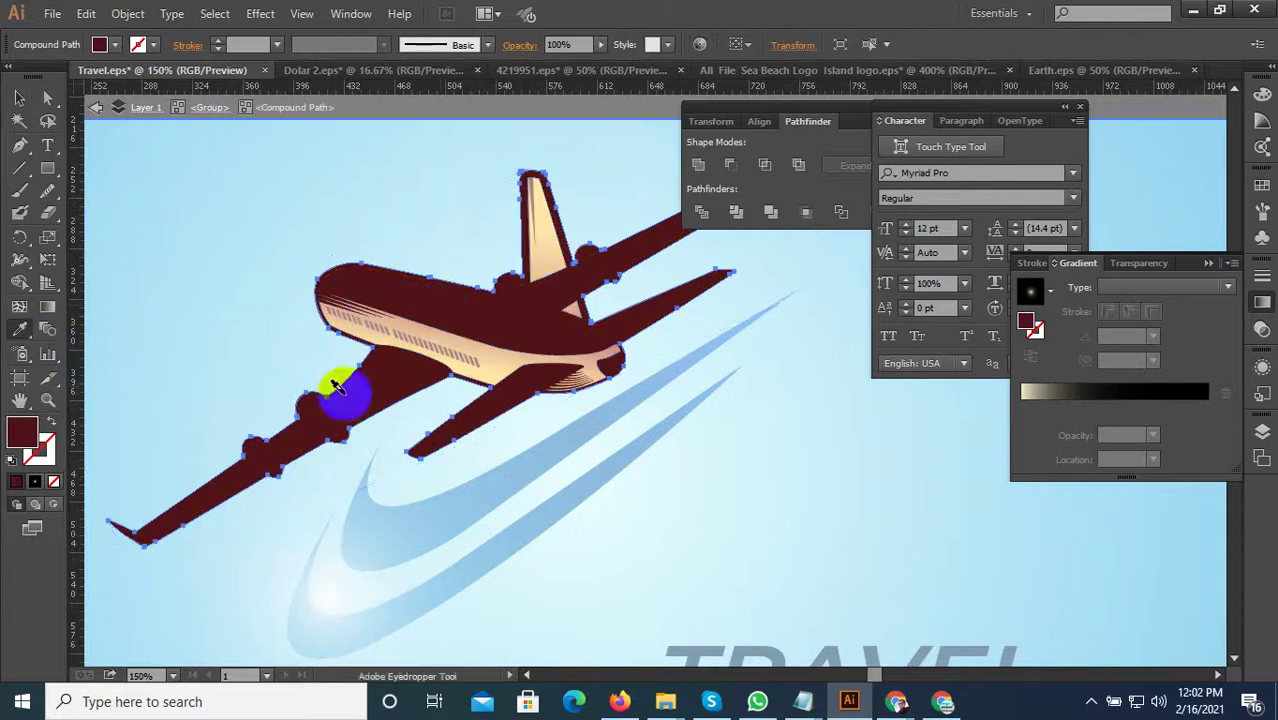
pyautogui.scroll(-2, 338, 388)
pyautogui.click(541, 602)
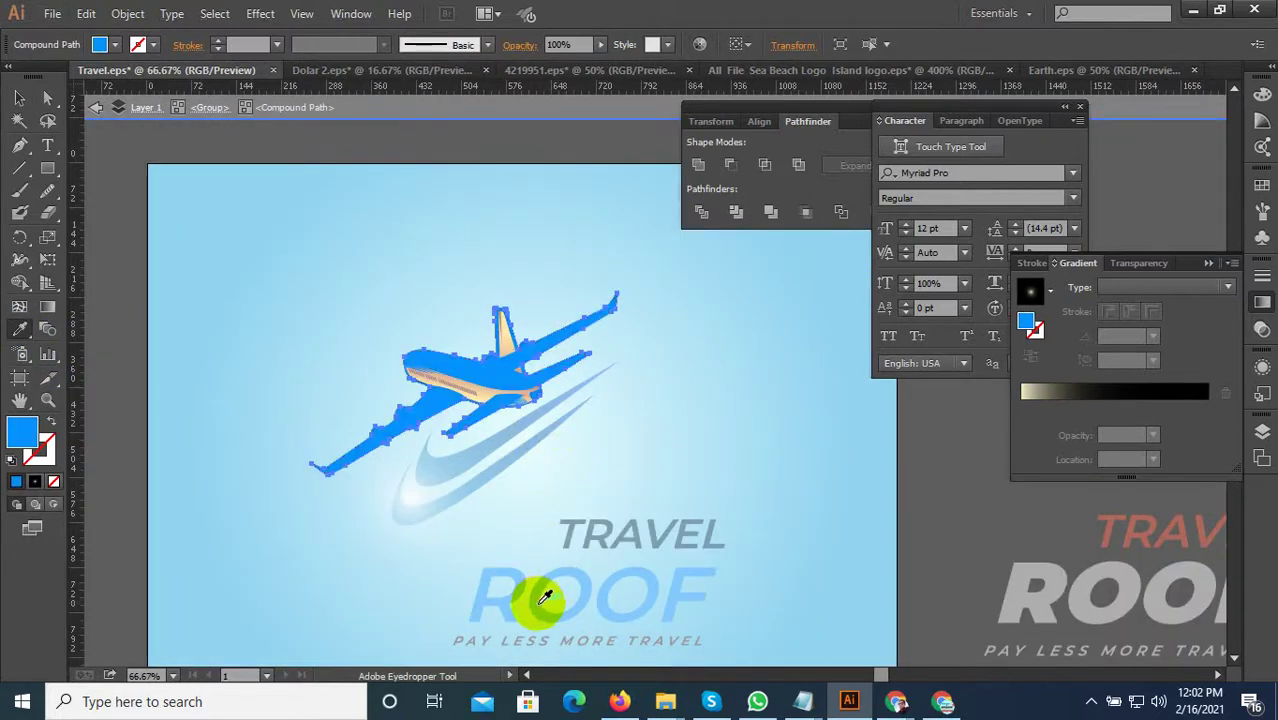
pyautogui.click(19, 97)
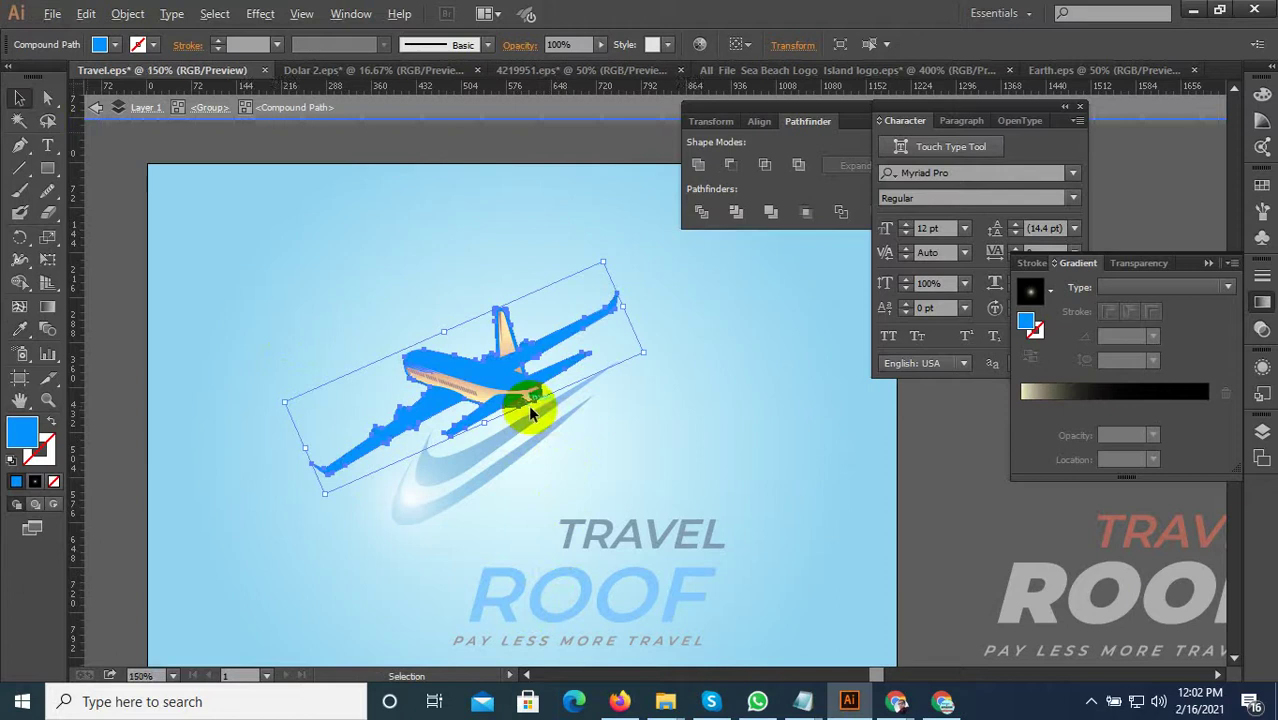
pyautogui.scroll(1, 528, 404)
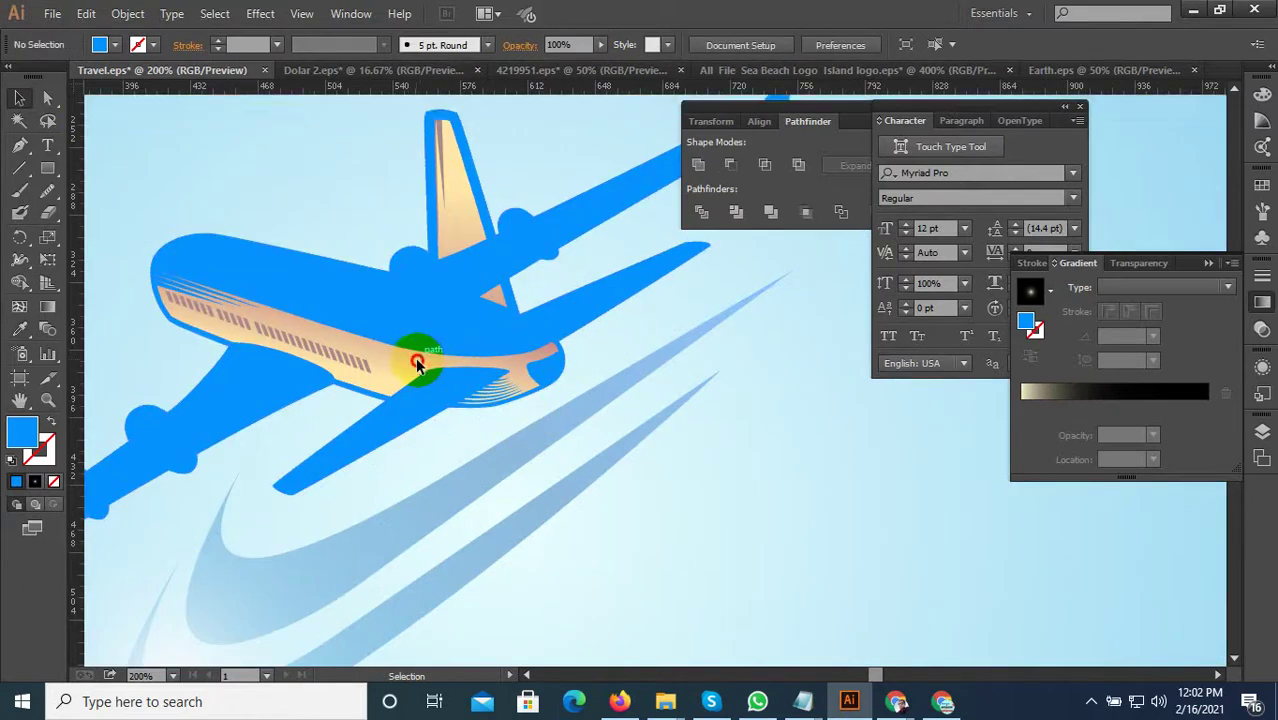
pyautogui.hotkey('ctrl', 'z')
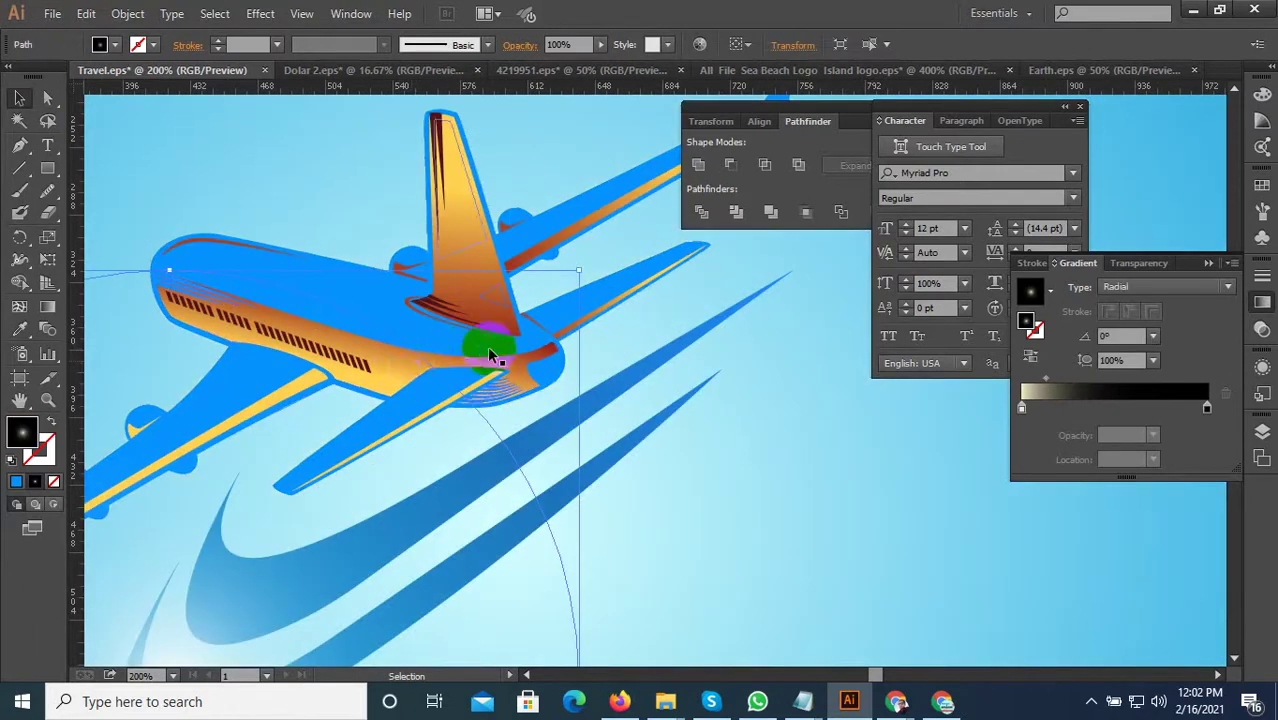
# Isolate the plane group for editing.
pyautogui.scroll(-2, 510, 425)
pyautogui.doubleClick(530, 437)
pyautogui.press('v')
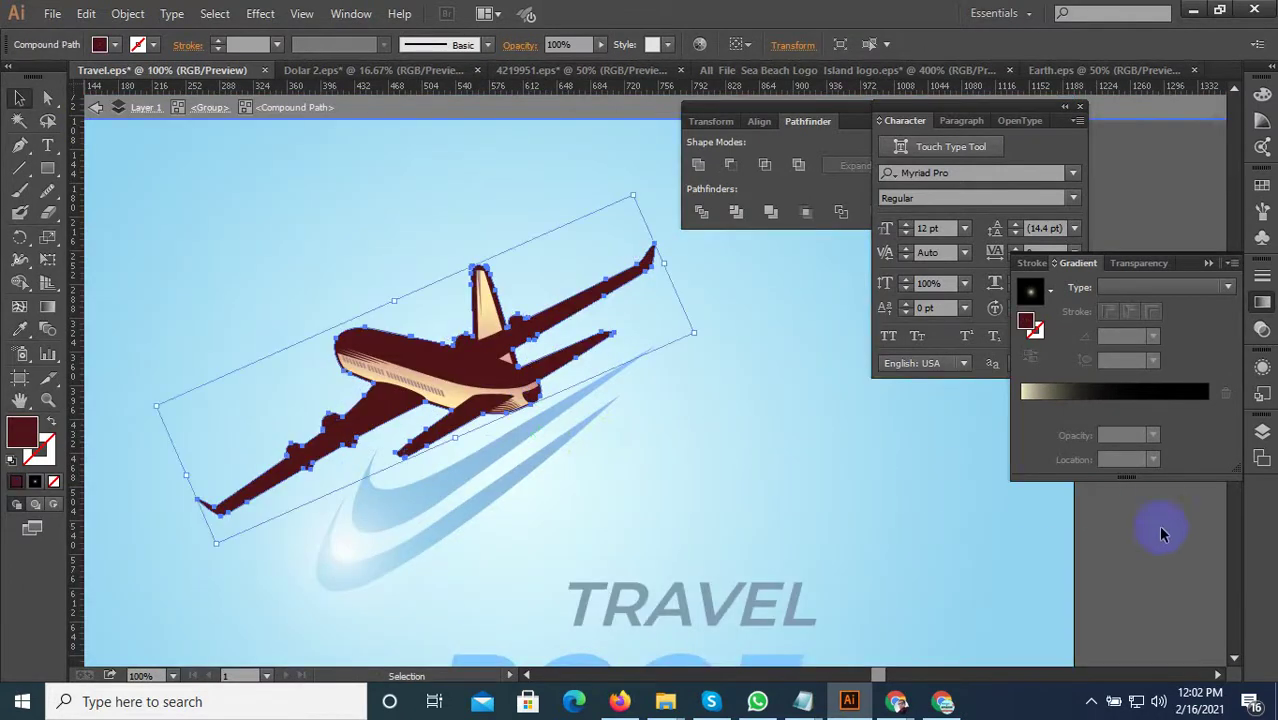
pyautogui.hotkey('ctrl', 'z')
pyautogui.scroll(-2, 579, 428)
pyautogui.scroll(2, 579, 428)
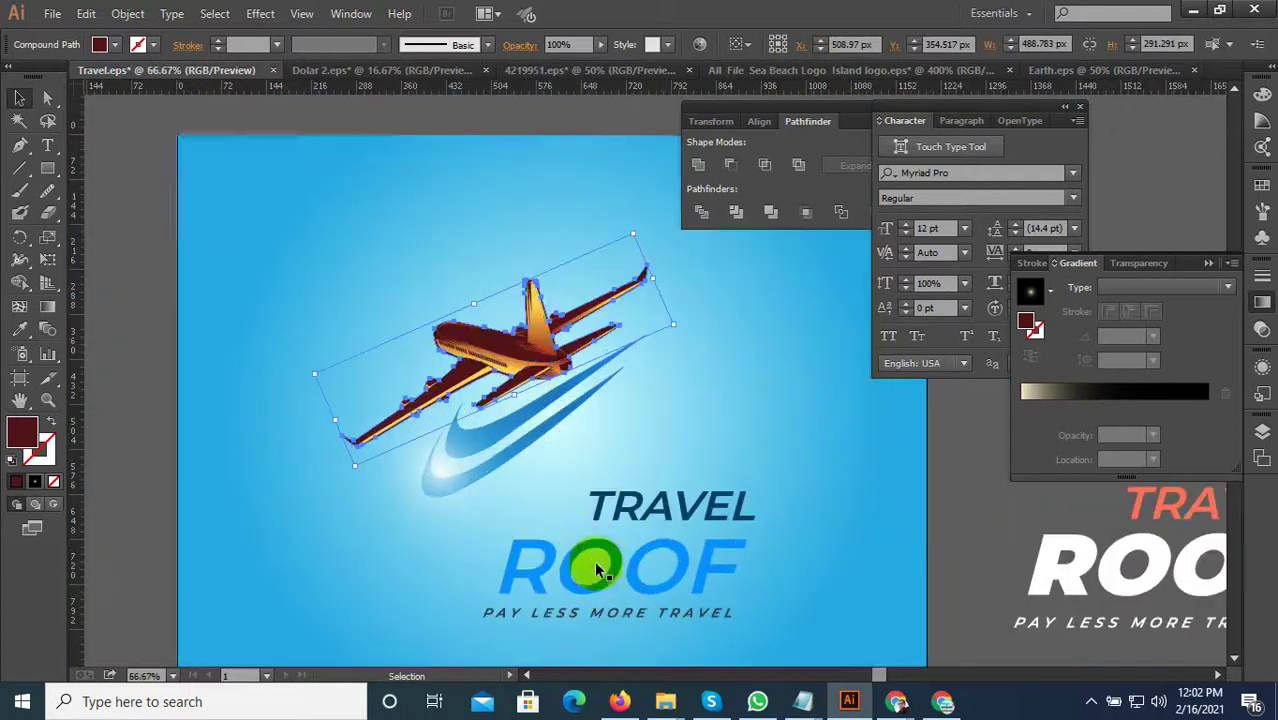
pyautogui.doubleClick(497, 343)
pyautogui.scroll(3, 499, 348)
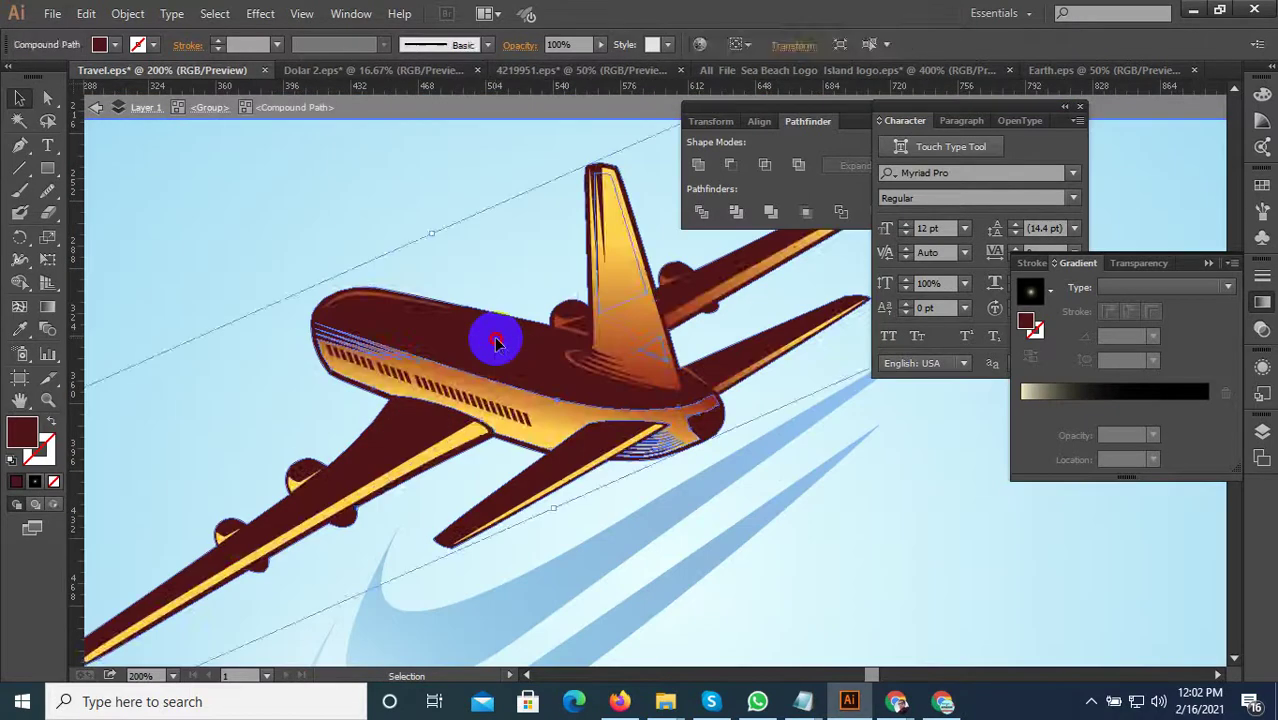
# Eyedrop the tagline's dark grey onto the plane body, then exit isolation and deselect.
pyautogui.click(19, 329)
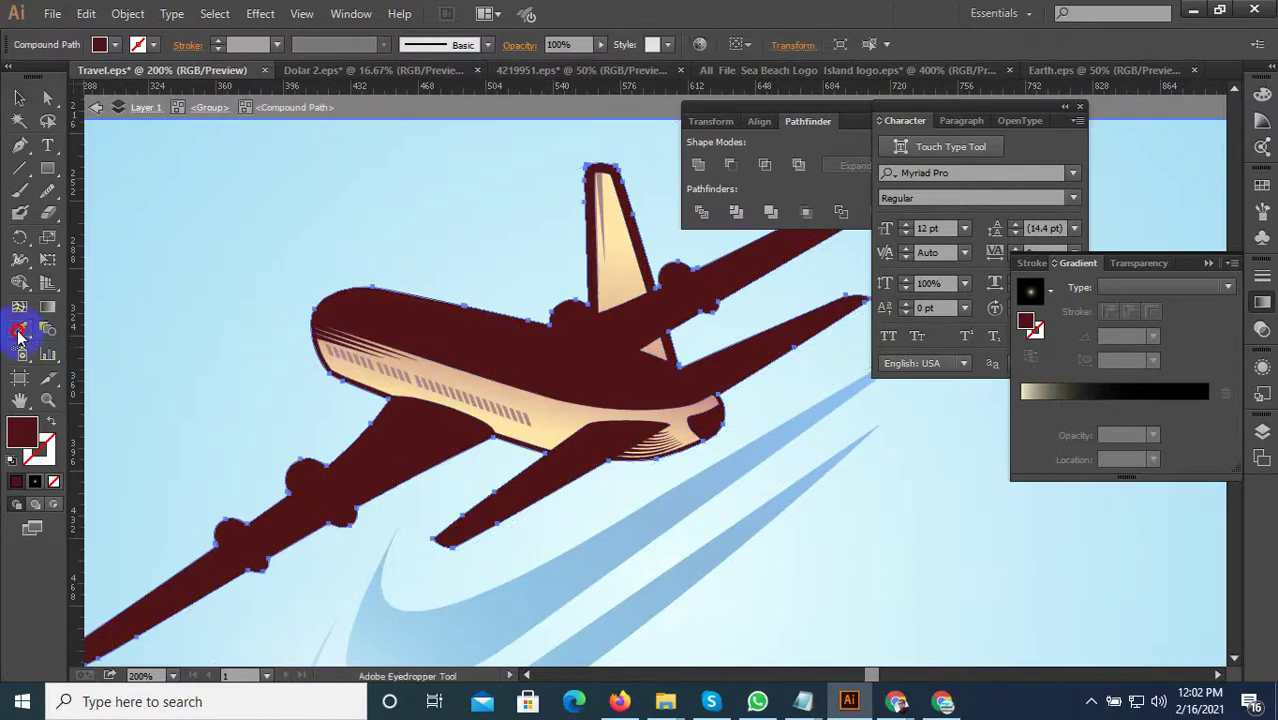
pyautogui.scroll(-3, 499, 336)
pyautogui.scroll(2, 562, 568)
pyautogui.click(559, 592)
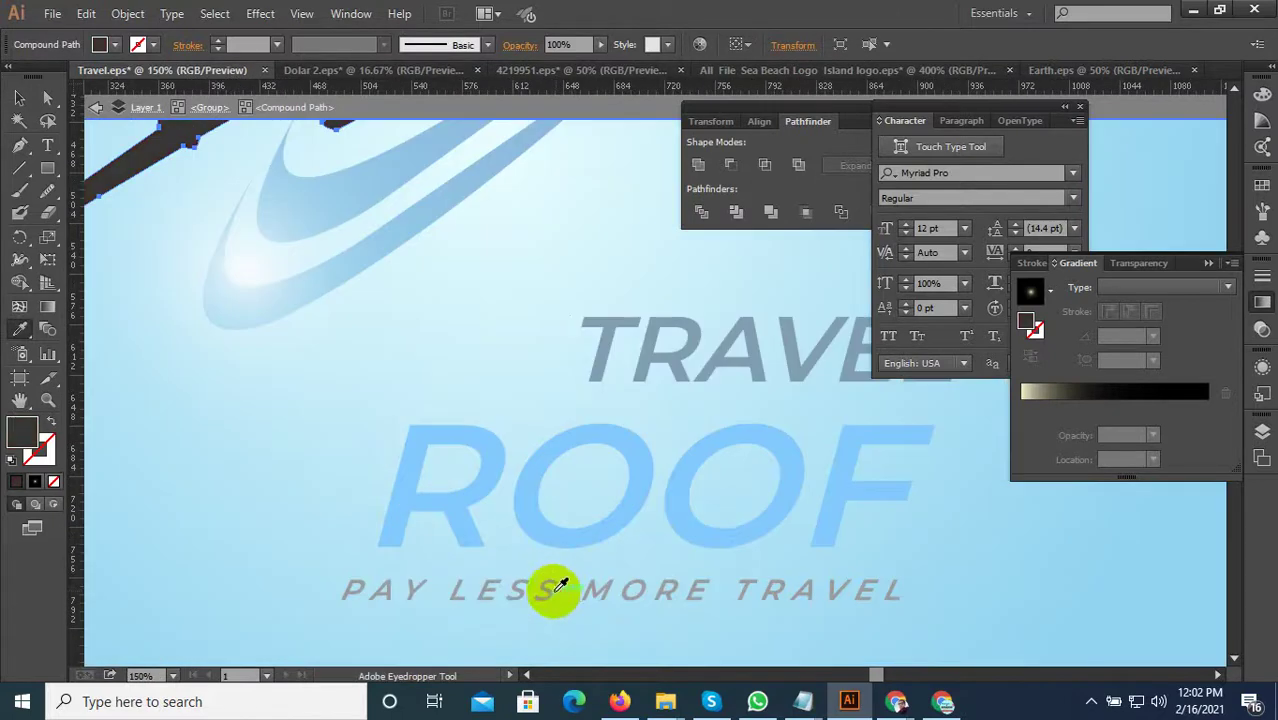
pyautogui.scroll(-3, 561, 598)
pyautogui.scroll(2, 511, 470)
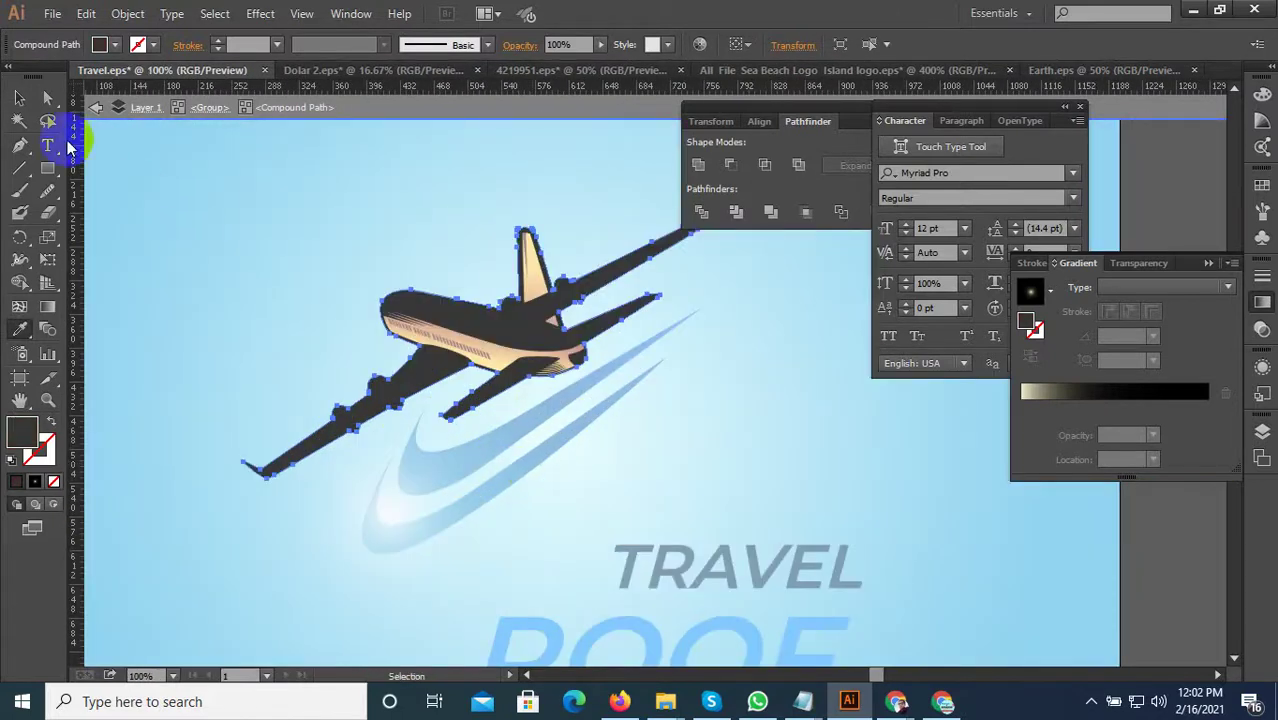
pyautogui.click(19, 97)
pyautogui.doubleClick(350, 270)
pyautogui.hotkey('ctrl', 'z')
pyautogui.scroll(-2, 627, 448)
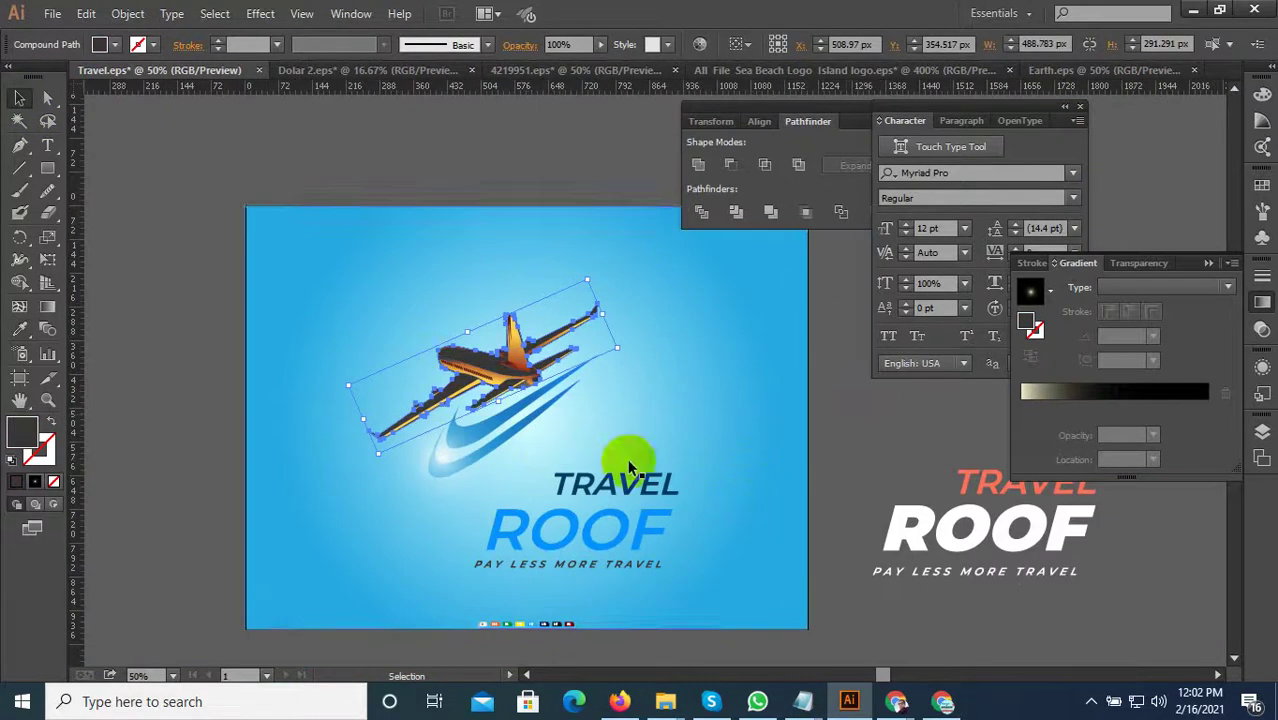
pyautogui.click(827, 419)
pyautogui.scroll(2, 605, 395)
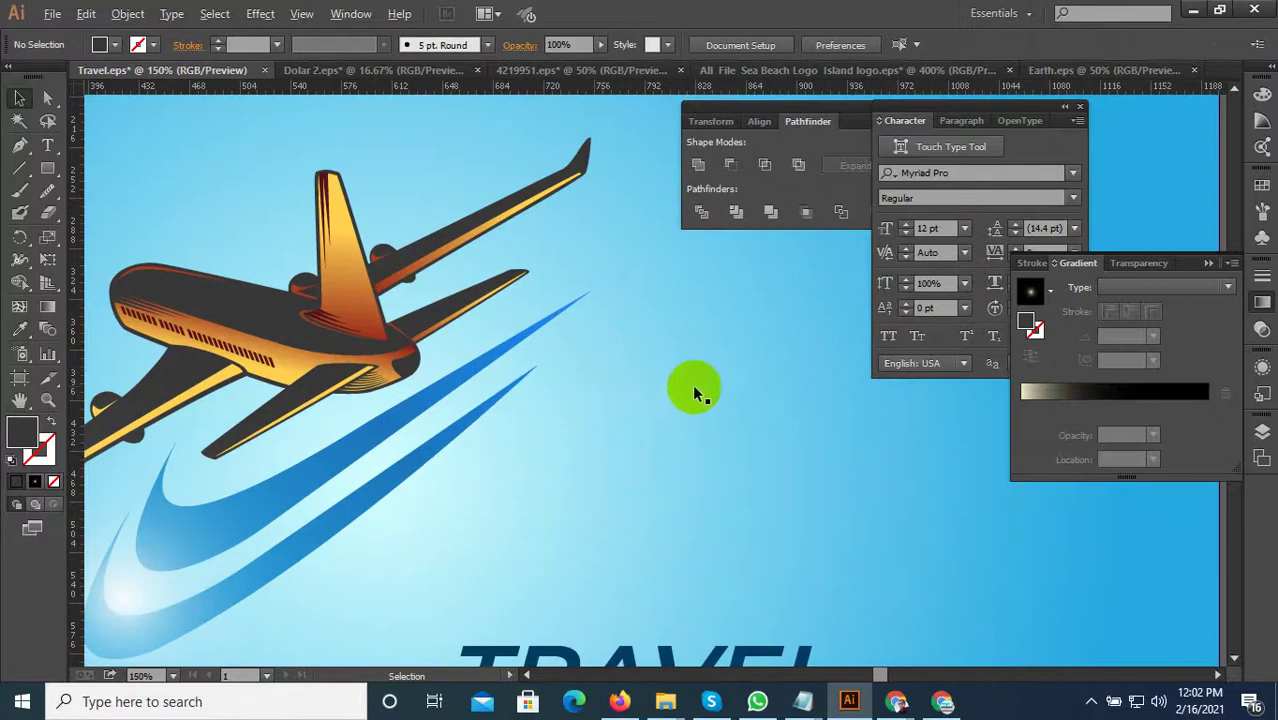
# Group the plane, swoosh and radial glow circle into one object.
pyautogui.scroll(-1, 700, 390)
pyautogui.scroll(1, 515, 395)
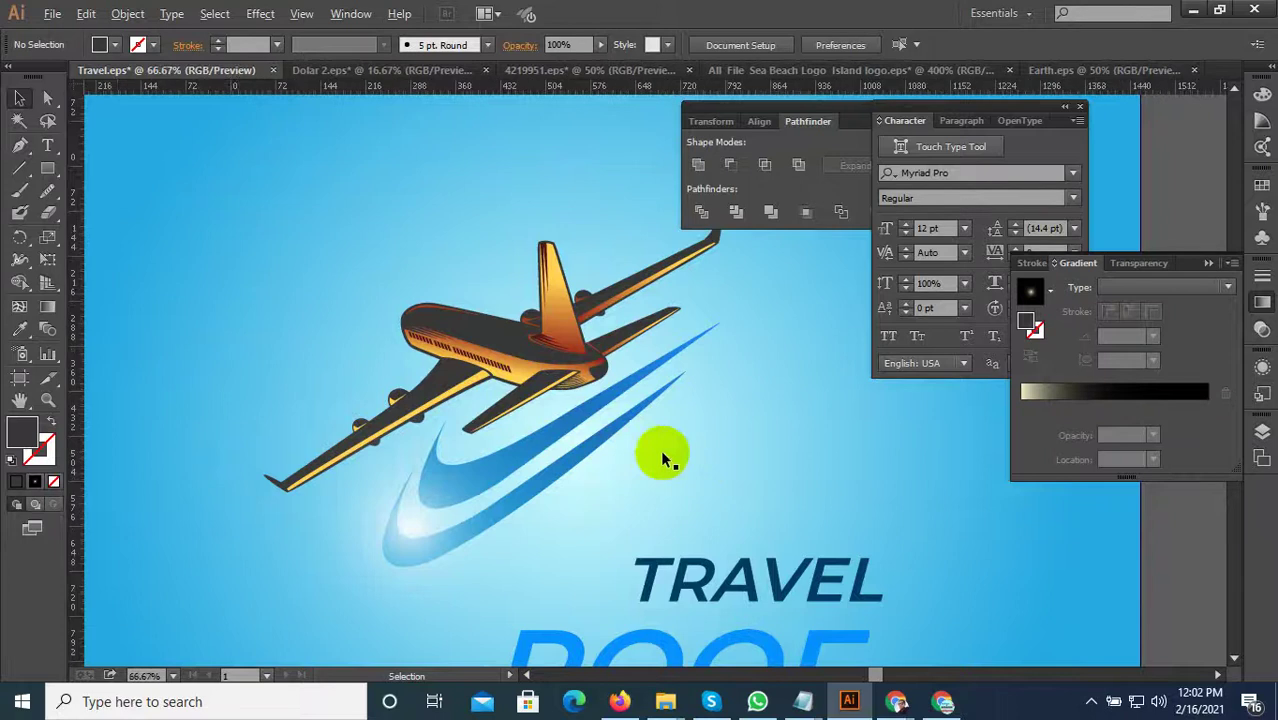
pyautogui.scroll(-1, 670, 460)
pyautogui.scroll(1, 768, 499)
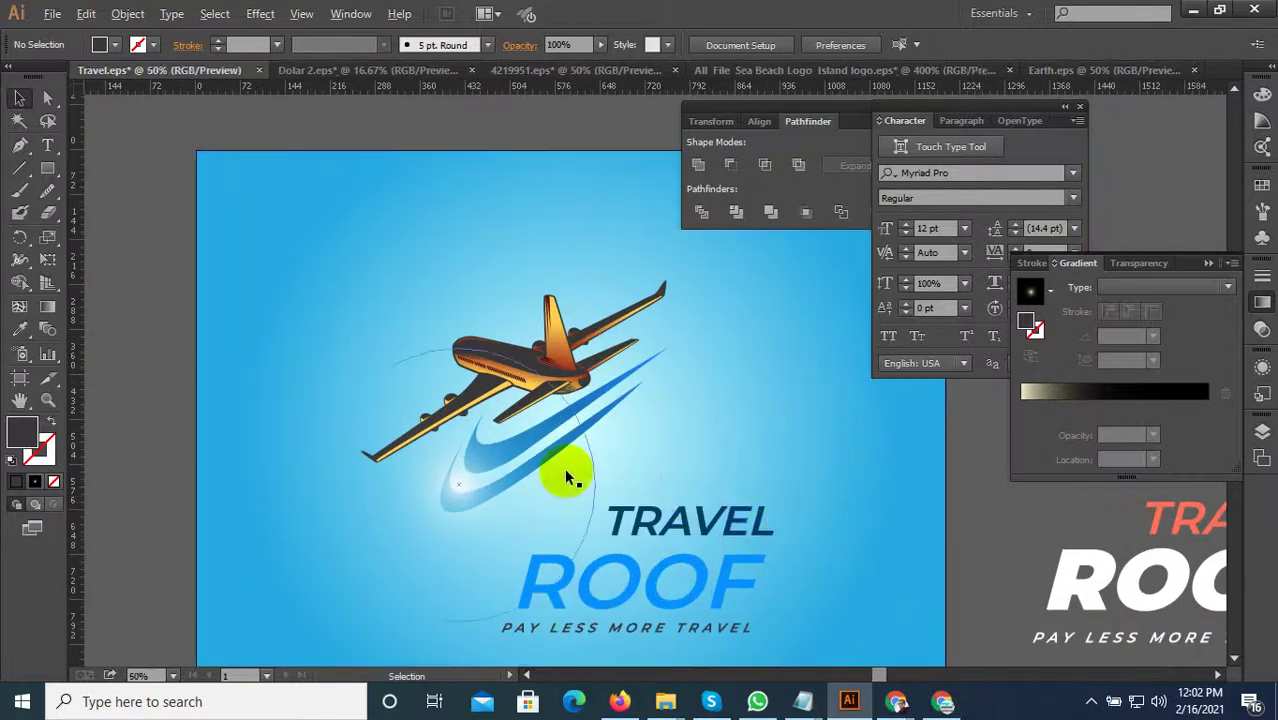
pyautogui.scroll(-1, 556, 487)
pyautogui.scroll(2, 621, 605)
pyautogui.click(499, 343)
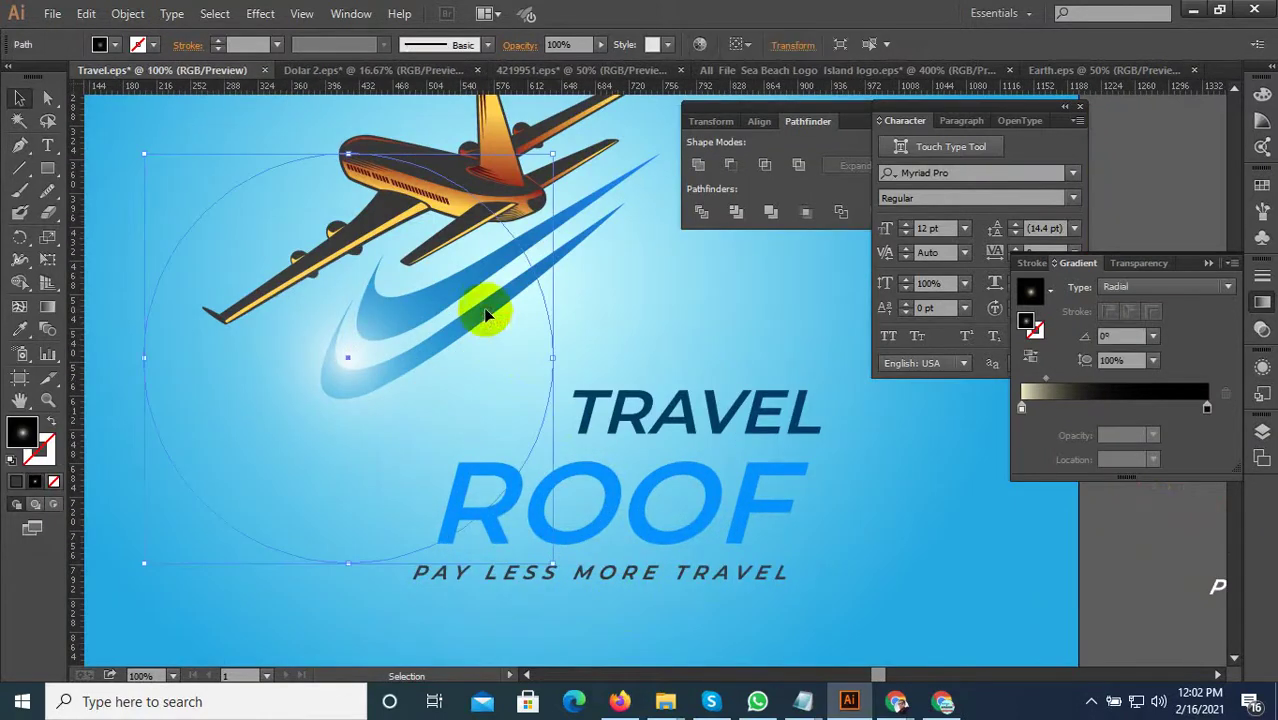
pyautogui.scroll(-3, 487, 275)
pyautogui.moveTo(490, 180); pyautogui.dragTo(465, 382)
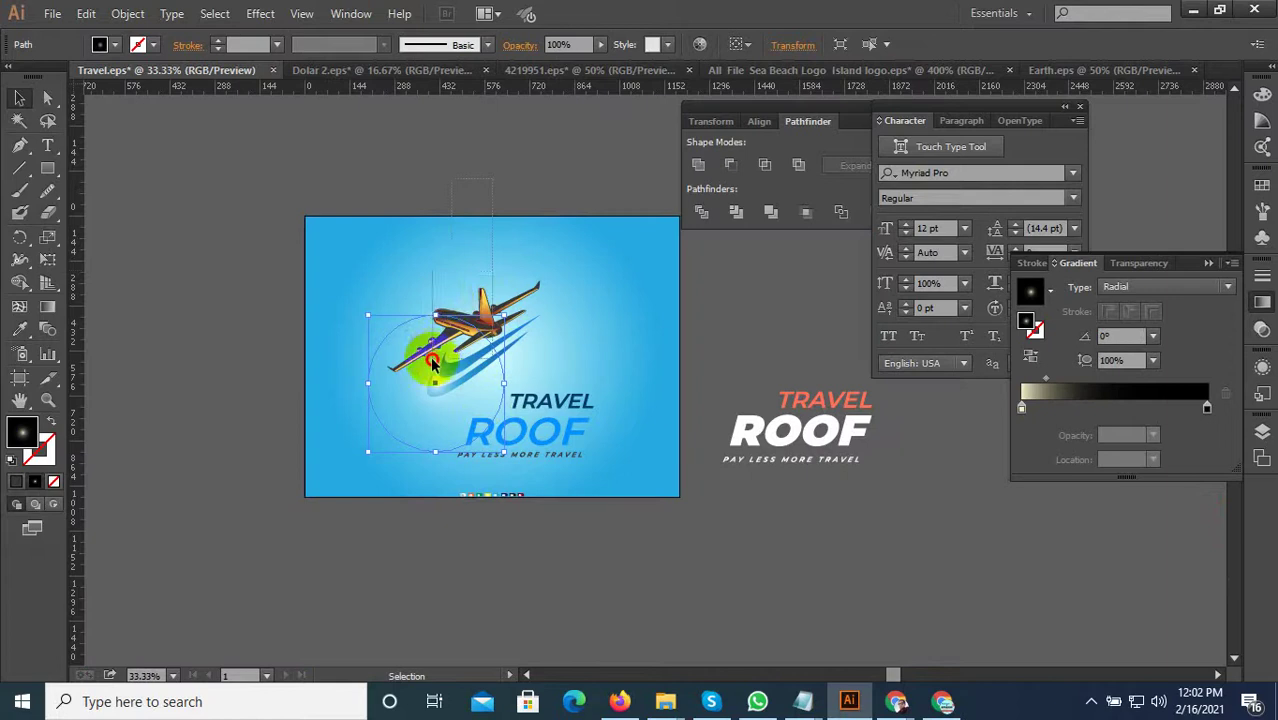
pyautogui.scroll(1, 470, 360)
pyautogui.scroll(1, 476, 356)
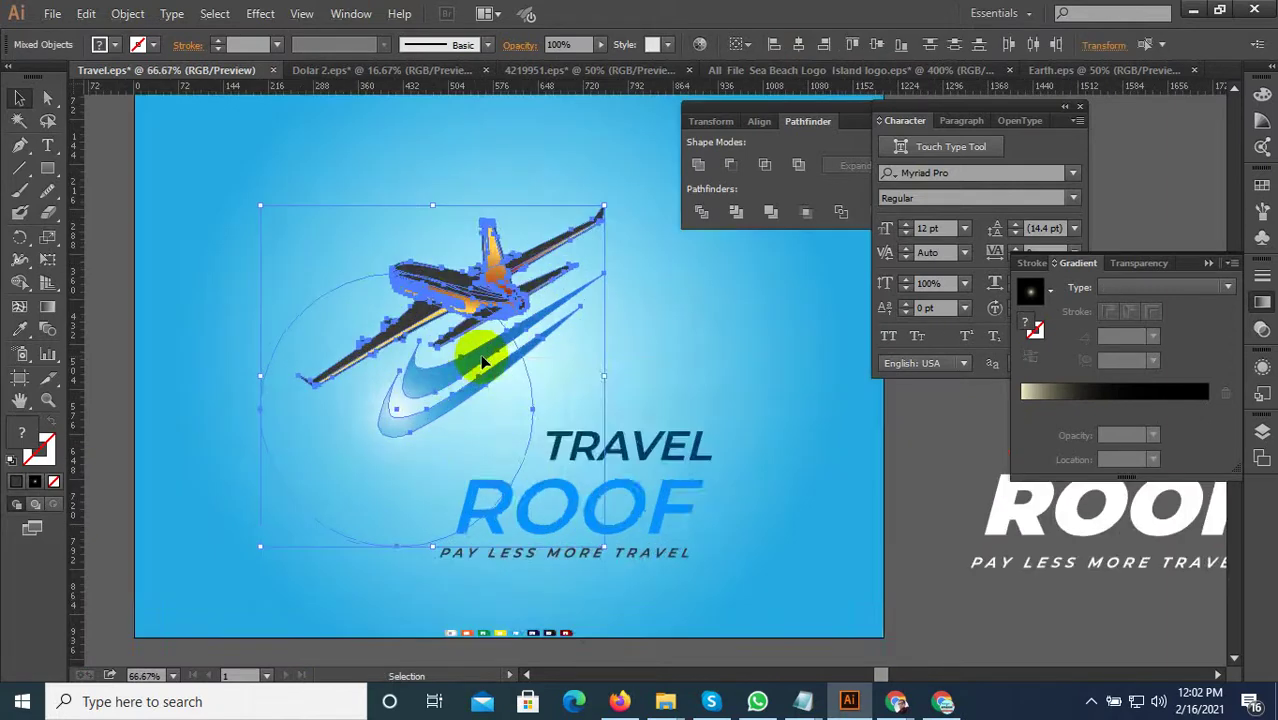
pyautogui.rightClick(487, 362)
pyautogui.click(542, 442)
# Move and roughly resize the plane group over the TRAVEL ROOF lettering.
pyautogui.moveTo(503, 373)
pyautogui.mouseDown()
pyautogui.moveTo(570, 418)
pyautogui.moveTo(585, 402)
pyautogui.mouseUp()
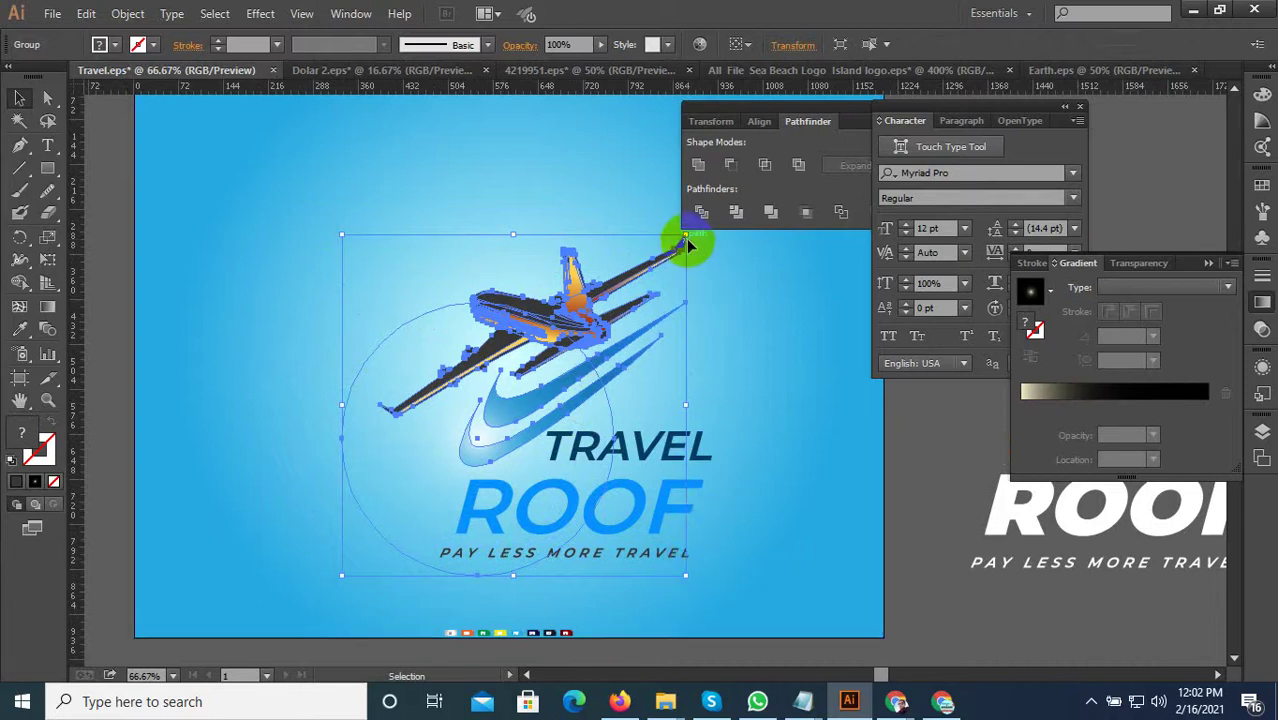
pyautogui.moveTo(686, 238); pyautogui.dragTo(603, 320)
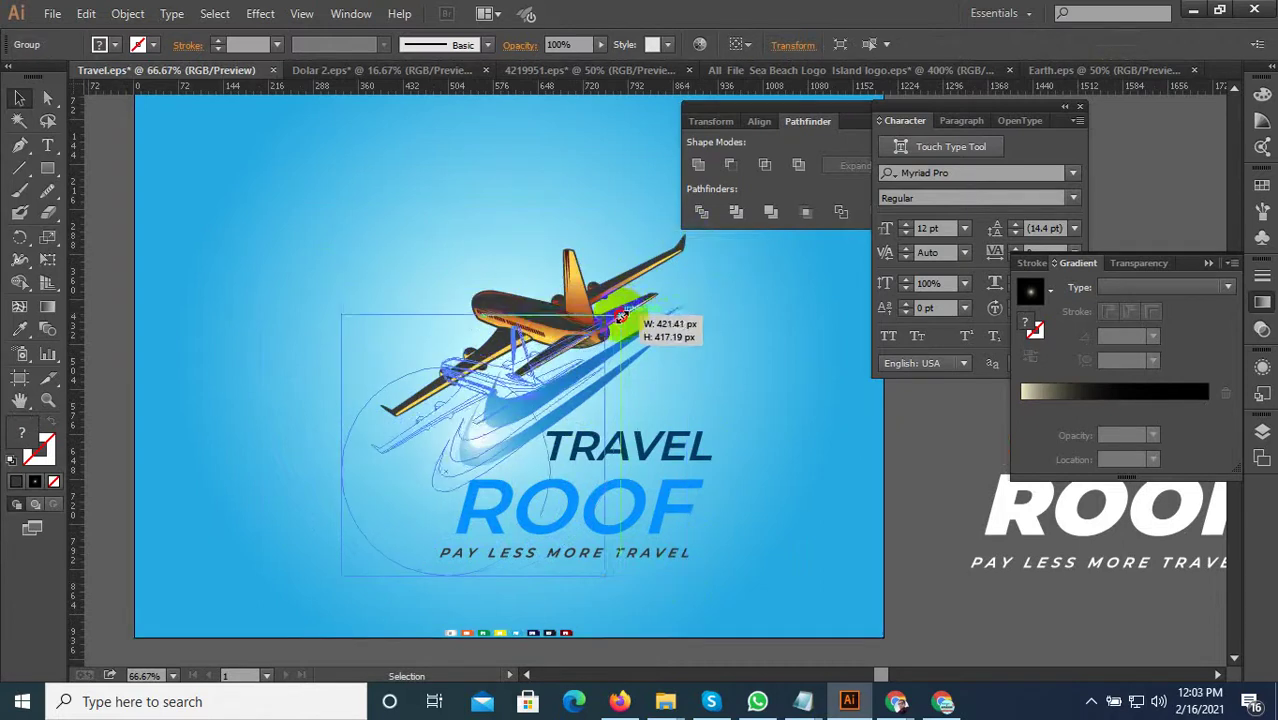
pyautogui.keyDown('alt'); pyautogui.scroll(2, 578, 438); pyautogui.keyUp('alt')
pyautogui.moveTo(483, 457); pyautogui.dragTo(551, 390)
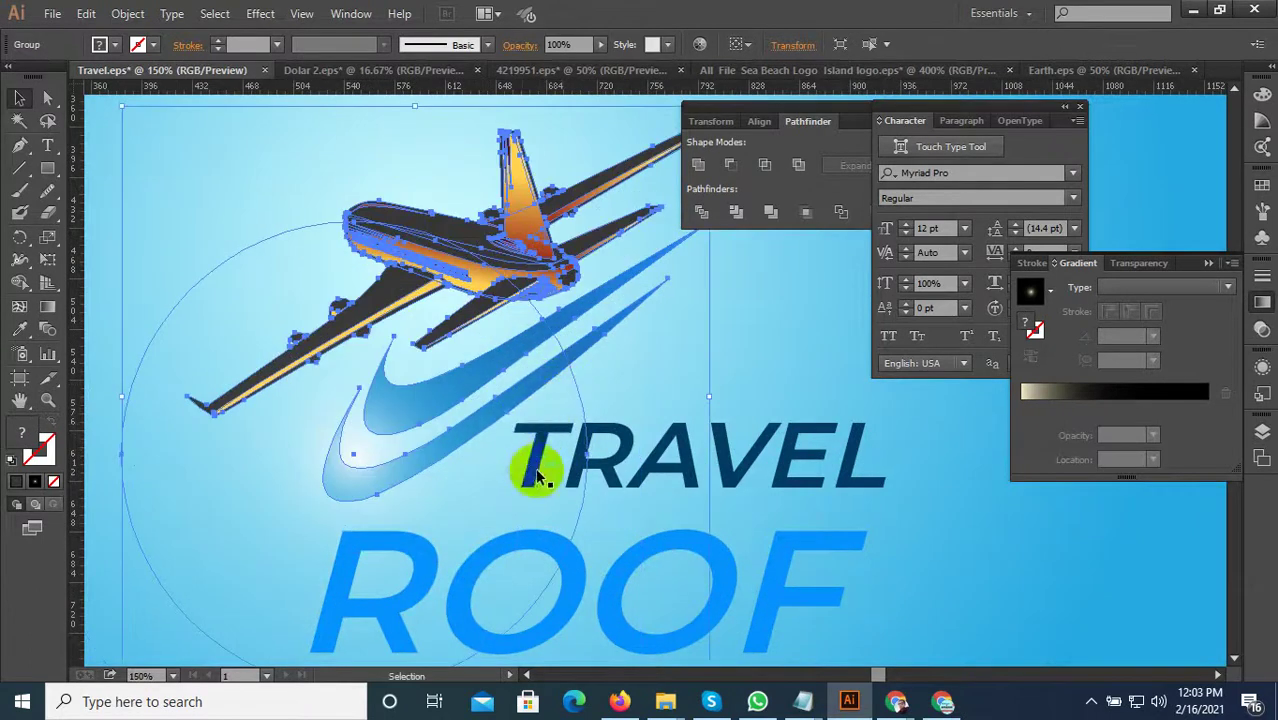
pyautogui.keyDown('alt'); pyautogui.scroll(-1, 525, 440); pyautogui.keyUp('alt')
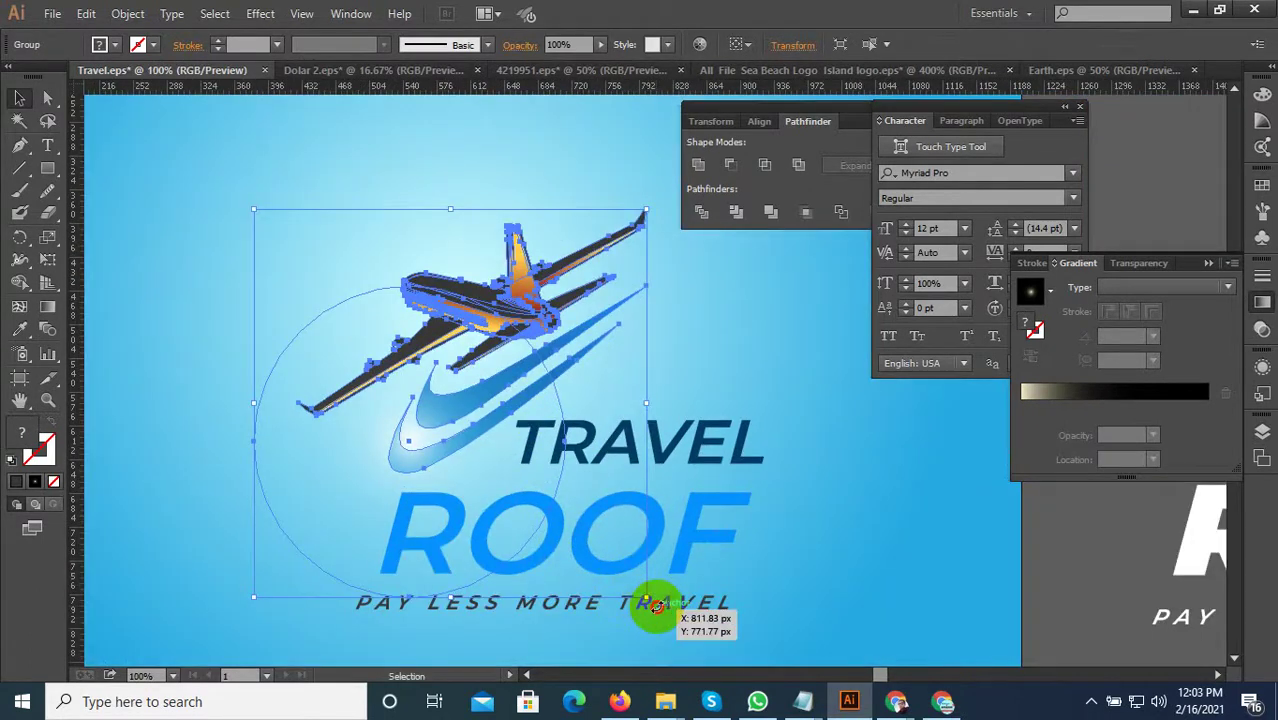
pyautogui.moveTo(655, 605); pyautogui.dragTo(684, 593)
pyautogui.keyDown('alt'); pyautogui.scroll(2, 428, 460); pyautogui.keyUp('alt')
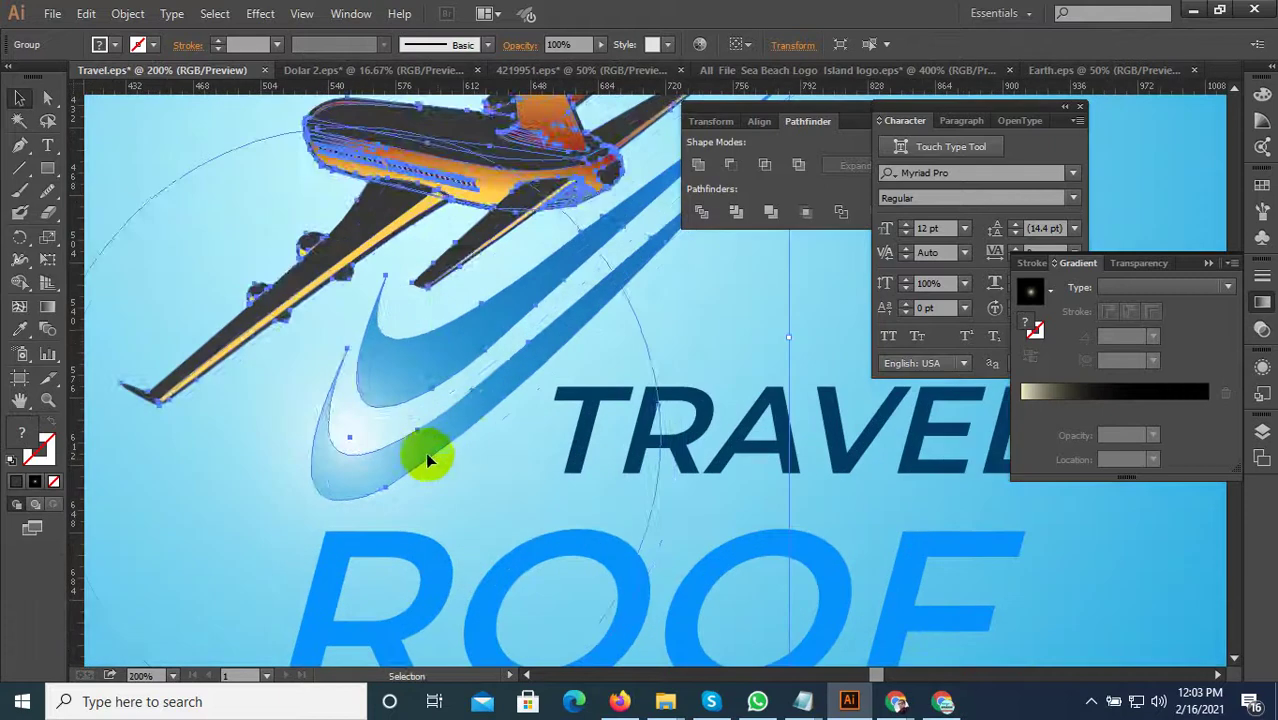
pyautogui.moveTo(427, 460); pyautogui.dragTo(440, 468)
# Shrink the plane group further and set it right and up, just above the text.
pyautogui.keyDown('alt'); pyautogui.scroll(-2, 440, 470); pyautogui.keyUp('alt')
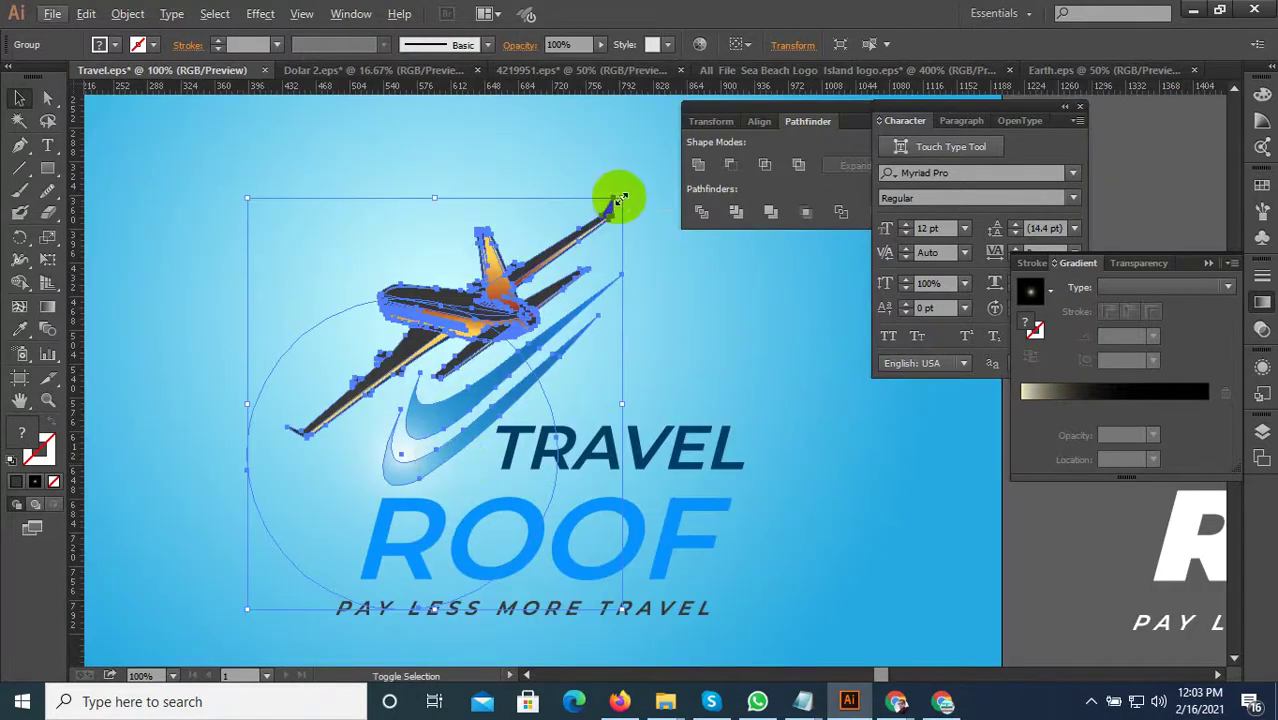
pyautogui.moveTo(618, 199); pyautogui.dragTo(600, 217)
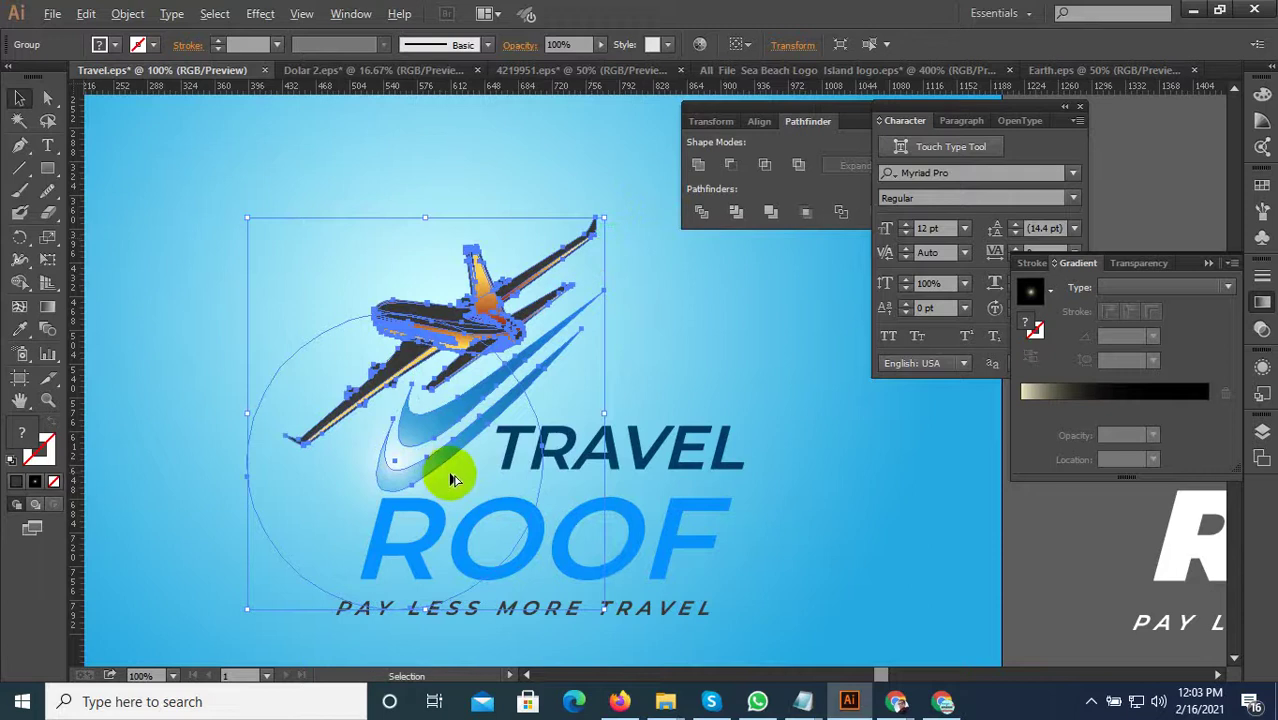
pyautogui.keyDown('alt'); pyautogui.scroll(-1, 446, 470); pyautogui.keyUp('alt')
pyautogui.keyDown('alt'); pyautogui.scroll(1, 430, 465); pyautogui.keyUp('alt')
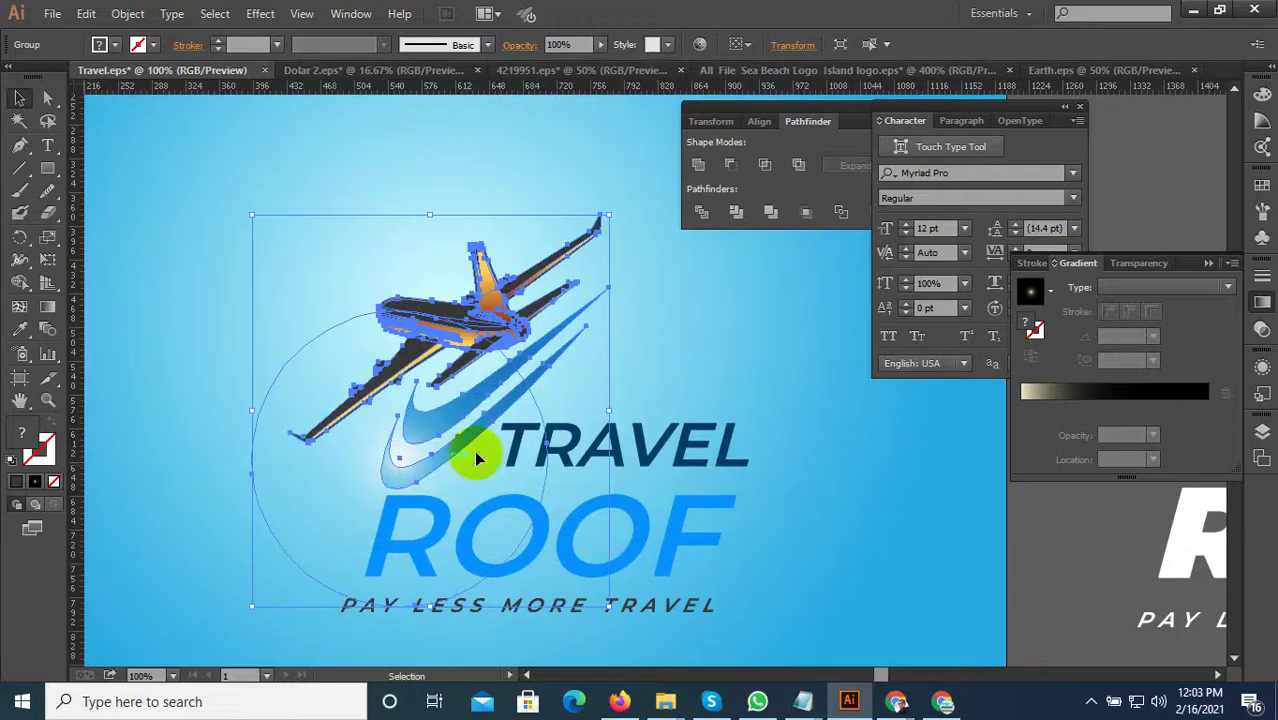
pyautogui.moveTo(606, 214); pyautogui.dragTo(567, 256)
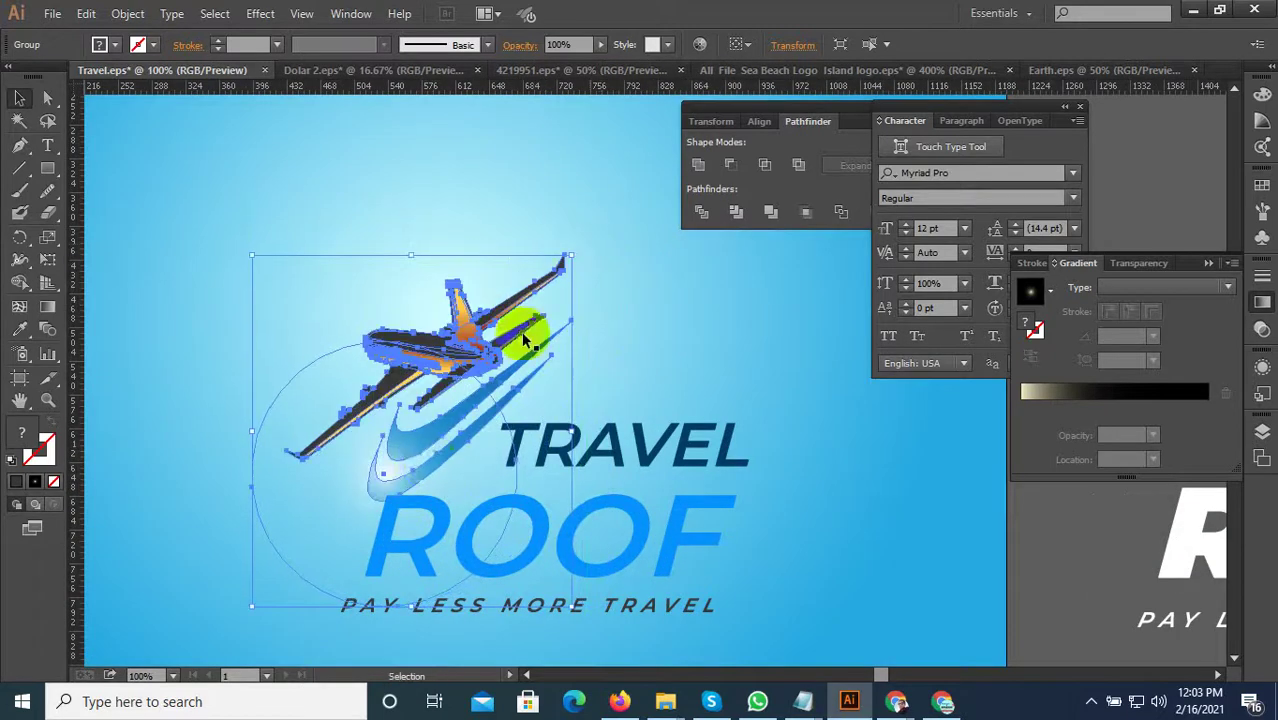
pyautogui.keyDown('alt'); pyautogui.scroll(2, 427, 462); pyautogui.keyUp('alt')
pyautogui.moveTo(427, 462); pyautogui.dragTo(480, 437)
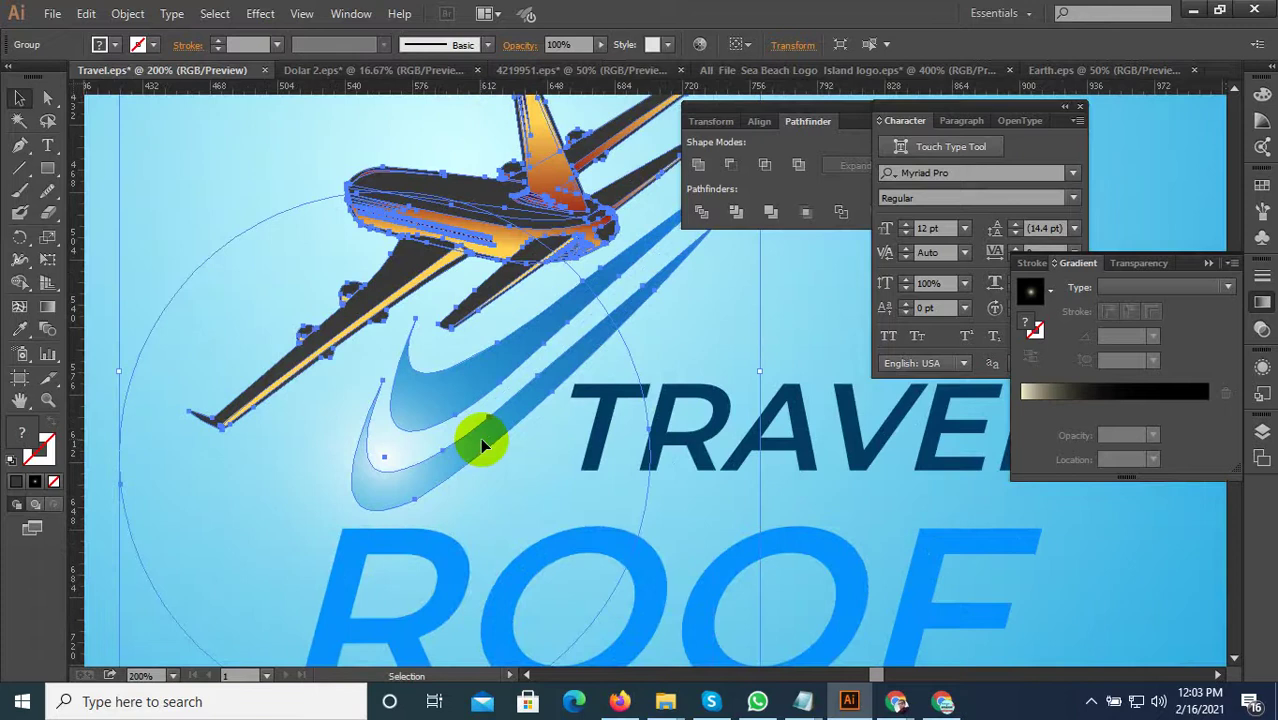
pyautogui.keyDown('alt'); pyautogui.scroll(-3, 481, 443); pyautogui.keyUp('alt')
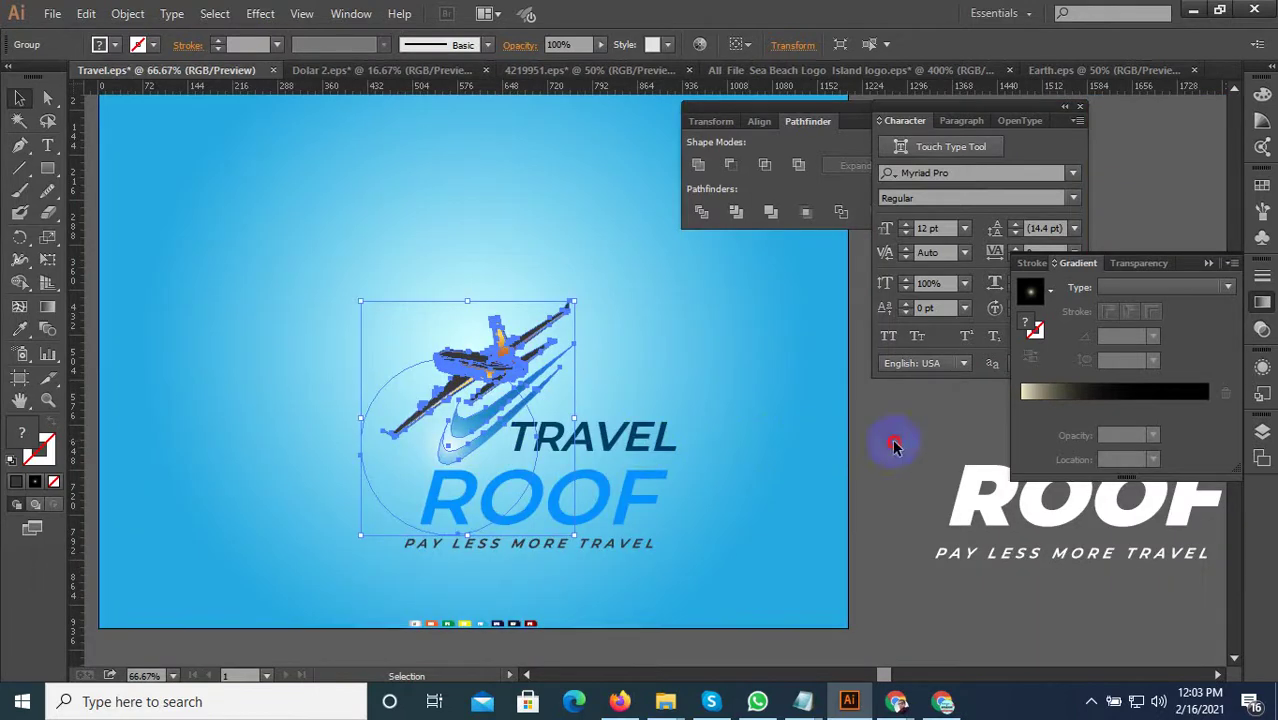
# Shift the whole logo up and to the left, zoomed out to see the full page.
pyautogui.click(893, 437)
pyautogui.hotkey('ctrl', '-')
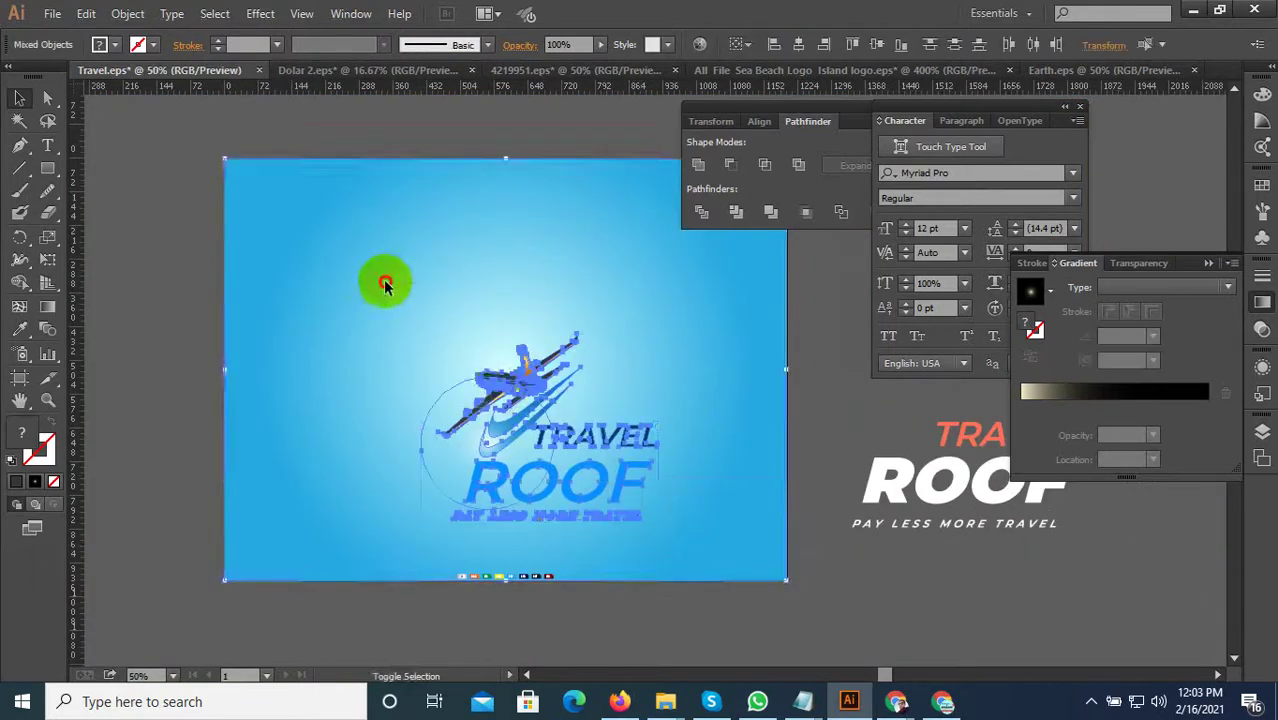
pyautogui.moveTo(500, 388); pyautogui.dragTo(455, 335)
pyautogui.hotkey('ctrl', '-')
pyautogui.hotkey('ctrl', '-')
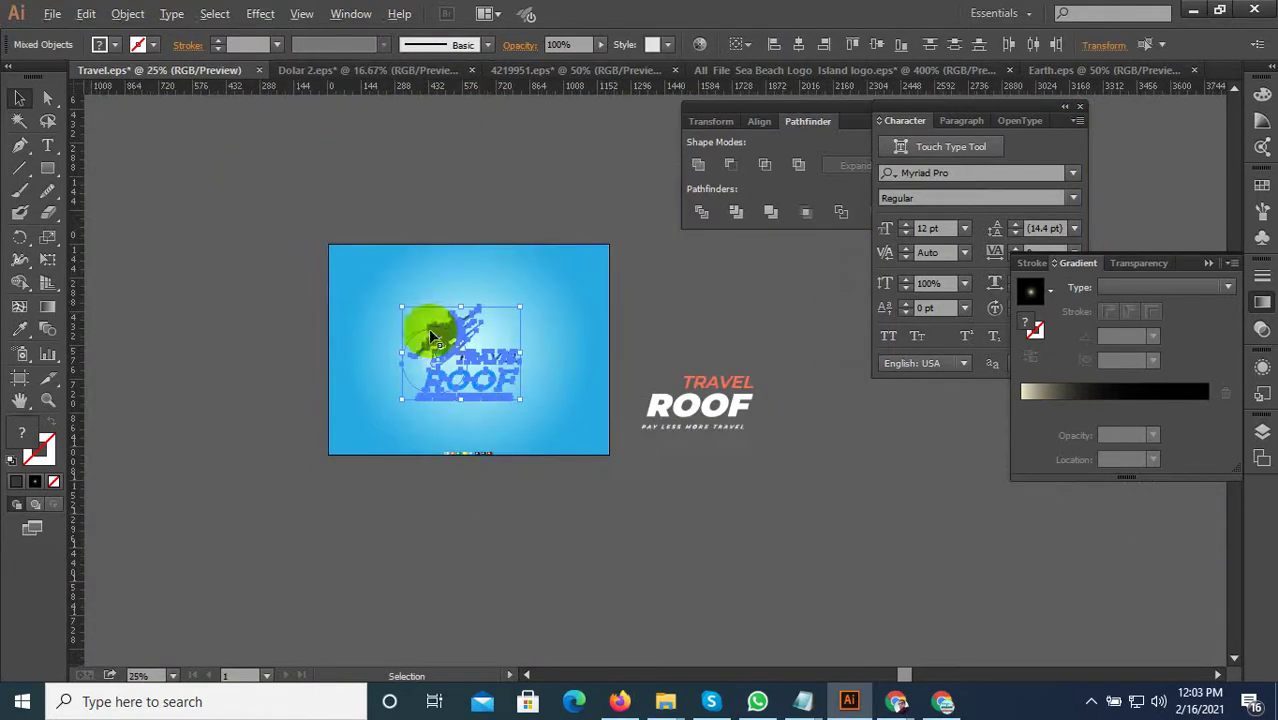
# Save the poster over the existing Travel.eps, accepting the default EPS options.
pyautogui.click(52, 14)
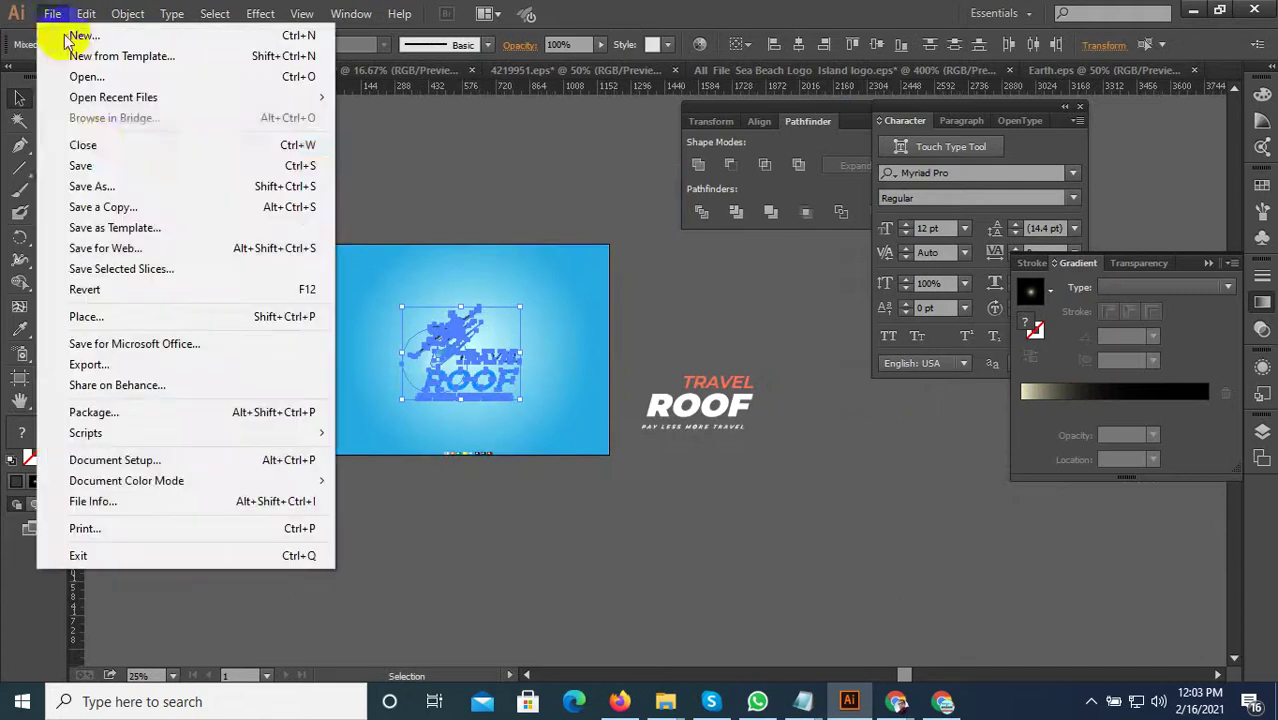
pyautogui.click(109, 187)
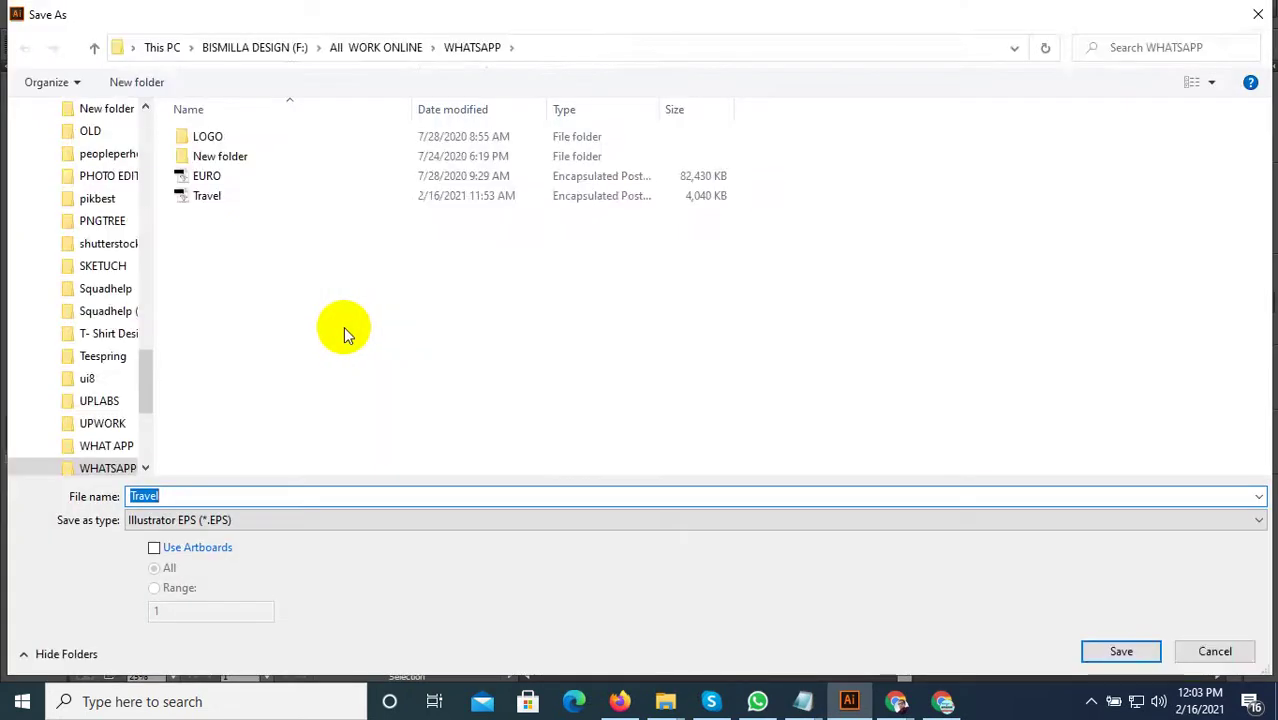
pyautogui.click(1121, 651)
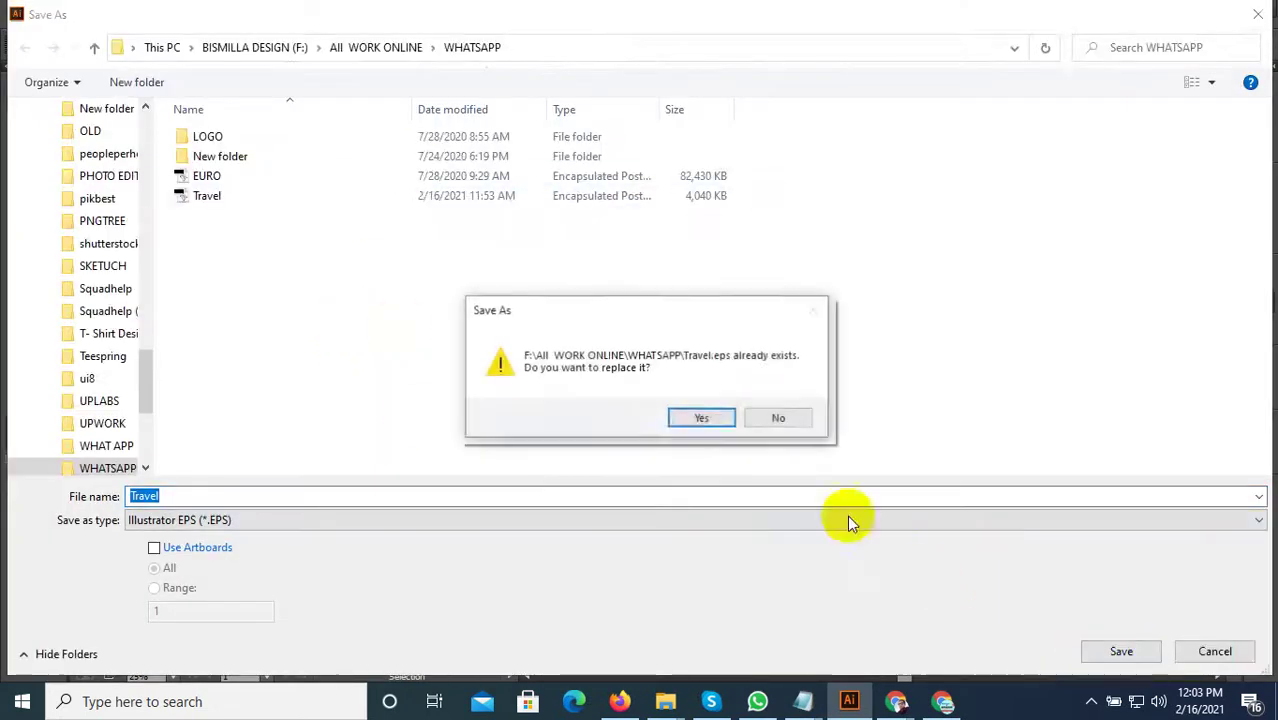
pyautogui.click(685, 418)
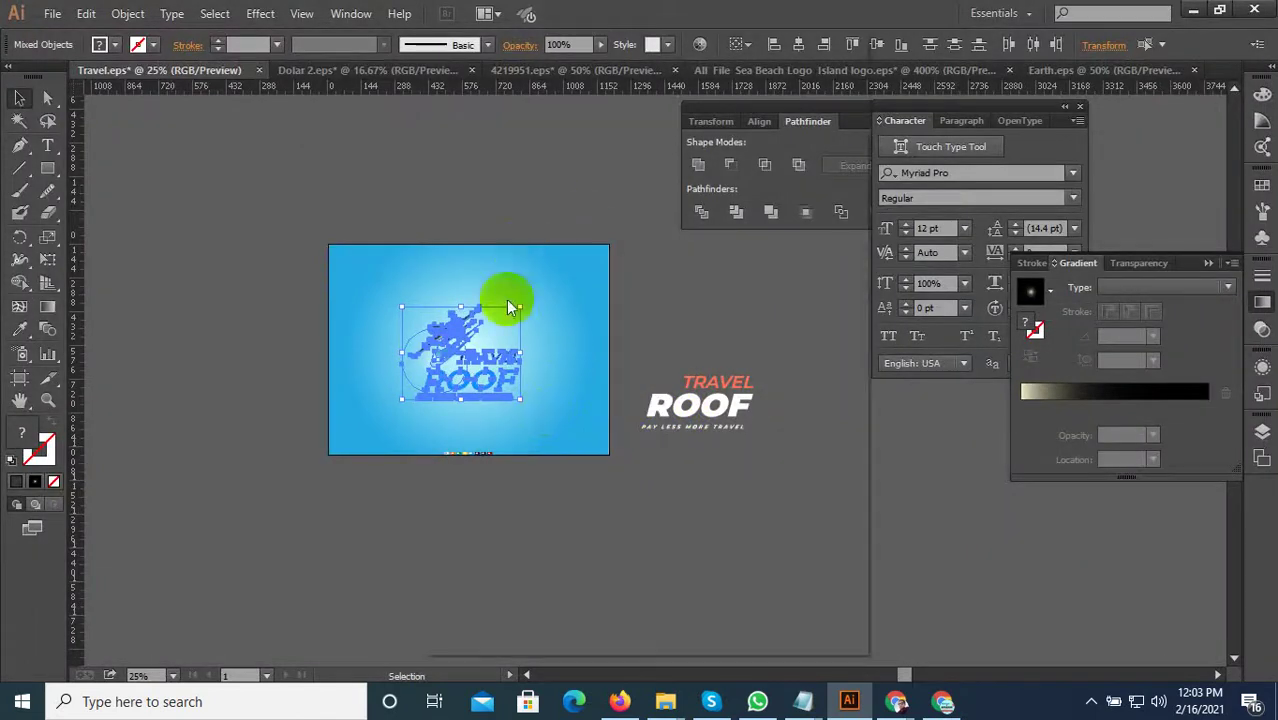
pyautogui.click(710, 607)
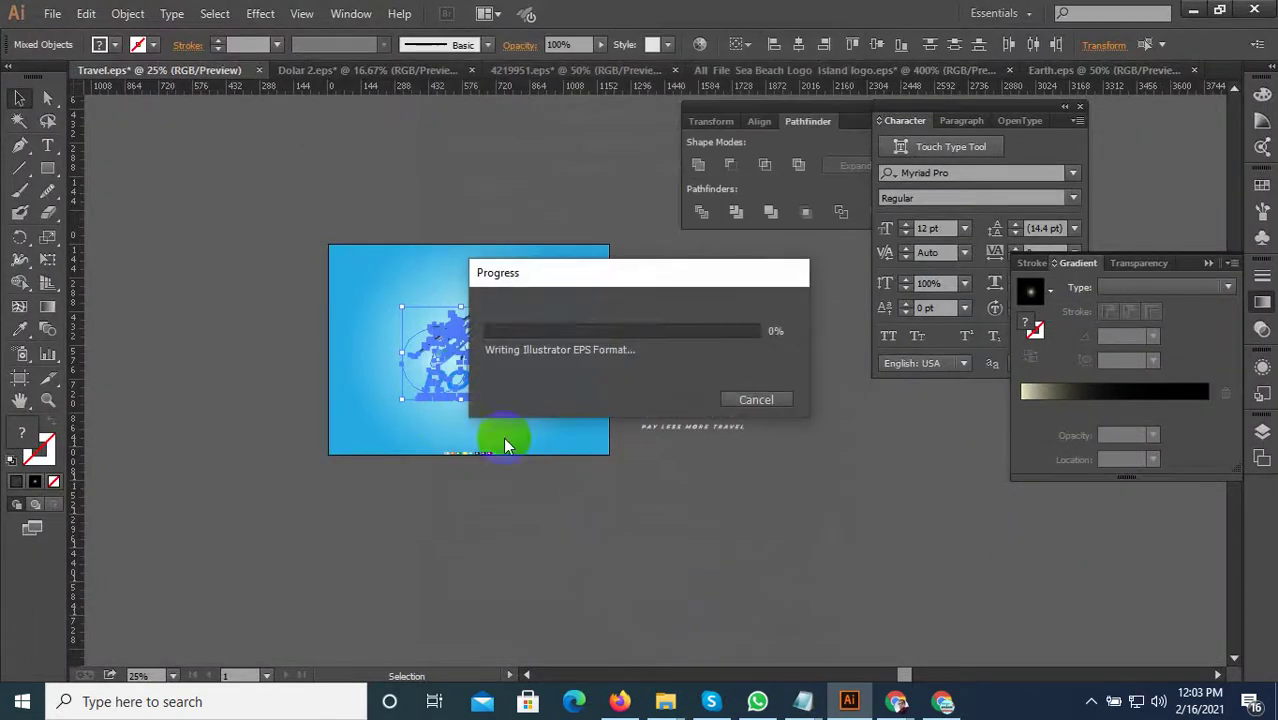
# Select the TRAVEL lettering, then clear the selection.
pyautogui.keyDown('alt'); pyautogui.scroll(2, 499, 371); pyautogui.keyUp('alt')
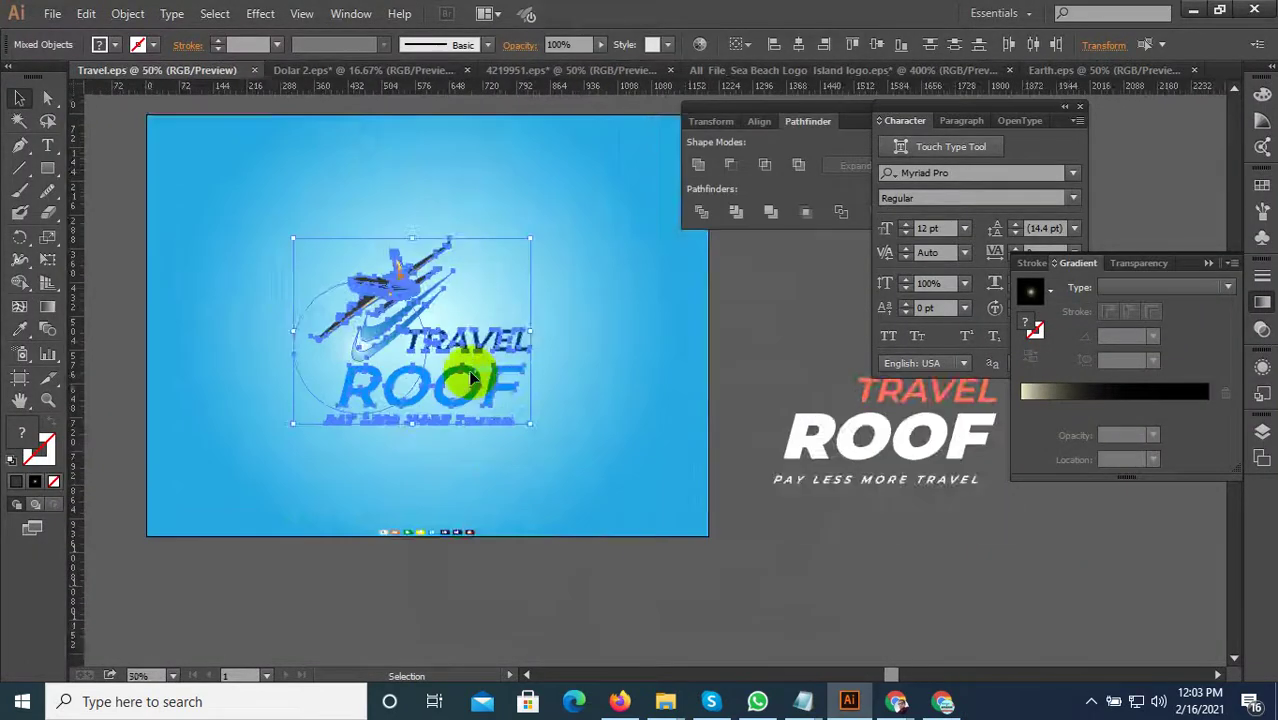
pyautogui.keyDown('alt'); pyautogui.scroll(1, 471, 371); pyautogui.keyUp('alt')
pyautogui.click(551, 599)
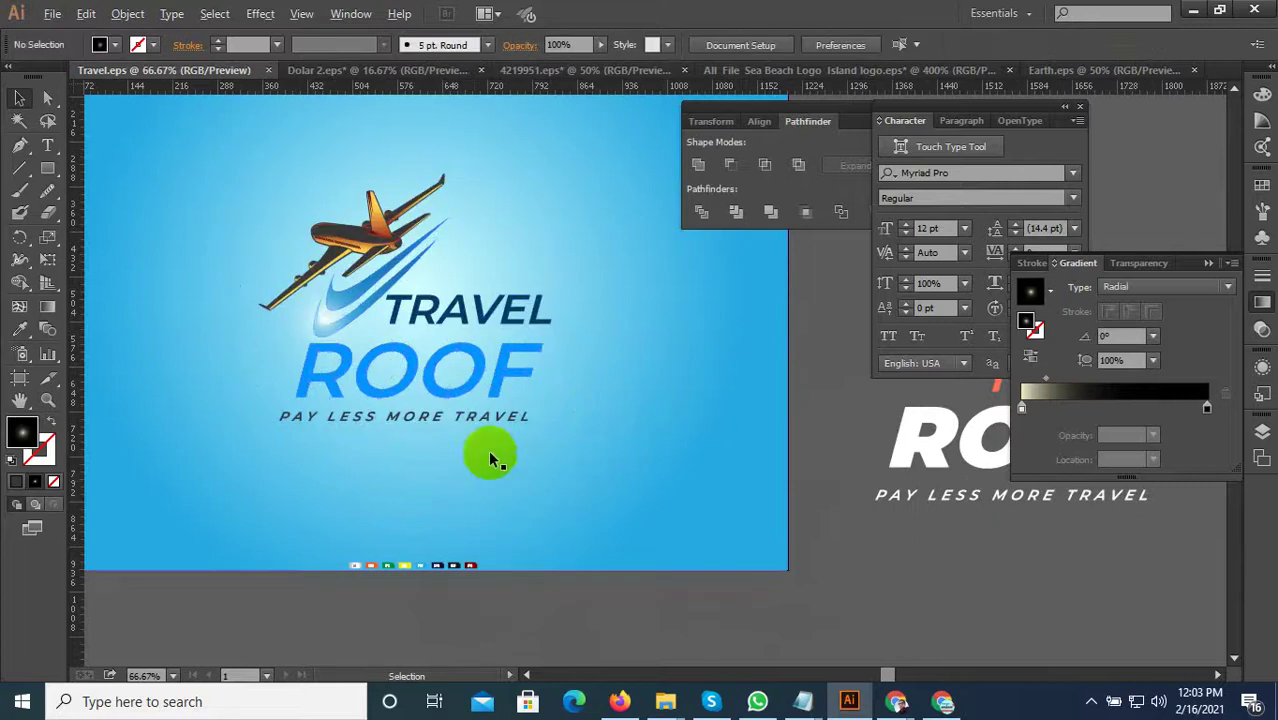
pyautogui.click(422, 308)
pyautogui.keyDown('alt'); pyautogui.scroll(-1, 478, 342); pyautogui.keyUp('alt')
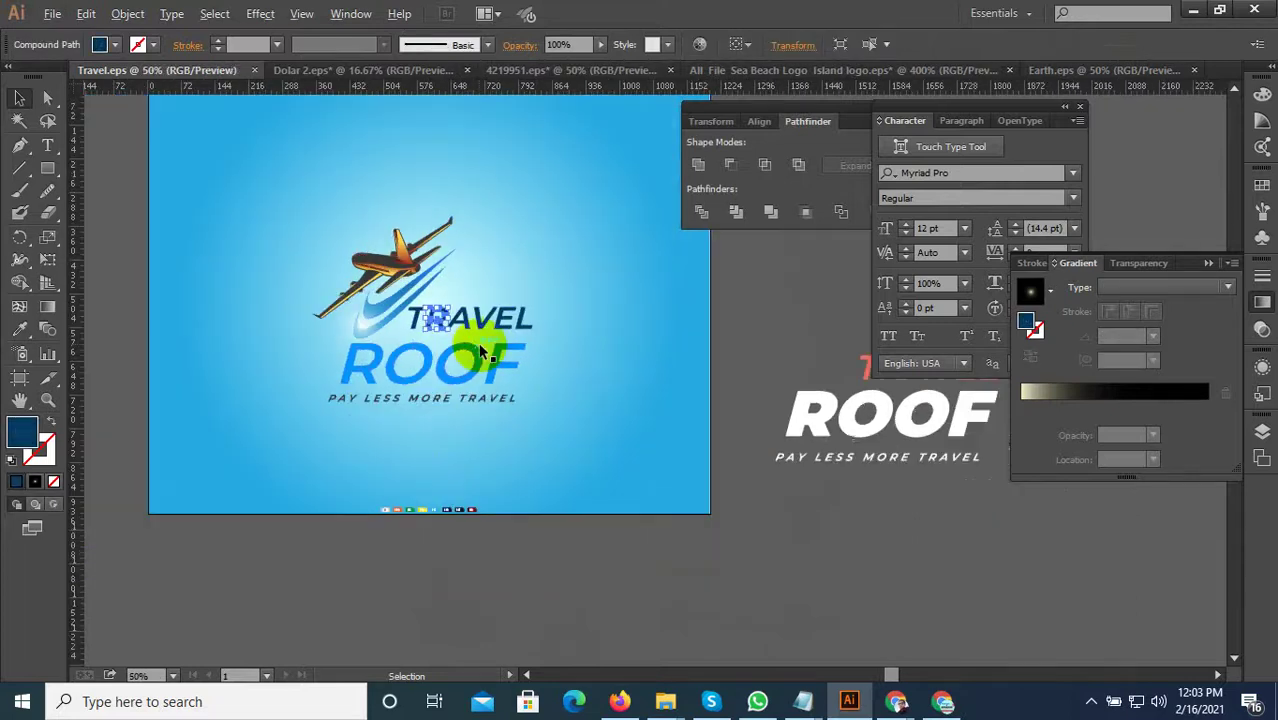
pyautogui.click(570, 556)
pyautogui.keyDown('alt'); pyautogui.scroll(1, 422, 422); pyautogui.keyUp('alt')
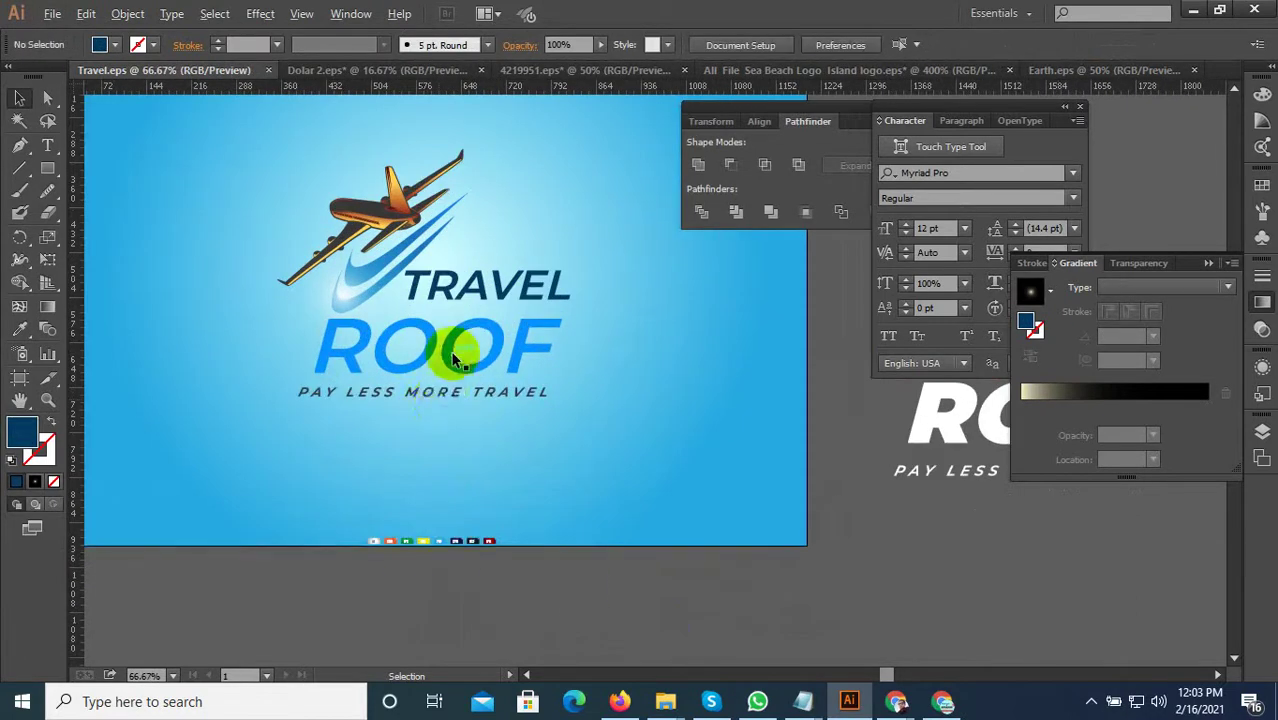
# Set the background gradient's outer stop to the yellow sampled from the PSD badge.
pyautogui.keyDown('alt'); pyautogui.scroll(1, 455, 360); pyautogui.keyUp('alt')
pyautogui.keyDown('alt'); pyautogui.scroll(-2, 460, 360); pyautogui.keyUp('alt')
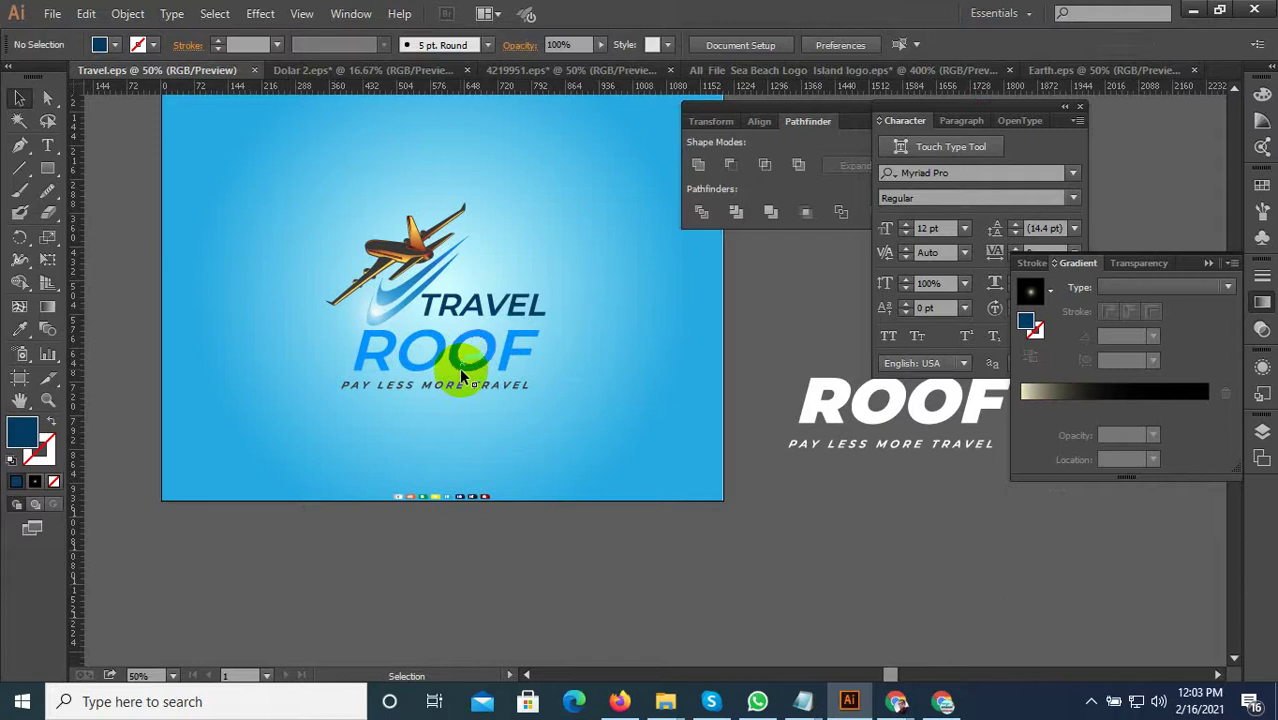
pyautogui.click(420, 457)
pyautogui.keyDown('alt'); pyautogui.scroll(3, 266, 490); pyautogui.keyUp('alt')
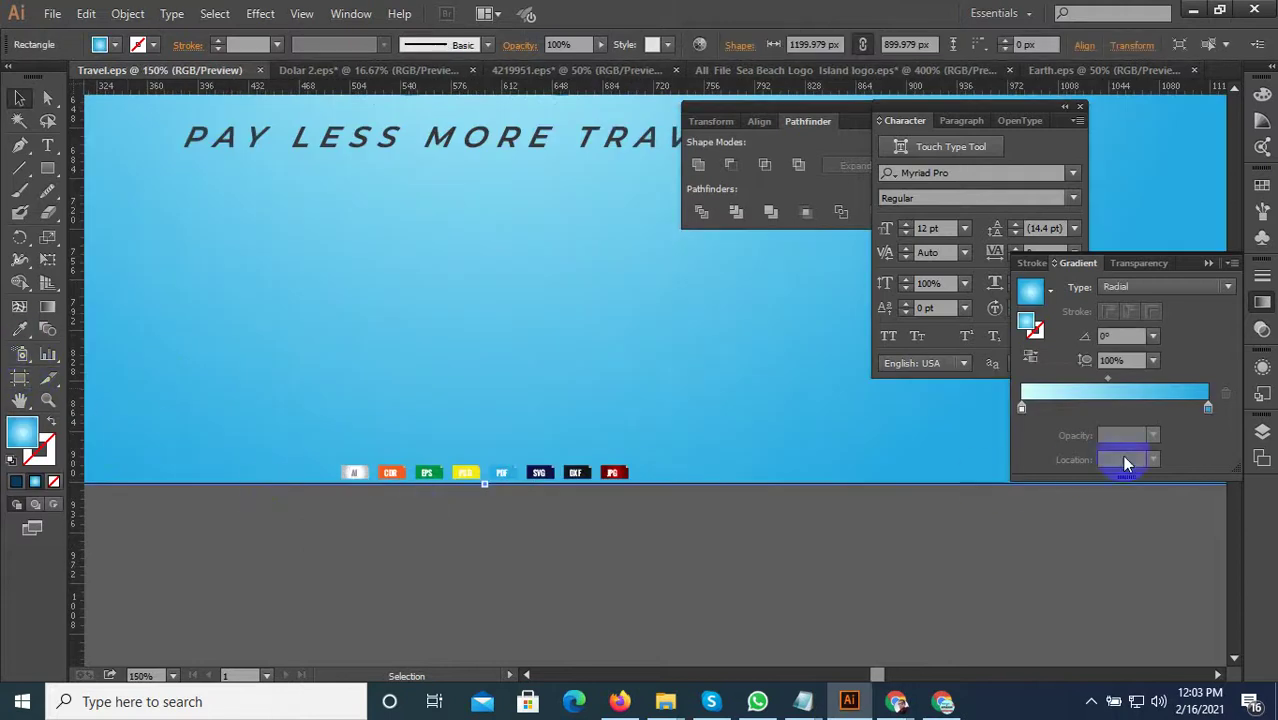
pyautogui.click(1197, 412)
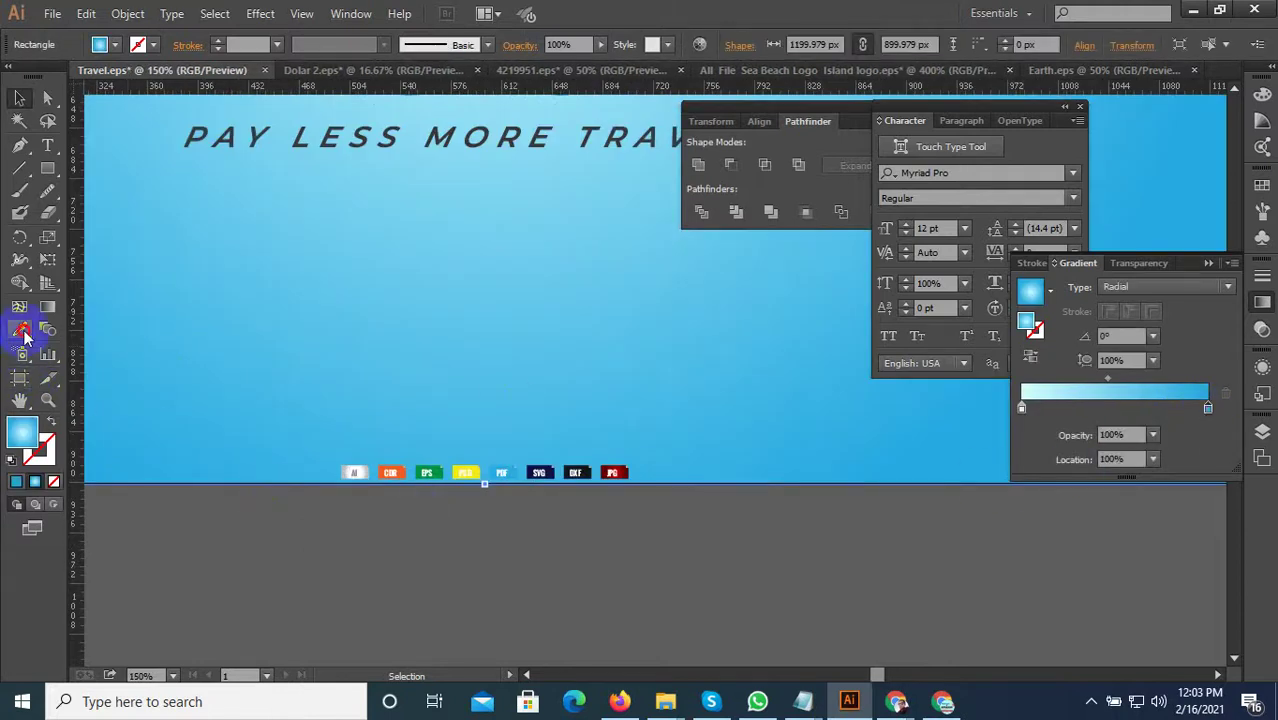
pyautogui.click(19, 329)
pyautogui.keyDown('alt'); pyautogui.scroll(3, 466, 468); pyautogui.keyUp('alt')
pyautogui.click(490, 481)
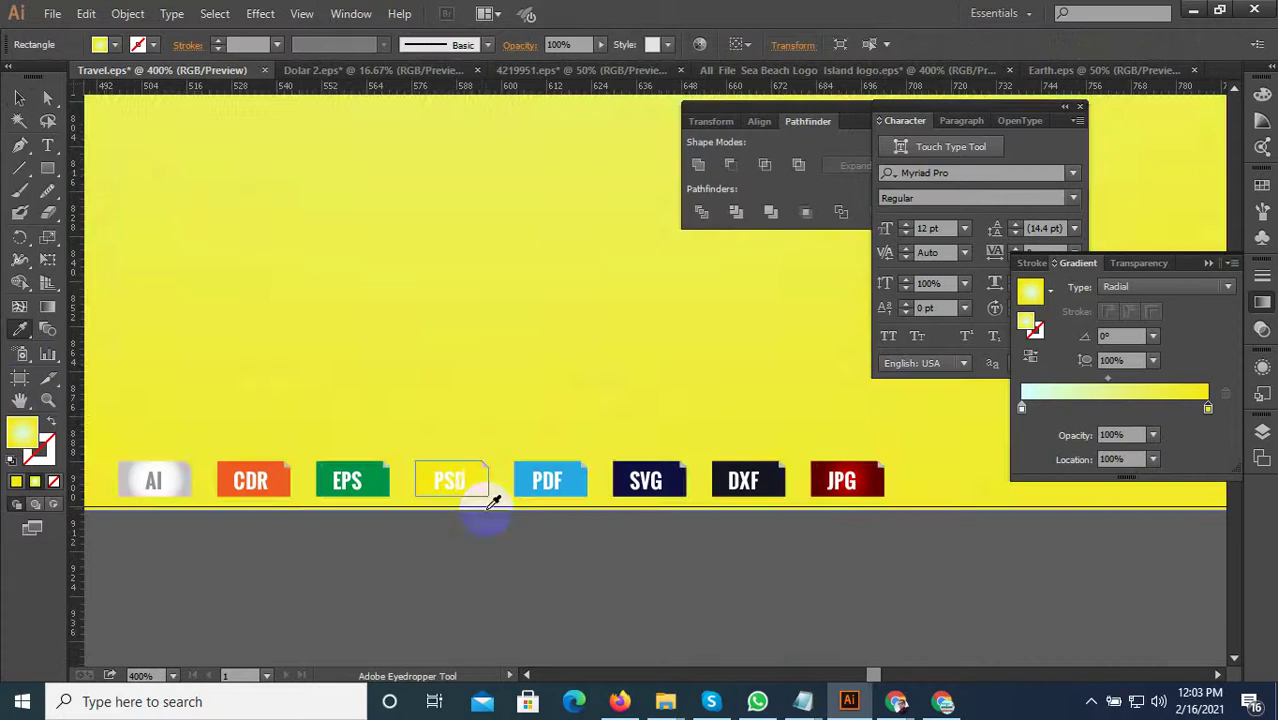
pyautogui.keyDown('alt'); pyautogui.scroll(-4, 413, 601); pyautogui.keyUp('alt')
pyautogui.keyDown('alt'); pyautogui.scroll(-2, 413, 601); pyautogui.keyUp('alt')
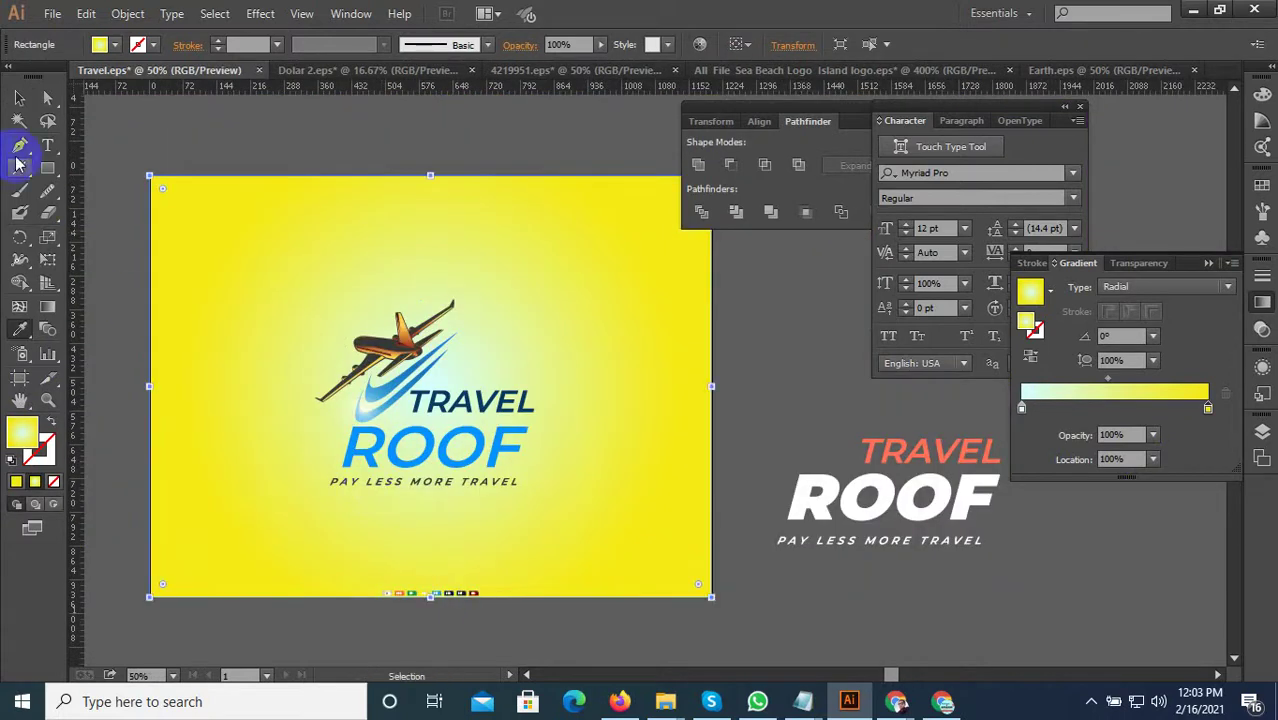
pyautogui.click(20, 97)
pyautogui.click(262, 342)
# Save the poster with its new yellow radial-gradient background.
pyautogui.keyDown('alt'); pyautogui.scroll(1, 415, 490); pyautogui.keyUp('alt')
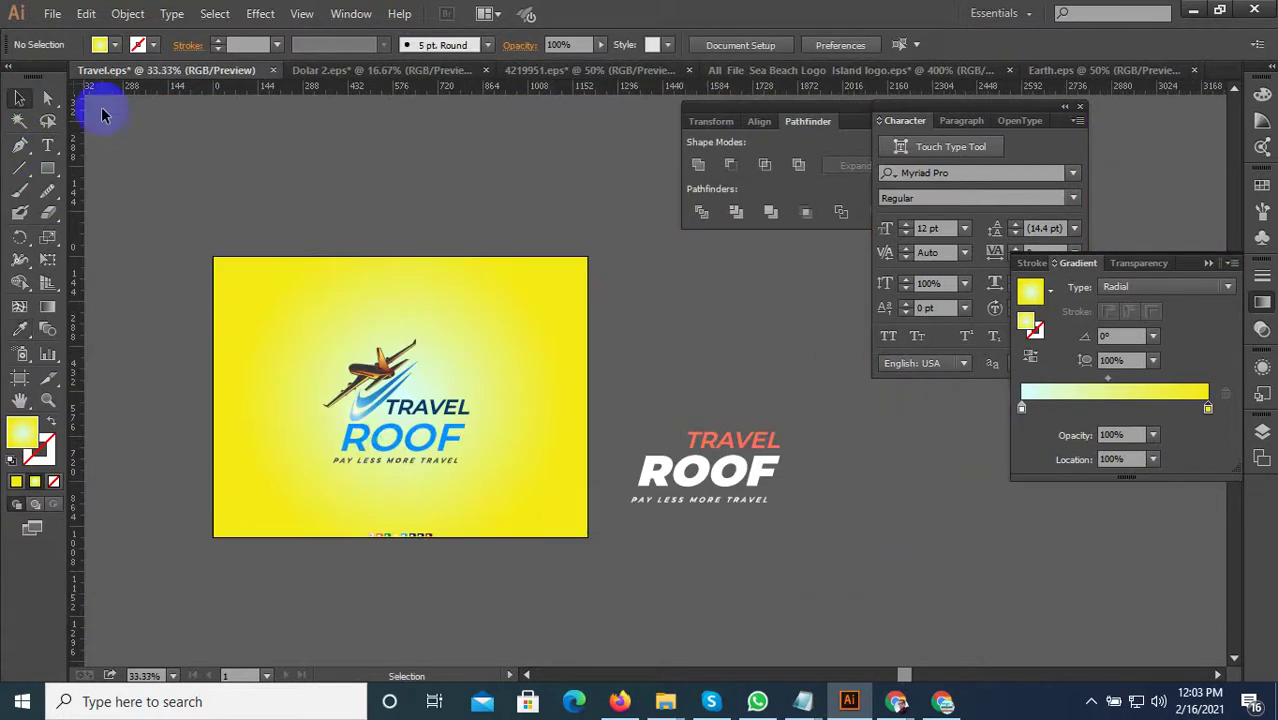
pyautogui.click(52, 13)
pyautogui.click(80, 165)
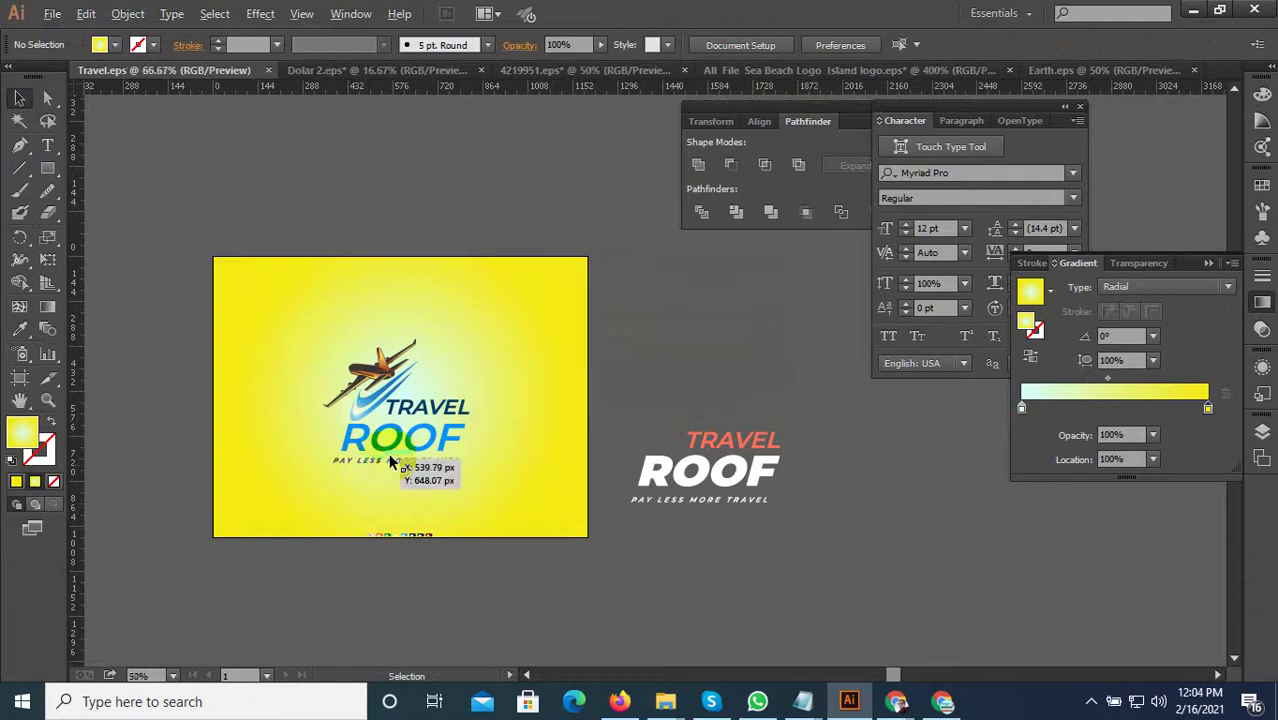
pyautogui.keyDown('alt'); pyautogui.scroll(1, 390, 462); pyautogui.keyUp('alt')
pyautogui.keyDown('alt'); pyautogui.scroll(1, 405, 478); pyautogui.keyUp('alt')
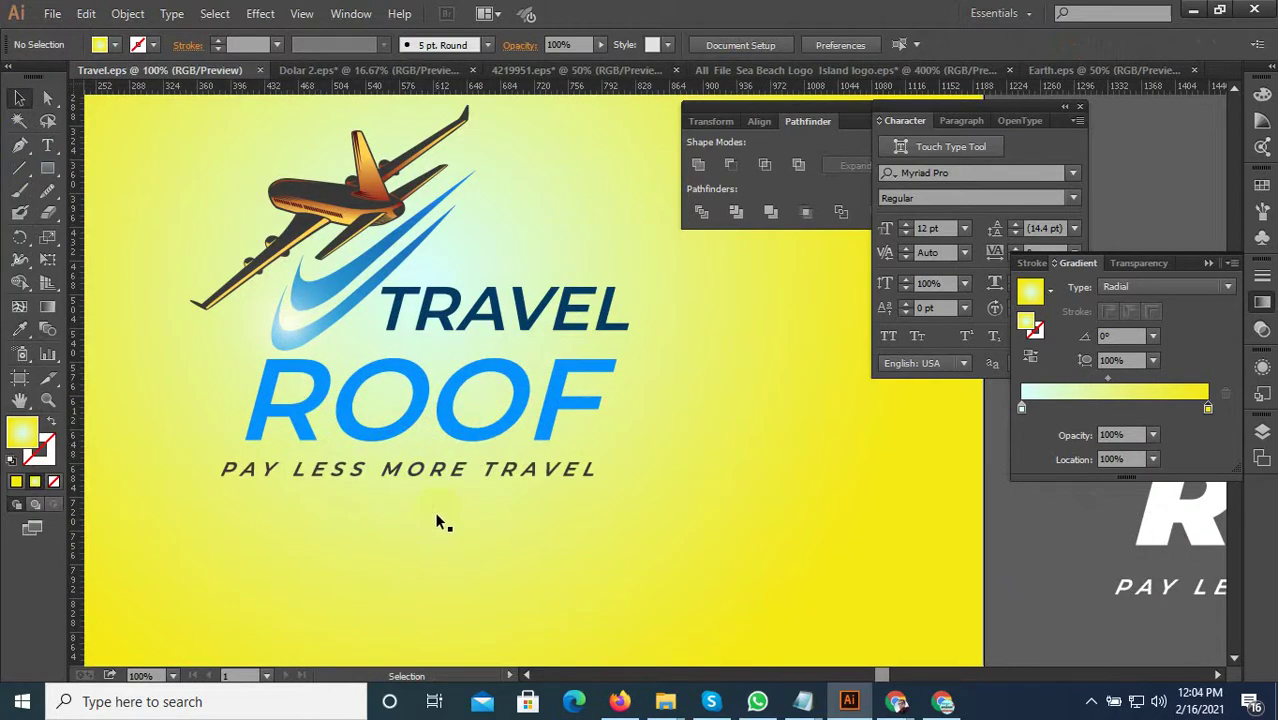
pyautogui.moveTo(414, 485); pyautogui.dragTo(409, 478)
# Export the poster for web as 'Travel 1' into the Travel folder.
pyautogui.hotkey('ctrl', 'alt', 'shift', 's')
pyautogui.click(1019, 625)
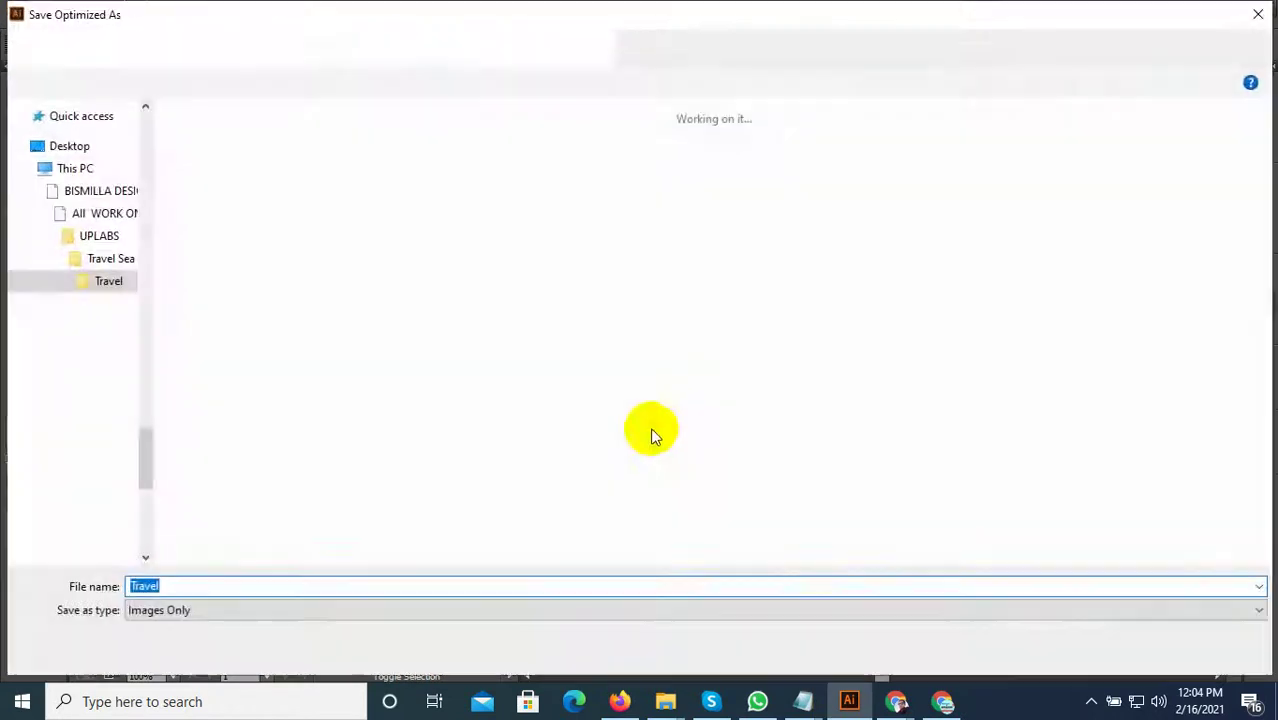
pyautogui.click(240, 200)
pyautogui.click(205, 468)
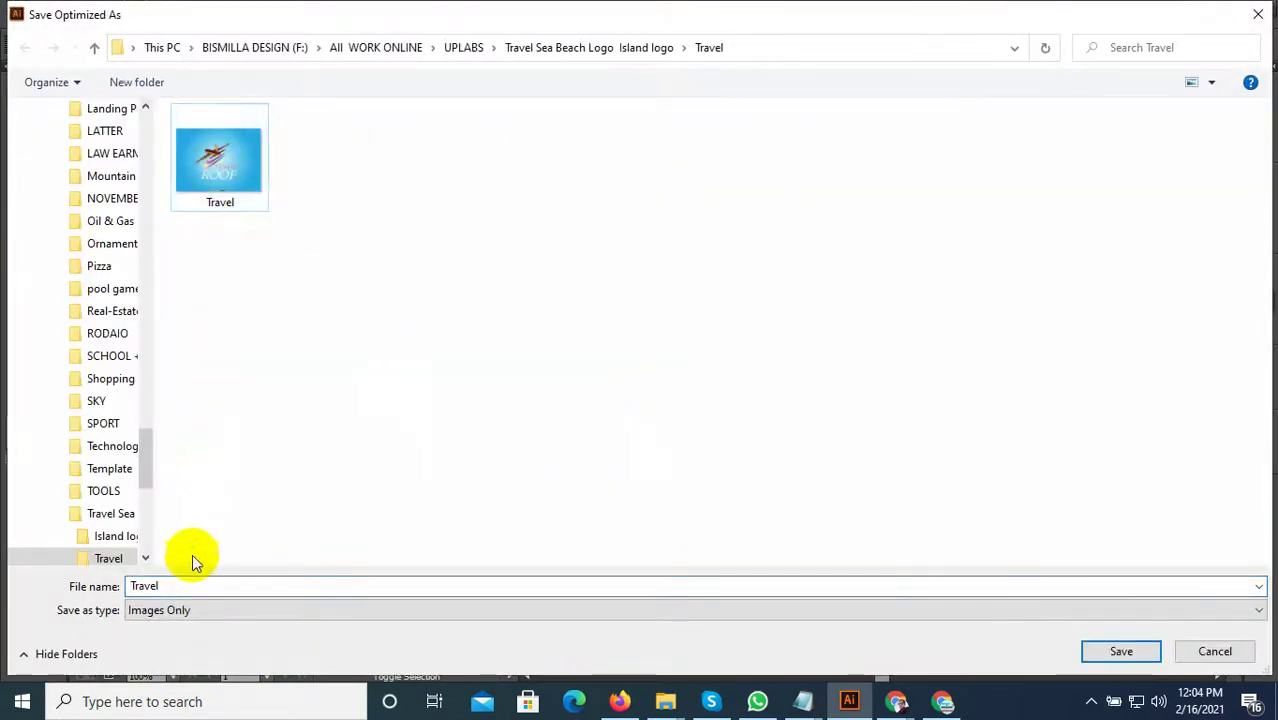
pyautogui.click(180, 586)
pyautogui.write('1')
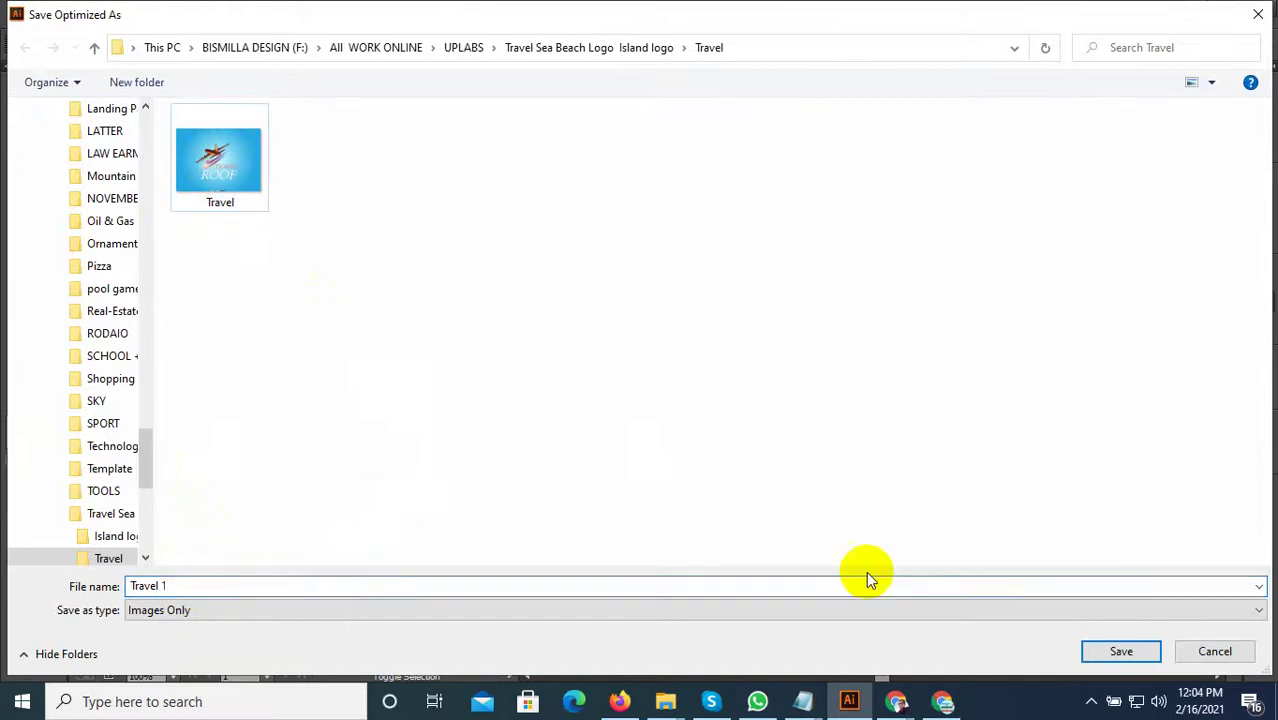
pyautogui.click(1121, 651)
# Attach the yellow Travel-1 image to the open WhatsApp client chat and send it.
pyautogui.click(770, 706)
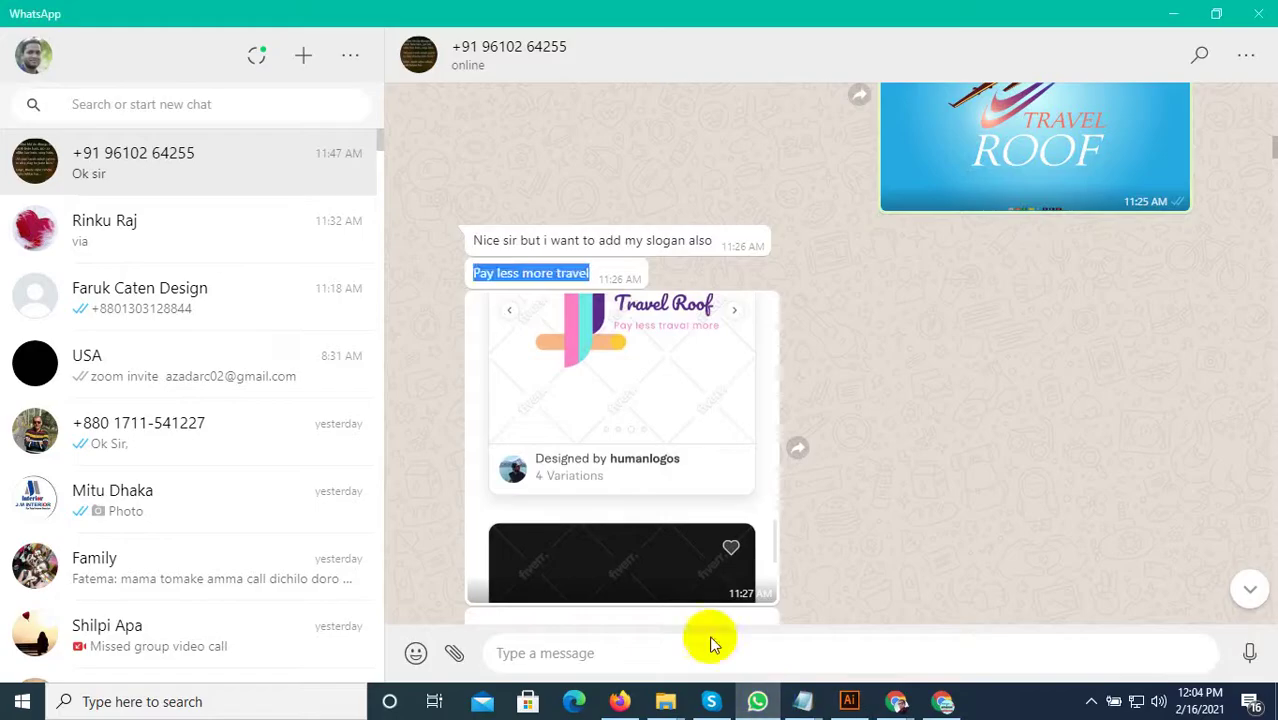
pyautogui.scroll(5, 1000, 450)
pyautogui.scroll(3, 1230, 290)
pyautogui.moveTo(1274, 202)
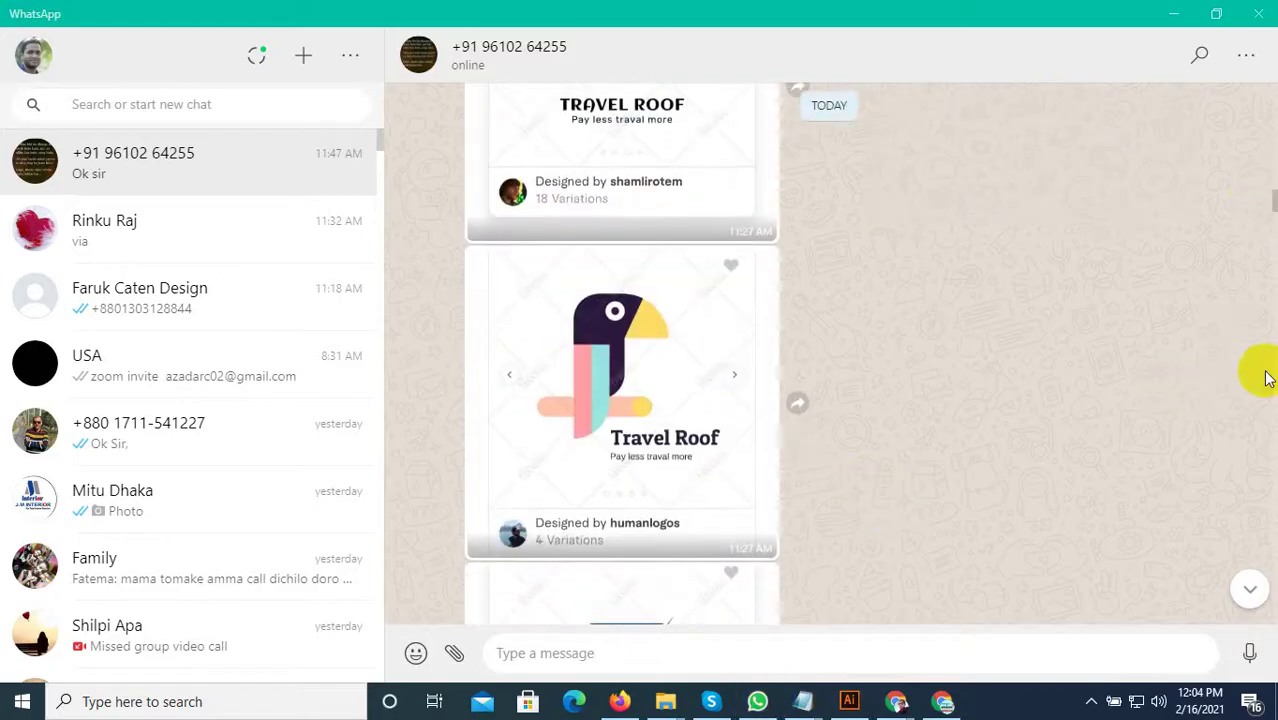
pyautogui.moveTo(1270, 205); pyautogui.dragTo(1274, 612)
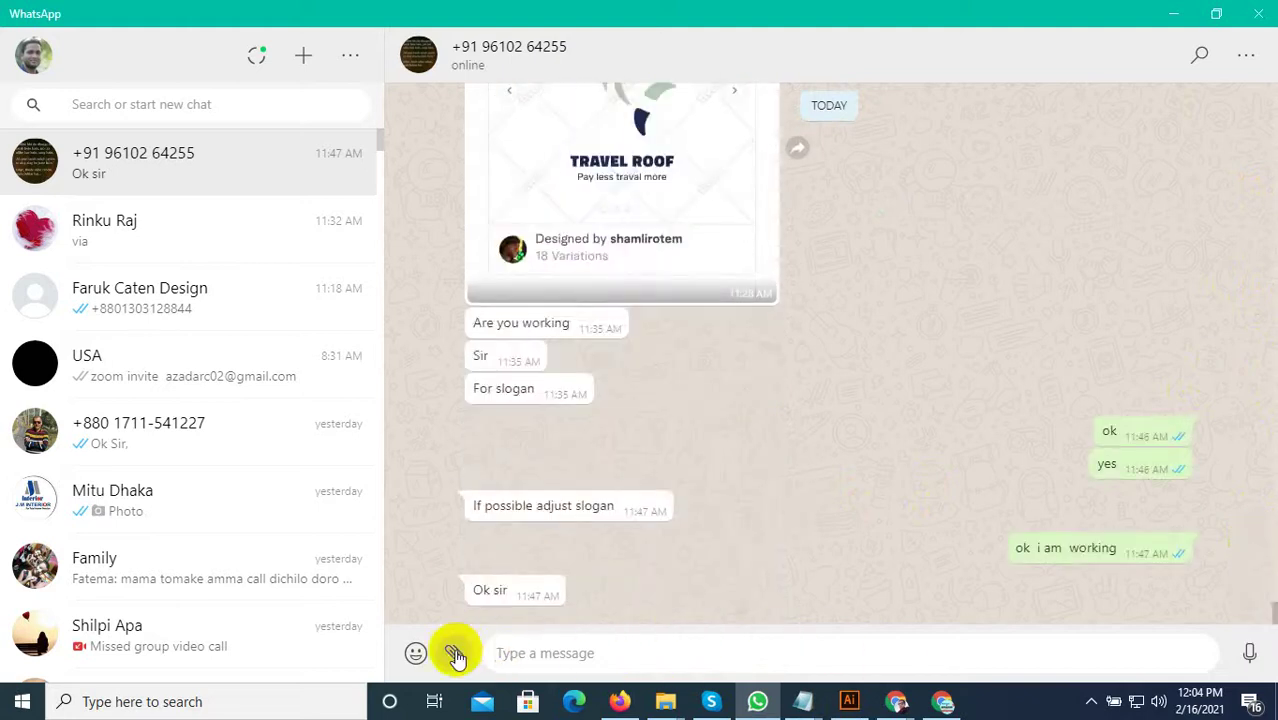
pyautogui.click(455, 655)
pyautogui.click(451, 591)
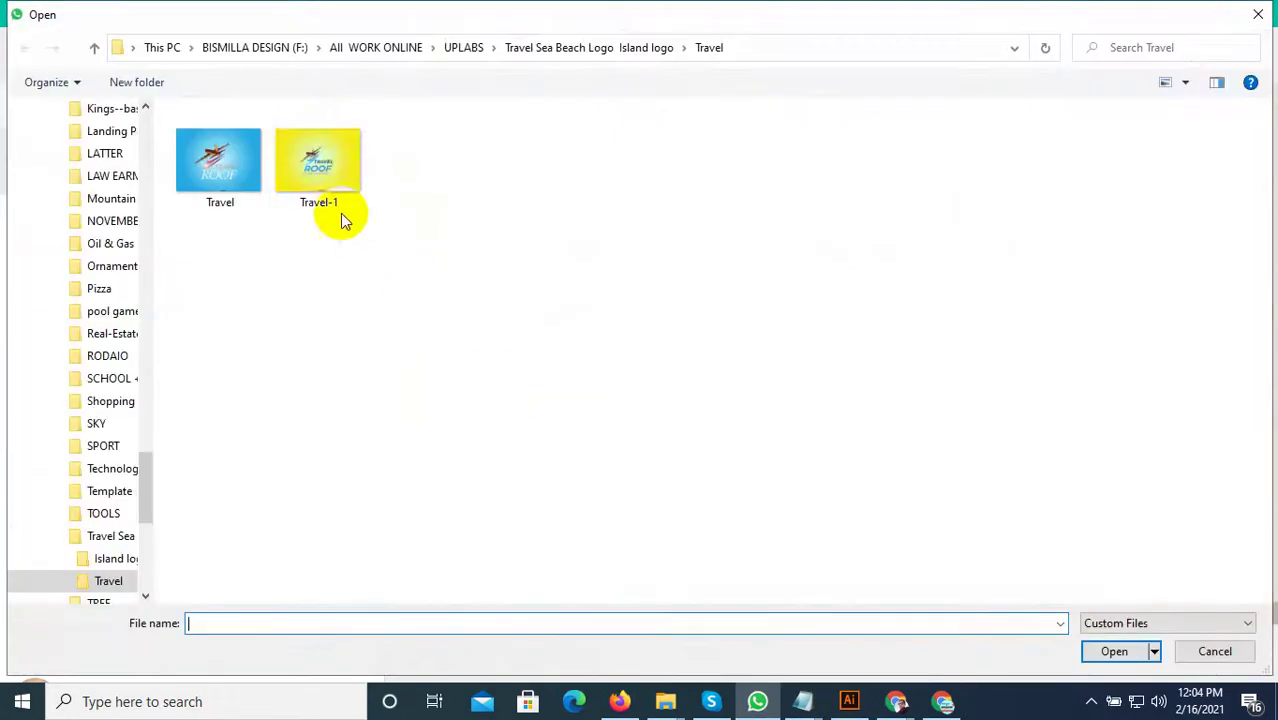
pyautogui.doubleClick(340, 213)
pyautogui.press('Escape')
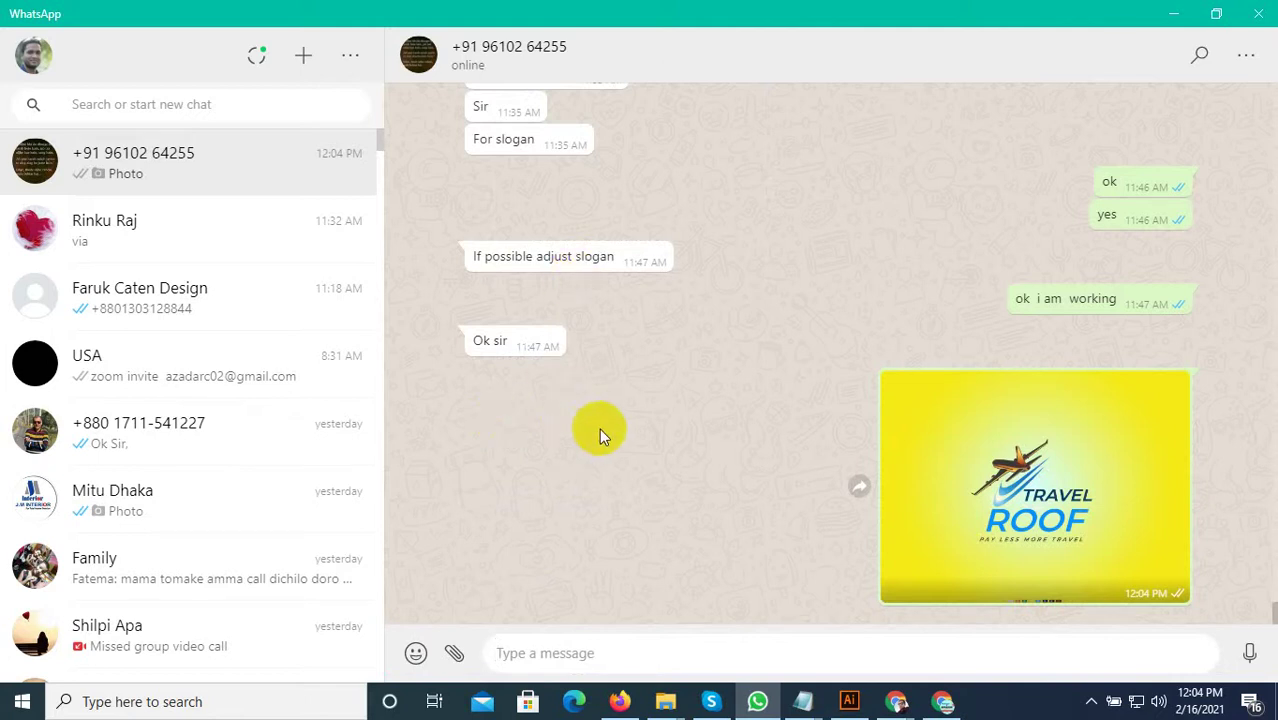
# Scroll back through the chat history, then return to Illustrator.
pyautogui.scroll(2, 599, 430)
pyautogui.scroll(4, 604, 431)
pyautogui.moveTo(622, 420)
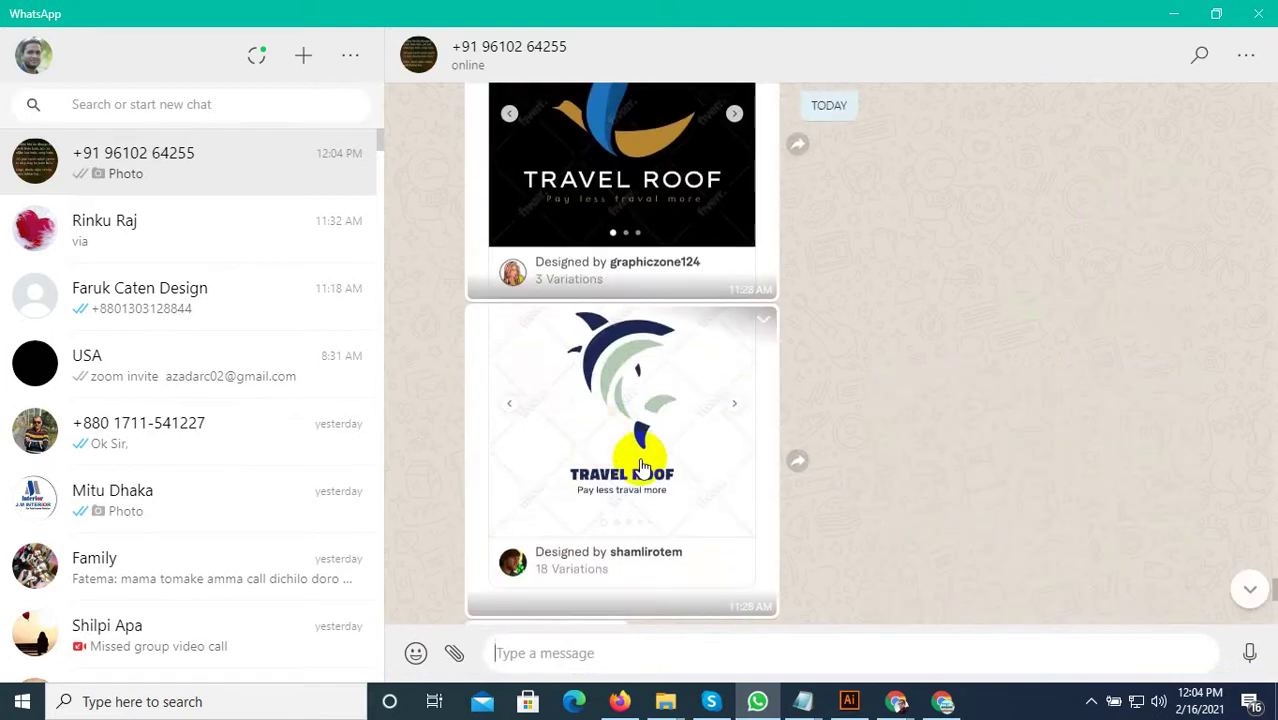
pyautogui.scroll(2, 642, 467)
pyautogui.scroll(-4, 642, 467)
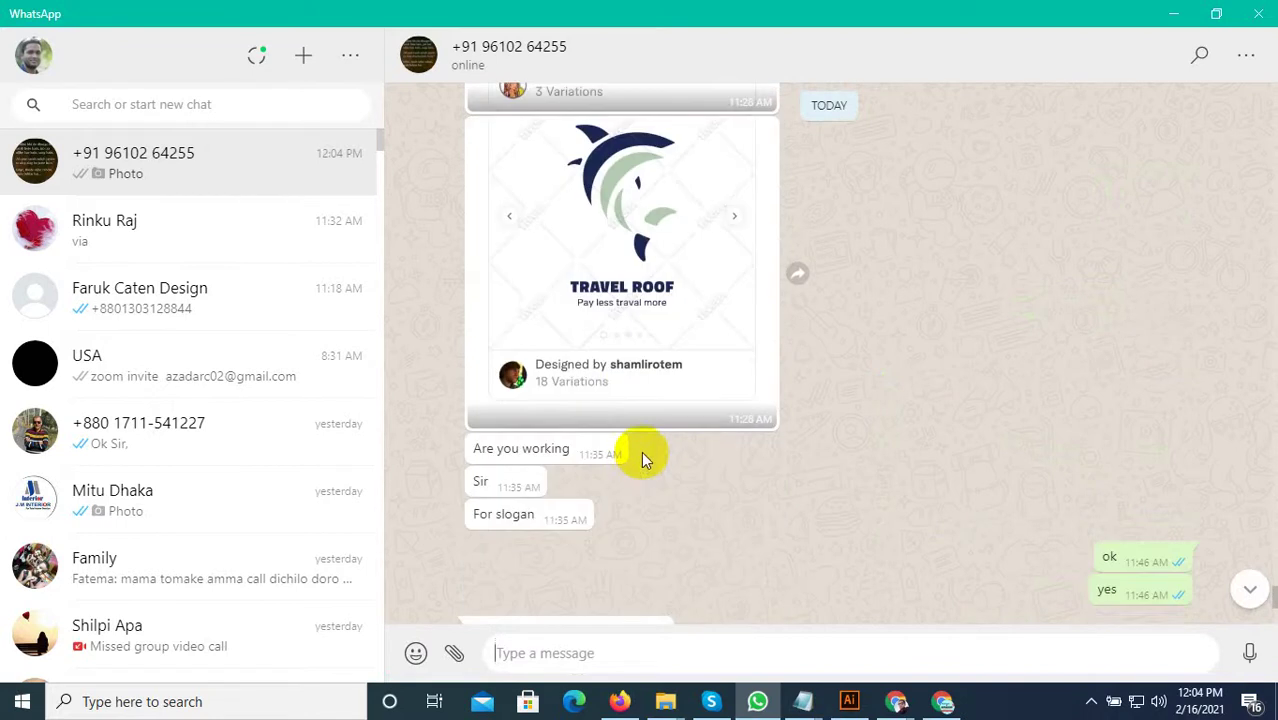
pyautogui.scroll(2, 643, 449)
pyautogui.scroll(1, 660, 453)
pyautogui.scroll(3, 670, 460)
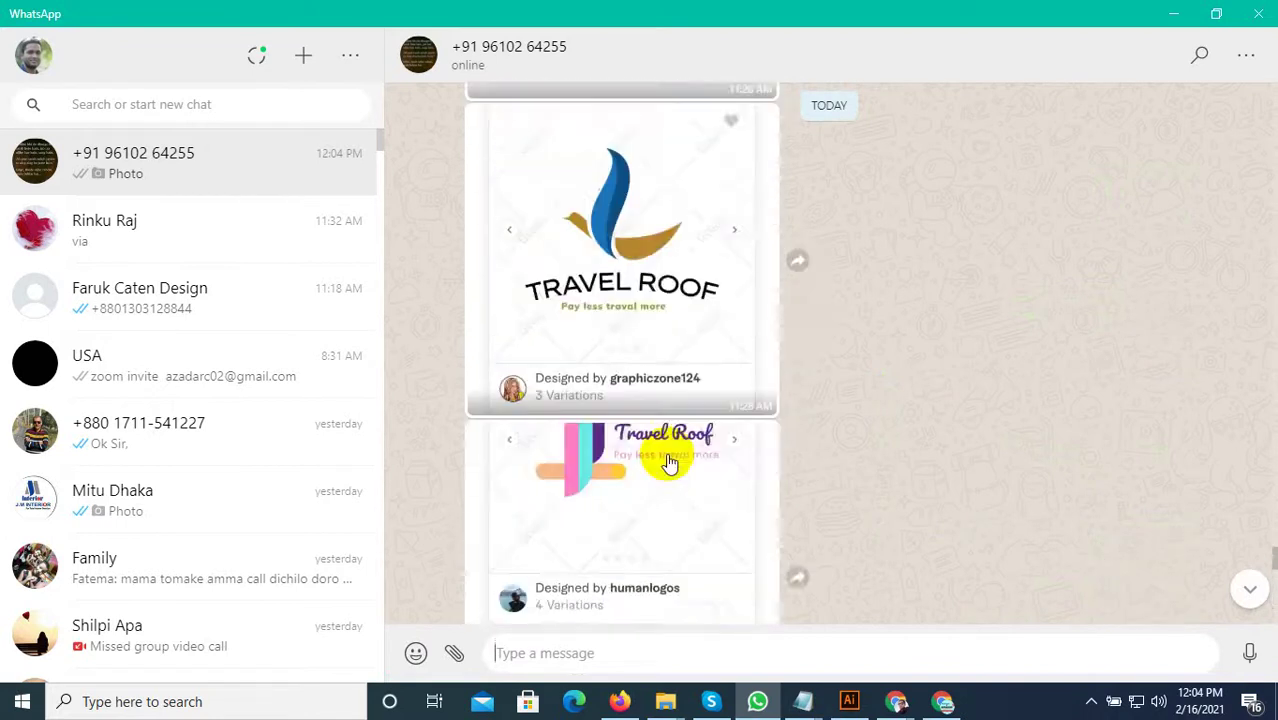
pyautogui.scroll(2, 669, 462)
pyautogui.scroll(2, 668, 462)
pyautogui.scroll(2, 668, 462)
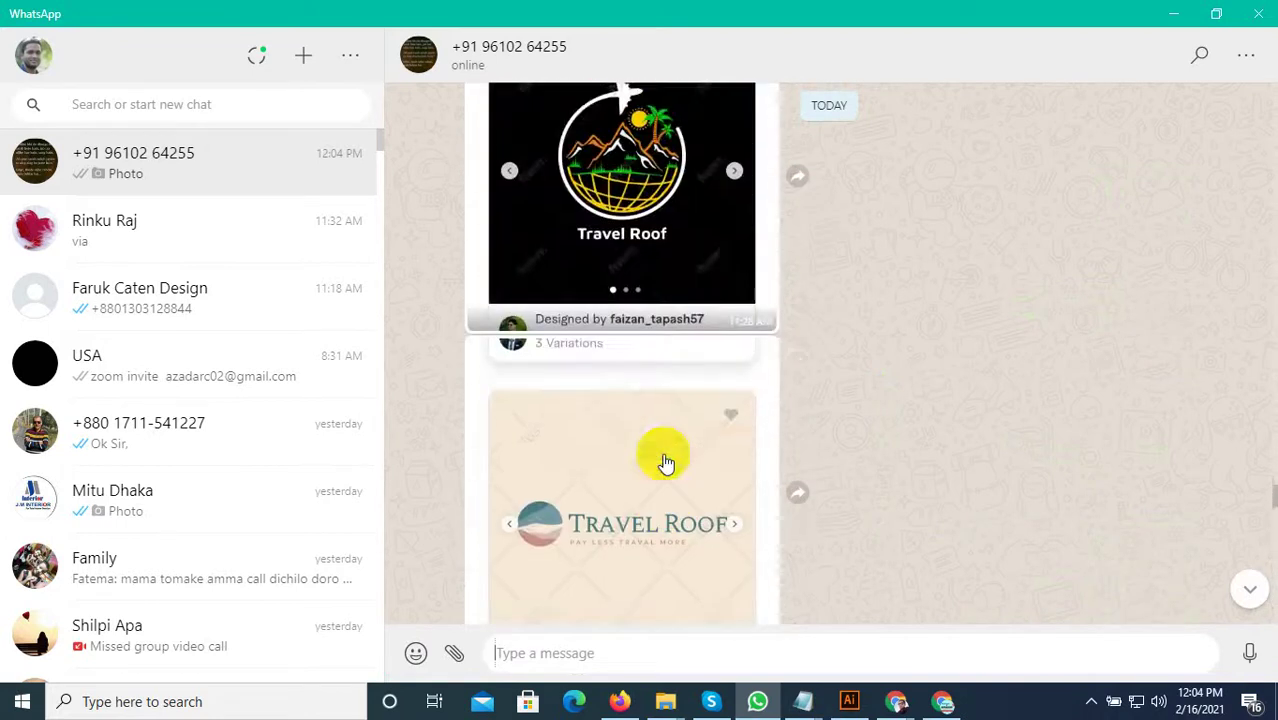
pyautogui.scroll(2, 666, 462)
pyautogui.scroll(3, 666, 462)
pyautogui.scroll(1, 666, 462)
pyautogui.scroll(3, 666, 462)
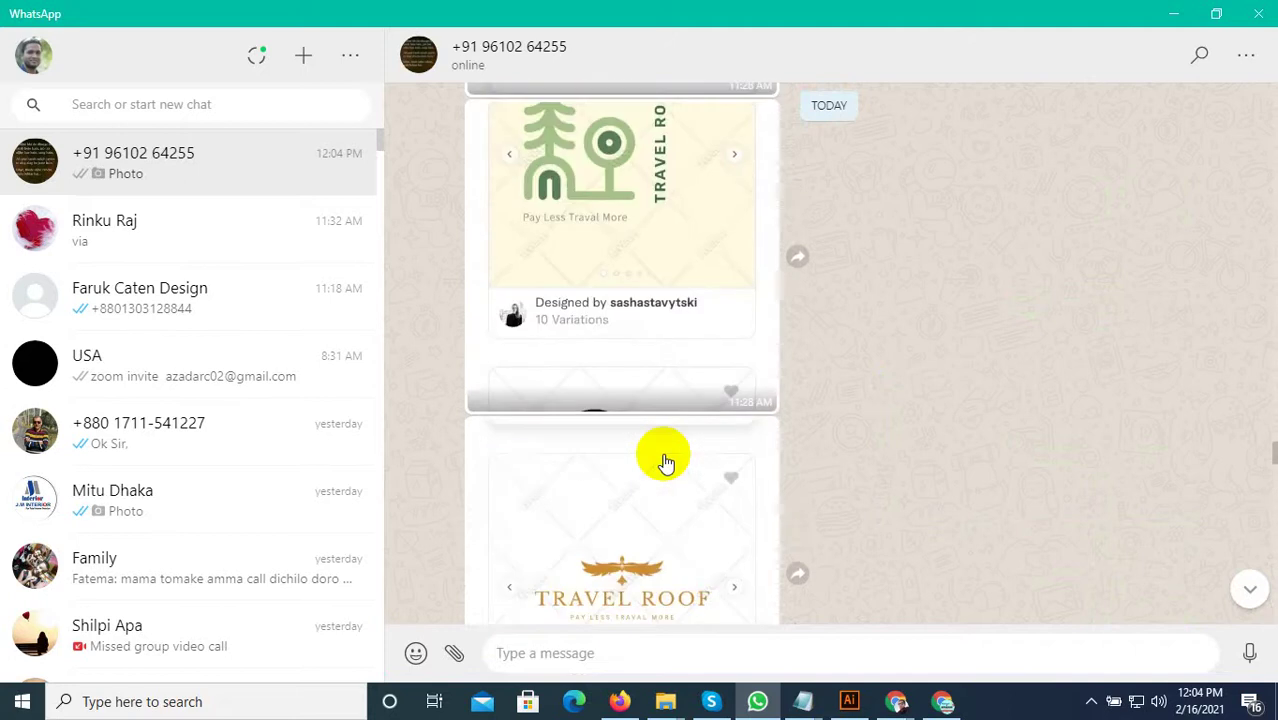
pyautogui.scroll(3, 666, 462)
pyautogui.scroll(-2, 662, 465)
pyautogui.scroll(-3, 662, 465)
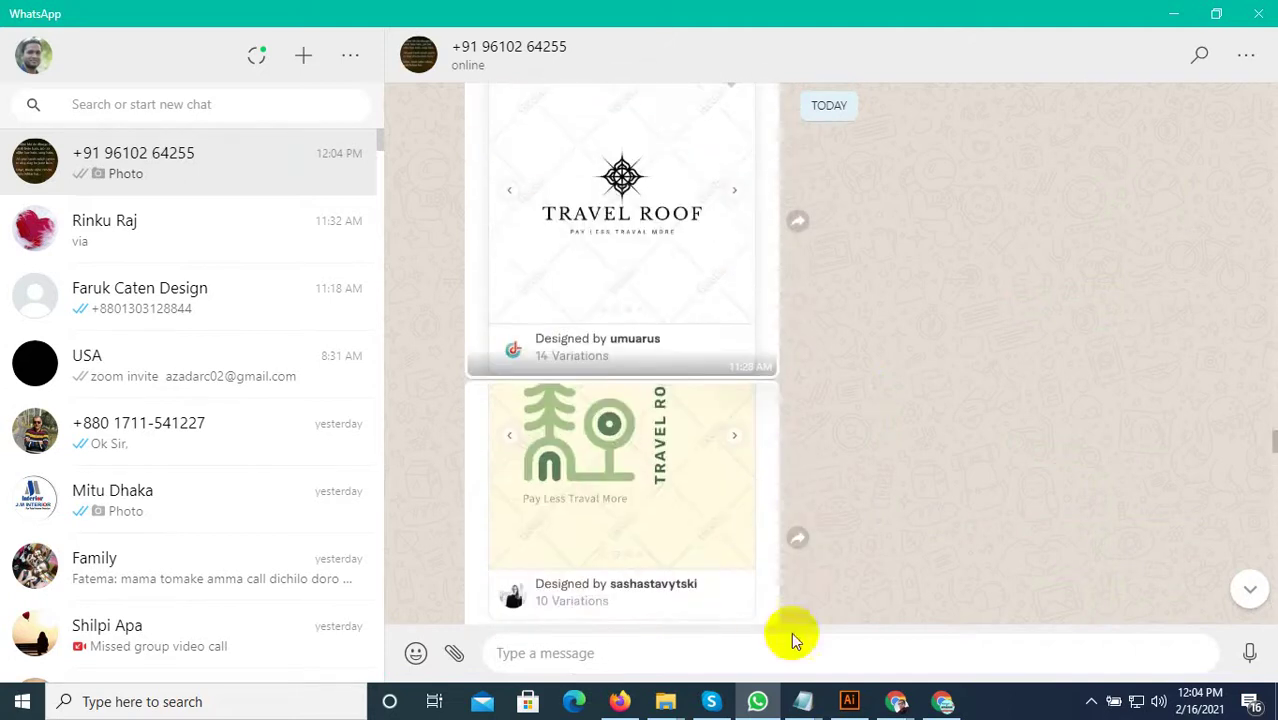
pyautogui.click(851, 704)
# Drag a copy of the logo group off to the right of the artboard.
pyautogui.scroll(2, 320, 183)
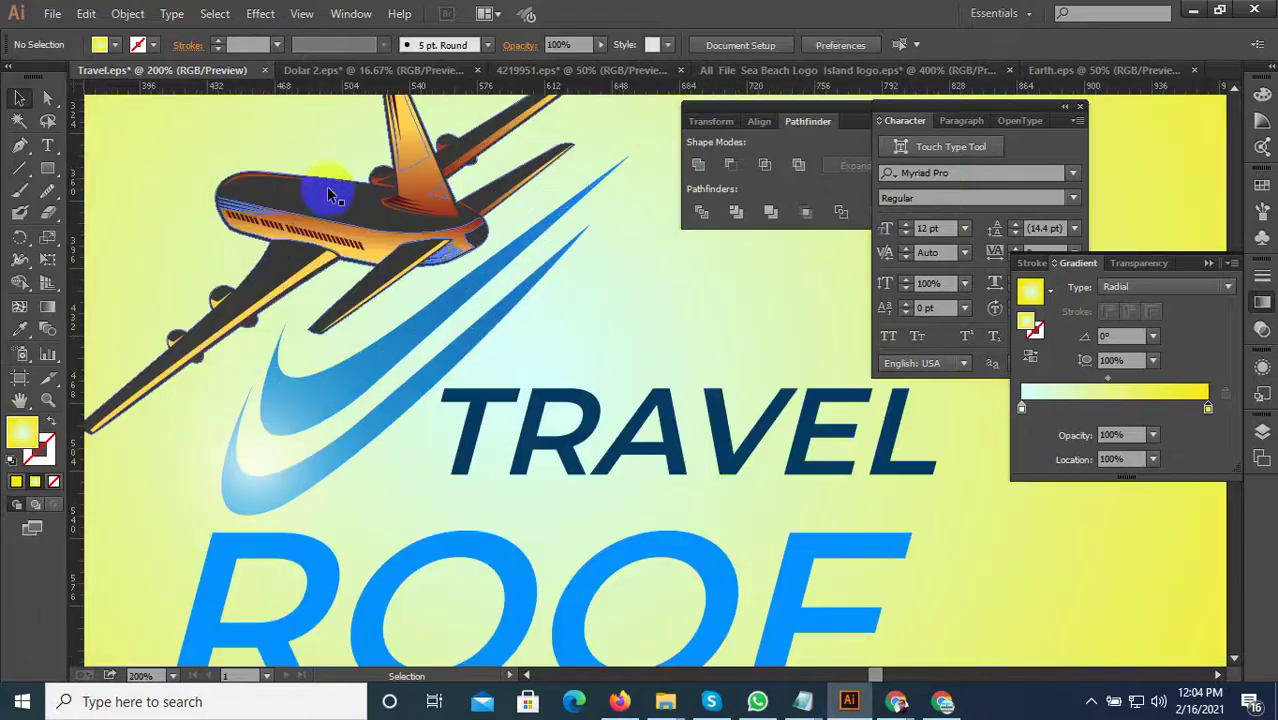
pyautogui.click(330, 195)
pyautogui.scroll(-4, 425, 285)
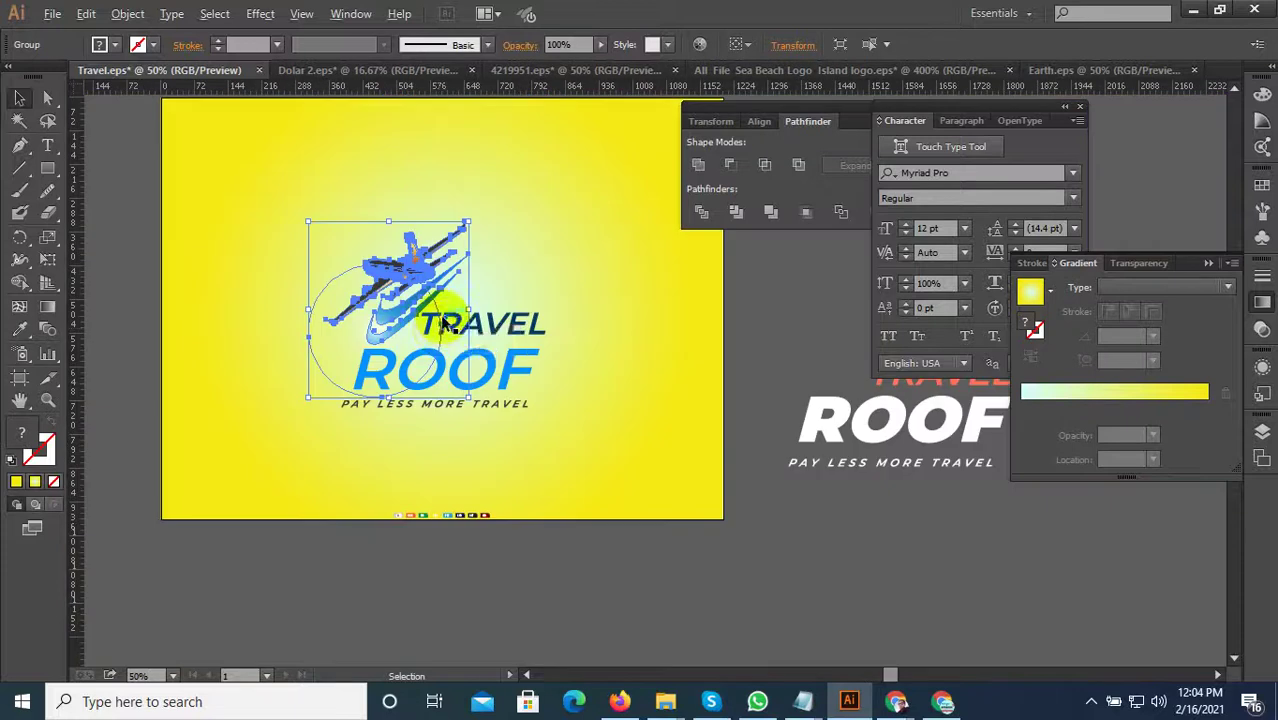
pyautogui.scroll(-1, 447, 340)
pyautogui.scroll(-1, 447, 347)
pyautogui.moveTo(522, 334); pyautogui.dragTo(385, 364)
pyautogui.keyDown('shift'); pyautogui.click(408, 404); pyautogui.keyUp('shift')
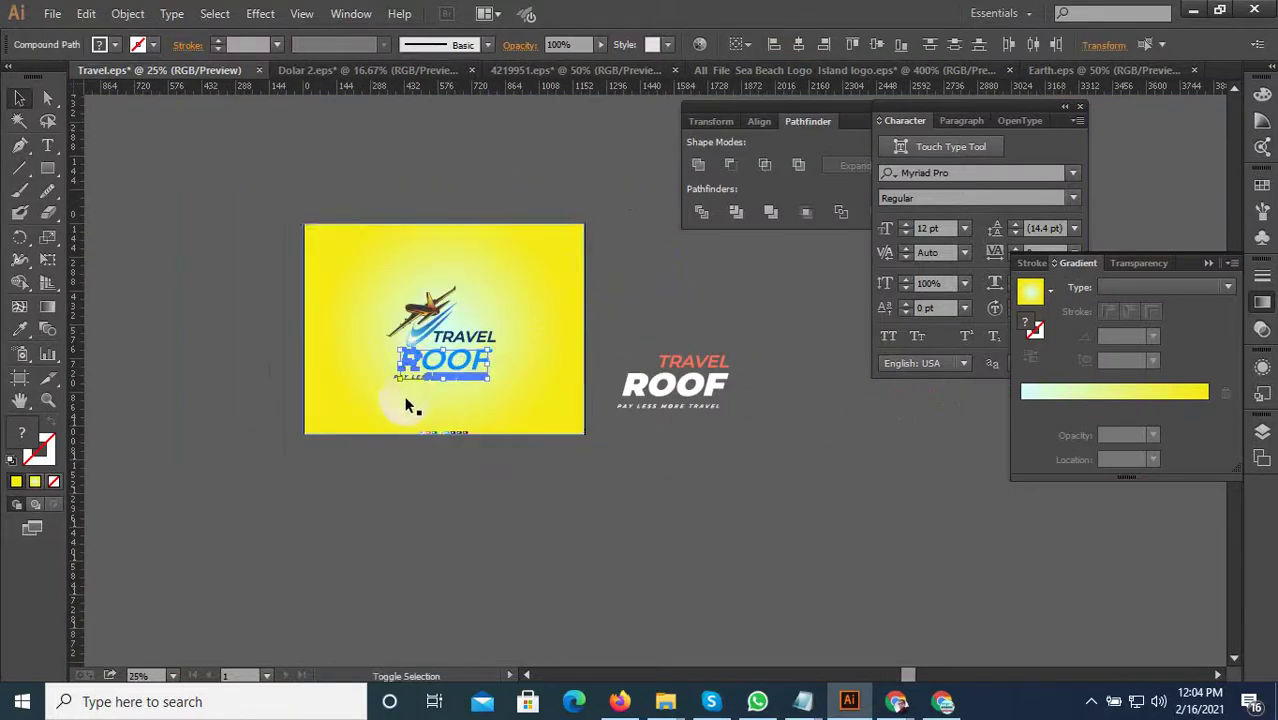
pyautogui.keyDown('shift'); pyautogui.click(351, 408); pyautogui.keyUp('shift')
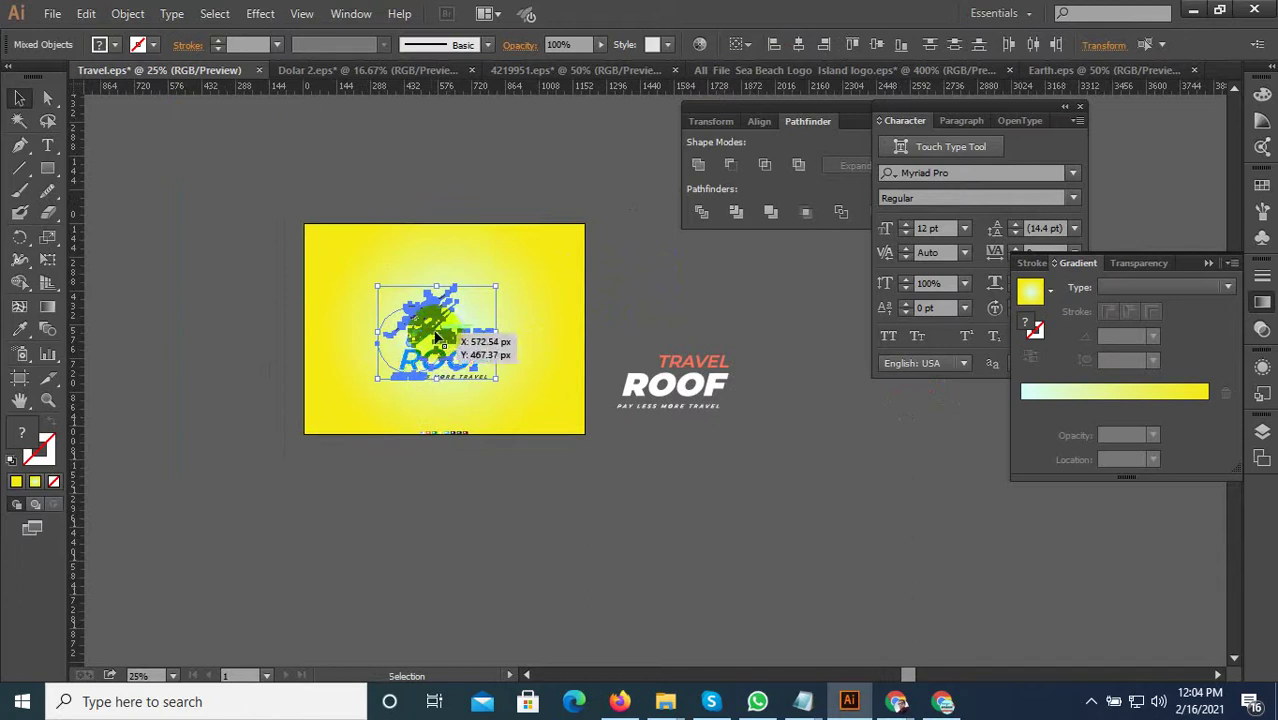
pyautogui.moveTo(472, 325); pyautogui.dragTo(818, 321)
pyautogui.moveTo(741, 296); pyautogui.dragTo(828, 300)
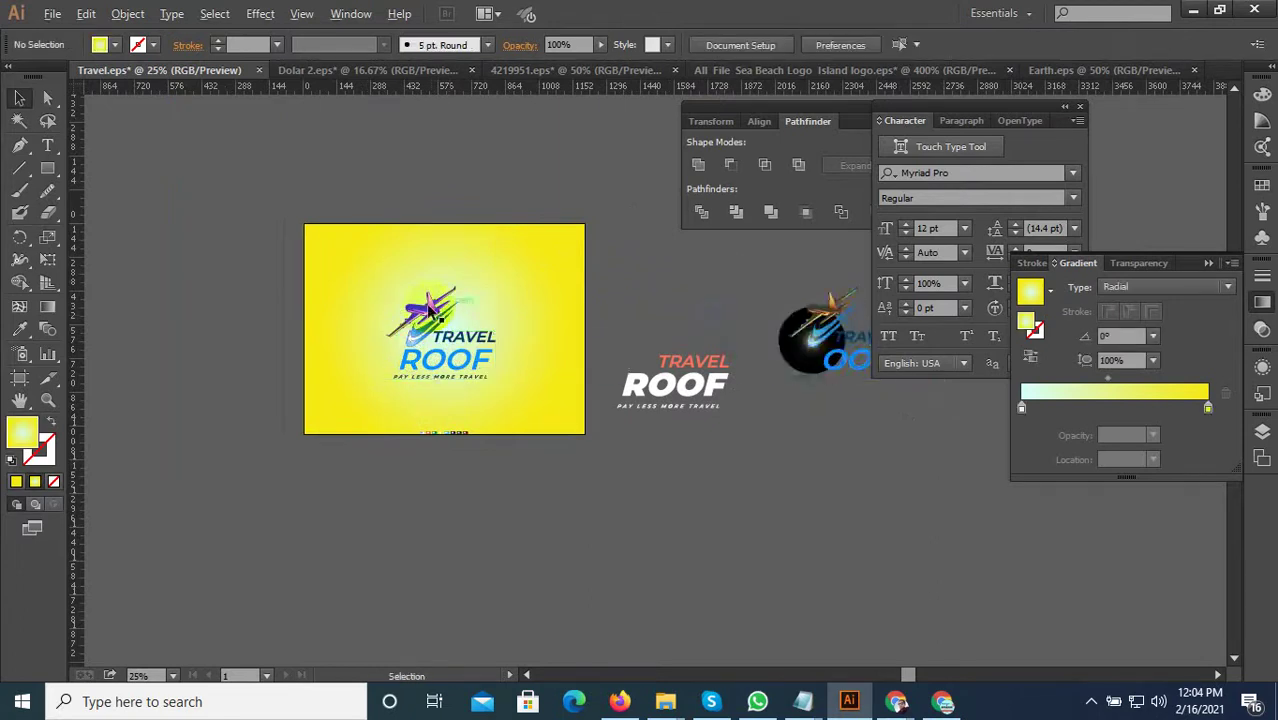
# Fill the plane's body with ROOF's bright blue, sampled with the Eyedropper.
pyautogui.click(425, 315)
pyautogui.keyDown('alt'); pyautogui.scroll(4, 418, 298); pyautogui.keyUp('alt')
pyautogui.keyDown('alt'); pyautogui.scroll(2, 417, 297); pyautogui.keyUp('alt')
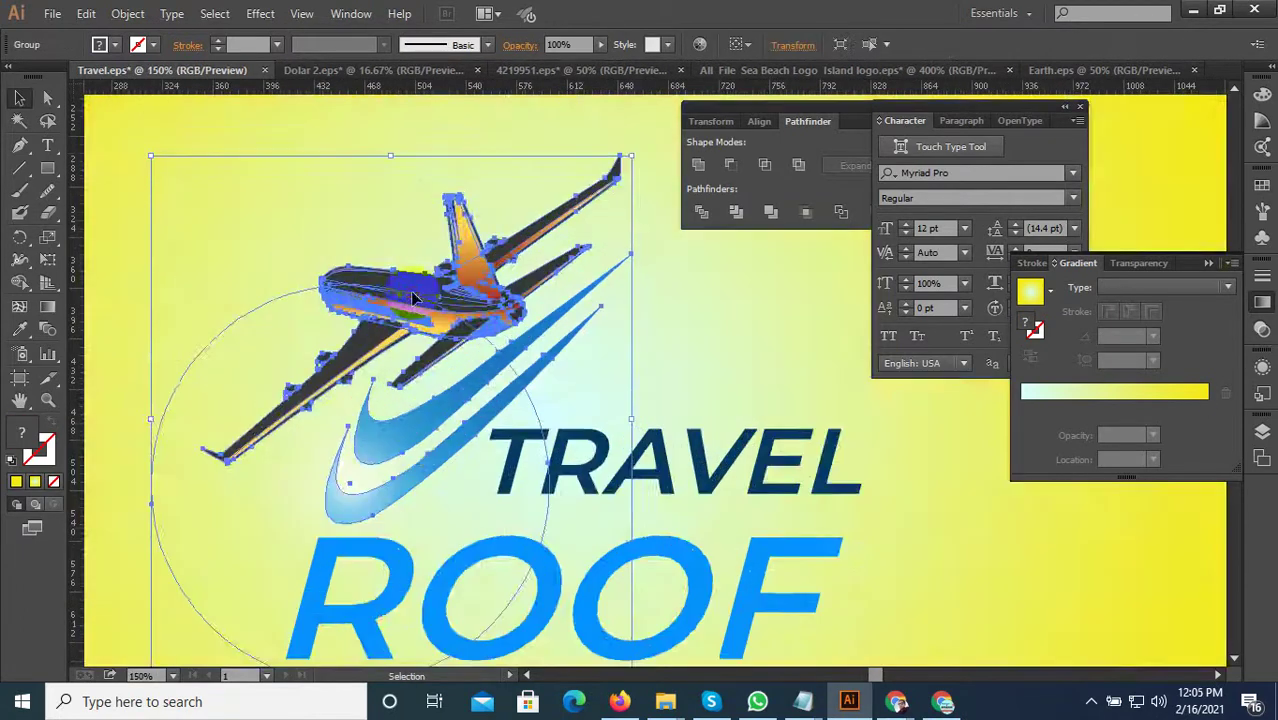
pyautogui.doubleClick(415, 279)
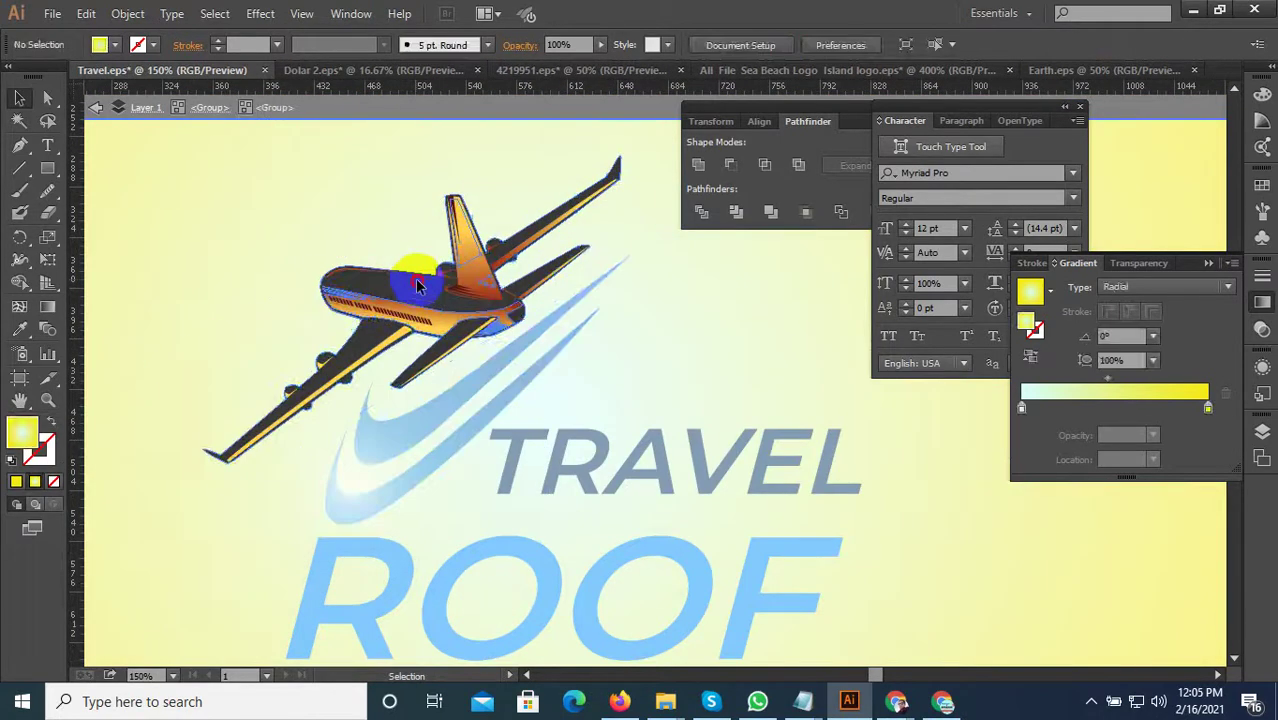
pyautogui.click(415, 278)
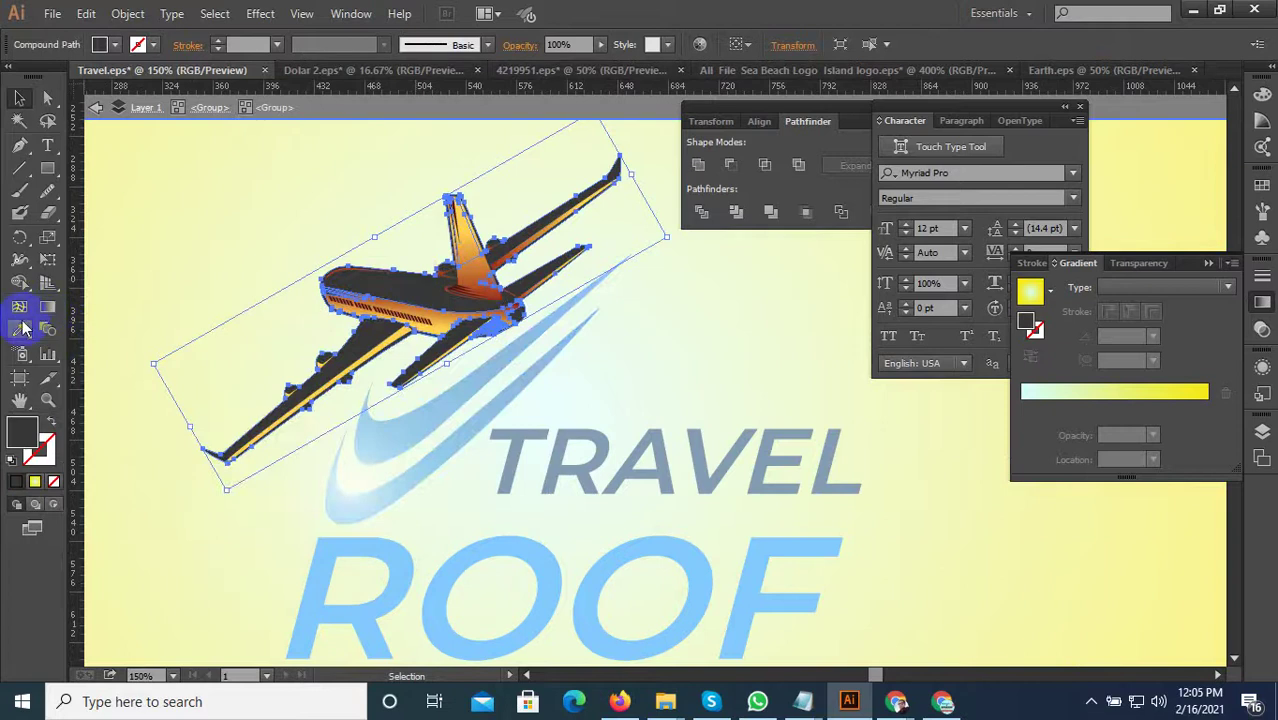
pyautogui.click(21, 328)
pyautogui.click(372, 291)
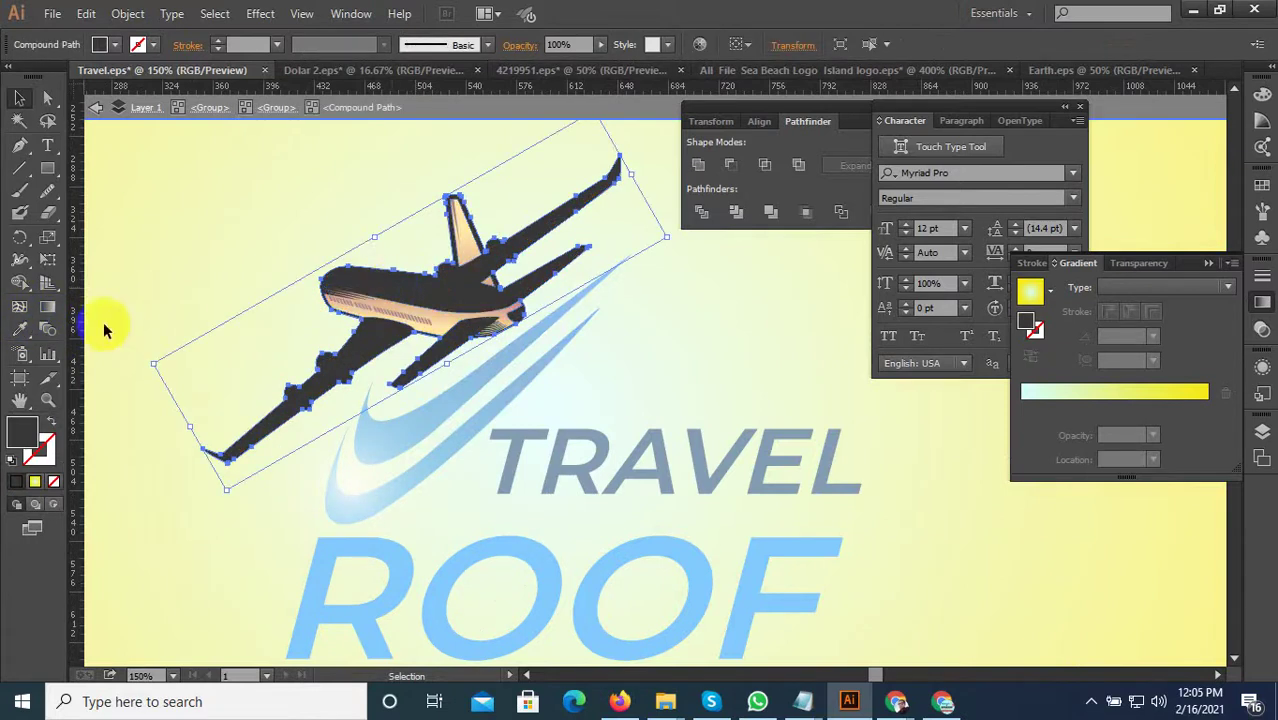
pyautogui.click(21, 330)
pyautogui.click(507, 547)
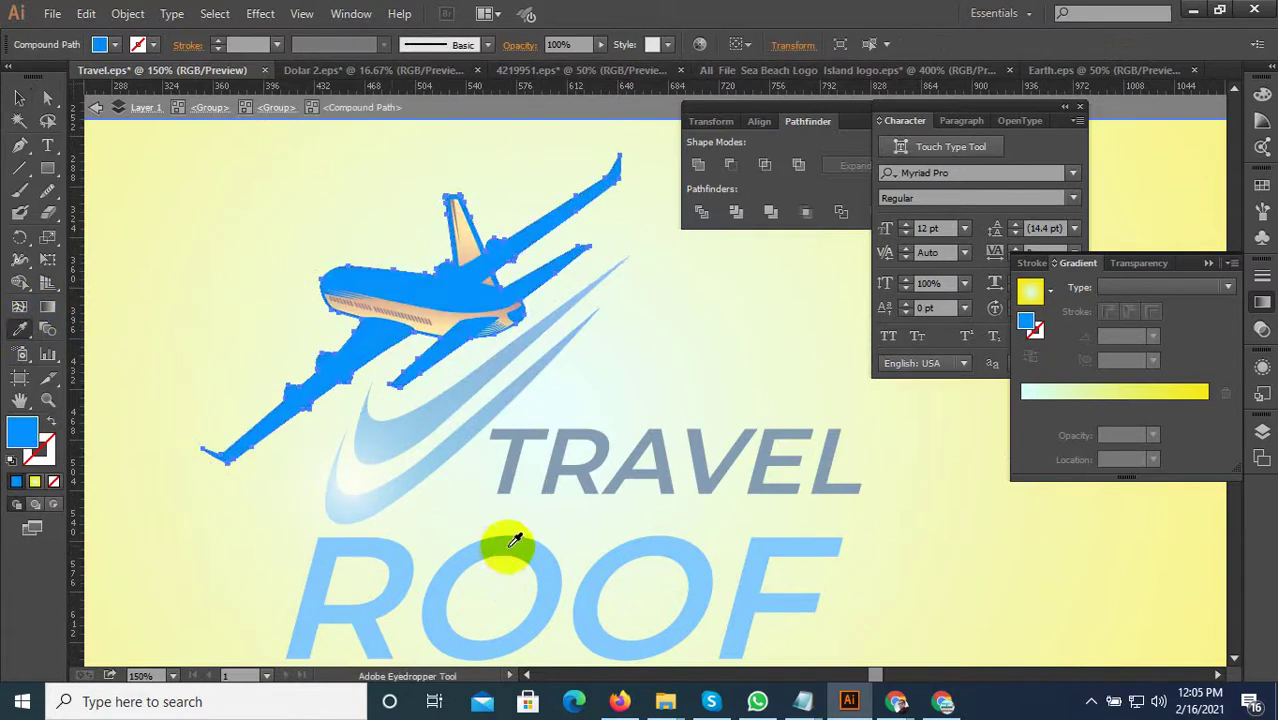
pyautogui.click(19, 98)
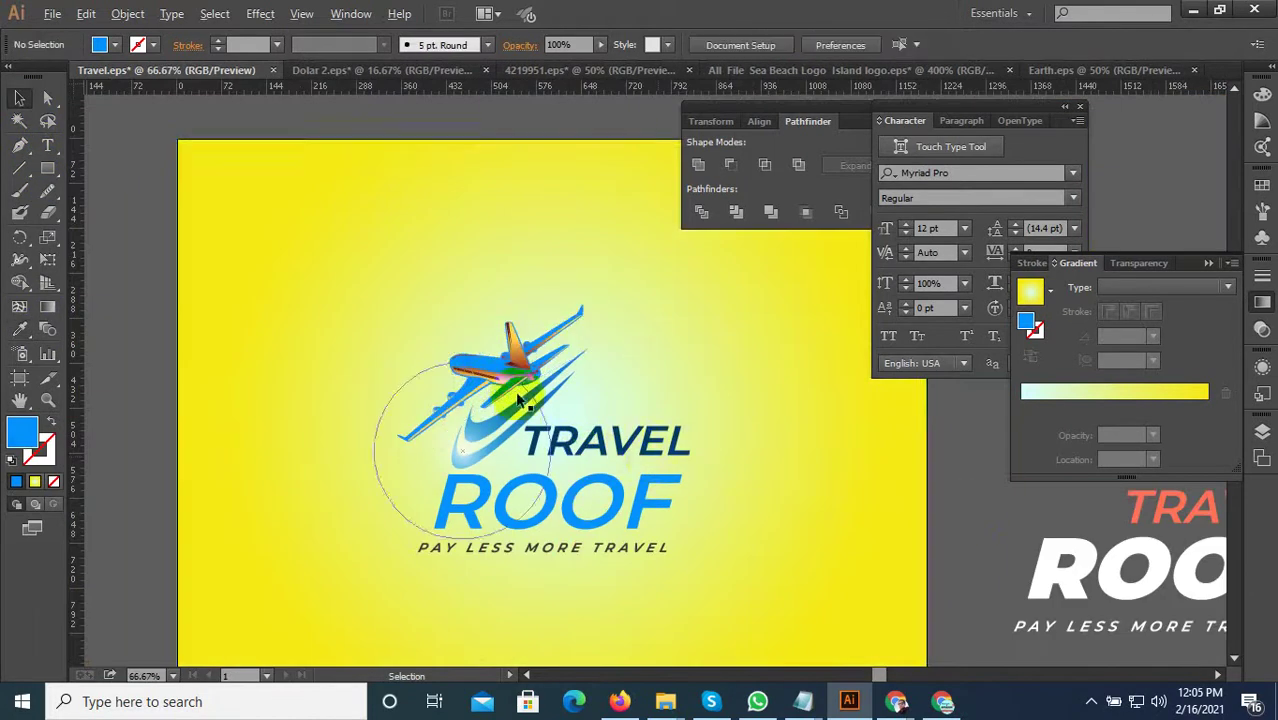
pyautogui.scroll(4, 501, 365)
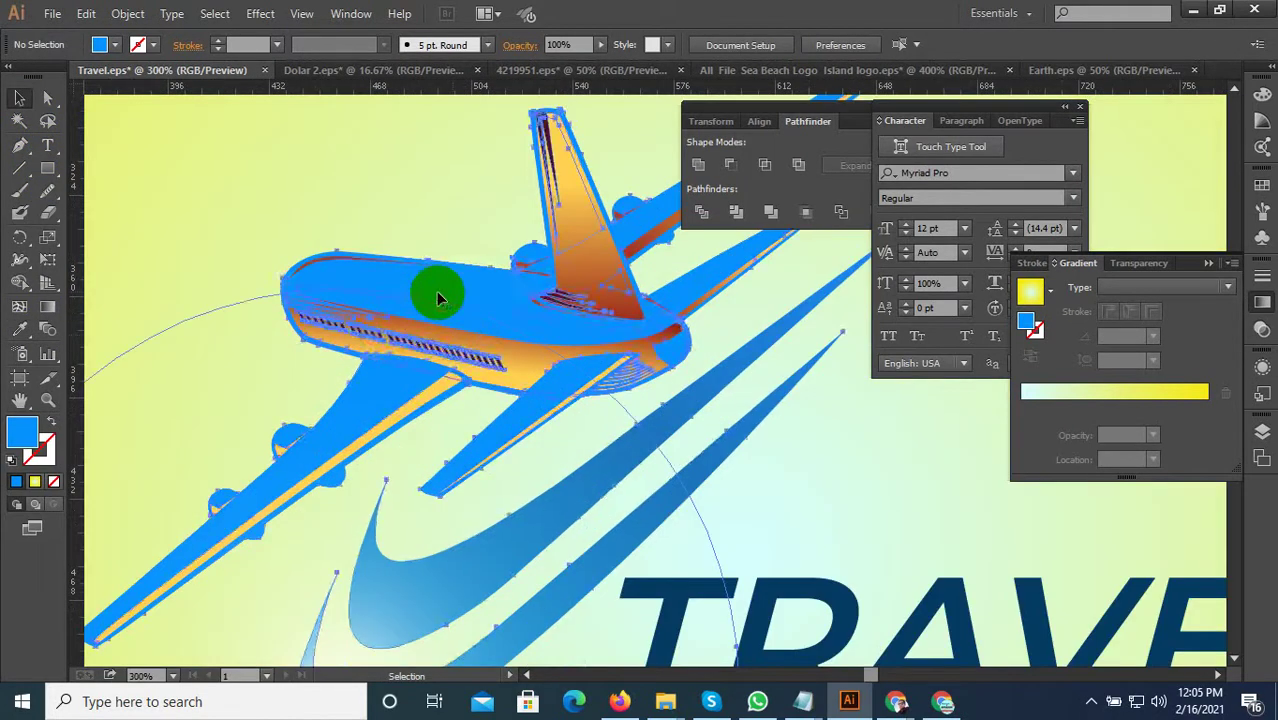
pyautogui.doubleClick(438, 296)
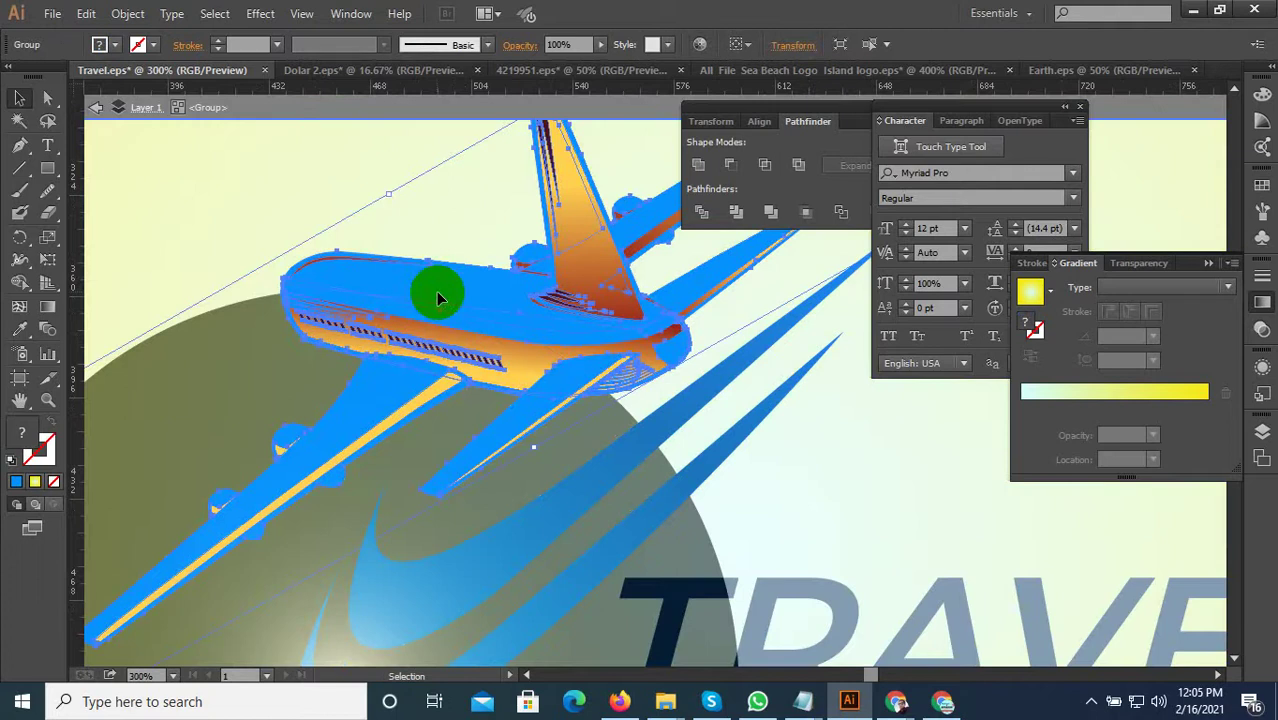
pyautogui.doubleClick(440, 290)
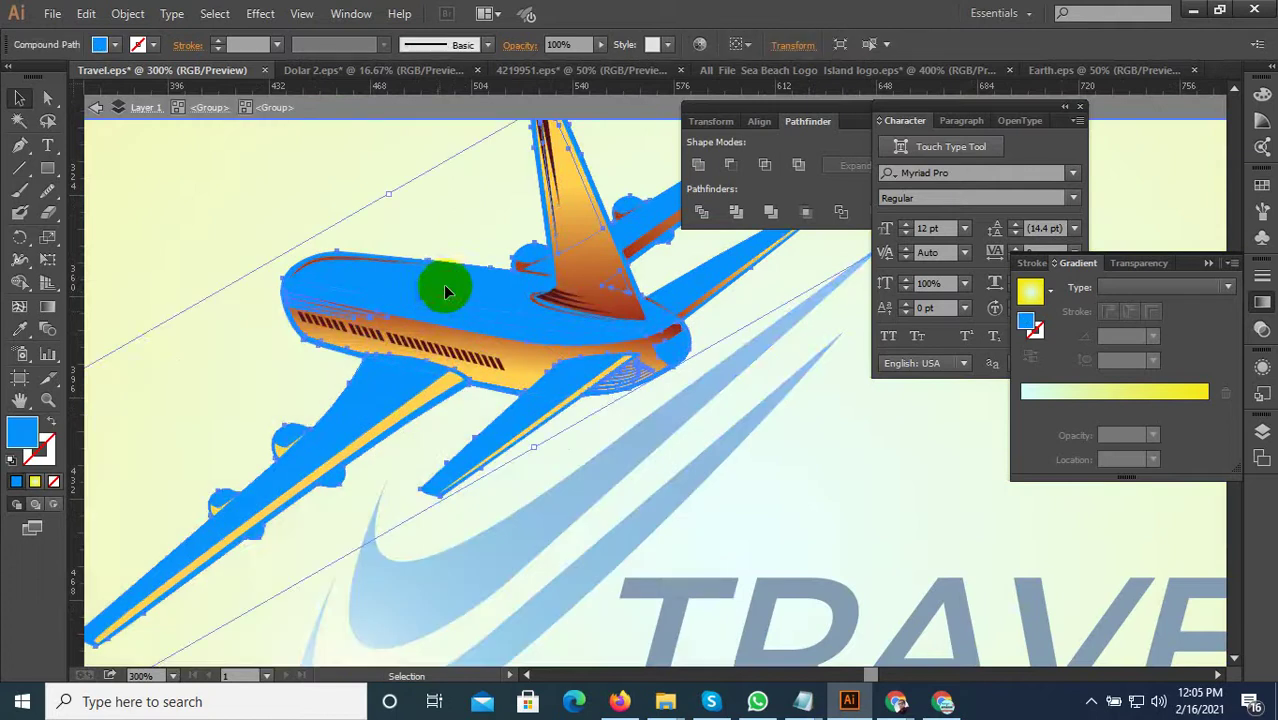
# Give the plane body the navy sampled from the TRAVEL text.
pyautogui.click(26, 334)
pyautogui.click(1030, 592)
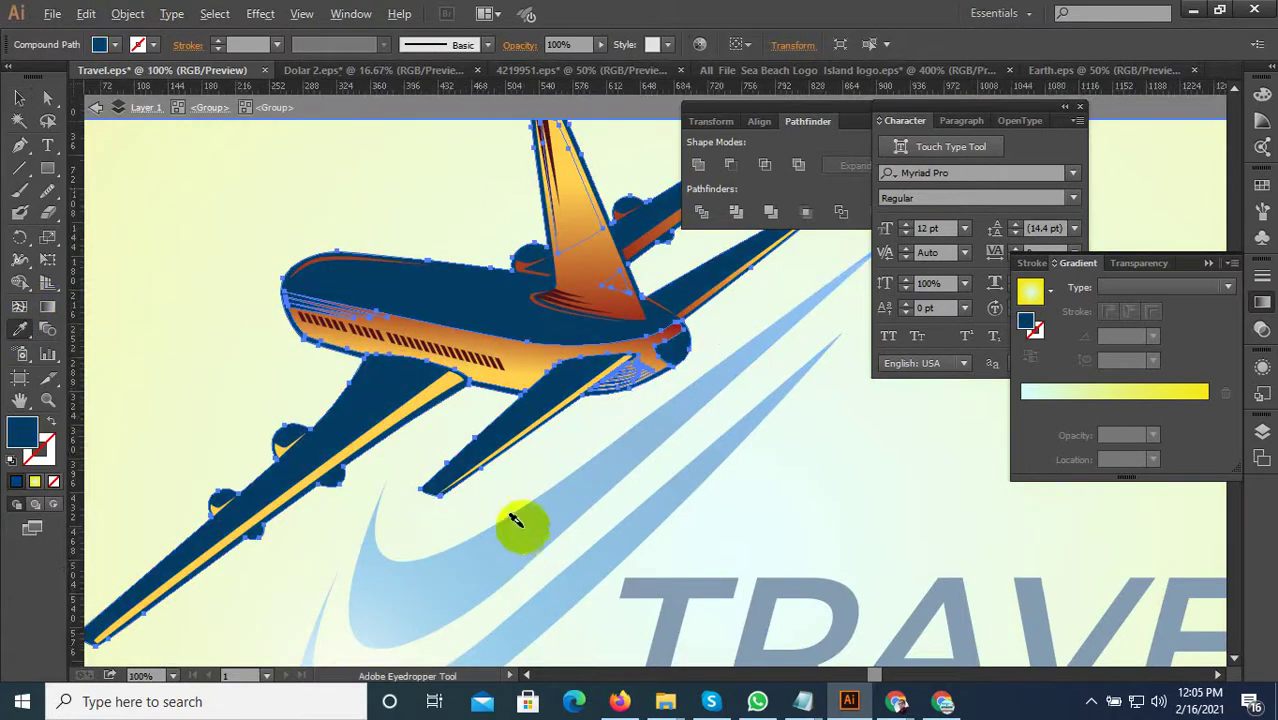
pyautogui.scroll(-3, 490, 470)
pyautogui.scroll(4, 513, 422)
pyautogui.scroll(3, 590, 390)
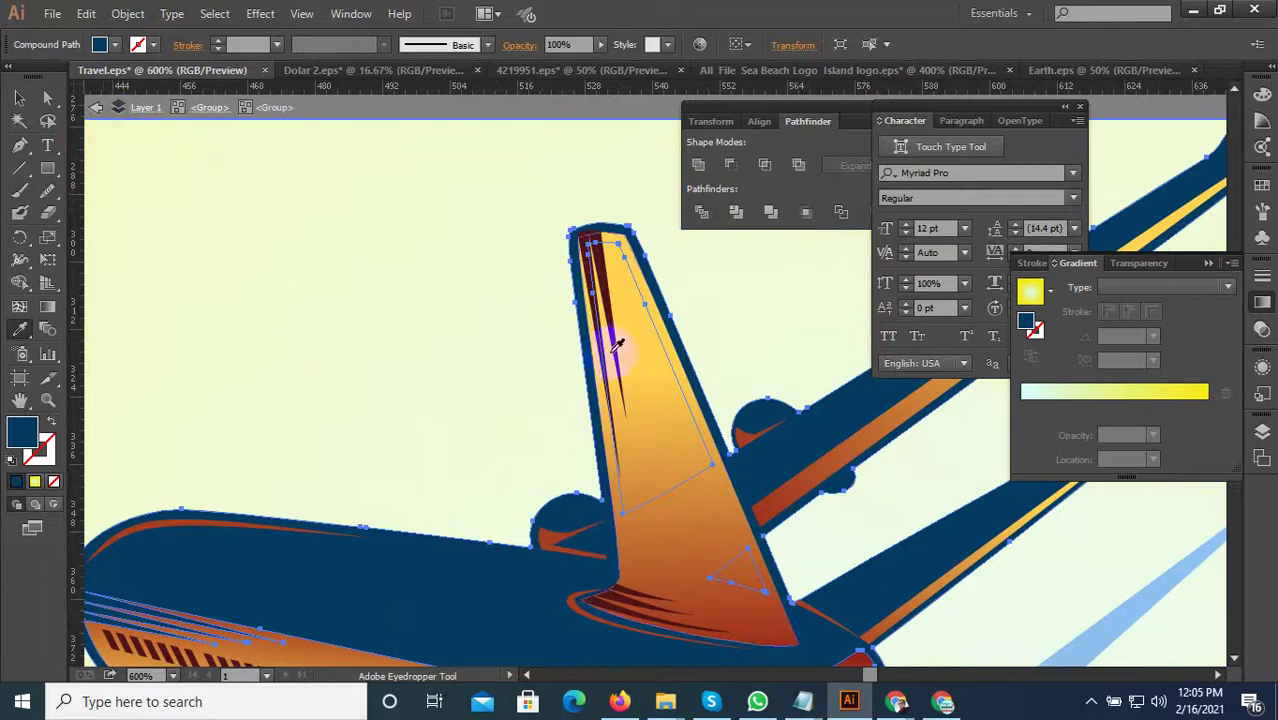
pyautogui.click(19, 98)
# Select the plane's tail-tip stripes inside the plane group.
pyautogui.scroll(2, 565, 215)
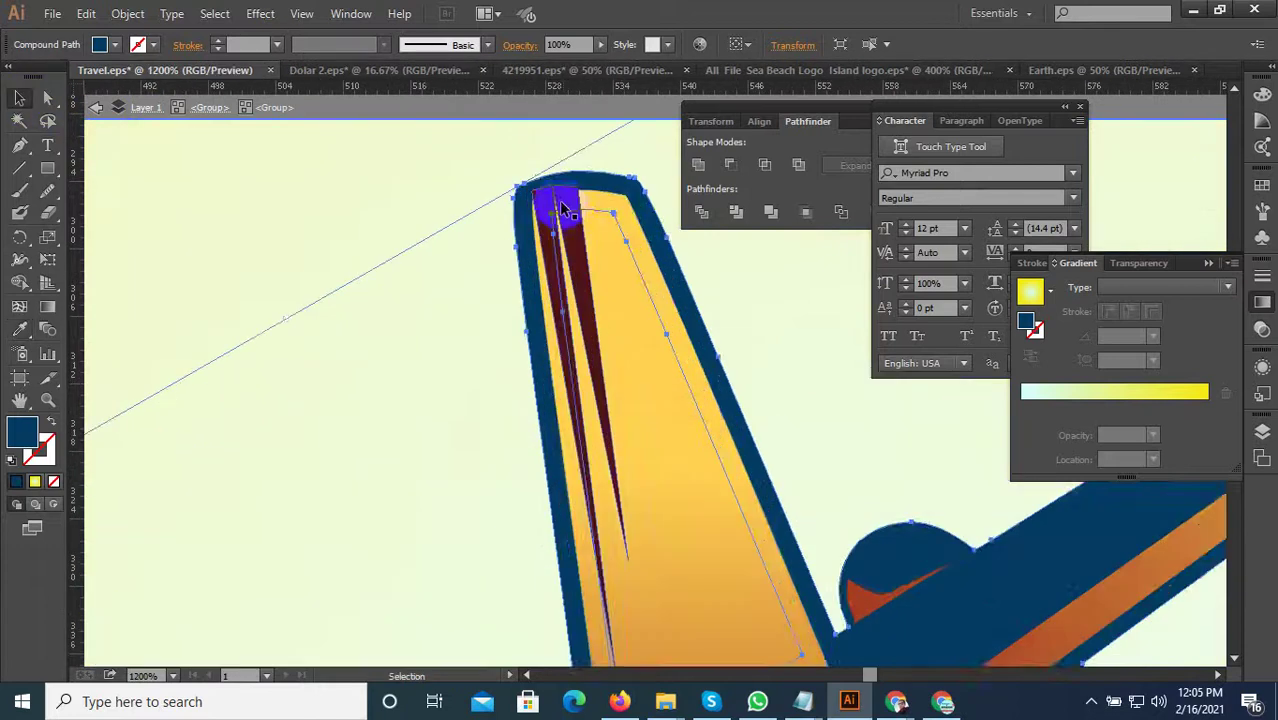
pyautogui.doubleClick(563, 207)
pyautogui.click(565, 205)
pyautogui.scroll(-3, 639, 306)
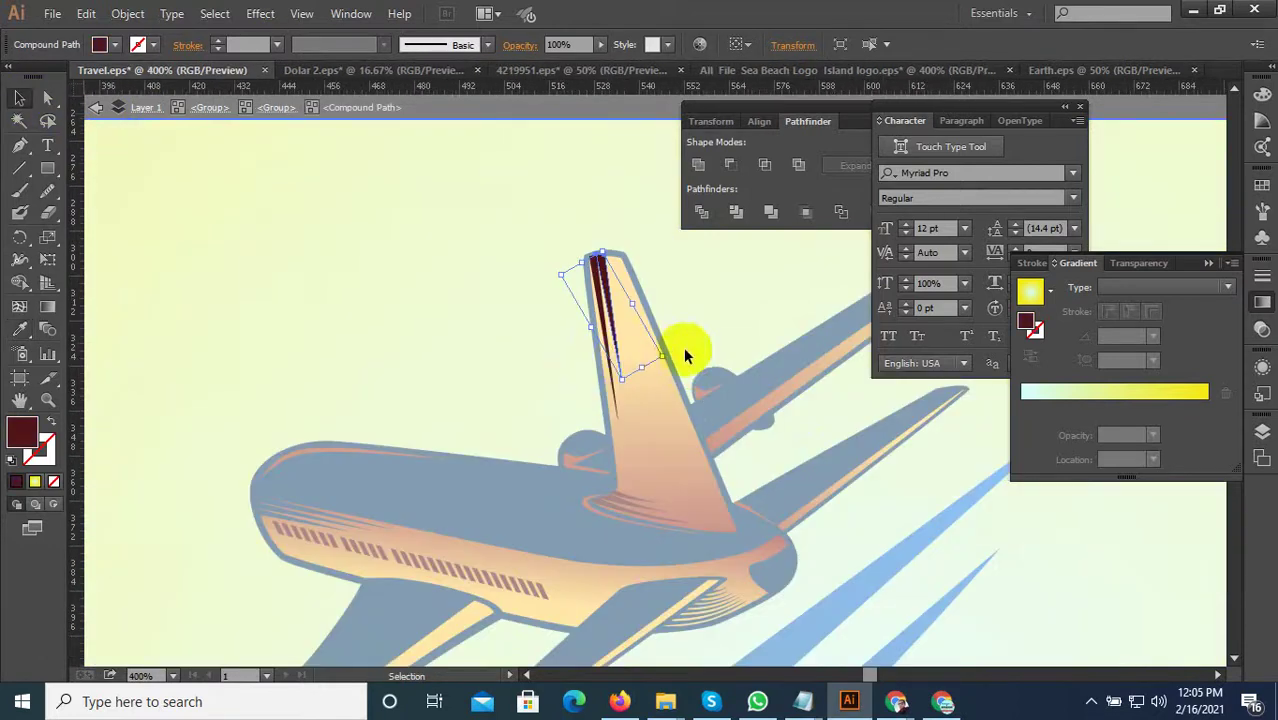
pyautogui.press('Escape')
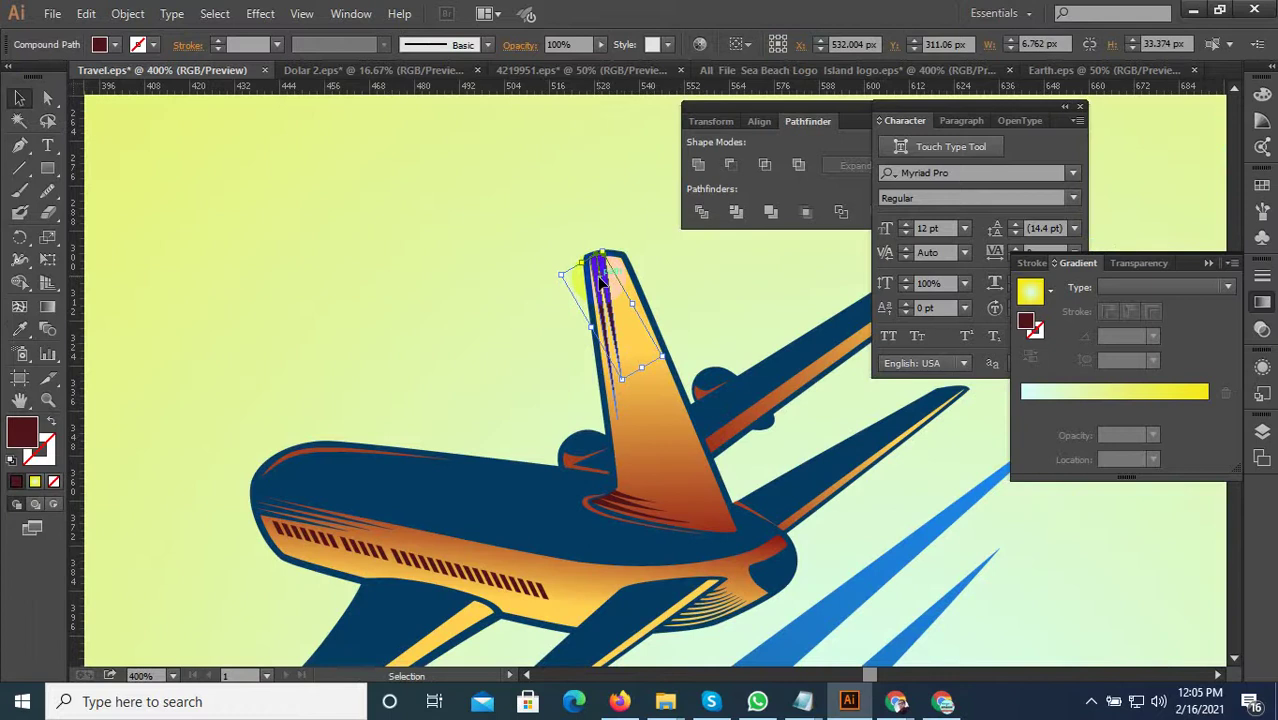
pyautogui.doubleClick(600, 283)
pyautogui.doubleClick(596, 279)
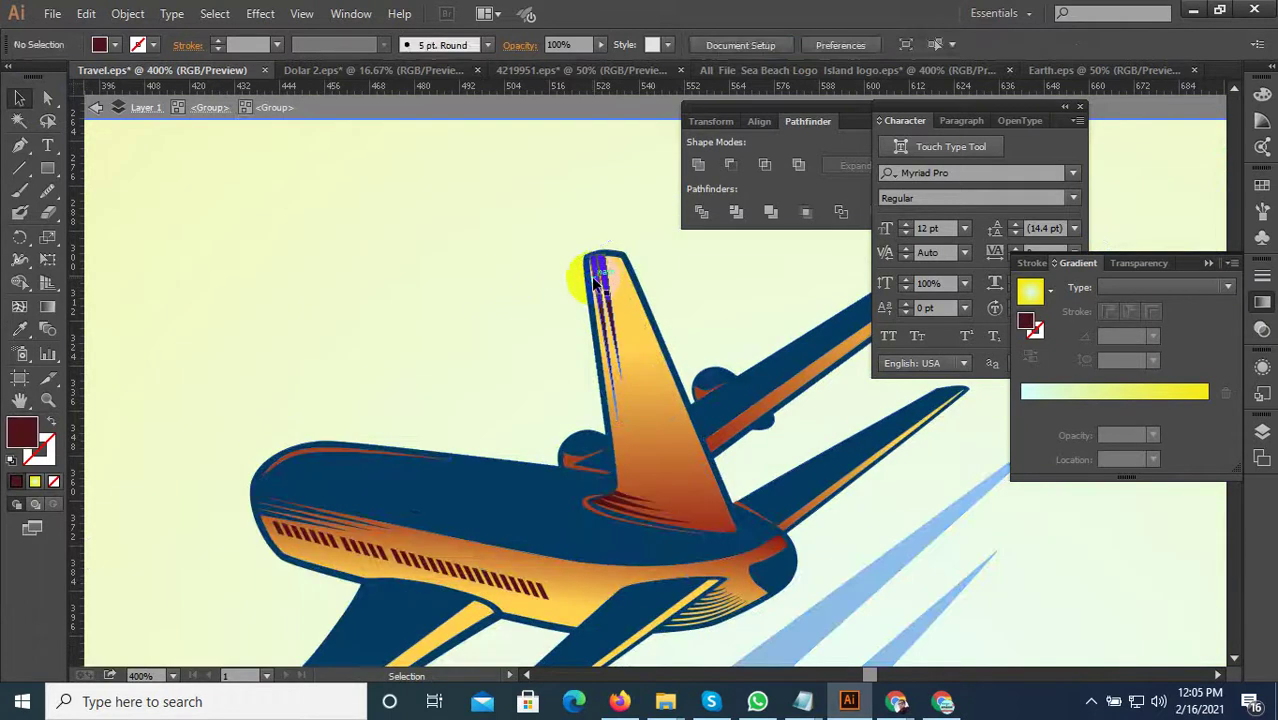
pyautogui.scroll(2, 560, 480)
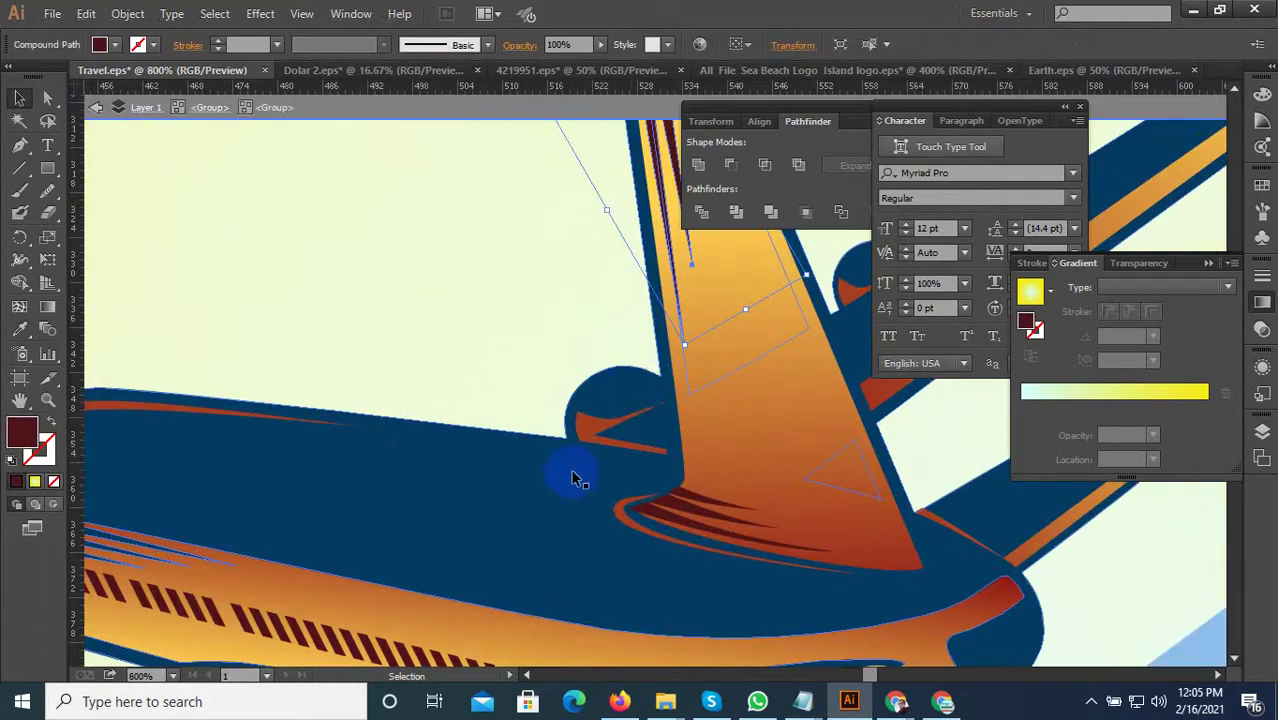
pyautogui.scroll(-3, 600, 480)
pyautogui.scroll(4, 599, 451)
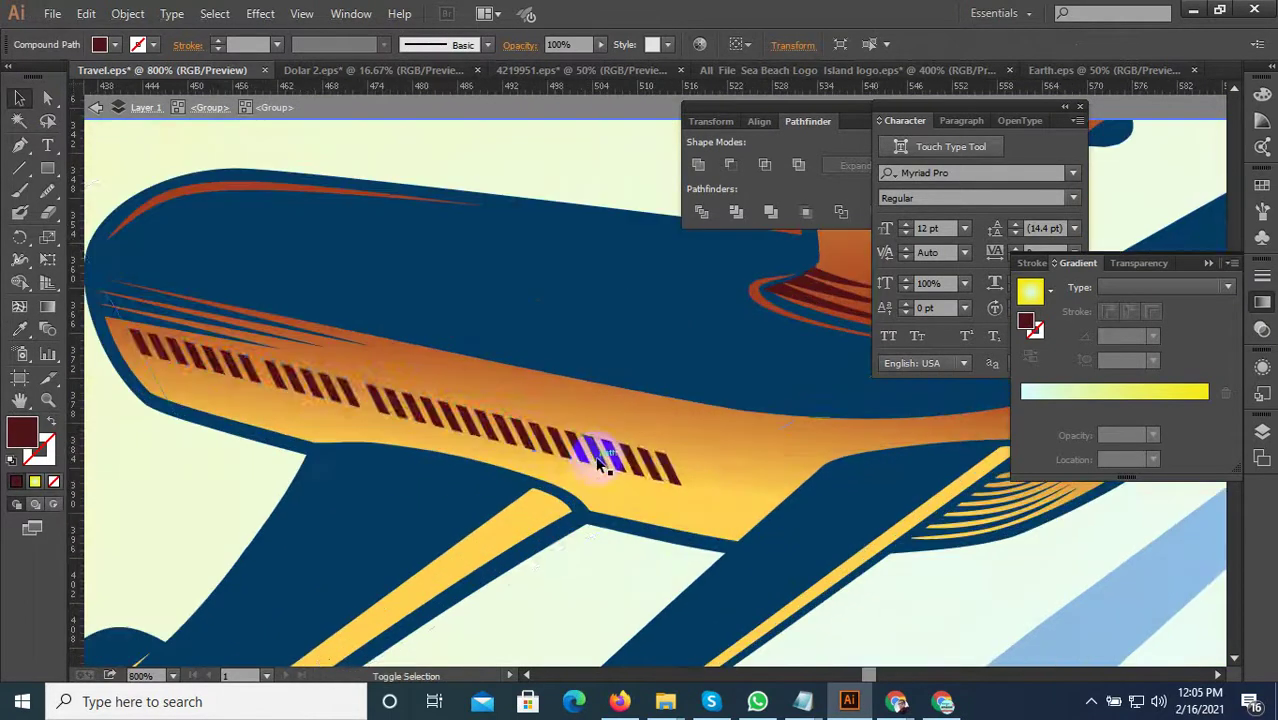
# Add the window stripes to the tail-stripe selection.
pyautogui.keyDown('shift'); pyautogui.click(600, 455); pyautogui.keyUp('shift')
pyautogui.scroll(-3, 603, 458)
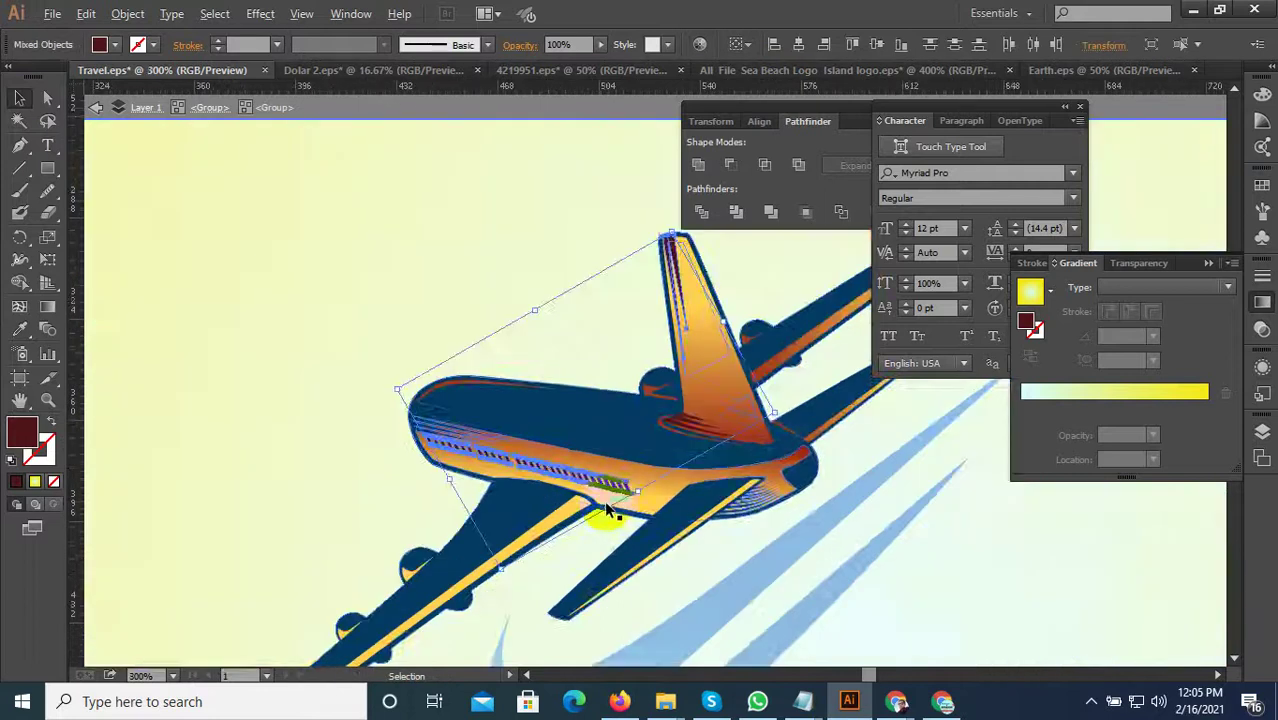
pyautogui.scroll(3, 607, 510)
pyautogui.scroll(3, 670, 405)
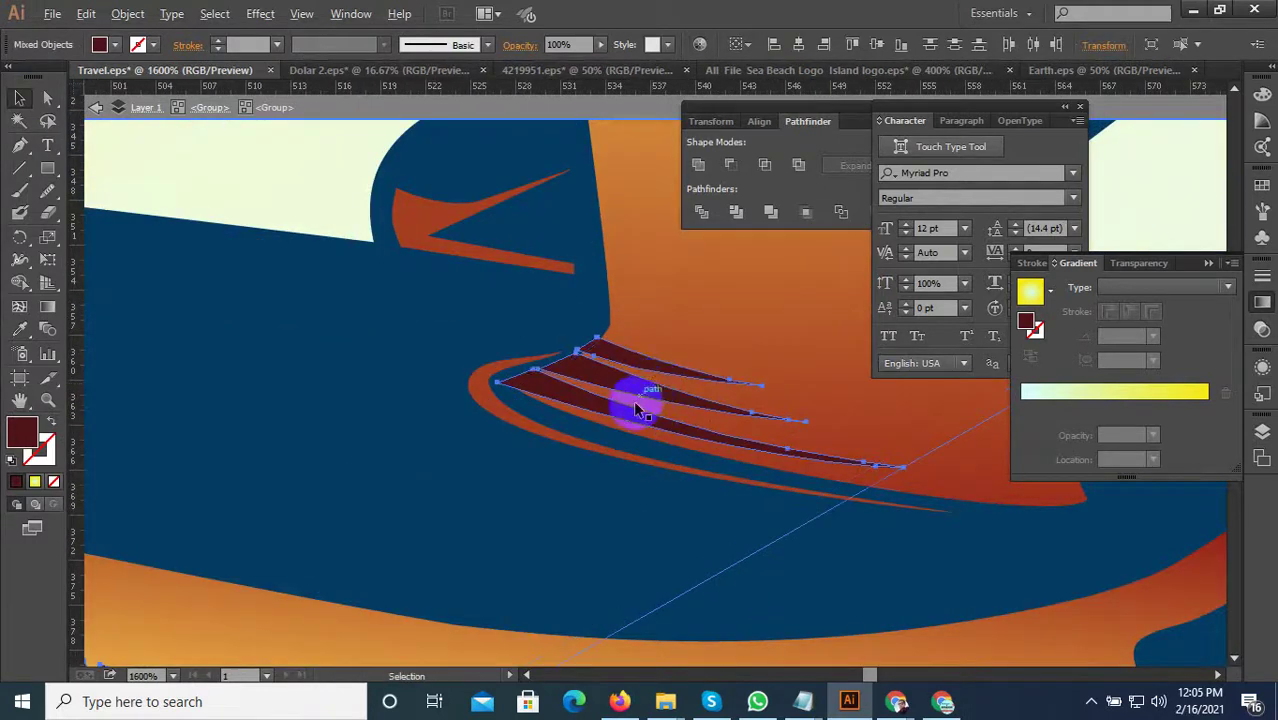
pyautogui.scroll(-2, 650, 395)
pyautogui.scroll(-1, 665, 470)
pyautogui.scroll(2, 657, 470)
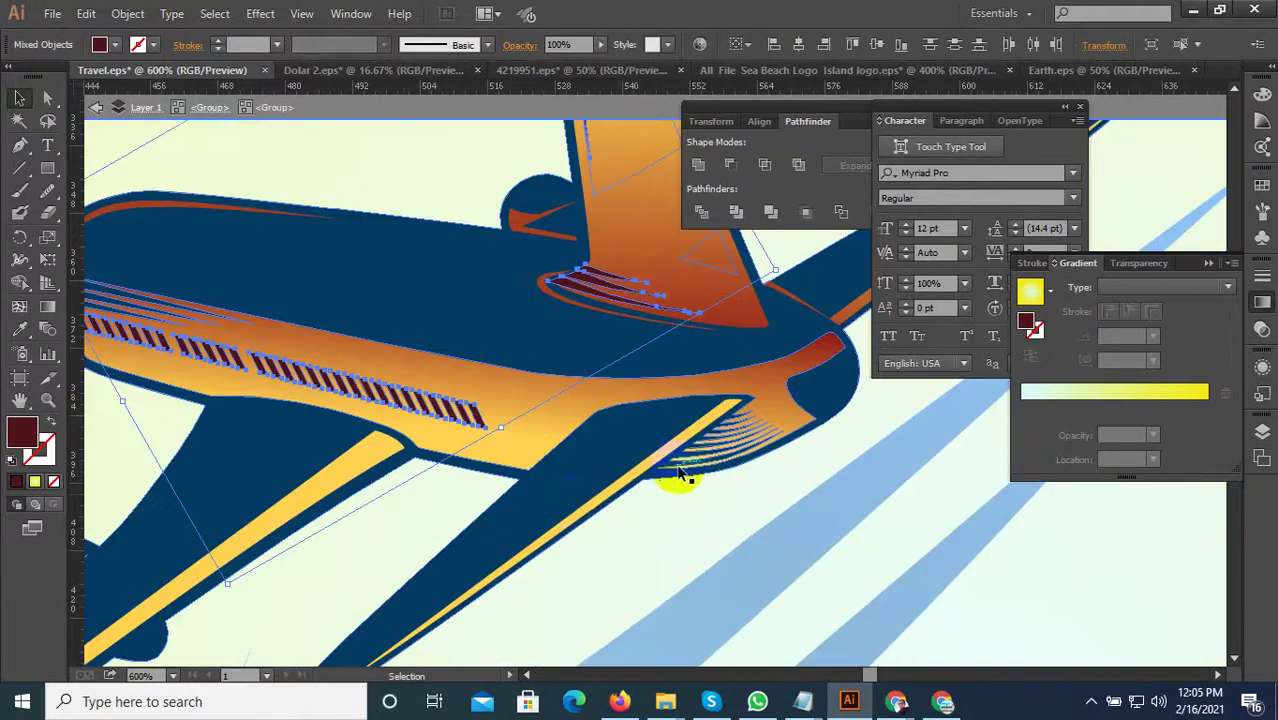
# Recolour the selected stripes to the body's dark navy, then deselect the plane.
pyautogui.click(19, 329)
pyautogui.click(253, 294)
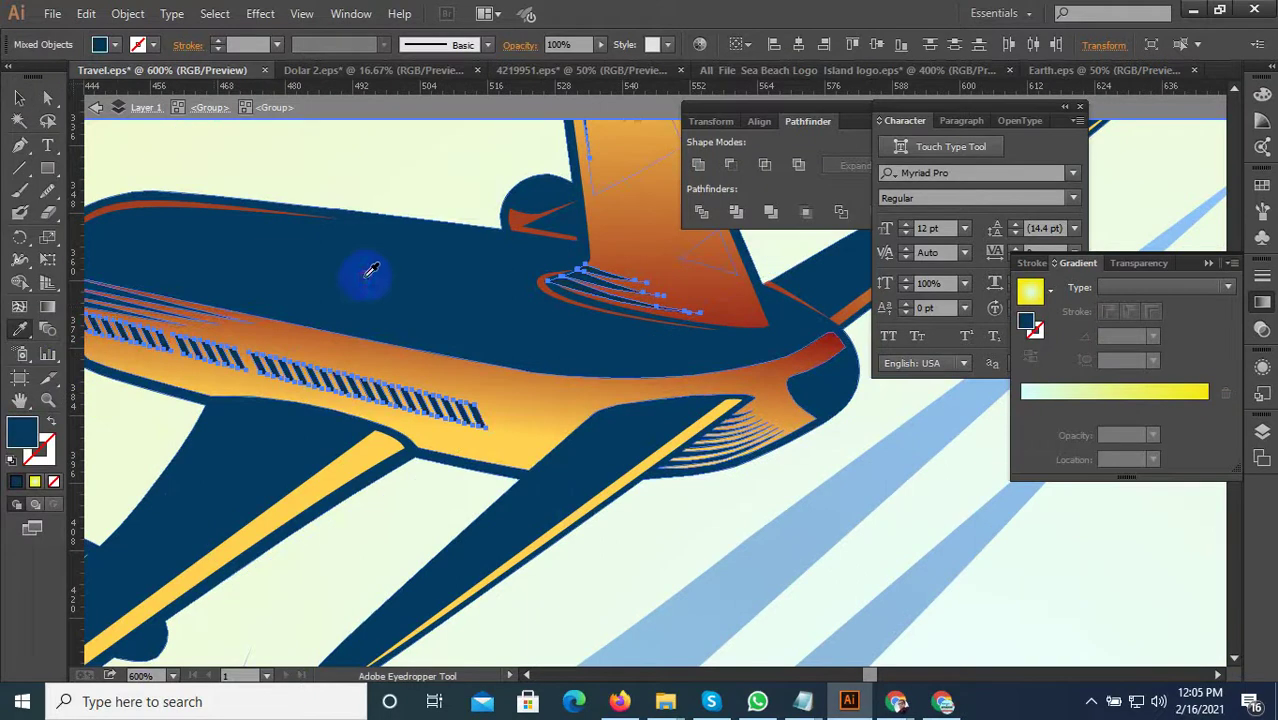
pyautogui.scroll(-3, 575, 488)
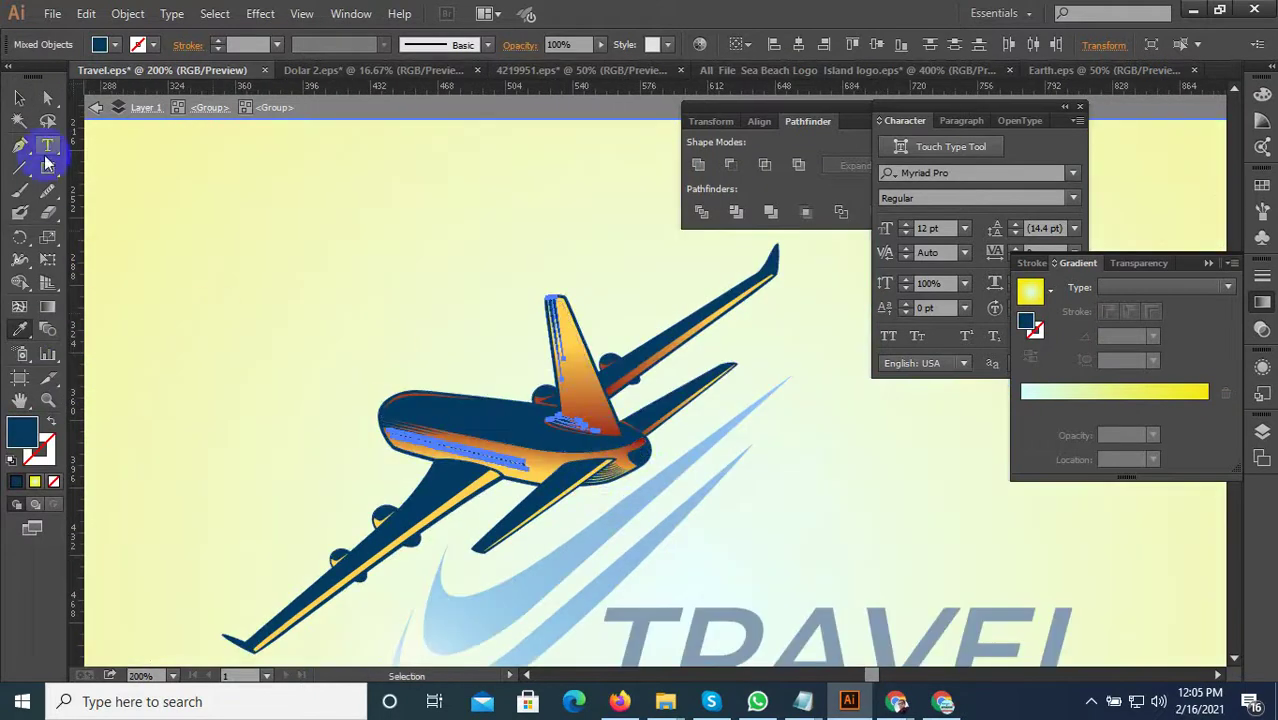
pyautogui.click(19, 99)
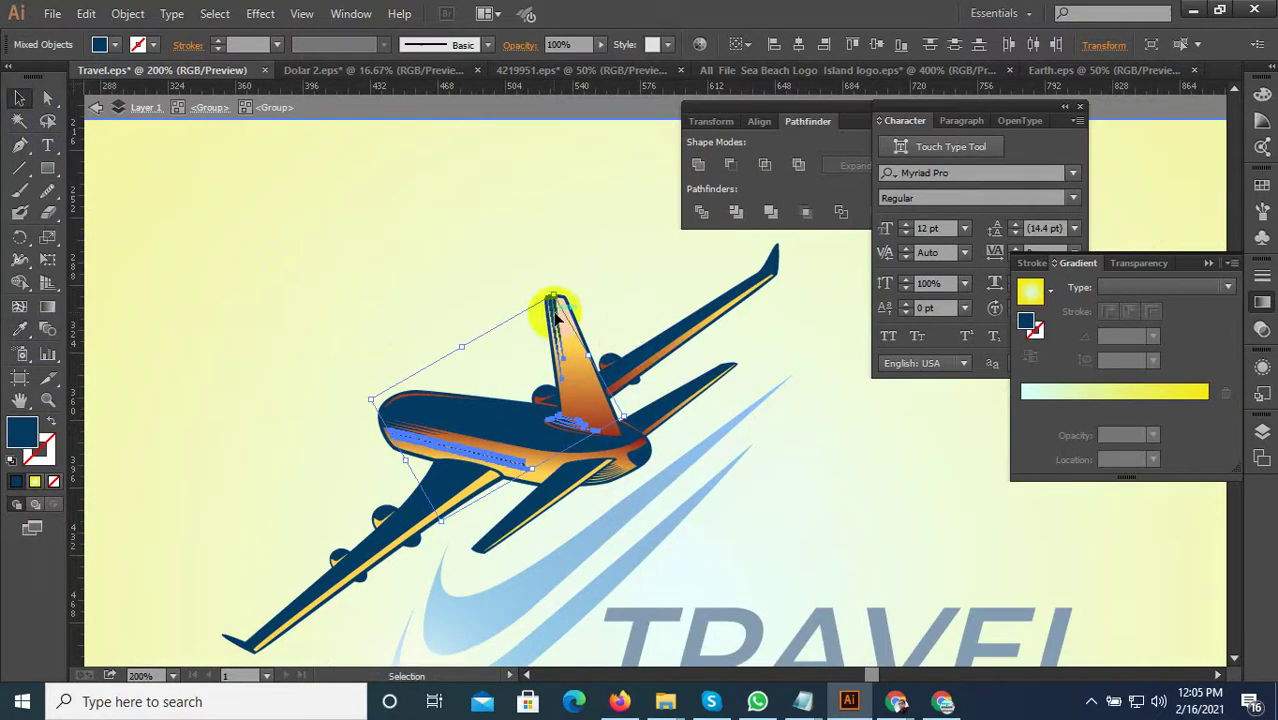
pyautogui.rightClick(560, 312)
pyautogui.click(372, 281)
# Exit the isolated plane group.
pyautogui.doubleClick(424, 322)
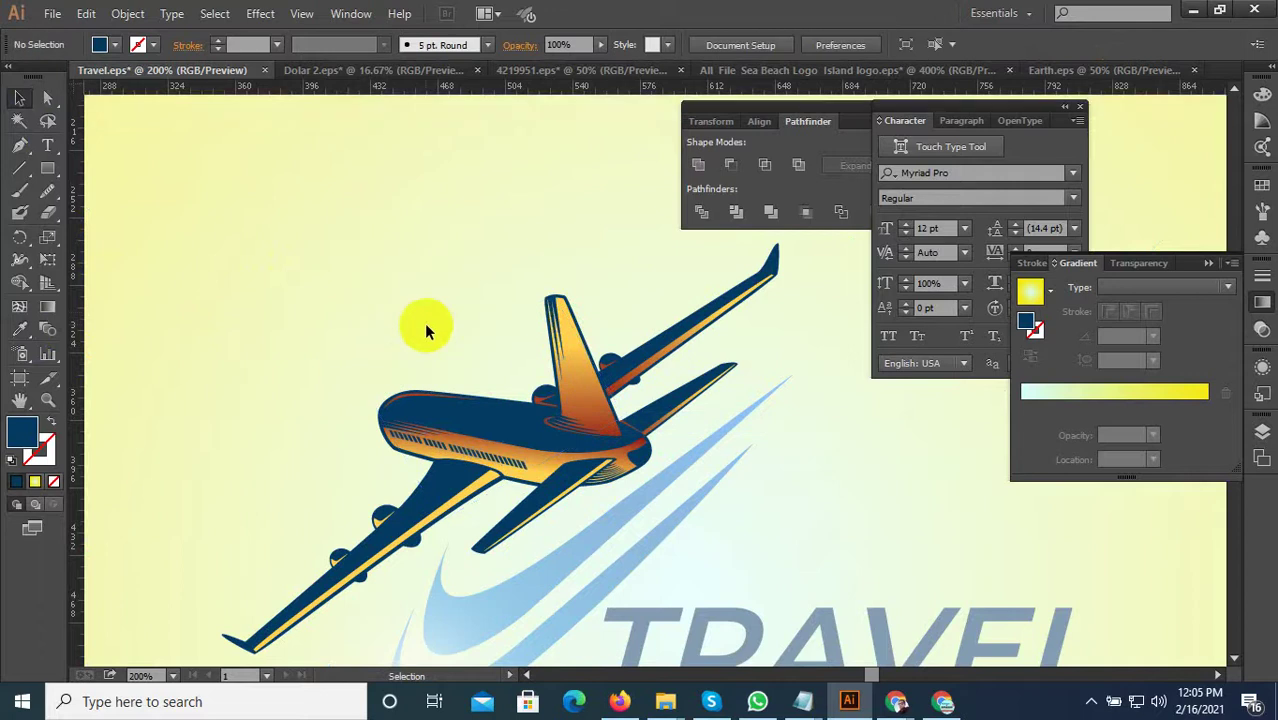
pyautogui.scroll(-2, 424, 322)
pyautogui.scroll(-2, 613, 491)
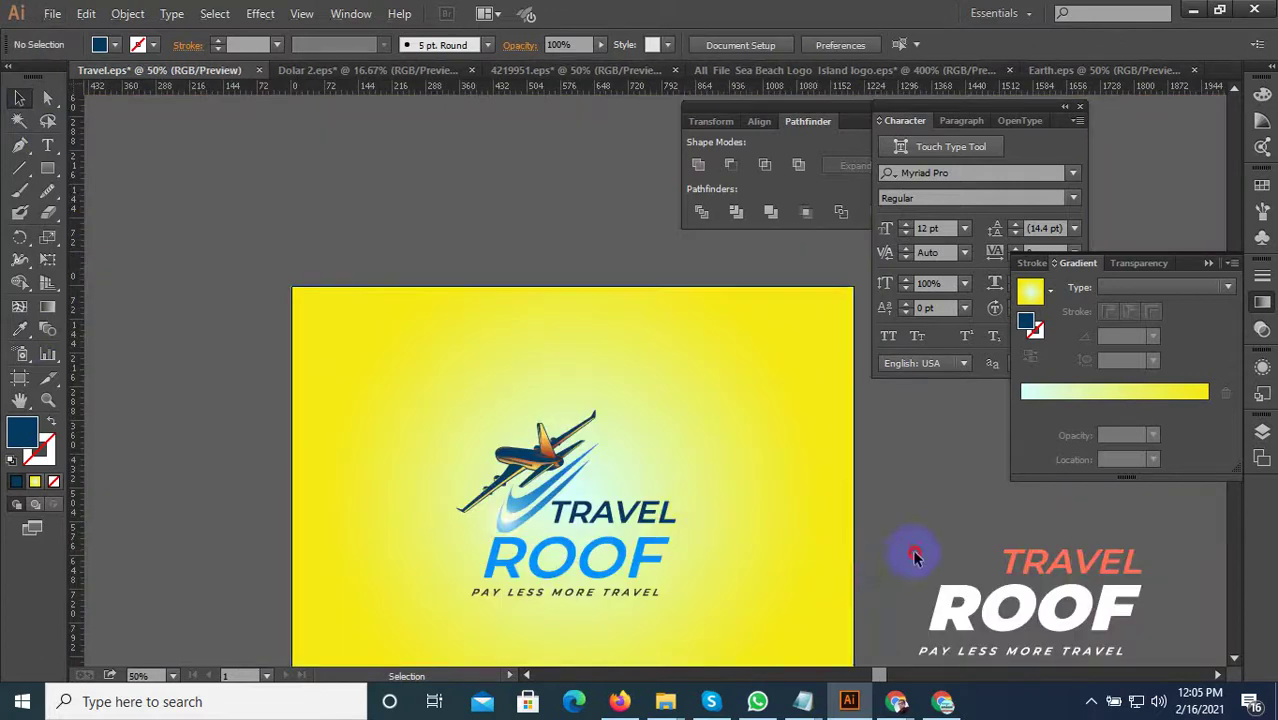
pyautogui.scroll(2, 699, 628)
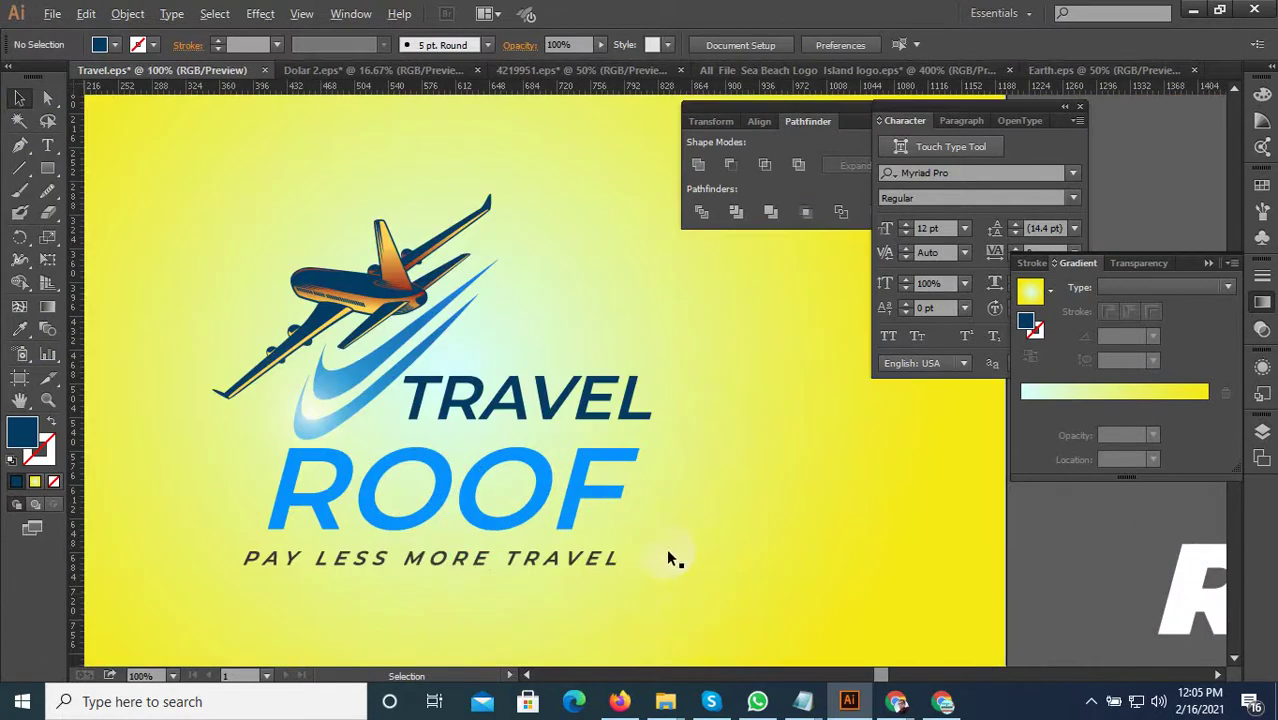
pyautogui.scroll(-1, 668, 551)
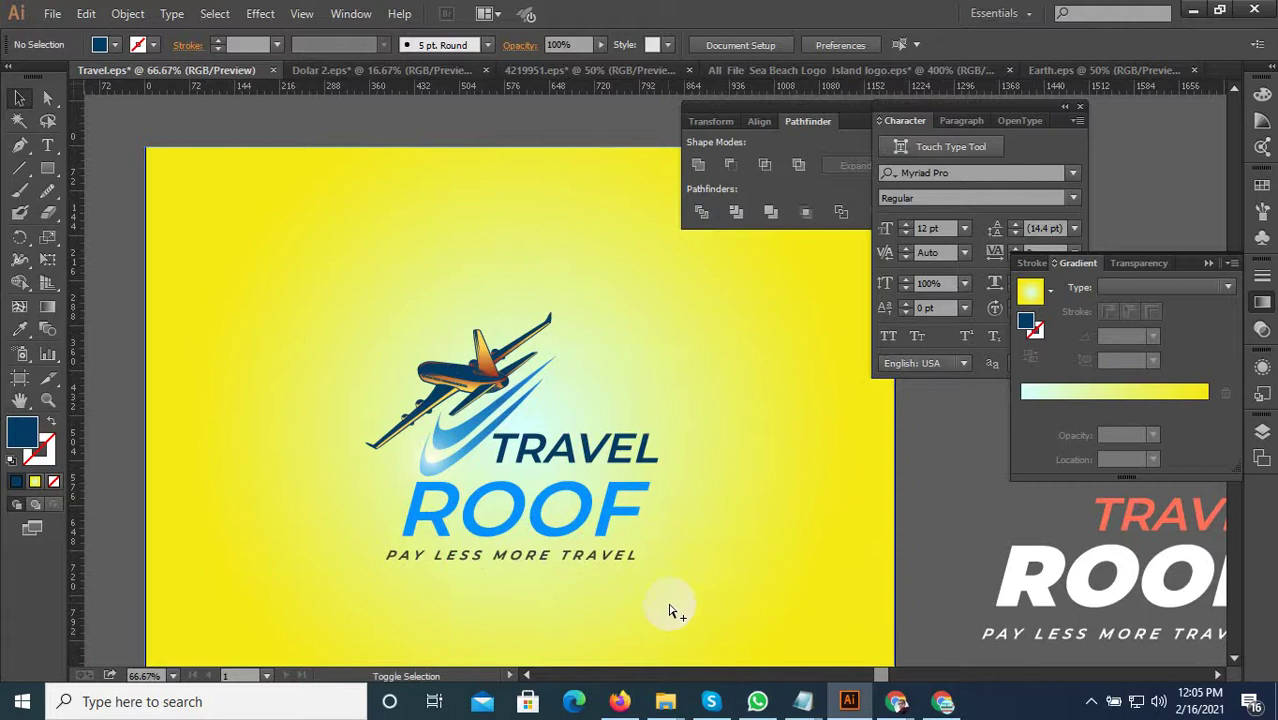
# Export the poster with Save for Web as Travel-2 in the Travel folder.
pyautogui.hotkey('ctrl', 'alt', 'shift', 's')
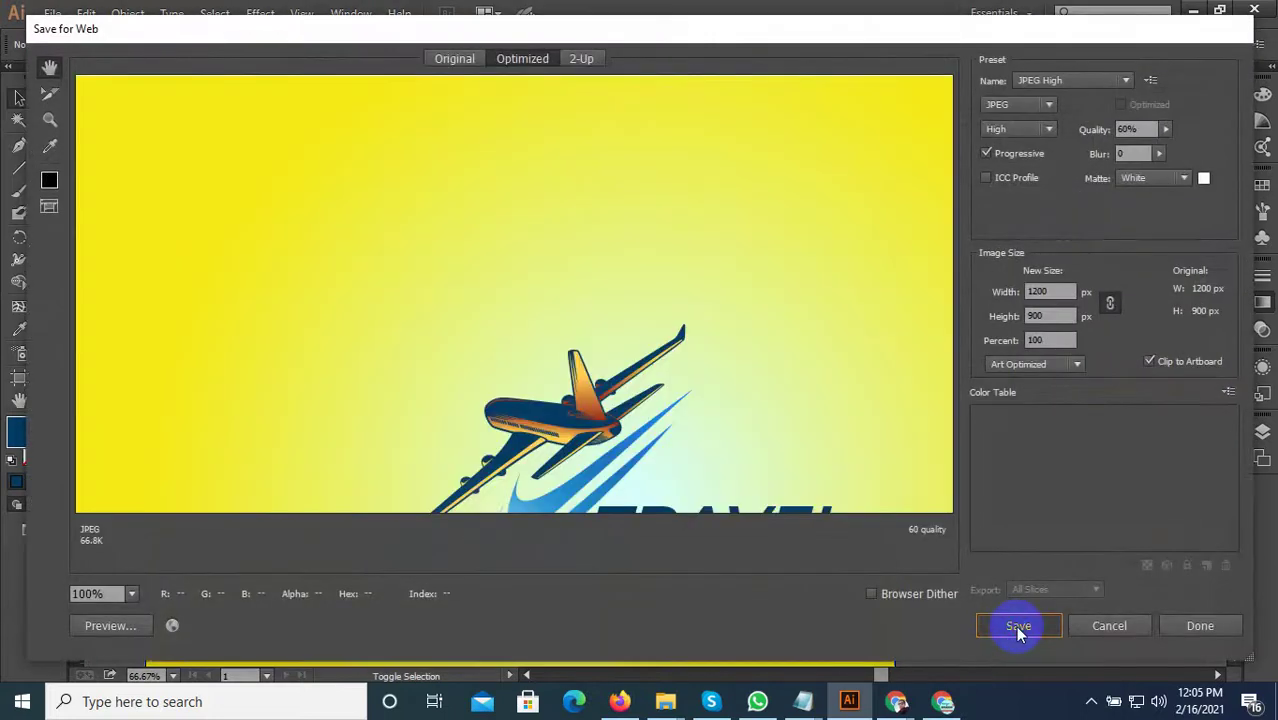
pyautogui.click(1015, 626)
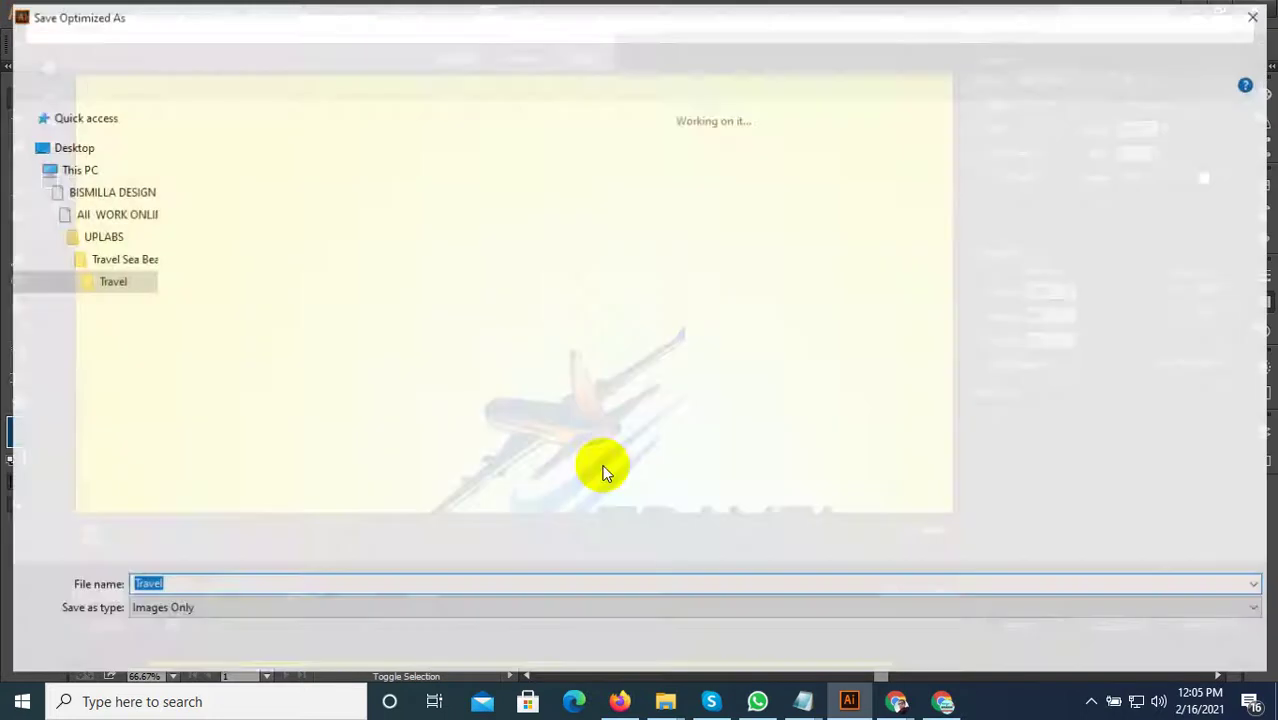
pyautogui.rightClick(337, 191)
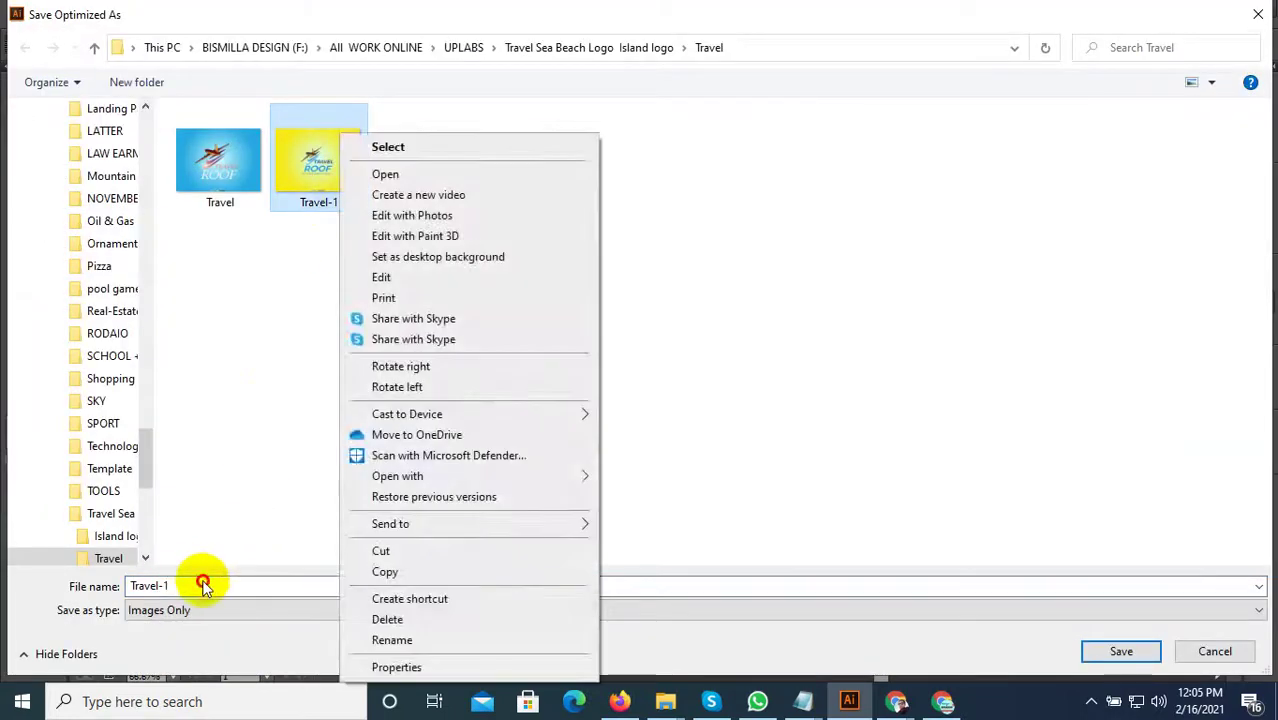
pyautogui.click(203, 585)
pyautogui.click(313, 556)
pyautogui.write('2')
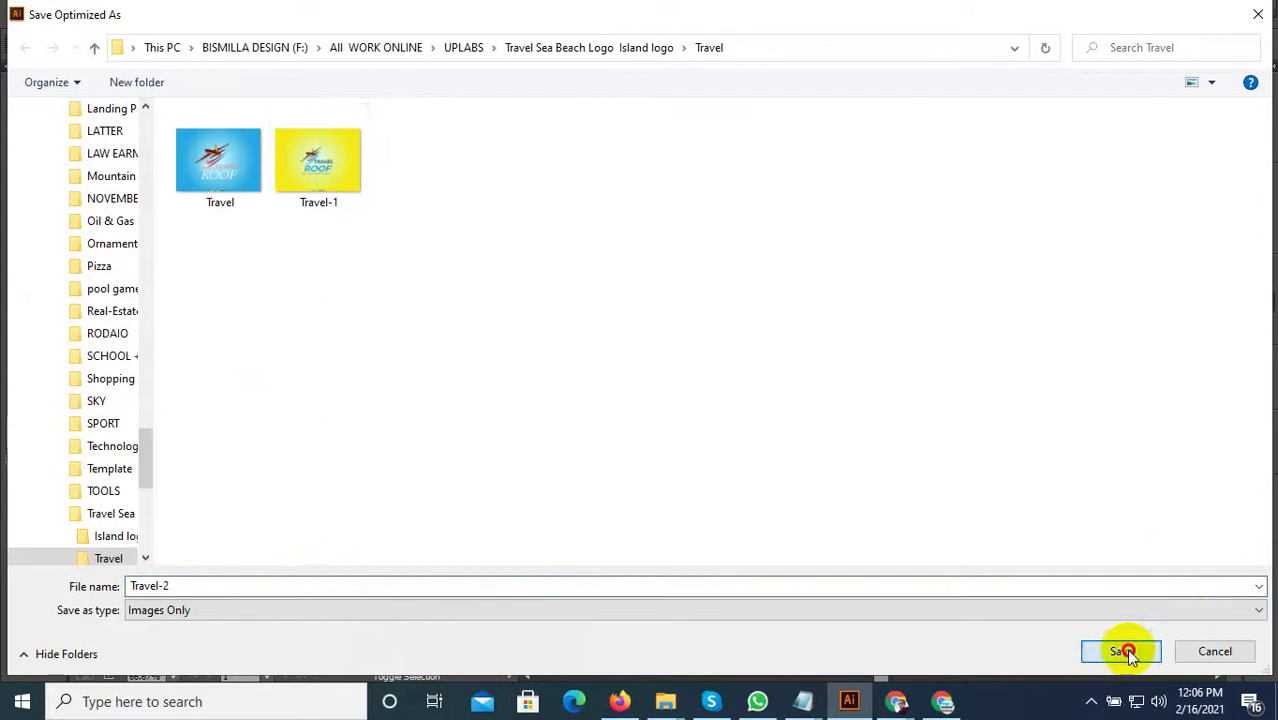
pyautogui.click(1122, 651)
# Switch to WhatsApp and scroll to the bottom of the client chat.
pyautogui.scroll(-3, 604, 360)
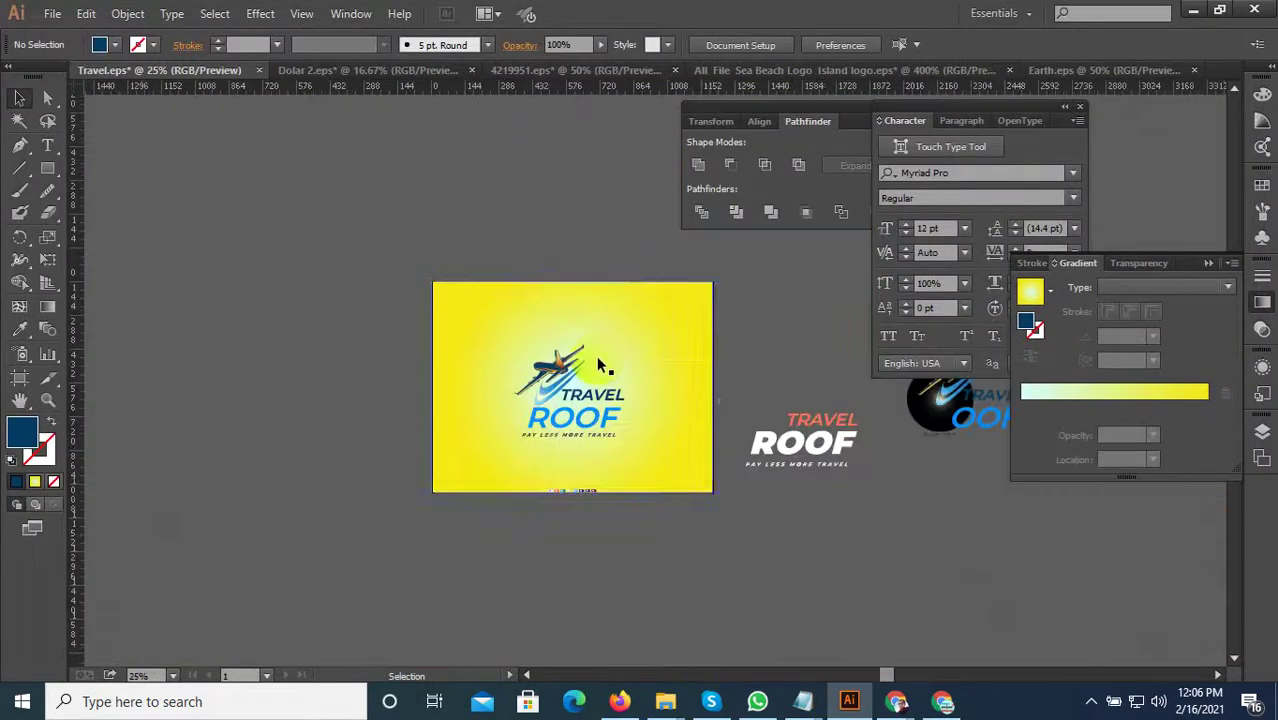
pyautogui.click(757, 701)
pyautogui.scroll(-4, 706, 460)
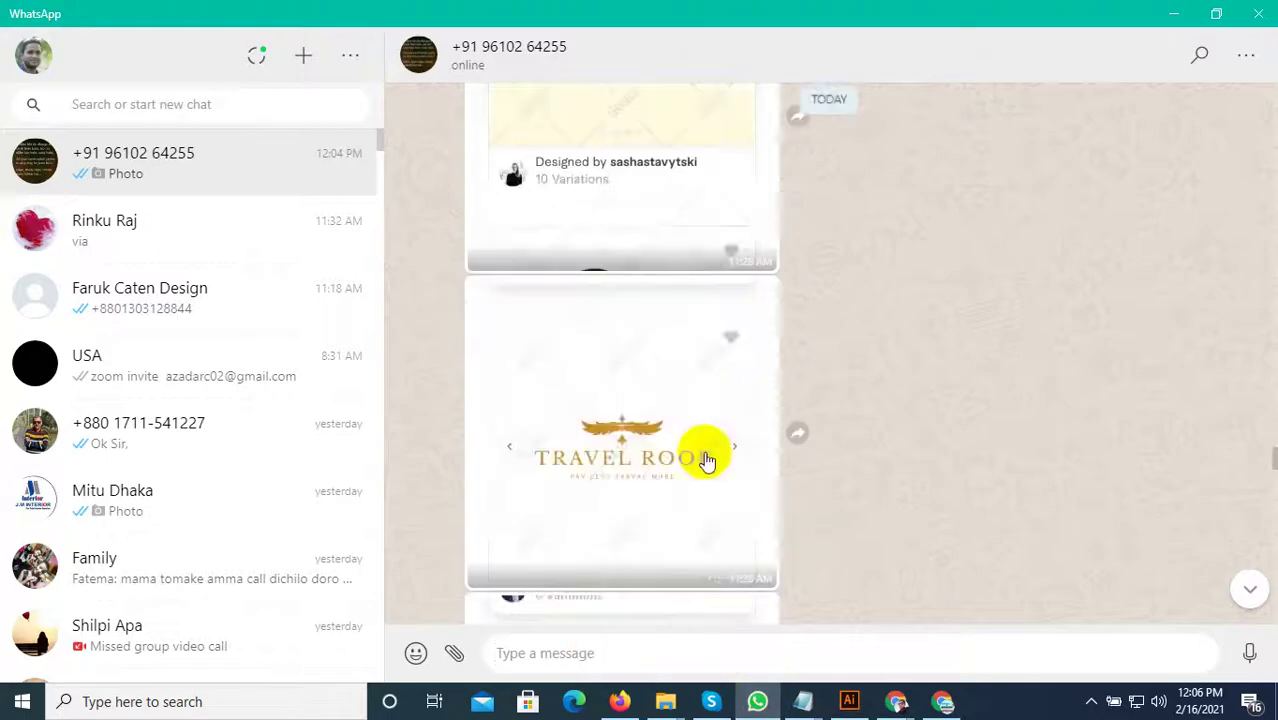
pyautogui.scroll(-3, 706, 460)
pyautogui.scroll(-3, 685, 499)
pyautogui.scroll(-3, 728, 508)
pyautogui.scroll(-3, 827, 500)
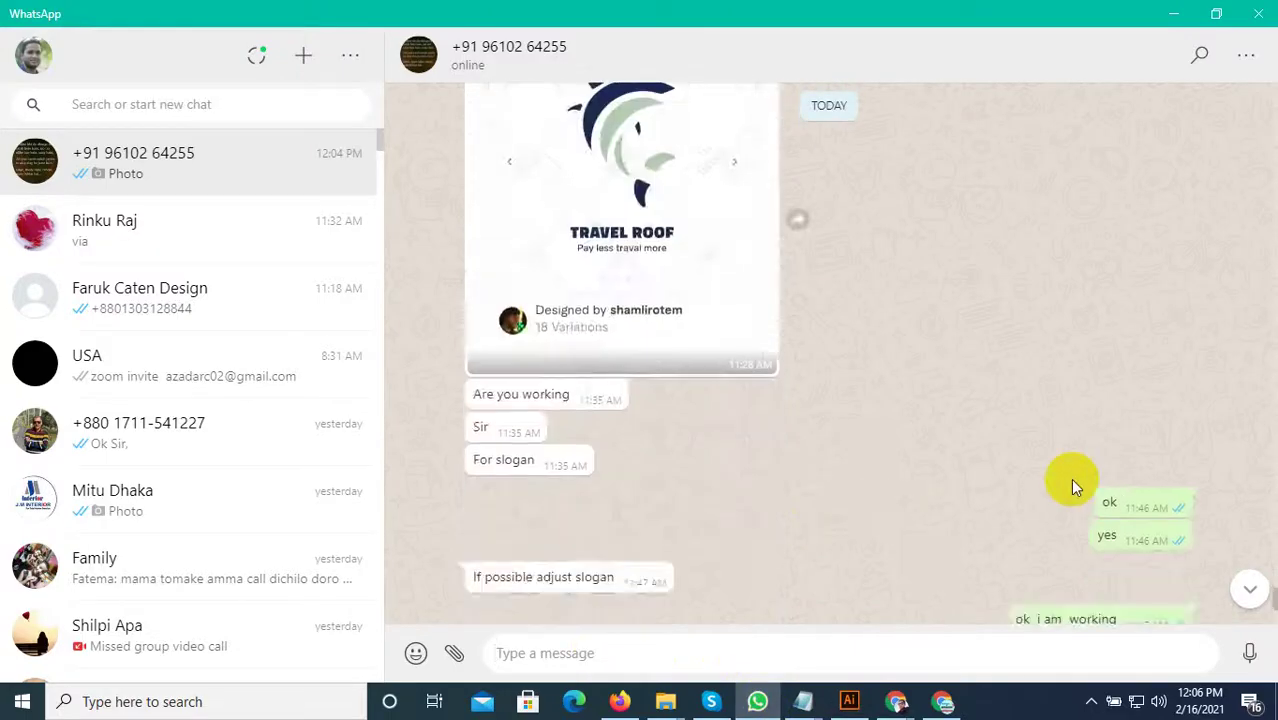
pyautogui.scroll(-3, 1072, 486)
# Attach the Travel-2 image from Photos & Videos and send it.
pyautogui.click(455, 652)
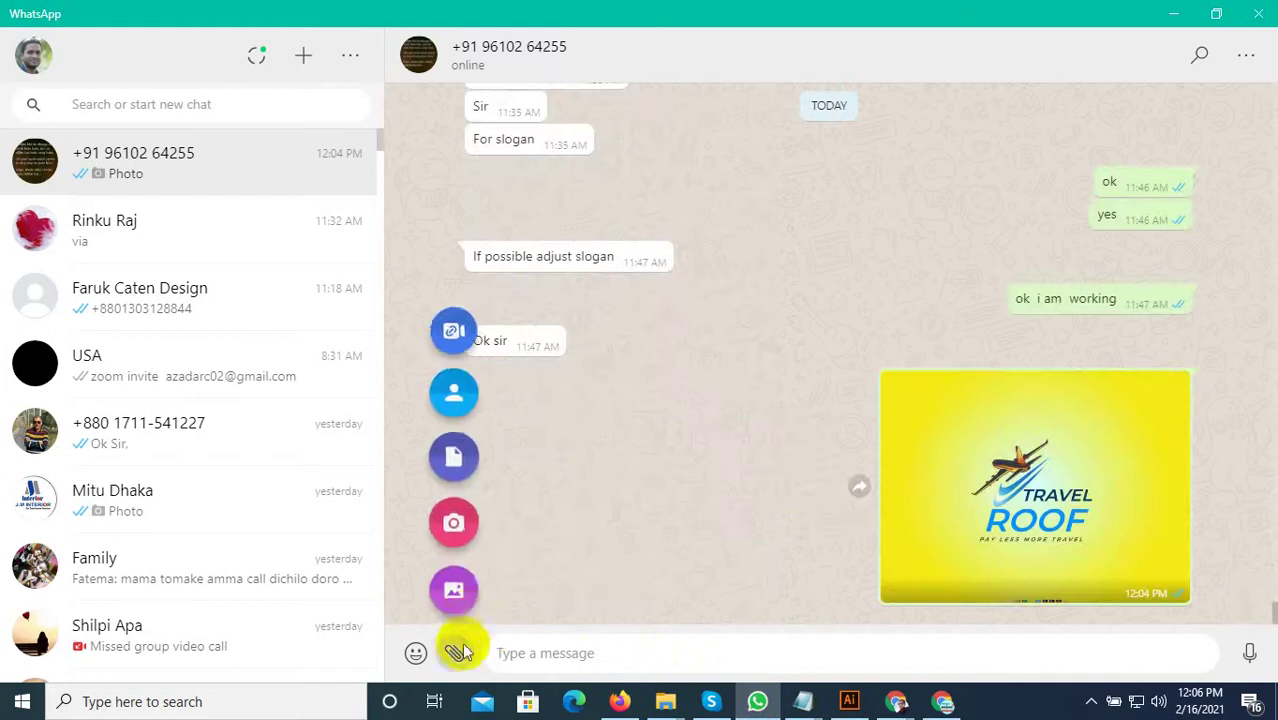
pyautogui.click(454, 590)
pyautogui.doubleClick(418, 190)
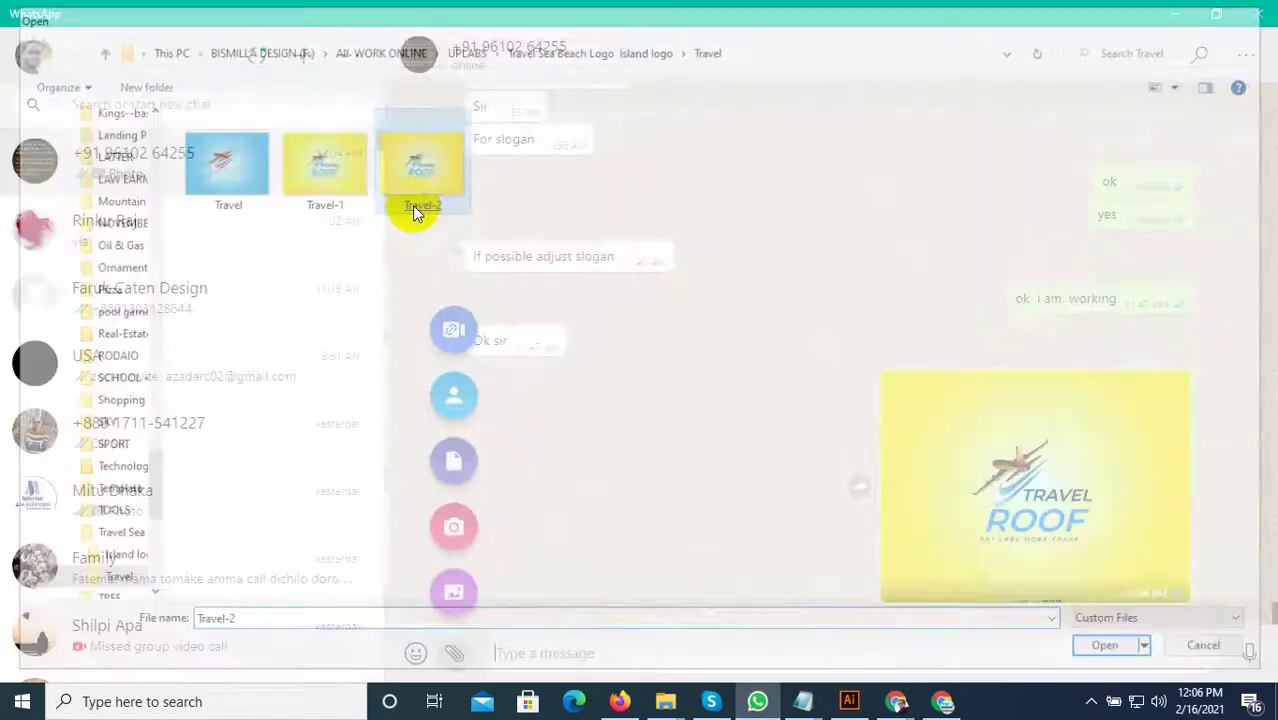
pyautogui.press('Return')
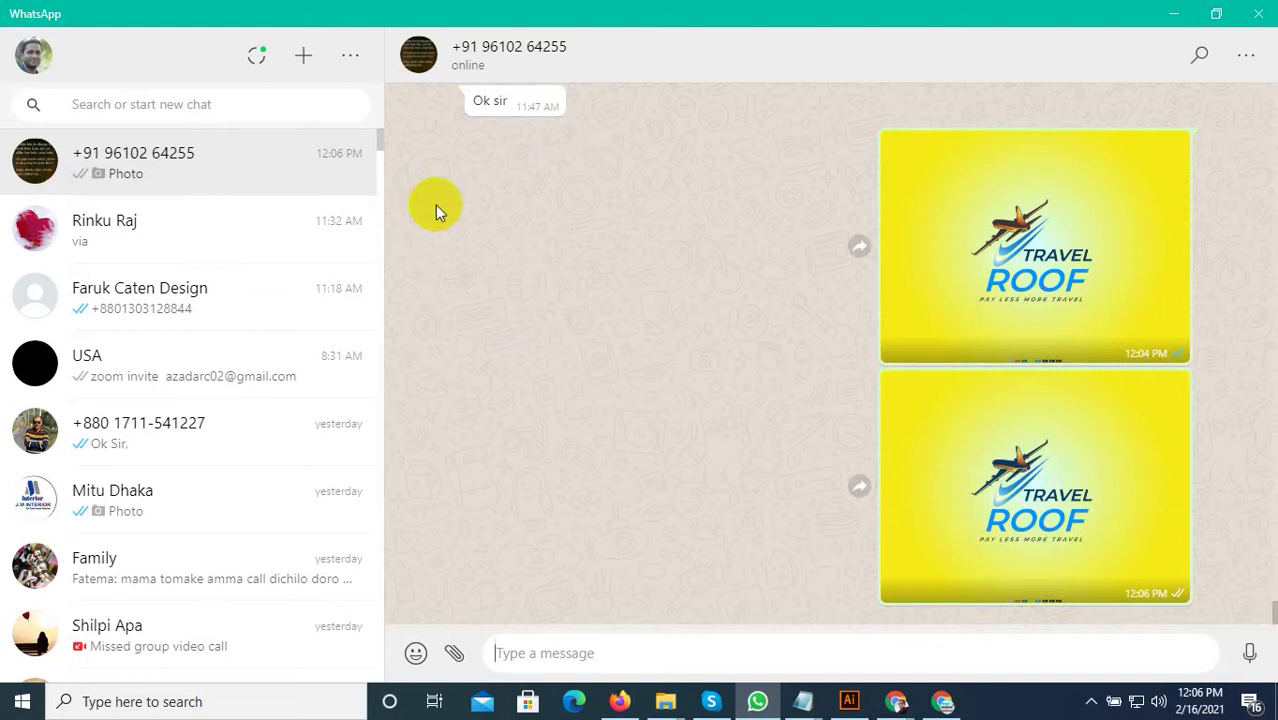
# Return to Illustrator, open Dolar 2.eps and select its red badge.
pyautogui.click(849, 701)
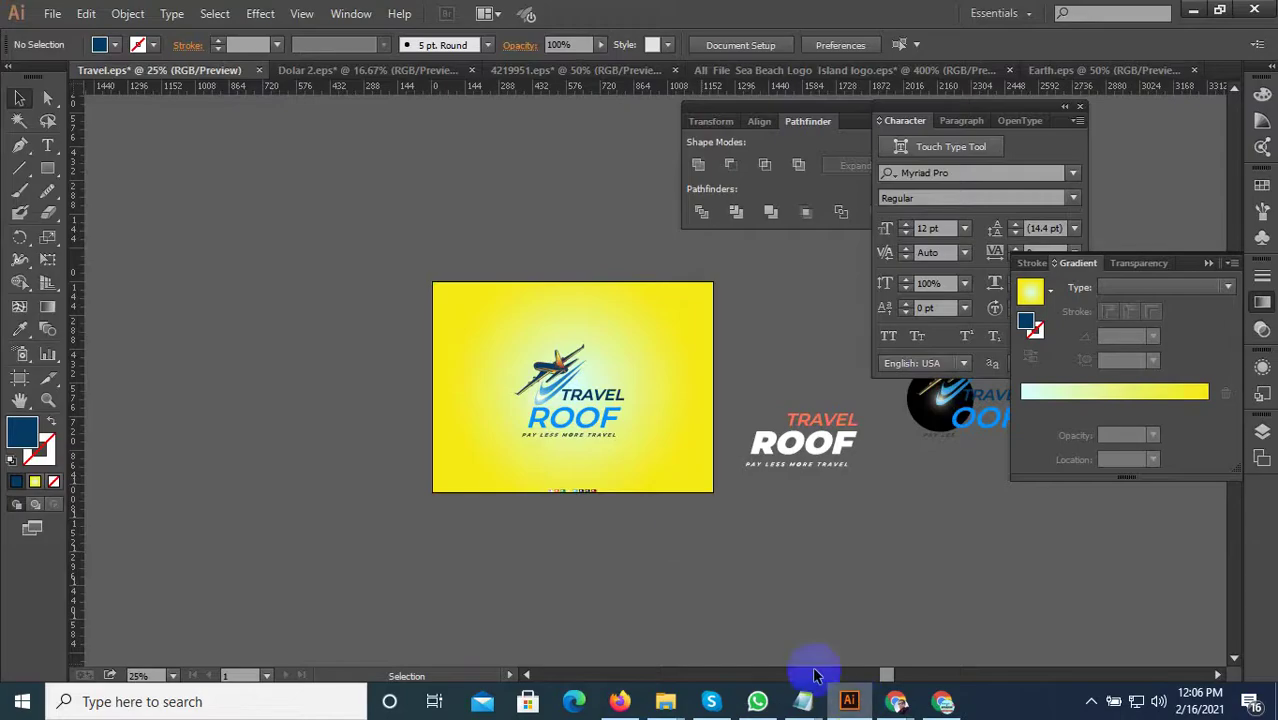
pyautogui.click(563, 70)
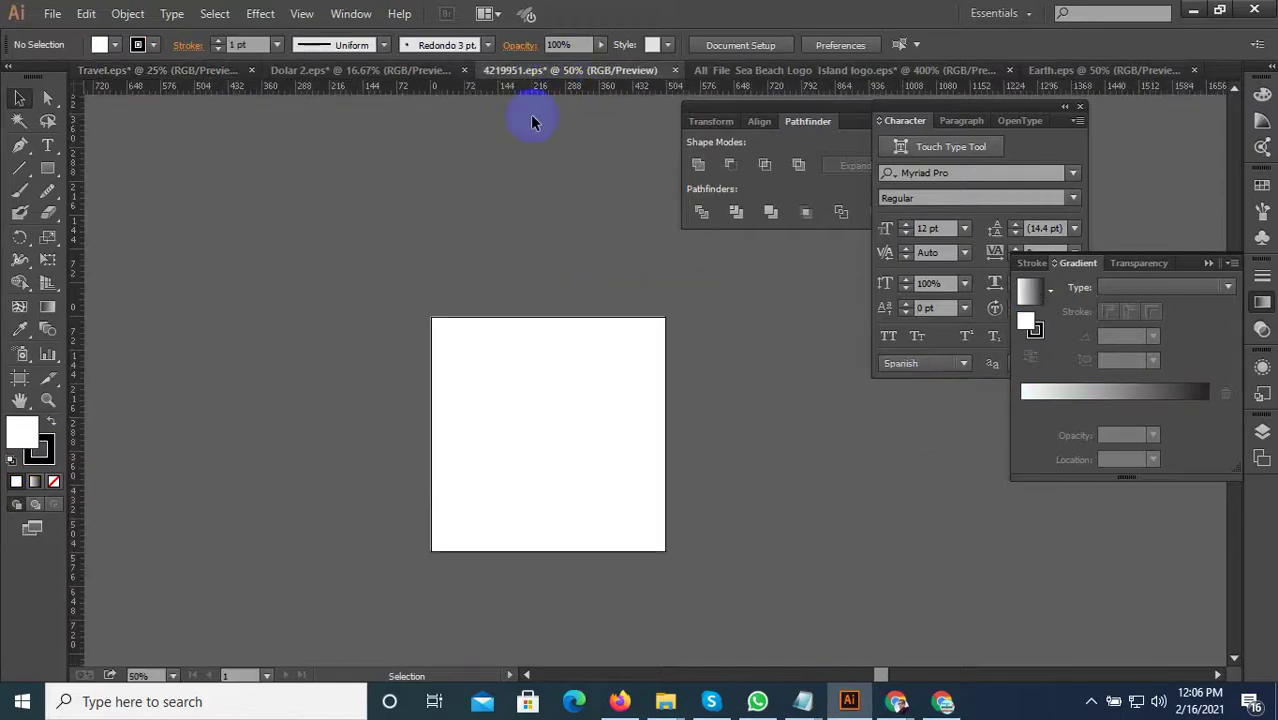
pyautogui.click(395, 69)
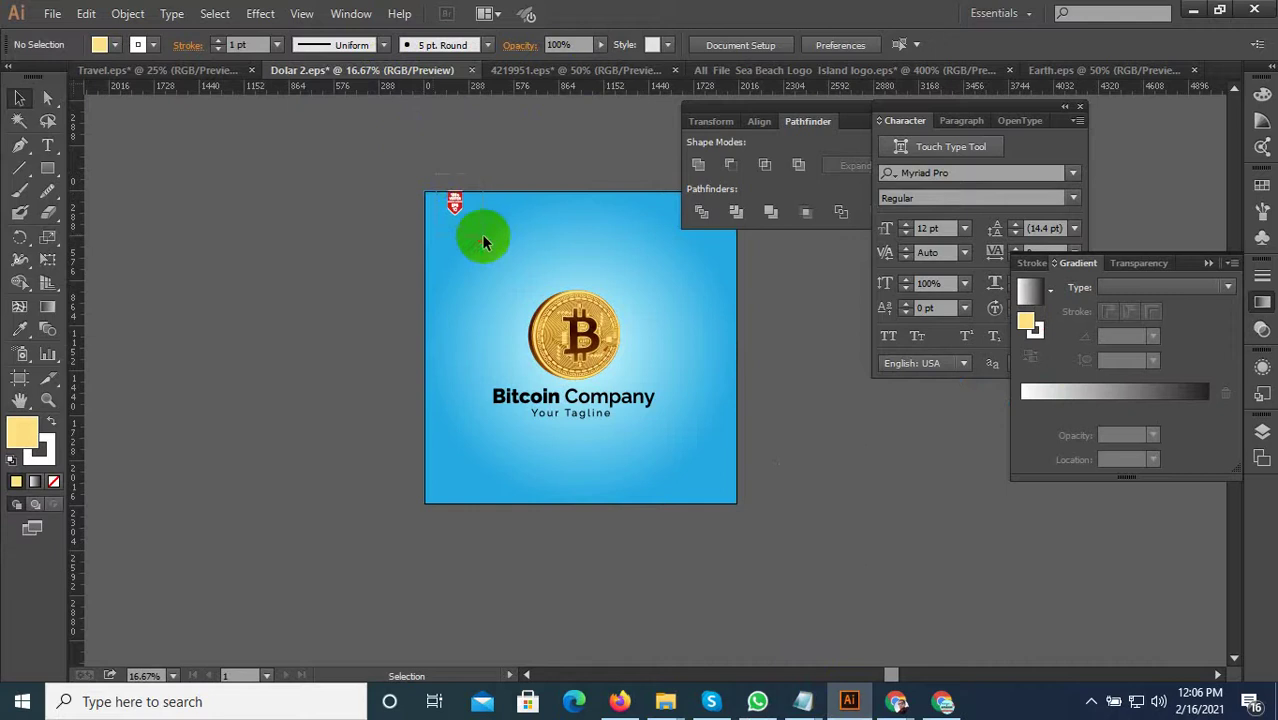
pyautogui.moveTo(483, 242); pyautogui.dragTo(408, 171)
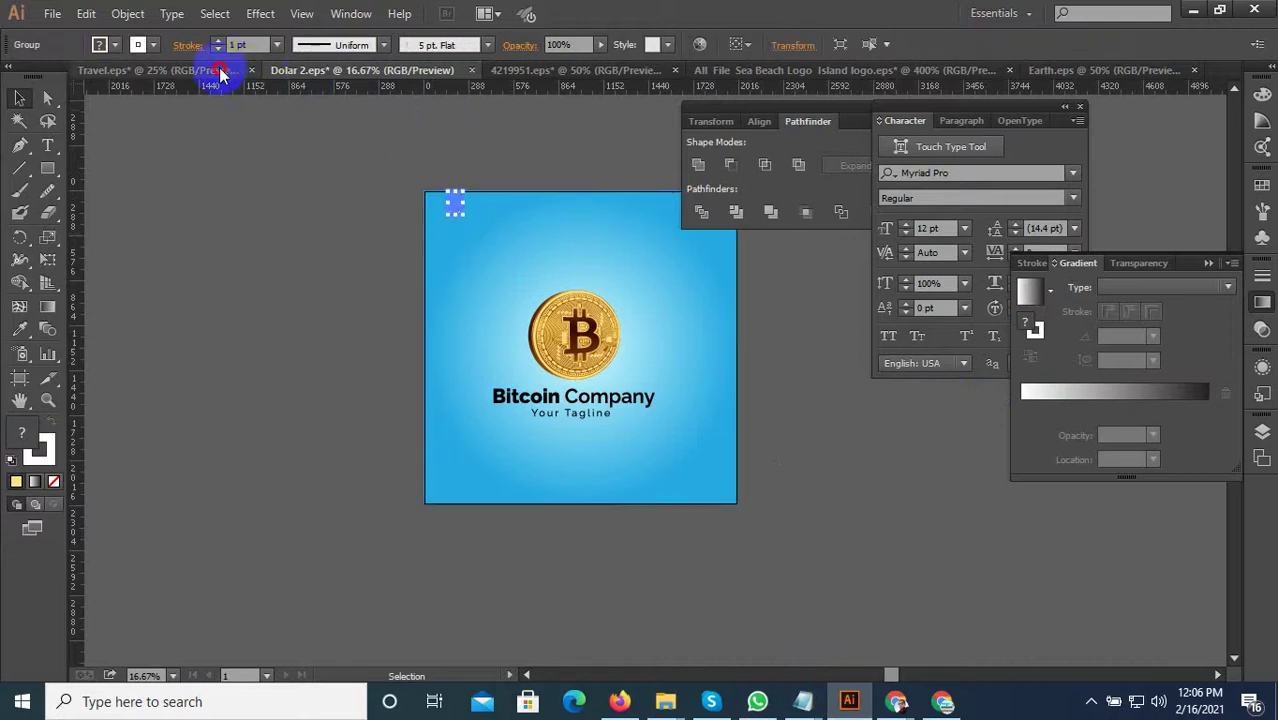
# Drag the badge into Travel.eps, placing and shrinking it at the top-left corner.
pyautogui.moveTo(222, 75); pyautogui.dragTo(651, 367)
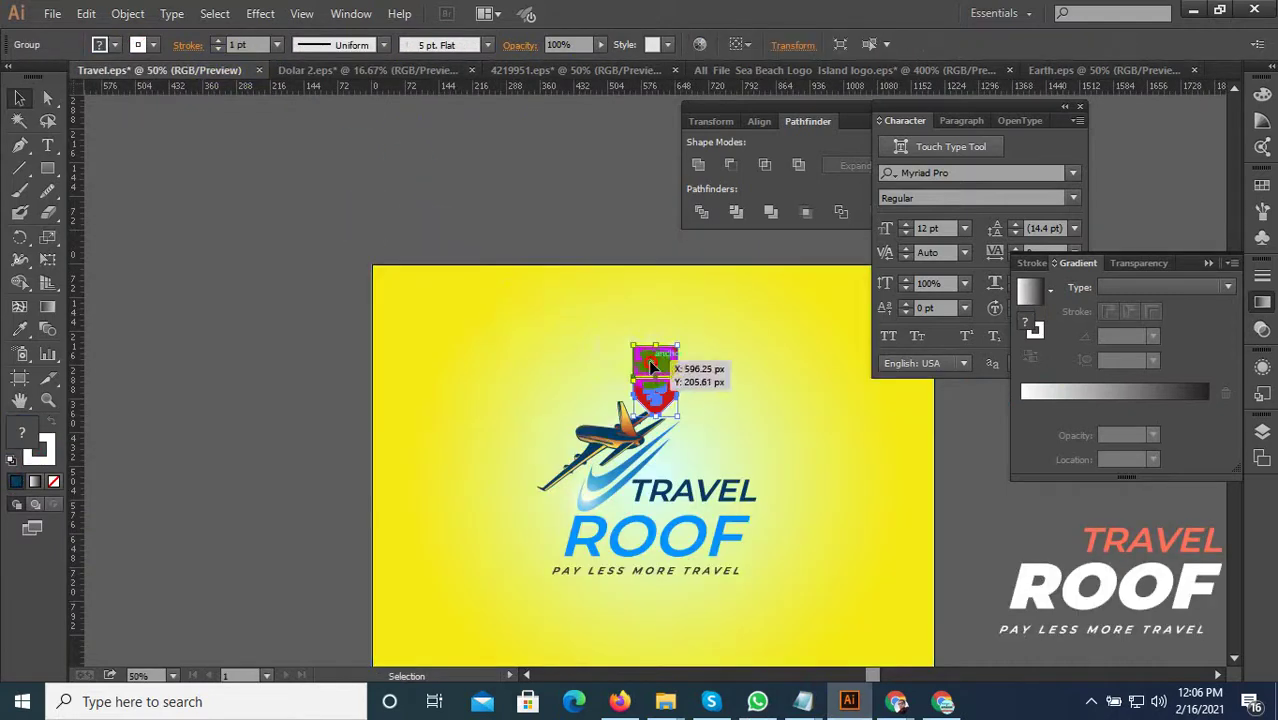
pyautogui.moveTo(651, 367); pyautogui.dragTo(456, 289)
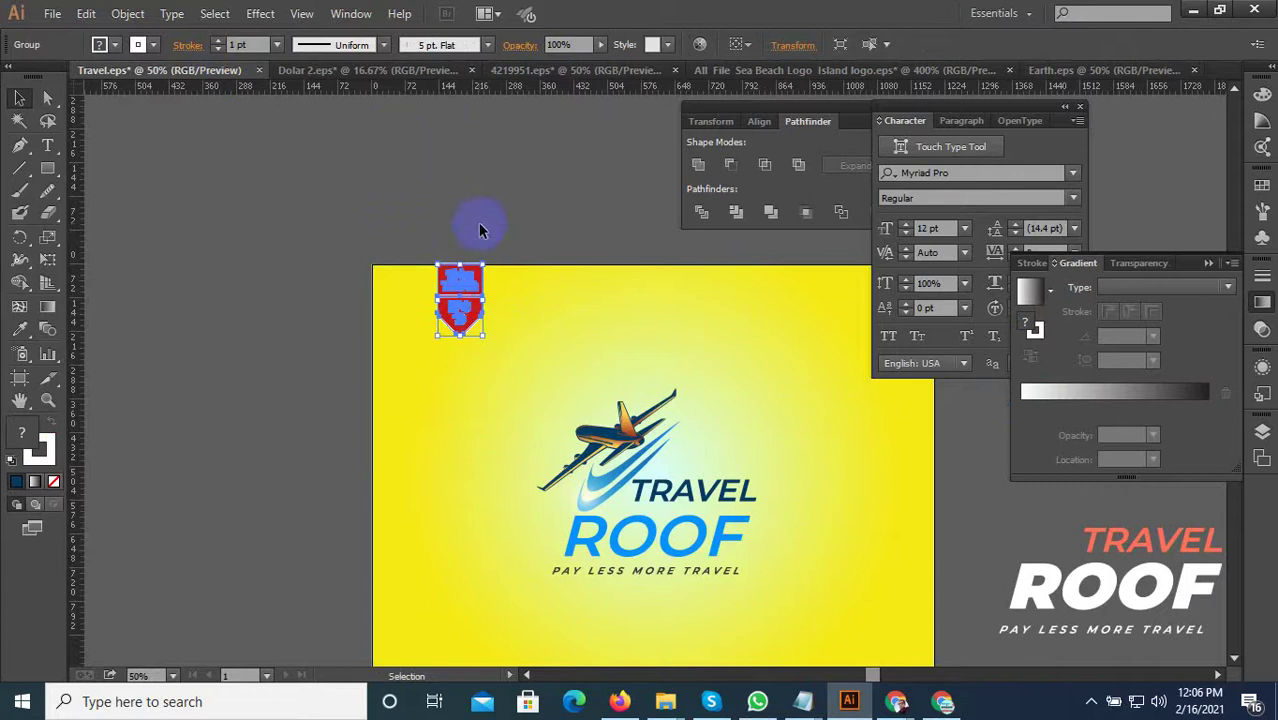
pyautogui.moveTo(483, 340); pyautogui.dragTo(468, 314)
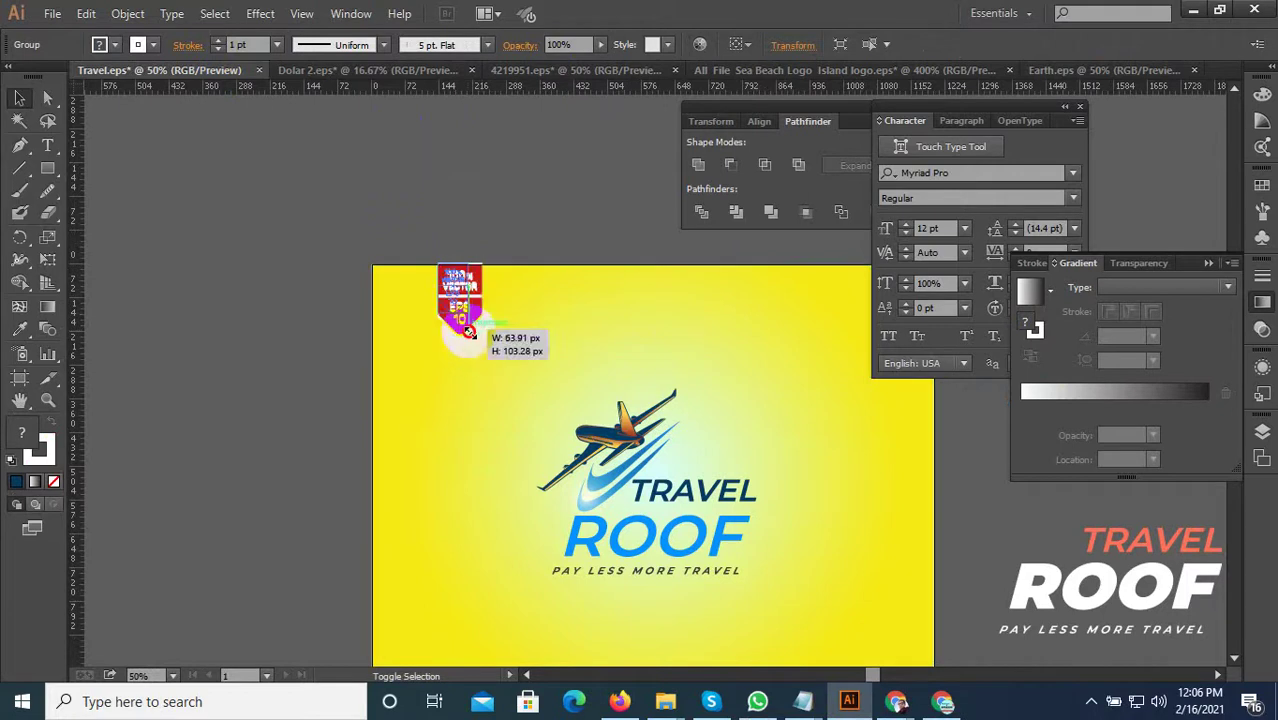
pyautogui.click(505, 180)
# Undo the badge resize and placement, removing it from the poster.
pyautogui.scroll(3, 455, 277)
pyautogui.scroll(2, 533, 286)
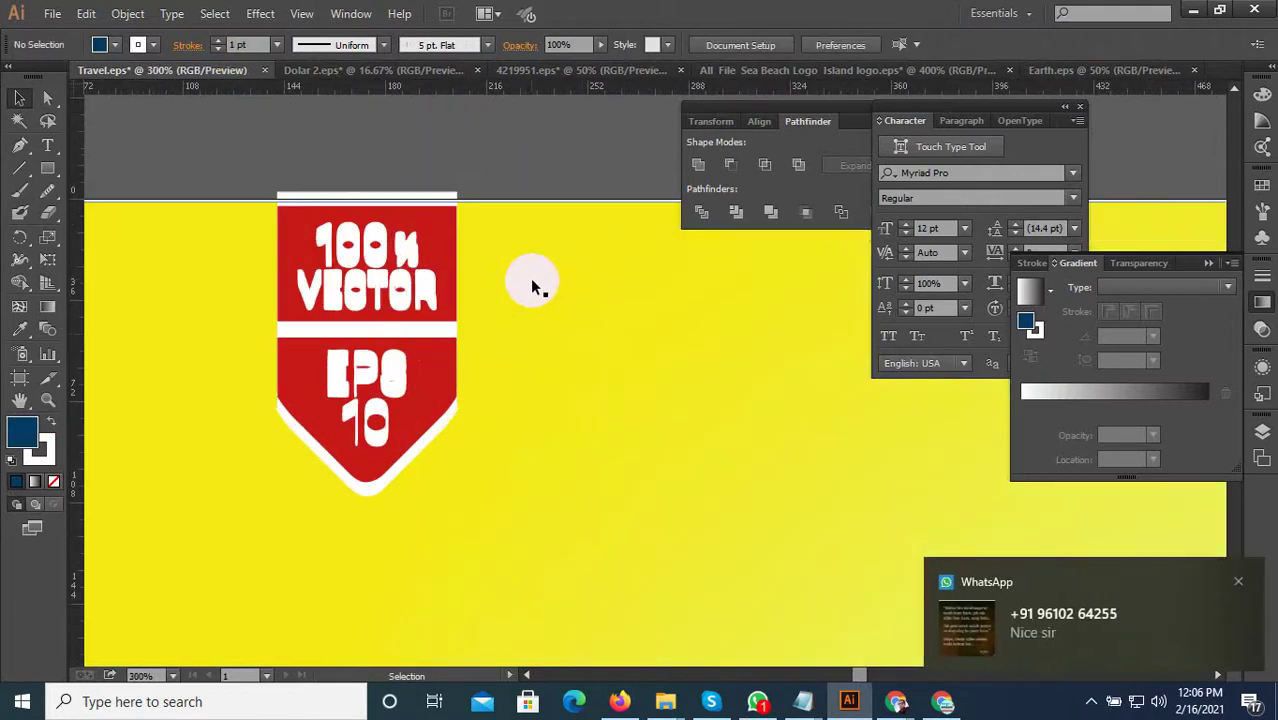
pyautogui.scroll(-3, 588, 340)
pyautogui.scroll(-2, 560, 345)
pyautogui.hotkey('ctrl', 'z')
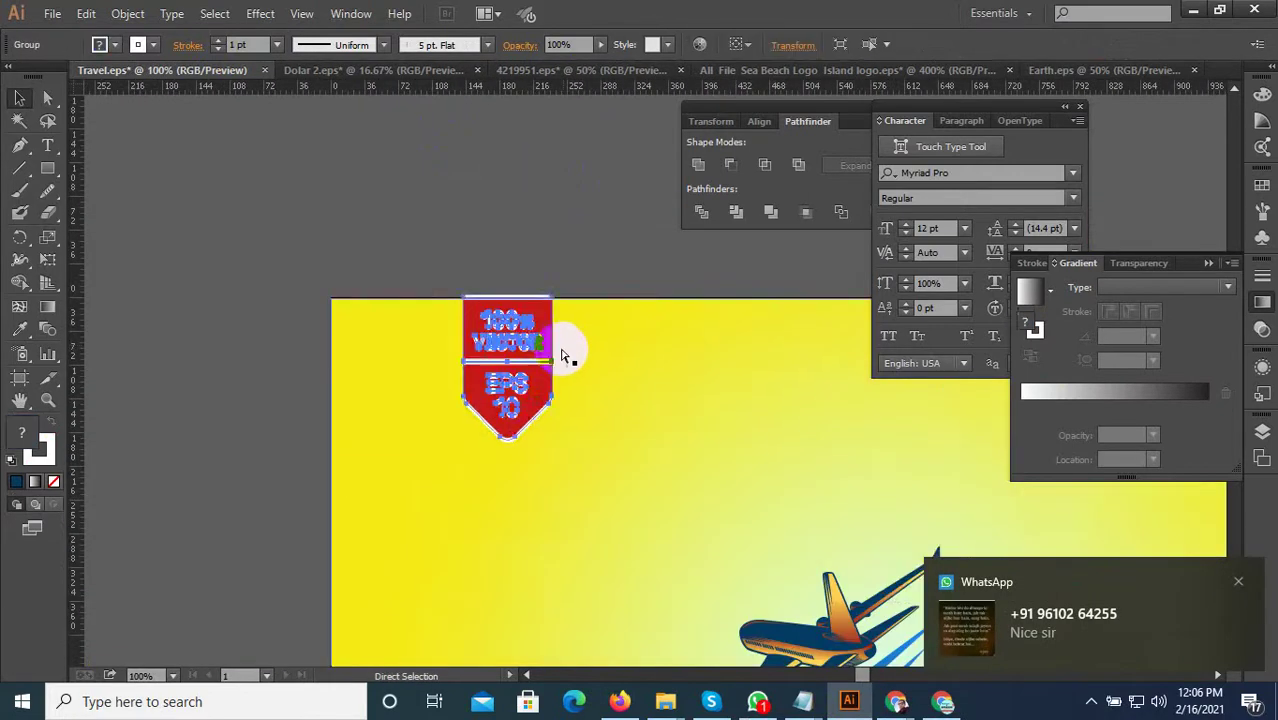
pyautogui.hotkey('ctrl', 'z')
pyautogui.hotkey('ctrl', 'z')
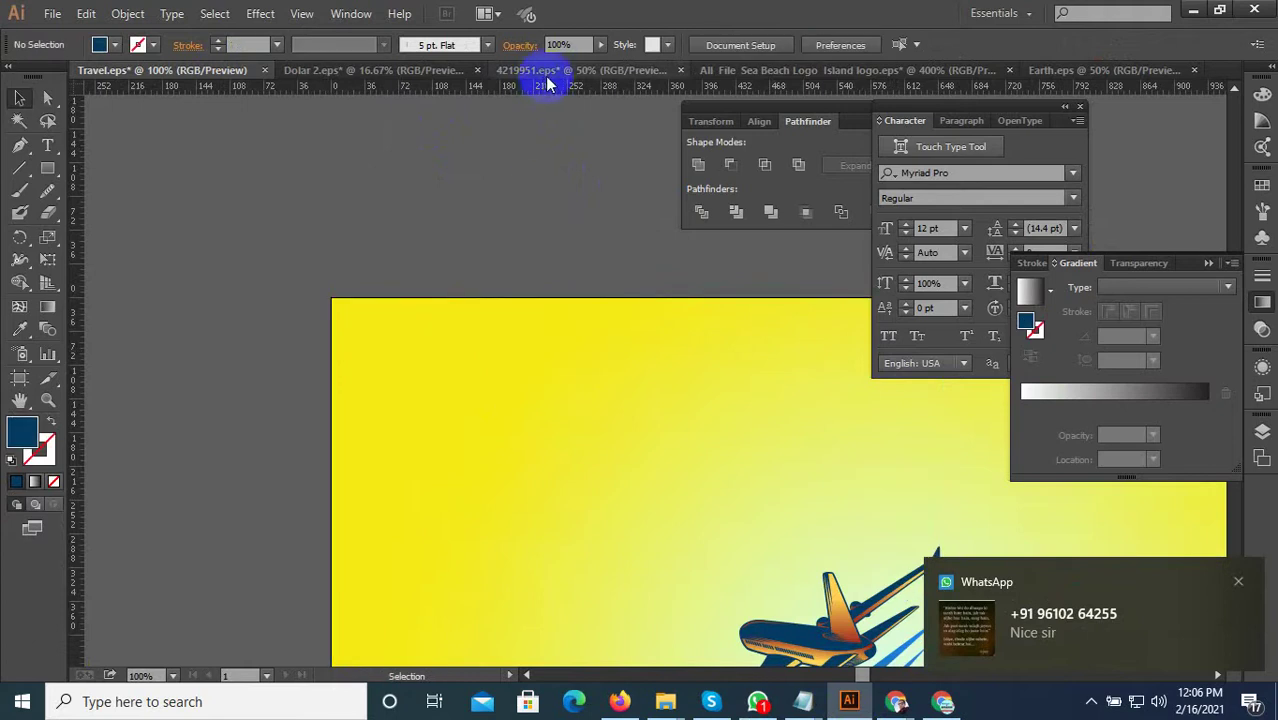
# Select the badge in Dolar 2.eps, probing its parts including the VECTOR text.
pyautogui.click(457, 205)
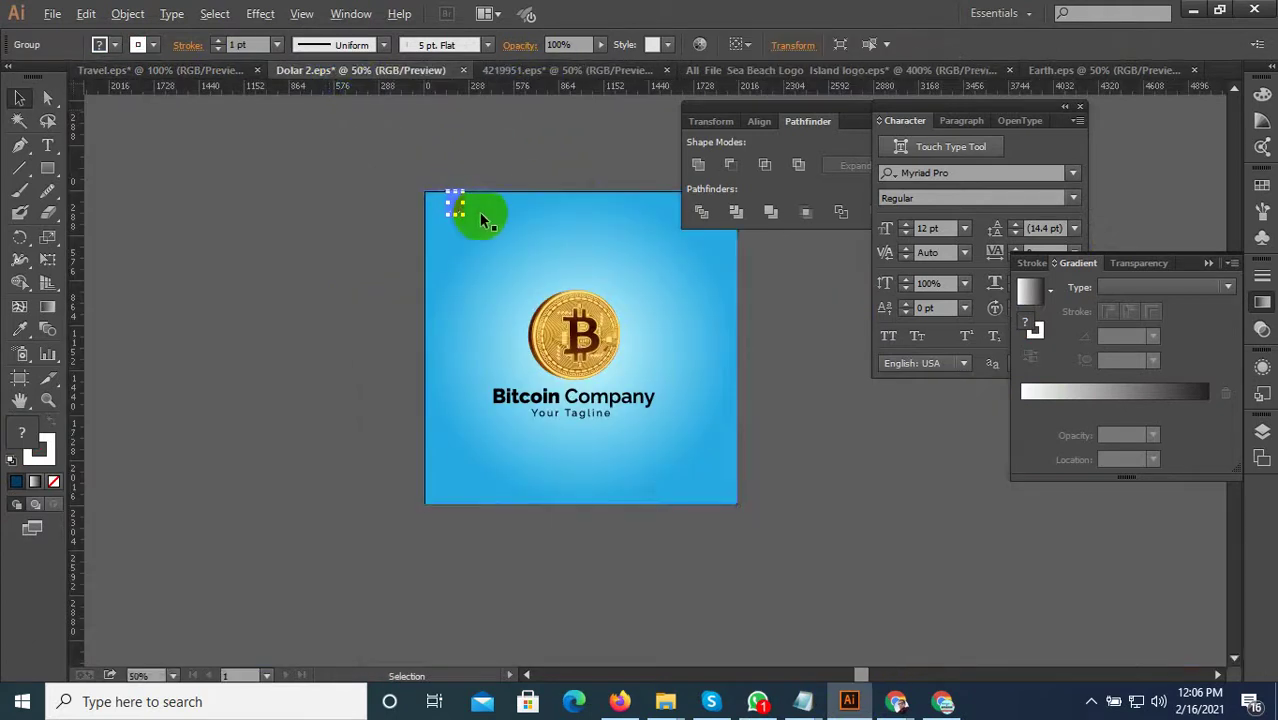
pyautogui.scroll(3, 479, 212)
pyautogui.scroll(3, 442, 186)
pyautogui.scroll(-2, 471, 309)
pyautogui.press('a')
pyautogui.click(428, 222)
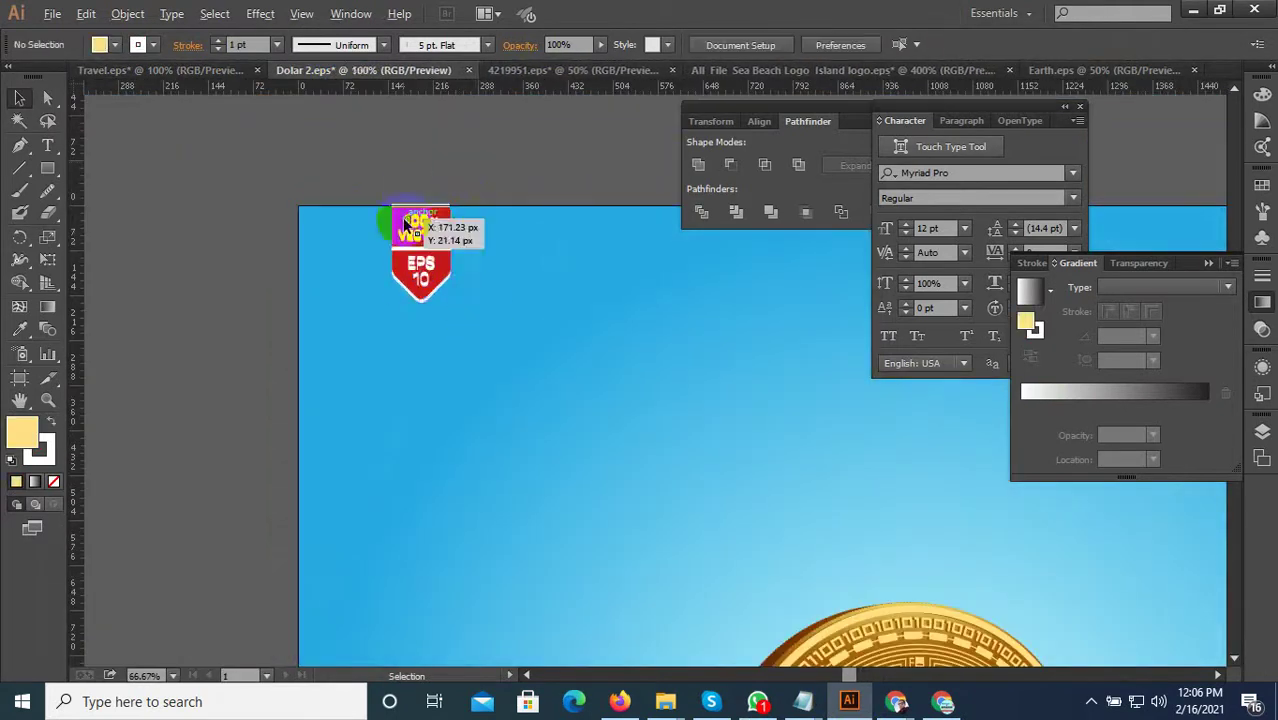
pyautogui.scroll(3, 508, 271)
pyautogui.click(522, 277)
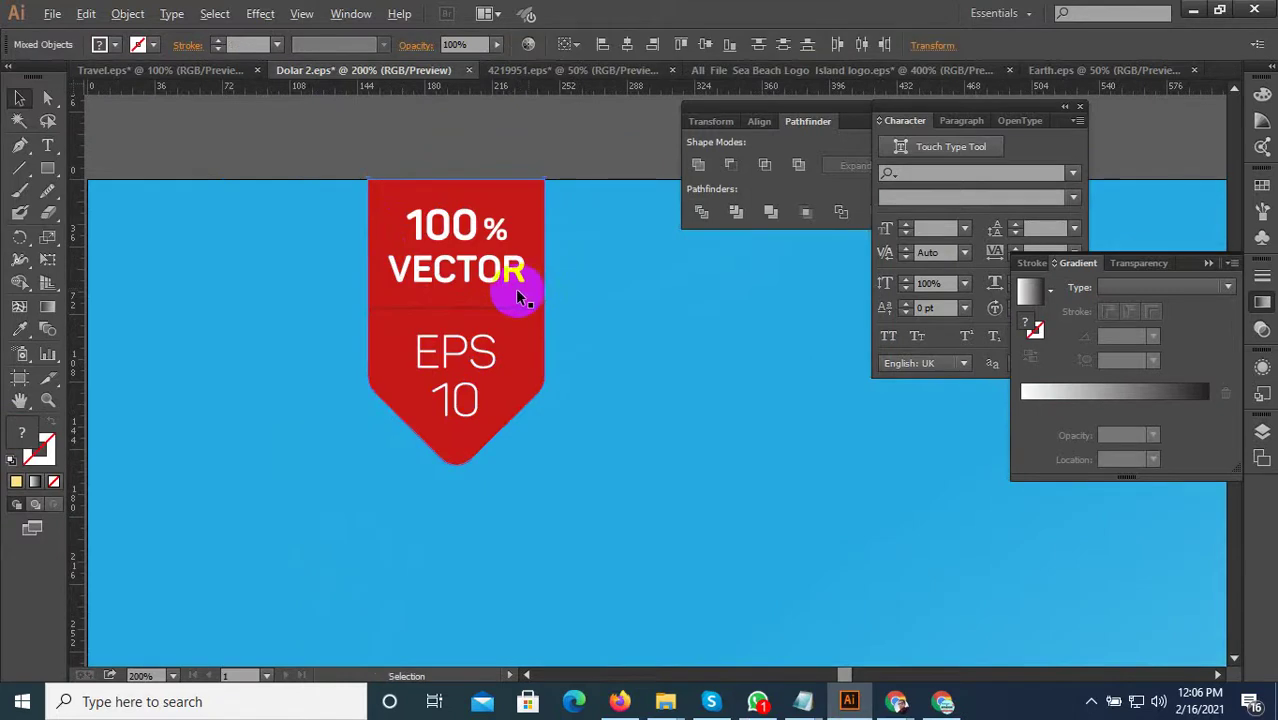
pyautogui.scroll(-2, 490, 285)
pyautogui.scroll(-2, 430, 202)
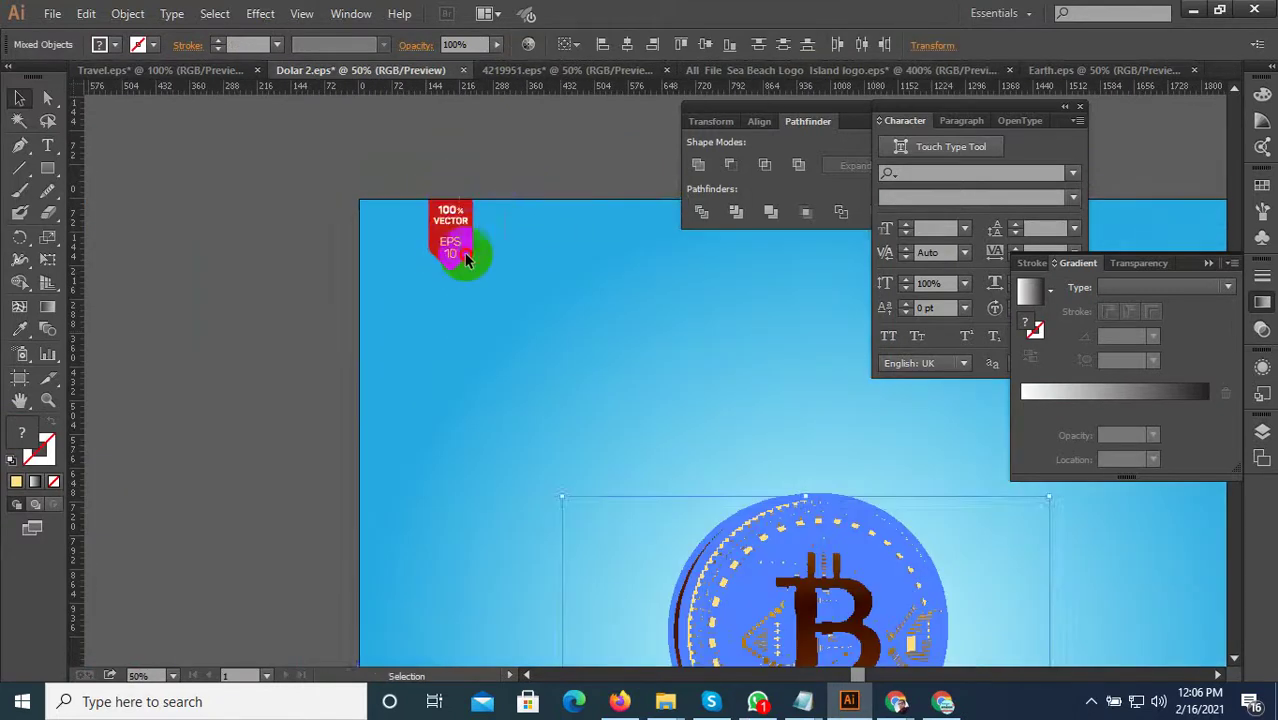
# Reselect the whole 100% VECTOR EPS 10 badge group.
pyautogui.moveTo(465, 258); pyautogui.dragTo(427, 338)
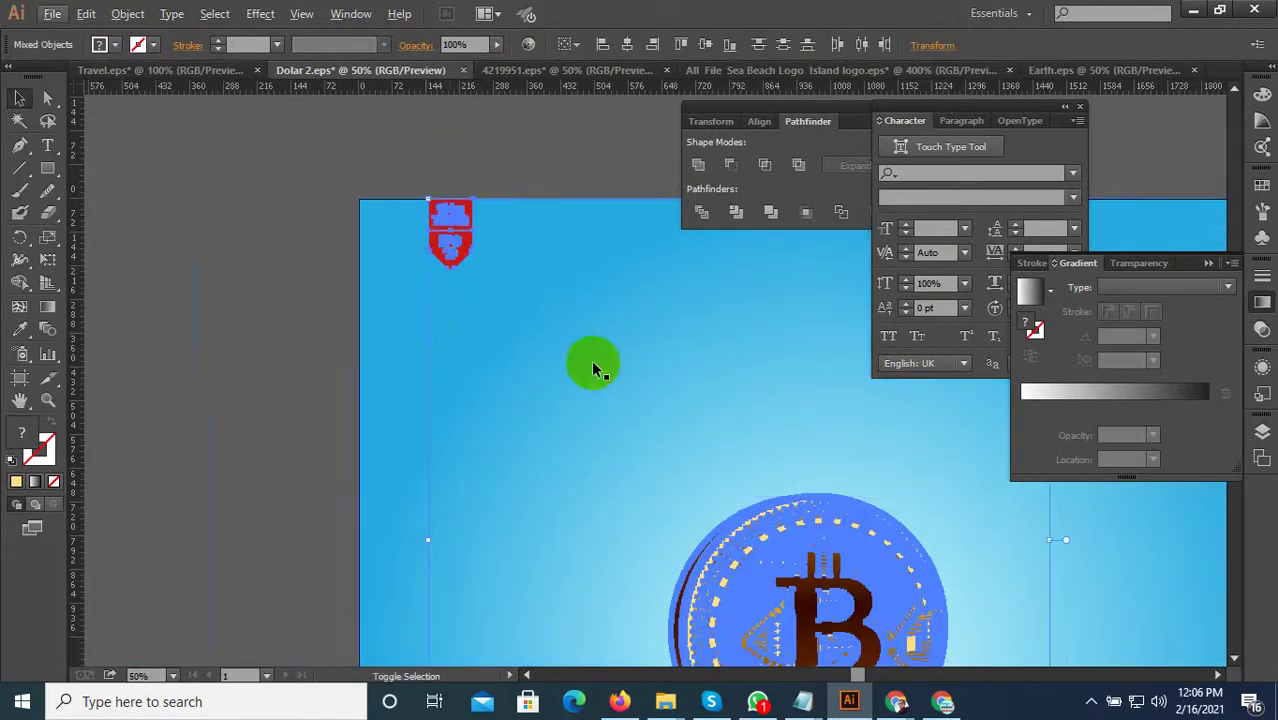
pyautogui.click(722, 543)
pyautogui.click(447, 162)
pyautogui.click(450, 210)
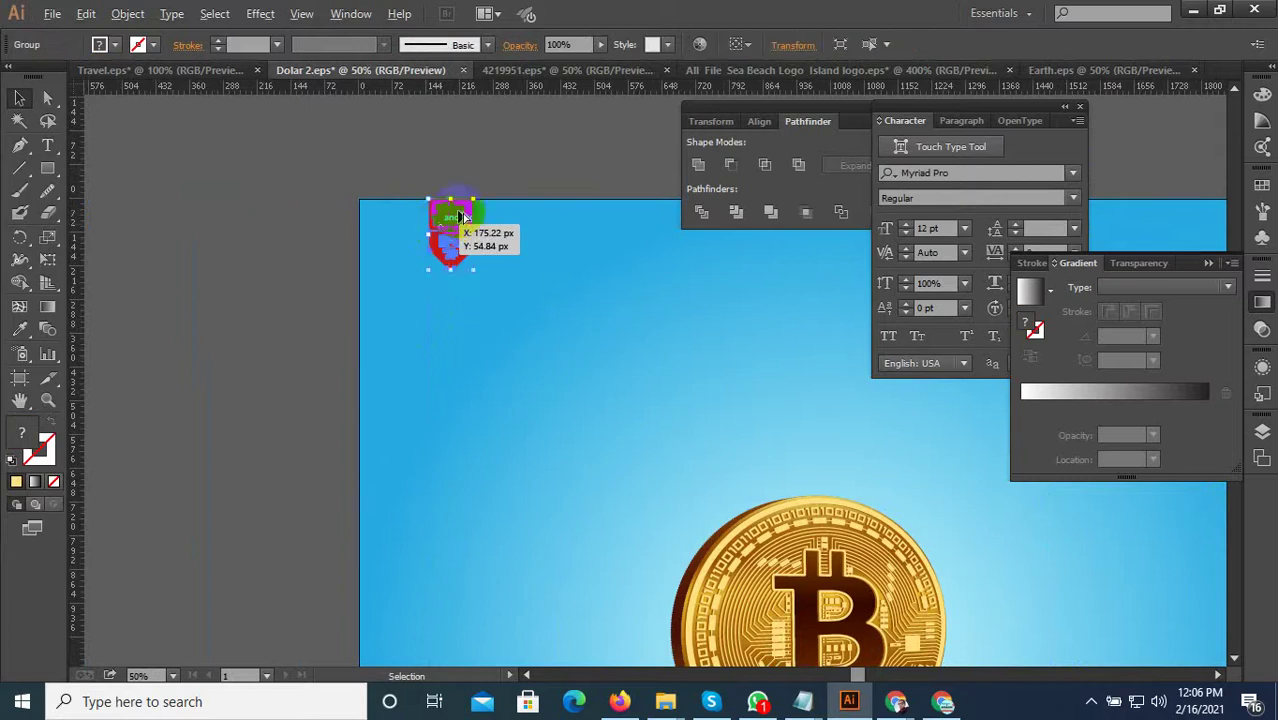
pyautogui.scroll(2, 472, 205)
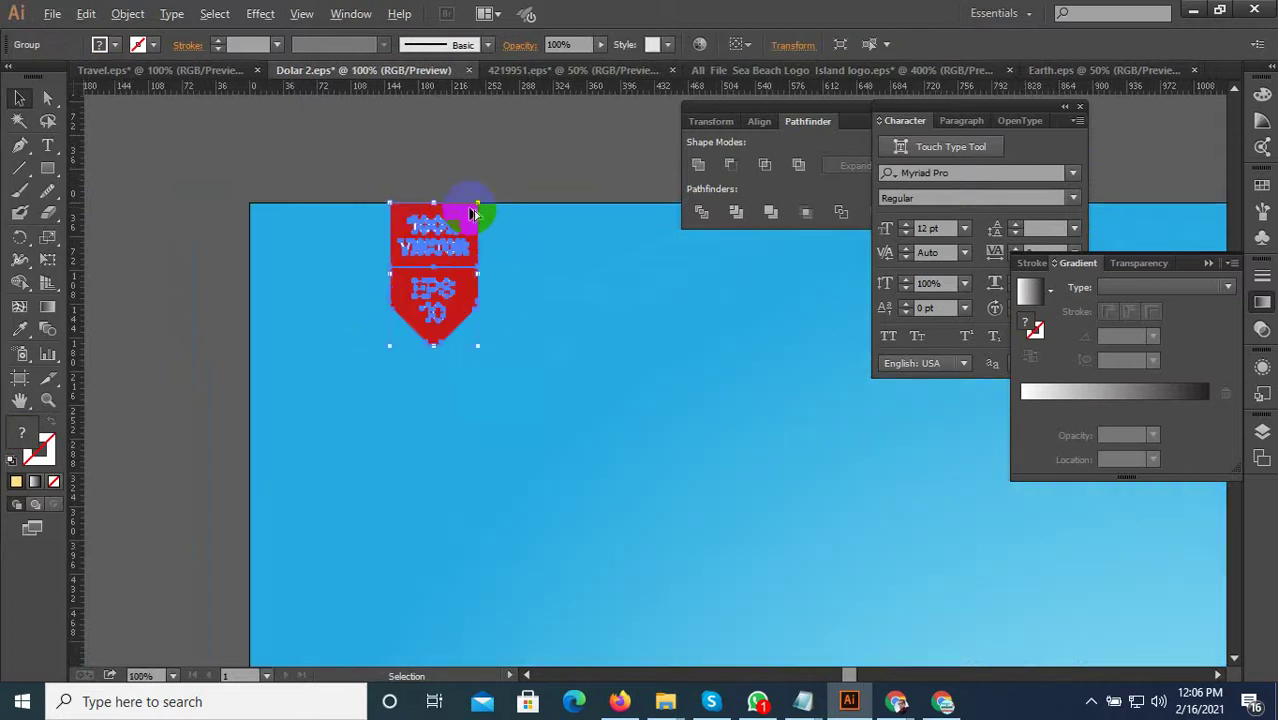
# Paste the badge onto the yellow Travel.eps poster.
pyautogui.click(197, 82)
pyautogui.click(436, 365)
pyautogui.hotkey('ctrl', 'v')
pyautogui.scroll(2, 638, 352)
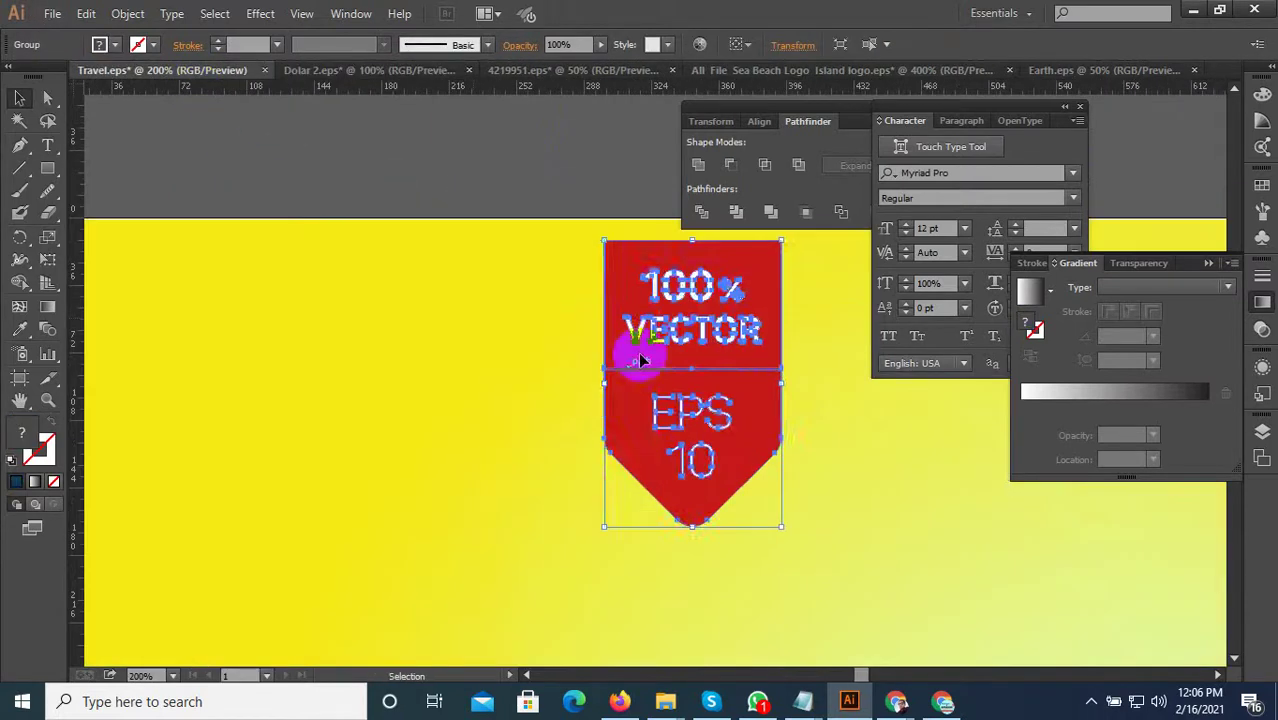
# Move the badge to the poster's top-left edge, shrink it to corner size and deselect.
pyautogui.moveTo(638, 352); pyautogui.dragTo(228, 314)
pyautogui.scroll(-1, 471, 345)
pyautogui.scroll(2, 367, 308)
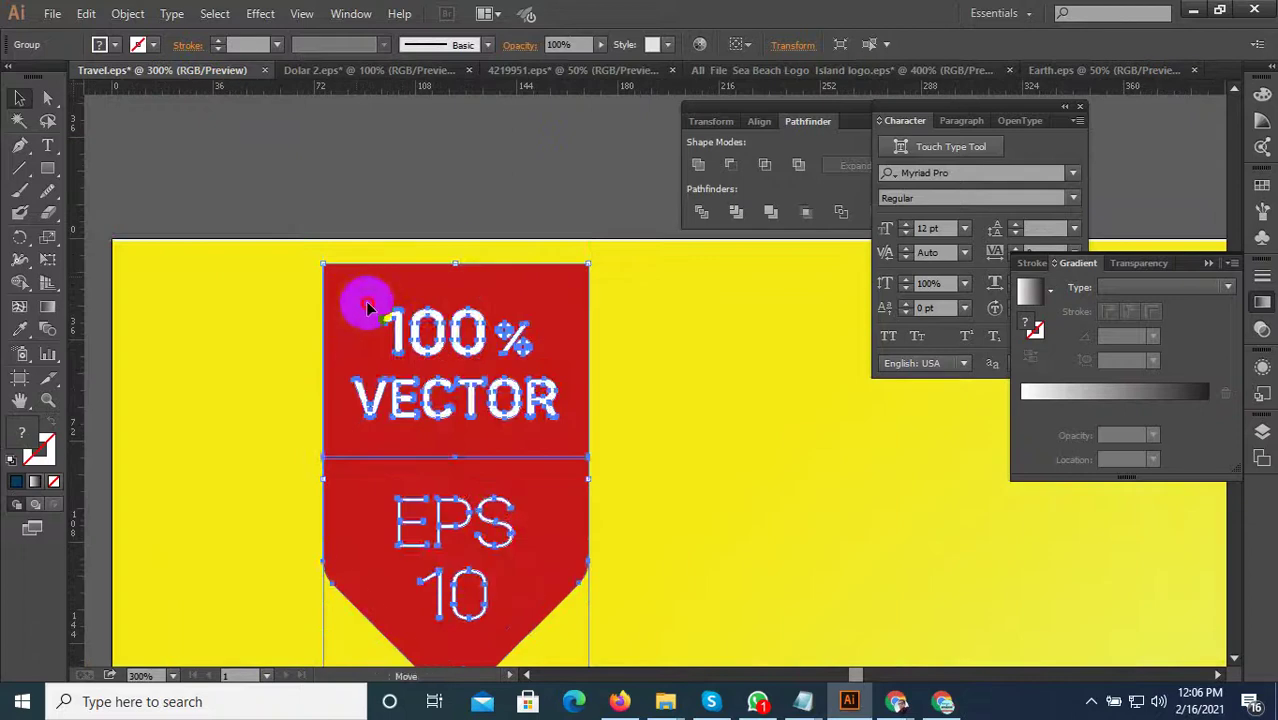
pyautogui.moveTo(367, 308); pyautogui.dragTo(367, 285)
pyautogui.scroll(-2, 385, 393)
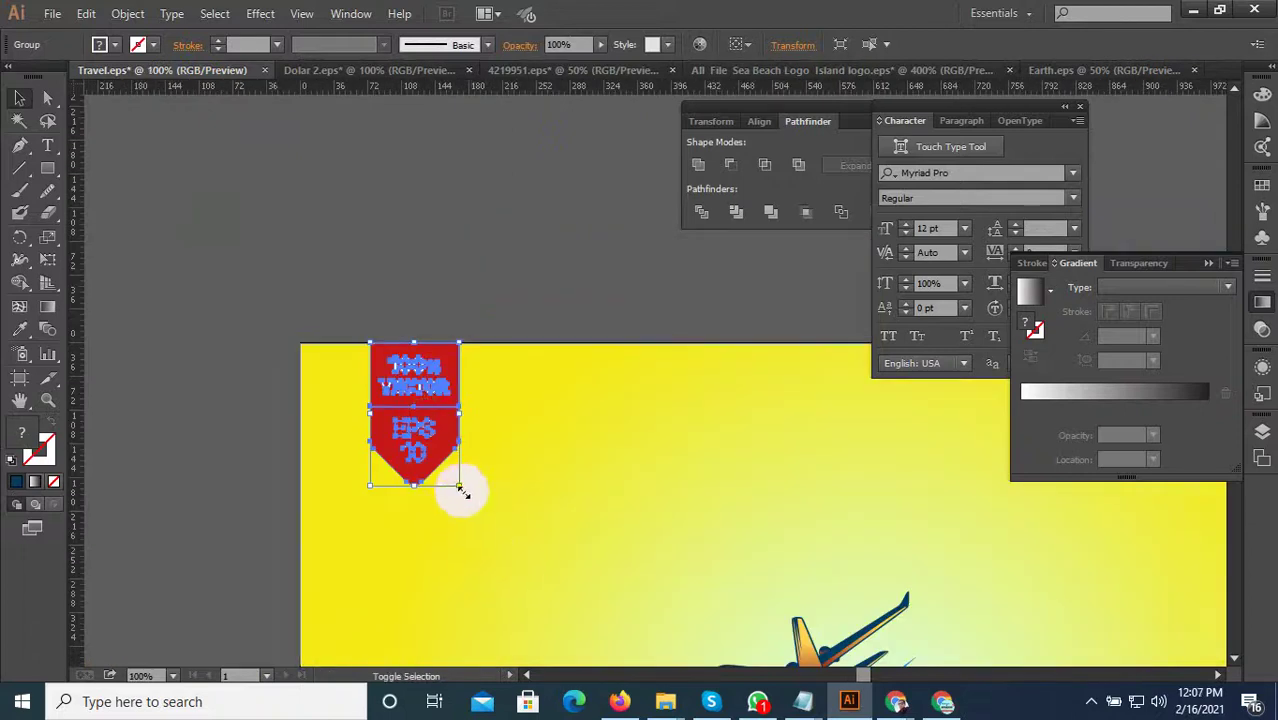
pyautogui.moveTo(461, 490); pyautogui.dragTo(440, 453)
pyautogui.hotkey('ctrl', 'shift', 'a')
pyautogui.scroll(3, 436, 380)
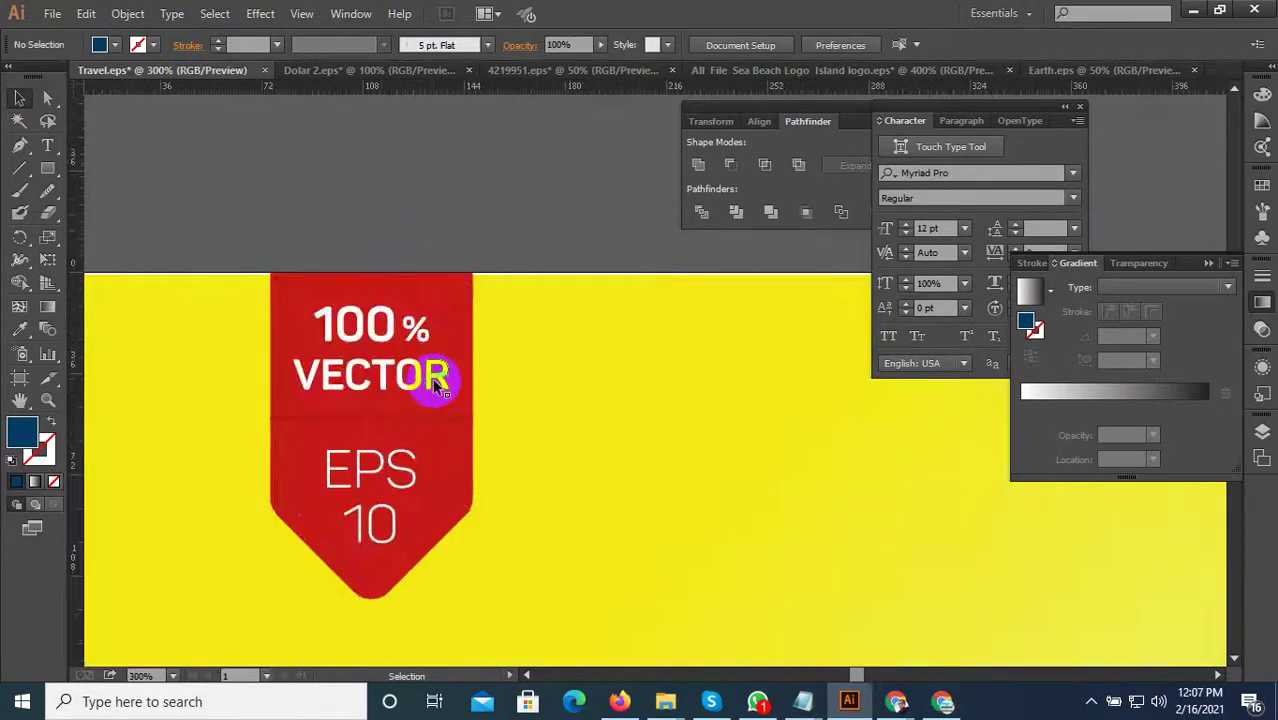
pyautogui.scroll(-5, 398, 296)
pyautogui.scroll(-2, 434, 281)
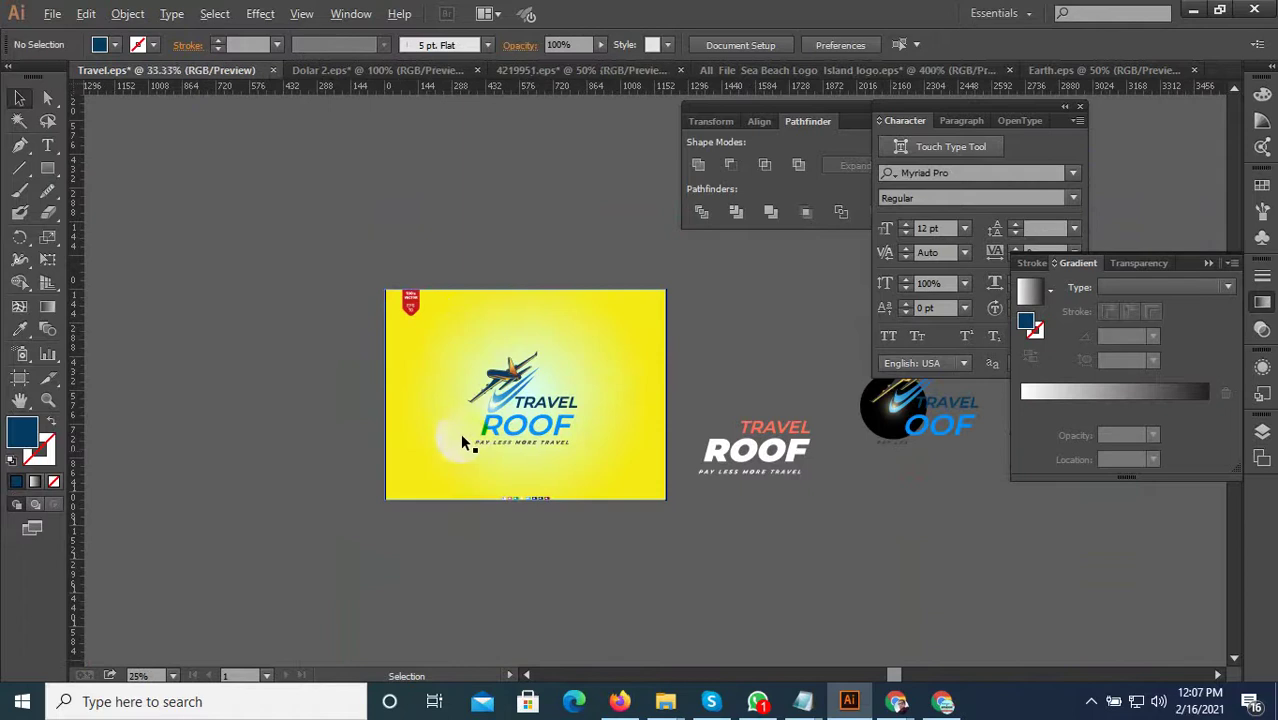
# Save Travel.eps with File > Save.
pyautogui.scroll(2, 460, 433)
pyautogui.scroll(2, 398, 180)
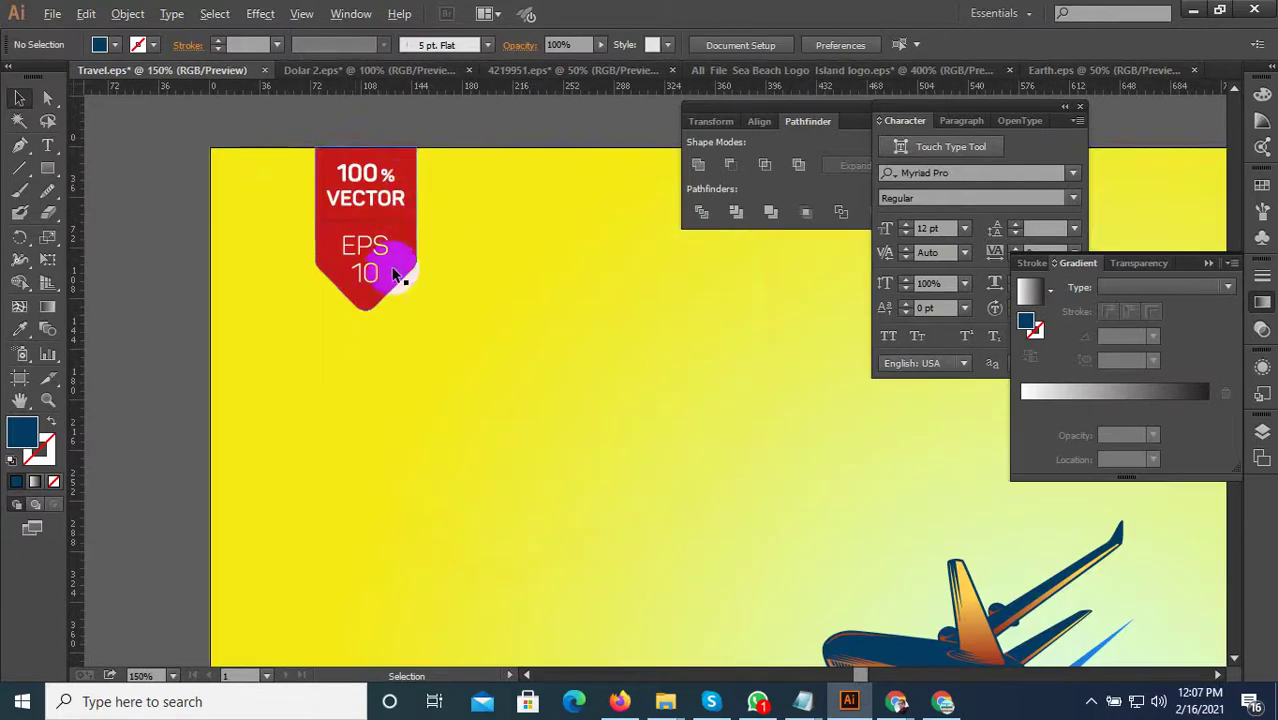
pyautogui.scroll(-2, 419, 289)
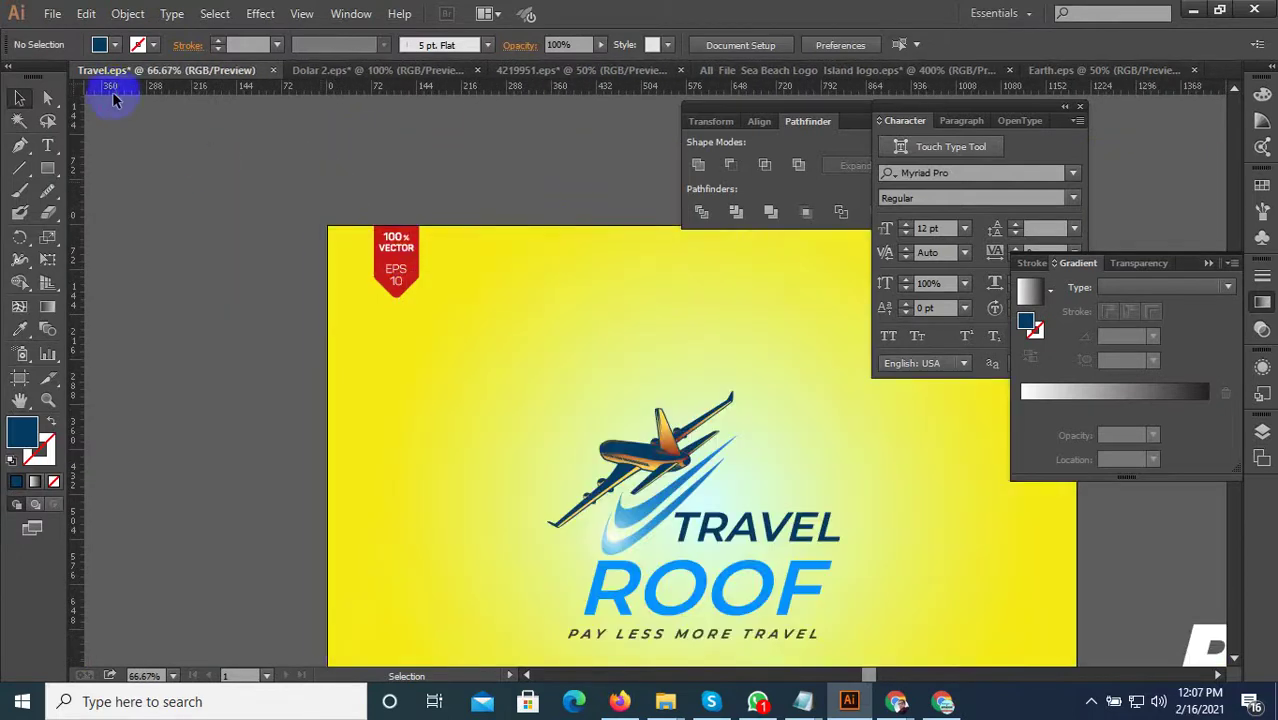
pyautogui.click(52, 13)
pyautogui.click(108, 170)
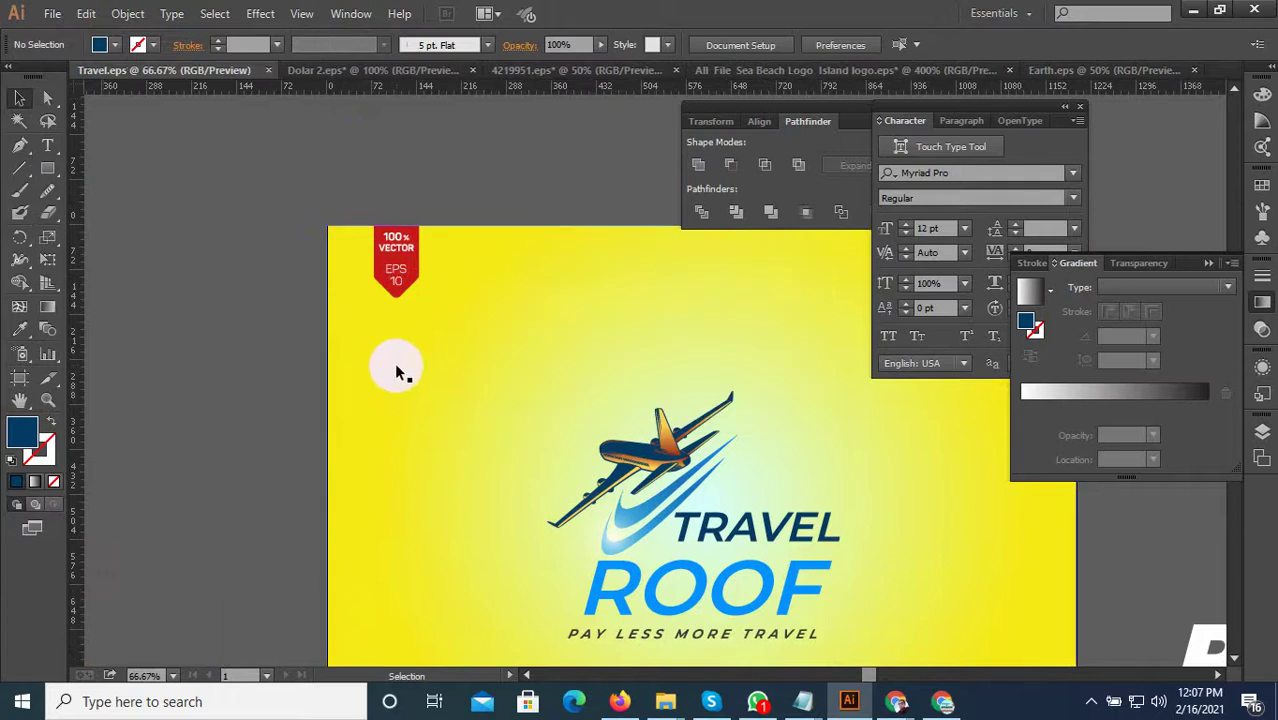
# Switch to the WhatsApp chat to see the client's reply.
pyautogui.scroll(-1, 405, 368)
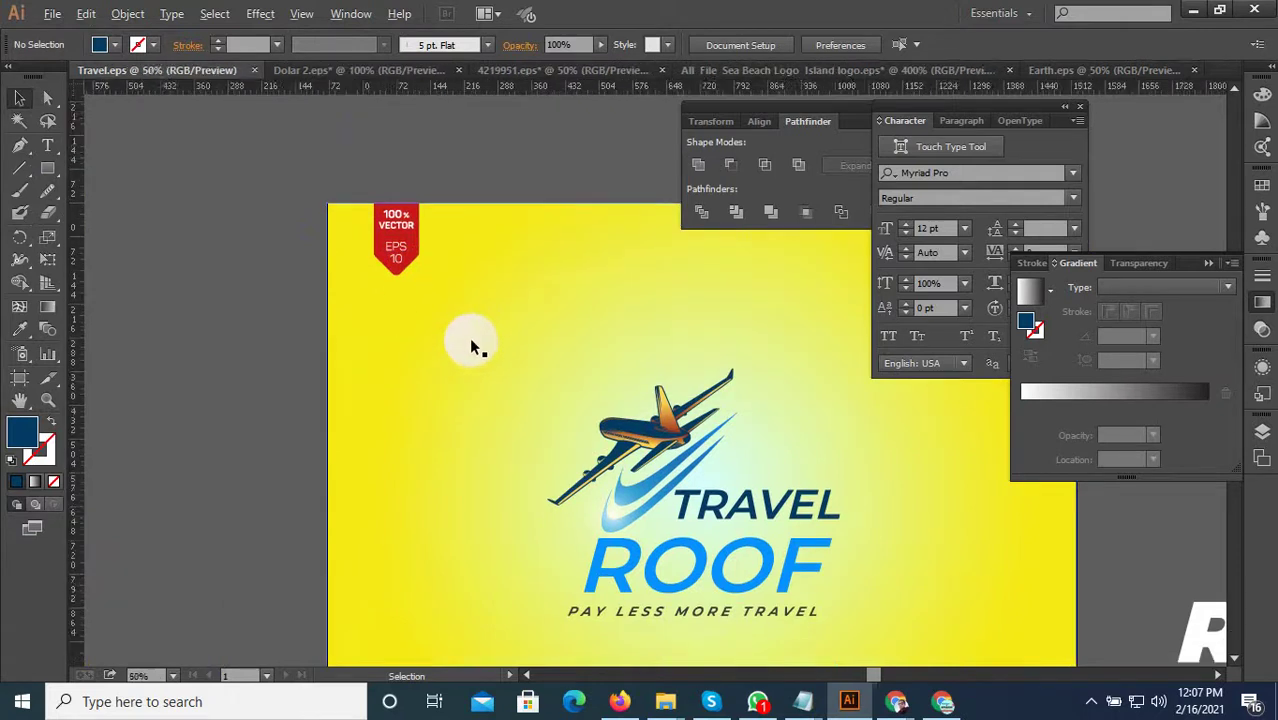
pyautogui.scroll(-2, 469, 337)
pyautogui.click(757, 701)
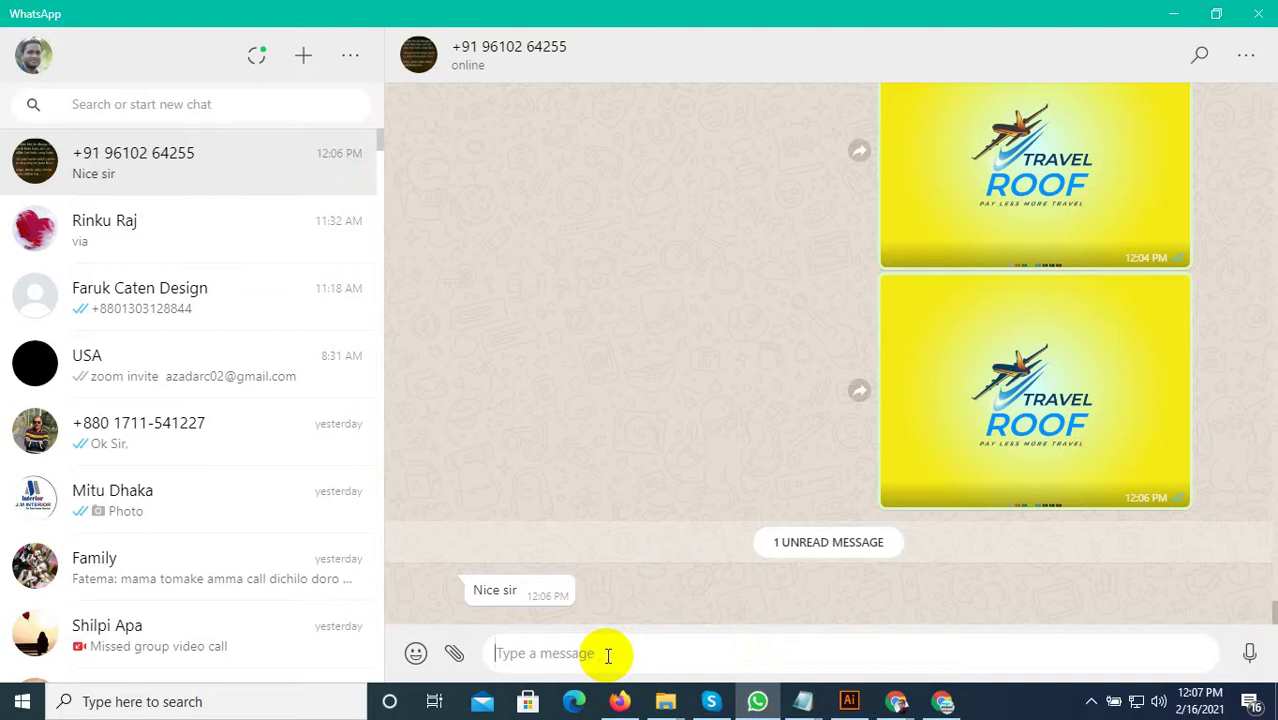
# Switch from WhatsApp back to the yellow Travel.eps poster in Illustrator.
pyautogui.click(848, 701)
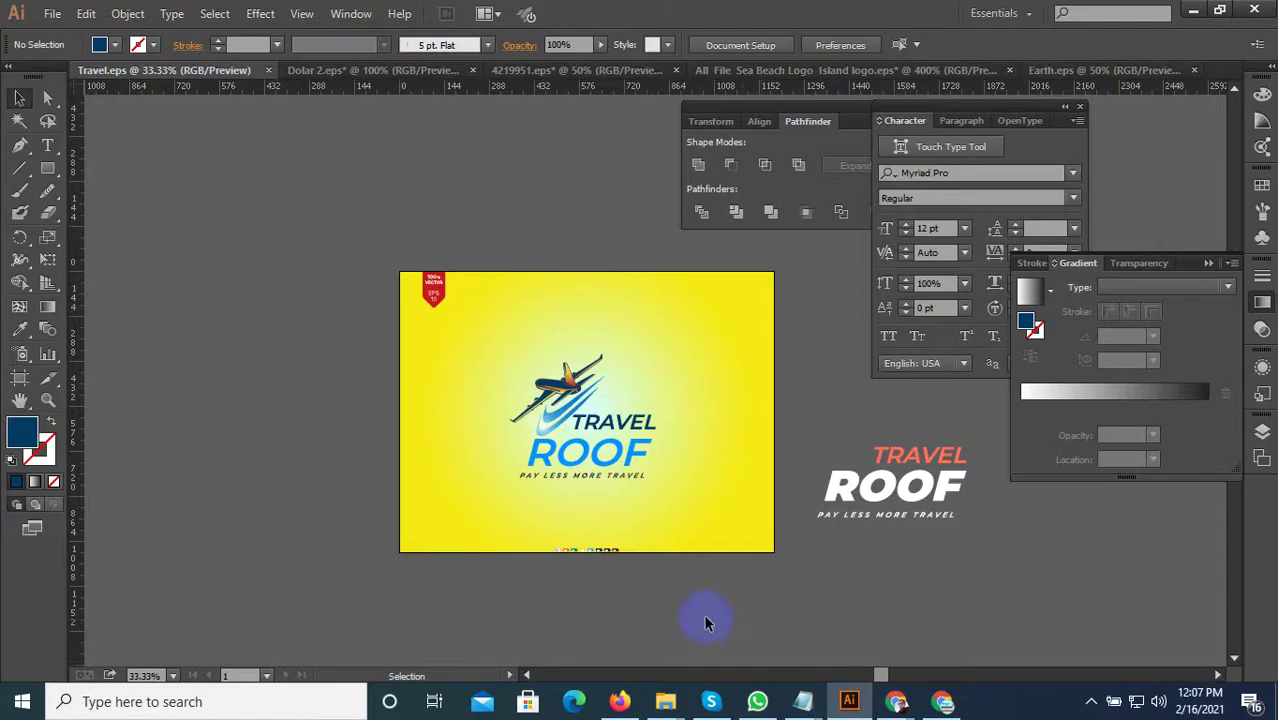
pyautogui.scroll(2, 810, 459)
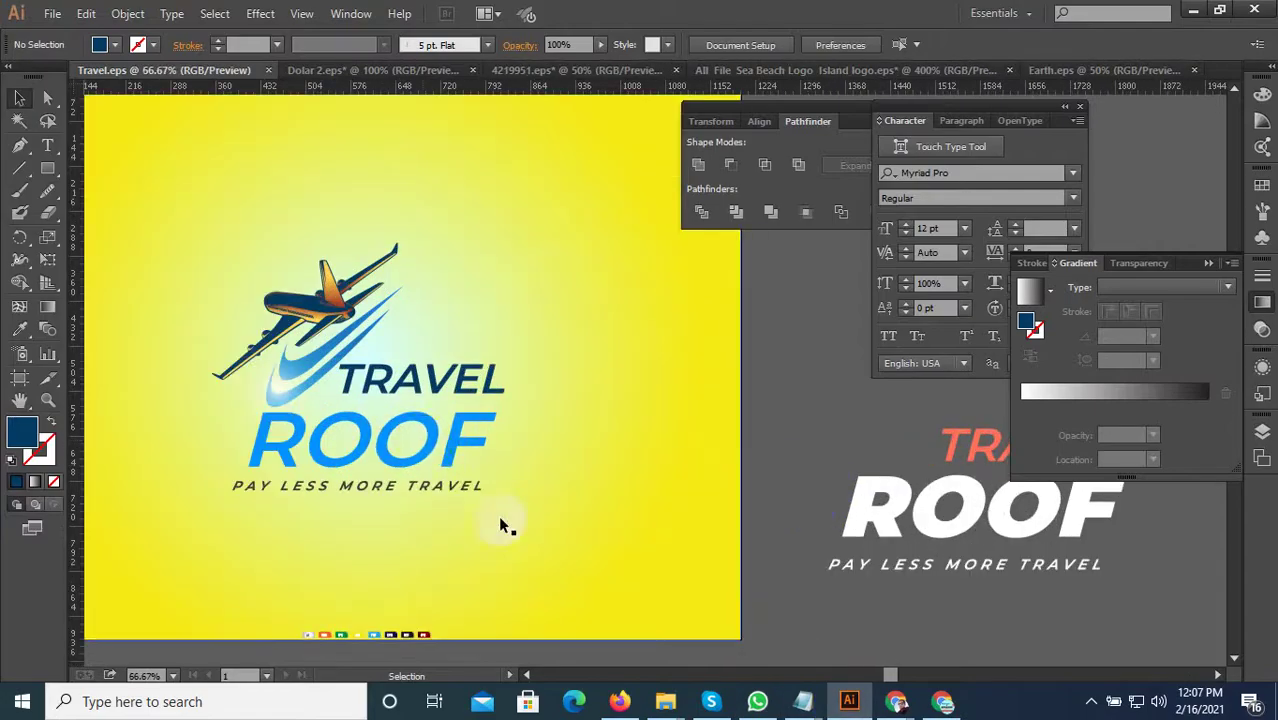
# Select the blue TRAVEL ROOF lettering and move it straight up off the artboard.
pyautogui.scroll(-2, 545, 538)
pyautogui.scroll(2, 736, 569)
pyautogui.scroll(-1, 826, 572)
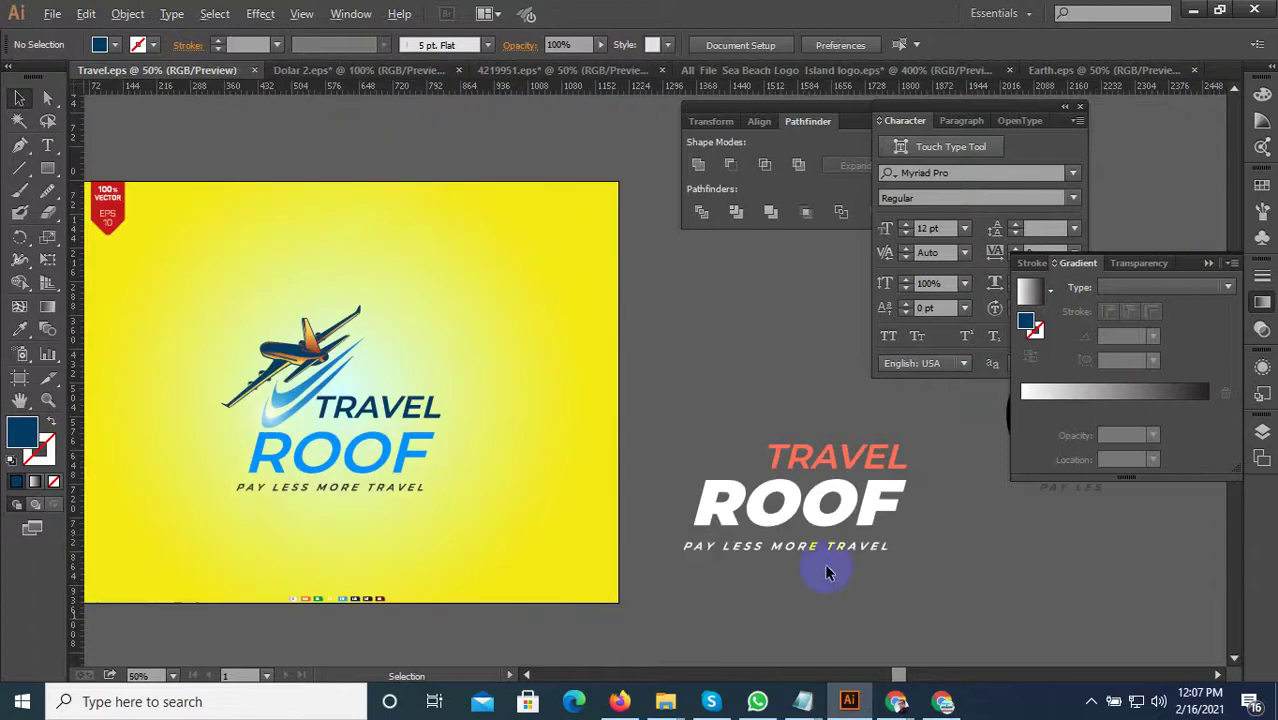
pyautogui.moveTo(388, 405); pyautogui.dragTo(390, 404)
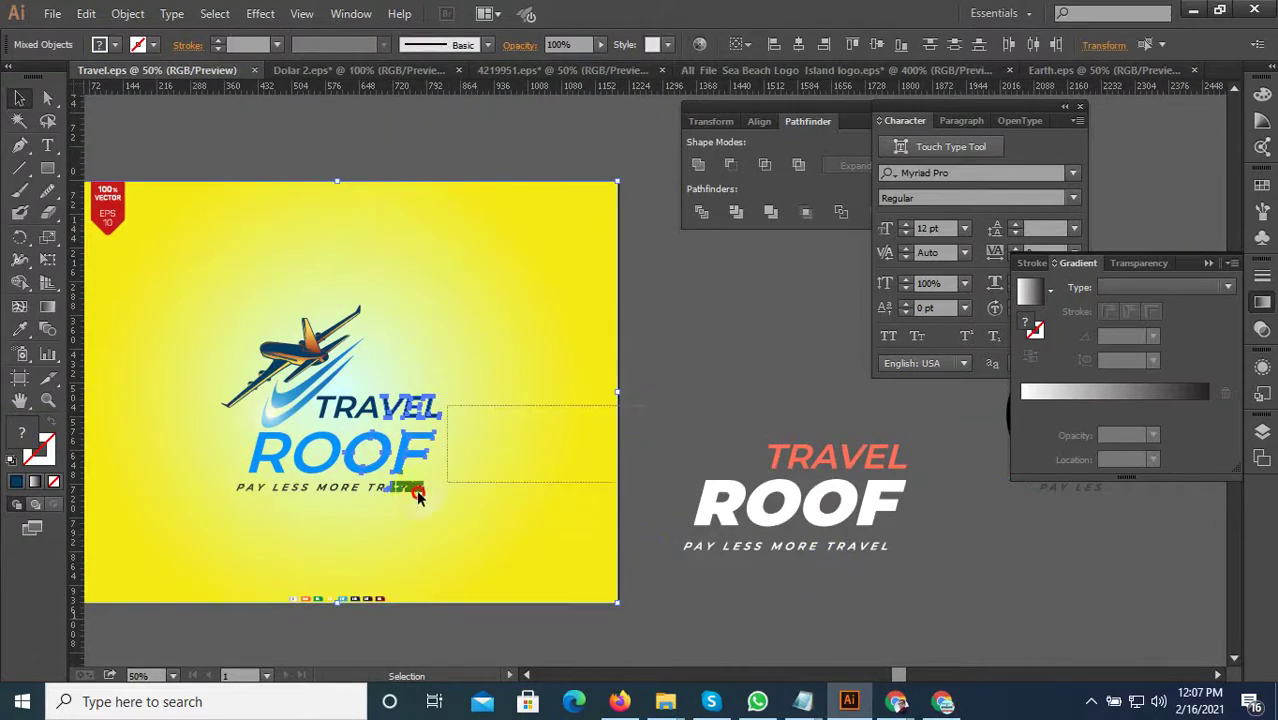
pyautogui.moveTo(215, 520); pyautogui.dragTo(380, 145)
pyautogui.keyDown('shift'); pyautogui.click(234, 364); pyautogui.keyUp('shift')
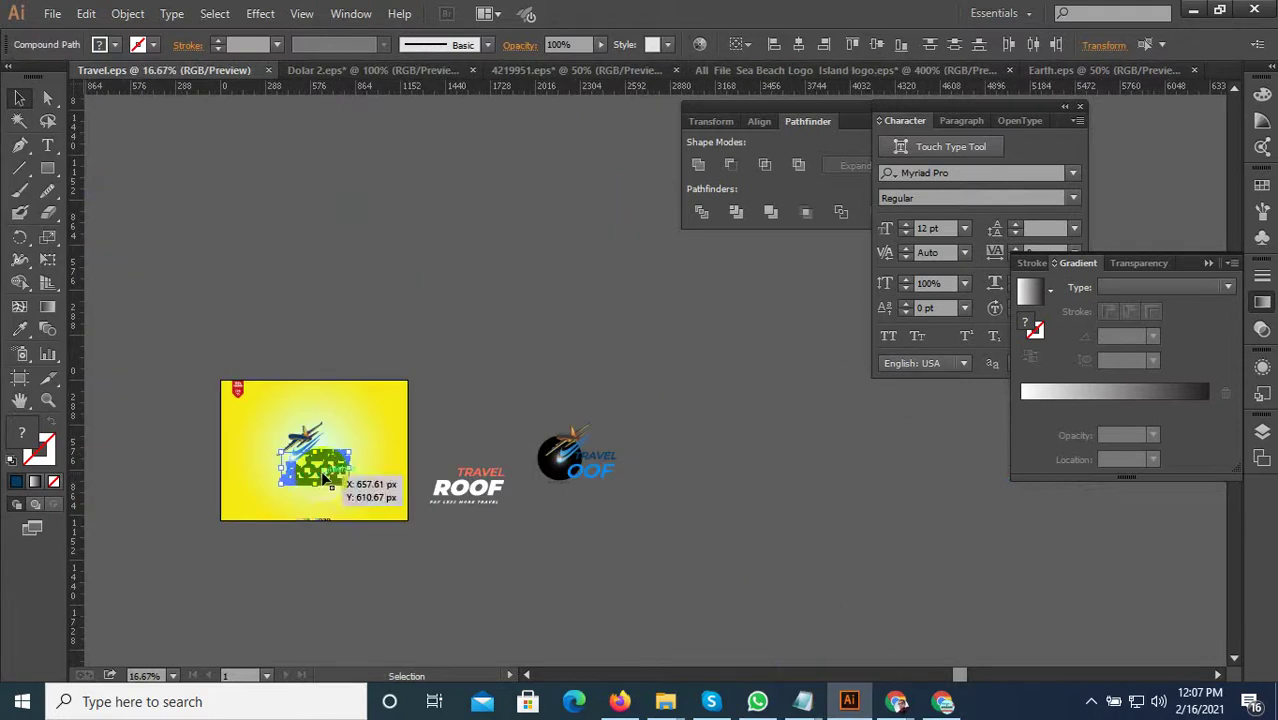
pyautogui.scroll(2, 333, 425)
pyautogui.moveTo(280, 510); pyautogui.dragTo(233, 570)
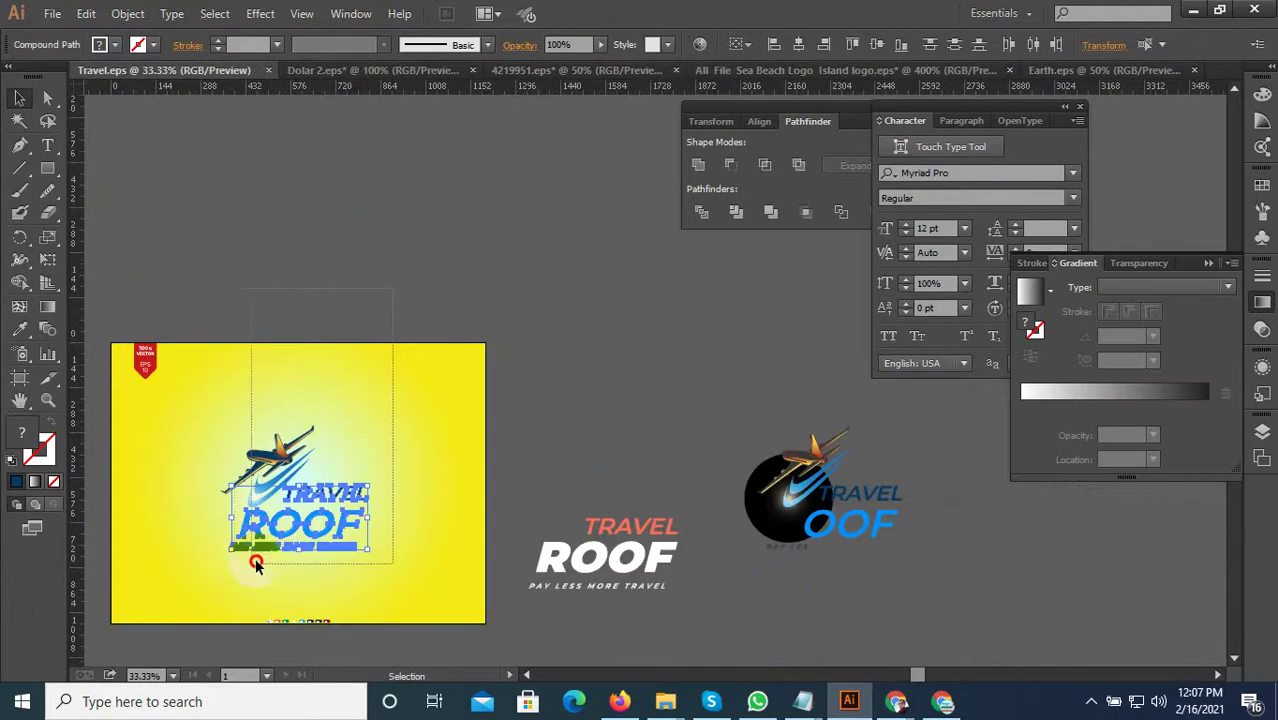
pyautogui.click(309, 336)
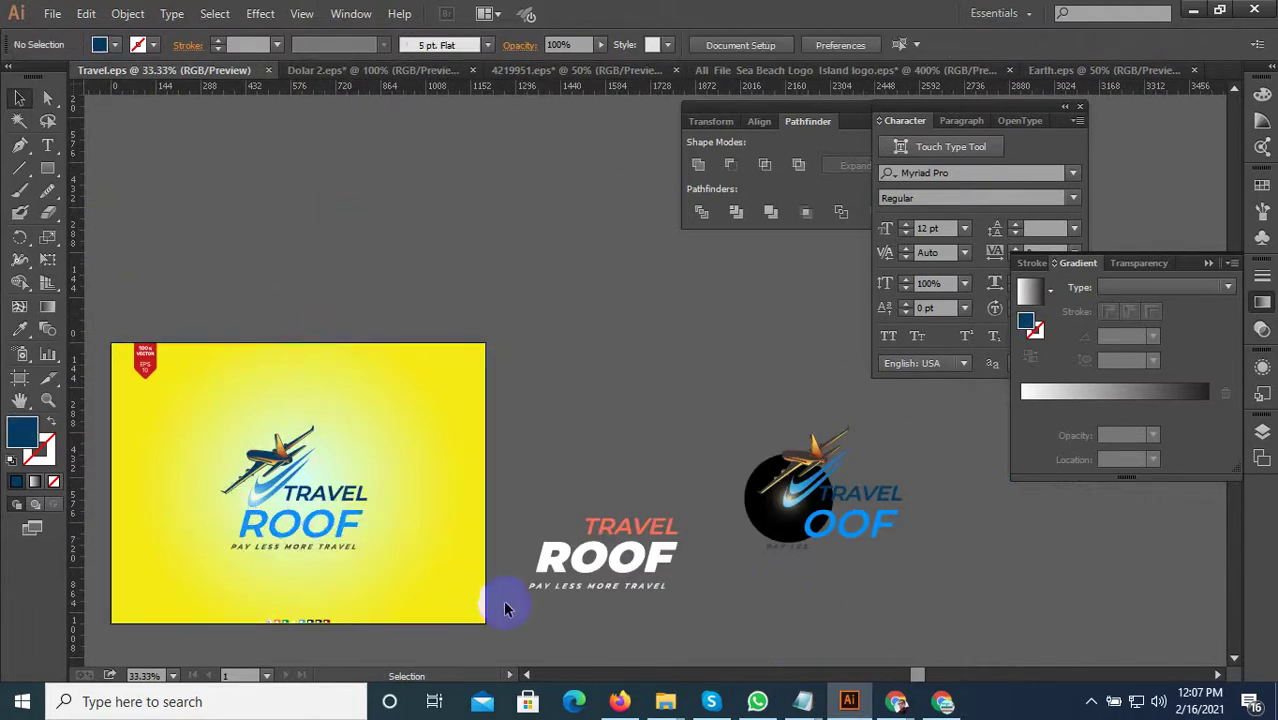
pyautogui.moveTo(505, 604)
pyautogui.mouseDown()
pyautogui.moveTo(283, 490)
pyautogui.moveTo(212, 485)
pyautogui.mouseUp()
pyautogui.moveTo(425, 265); pyautogui.dragTo(233, 407)
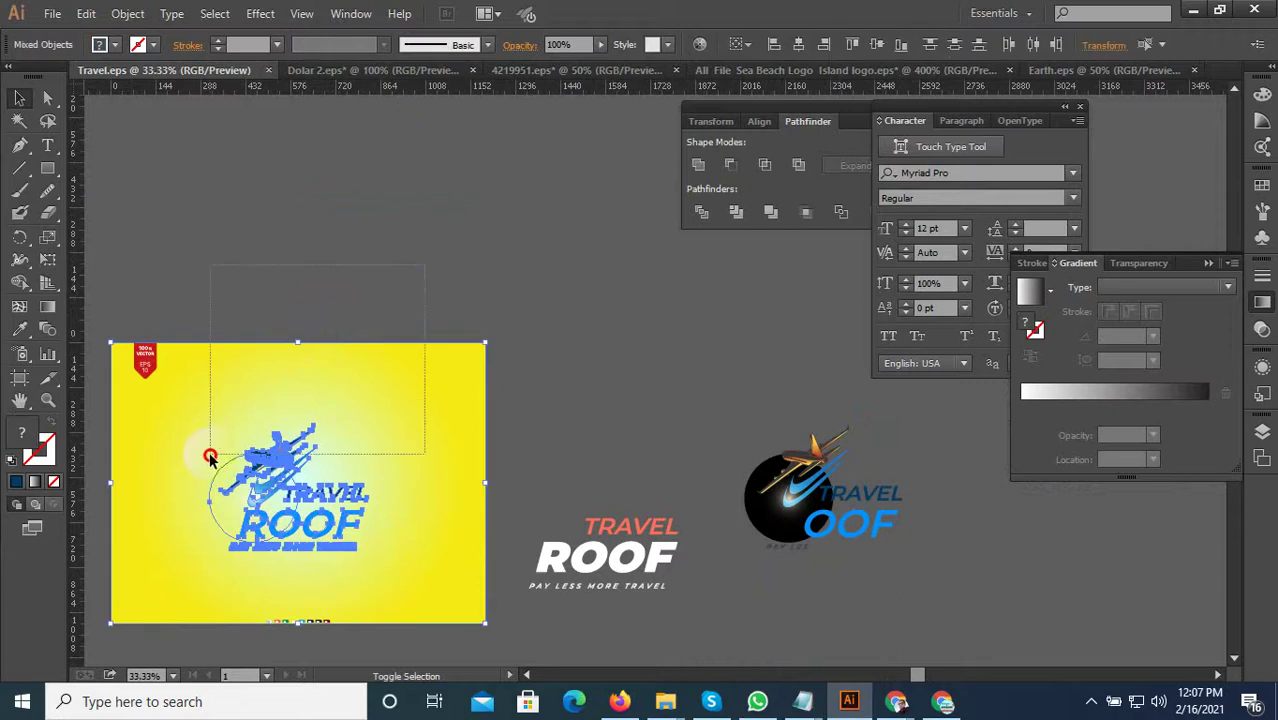
pyautogui.moveTo(210, 456); pyautogui.dragTo(210, 456)
pyautogui.moveTo(319, 506); pyautogui.dragTo(319, 221)
# Place the red-and-white TRAVEL ROOF lettering under the plane on the poster.
pyautogui.moveTo(575, 528)
pyautogui.mouseDown()
pyautogui.moveTo(592, 540)
pyautogui.moveTo(305, 555)
pyautogui.moveTo(345, 485)
pyautogui.moveTo(430, 478)
pyautogui.moveTo(428, 462)
pyautogui.moveTo(444, 459)
pyautogui.mouseUp()
pyautogui.scroll(3, 305, 558)
pyautogui.scroll(-2, 350, 485)
pyautogui.scroll(1, 360, 487)
pyautogui.scroll(1, 360, 487)
pyautogui.scroll(1, 432, 478)
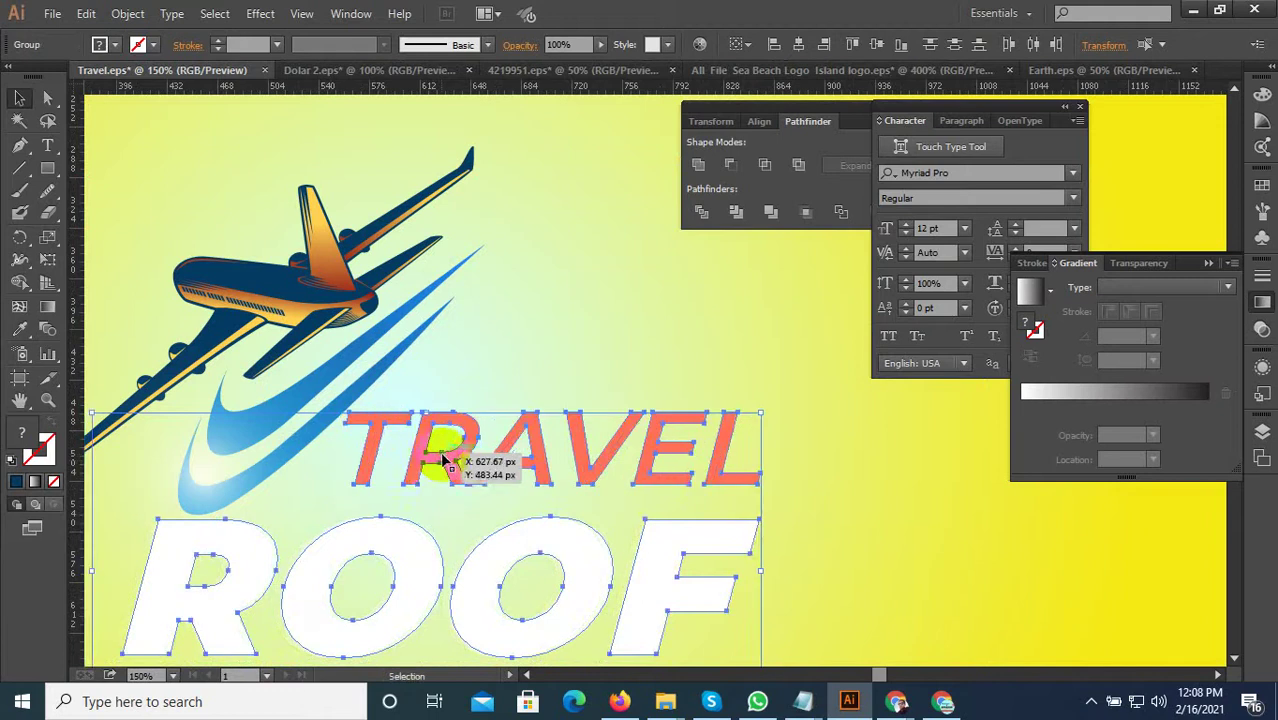
# Nudge the TRAVEL and ROOF lettering slightly down on the poster.
pyautogui.hotkey('ctrl', '0')
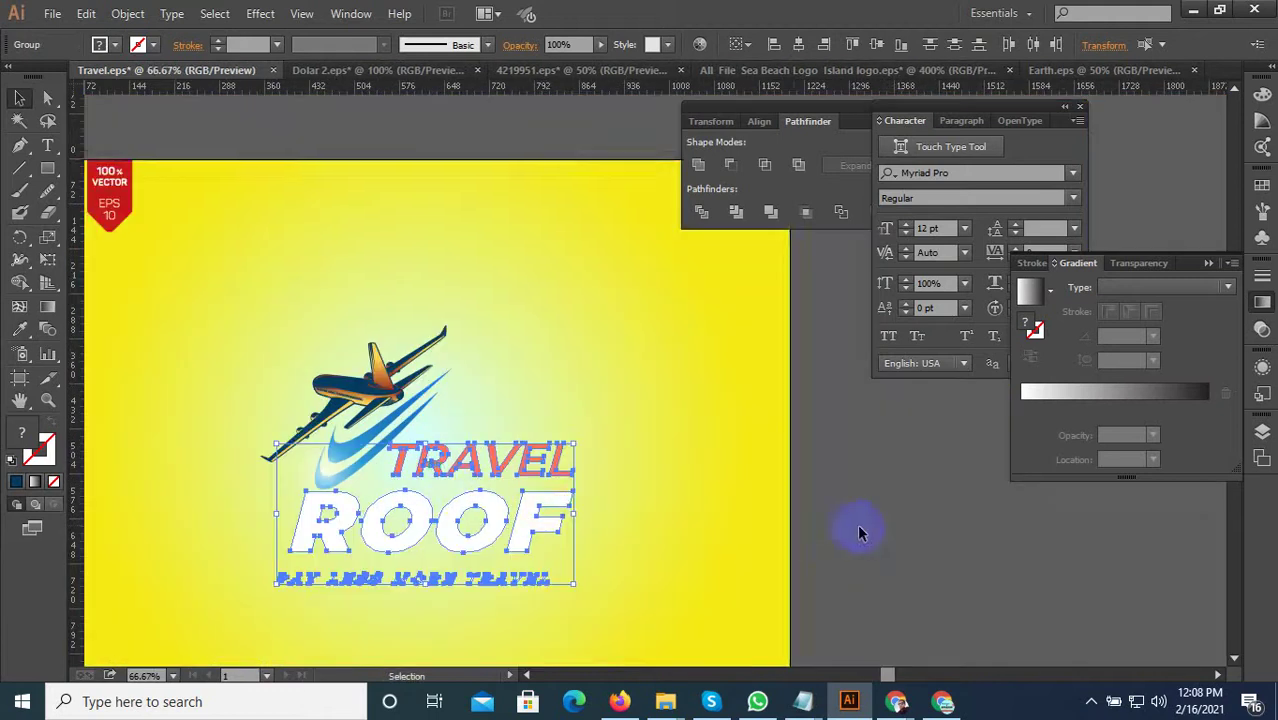
pyautogui.click(595, 572)
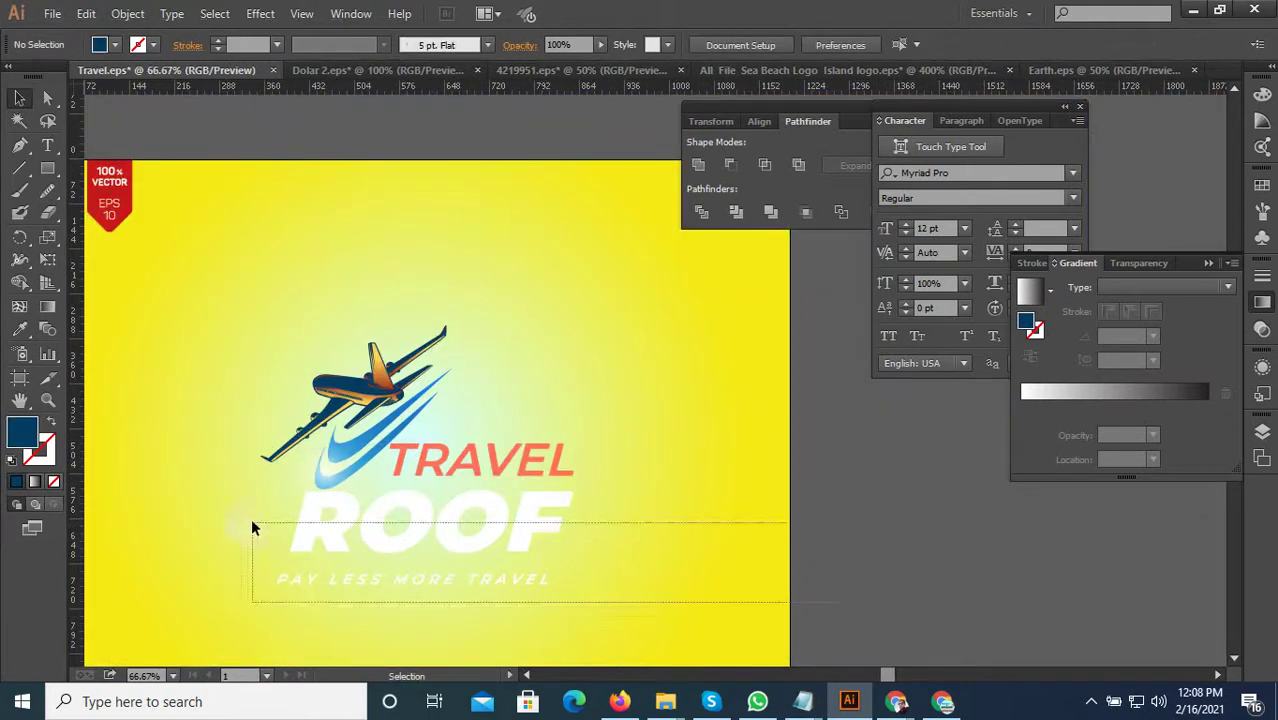
pyautogui.moveTo(768, 594); pyautogui.dragTo(205, 522)
pyautogui.click(410, 482)
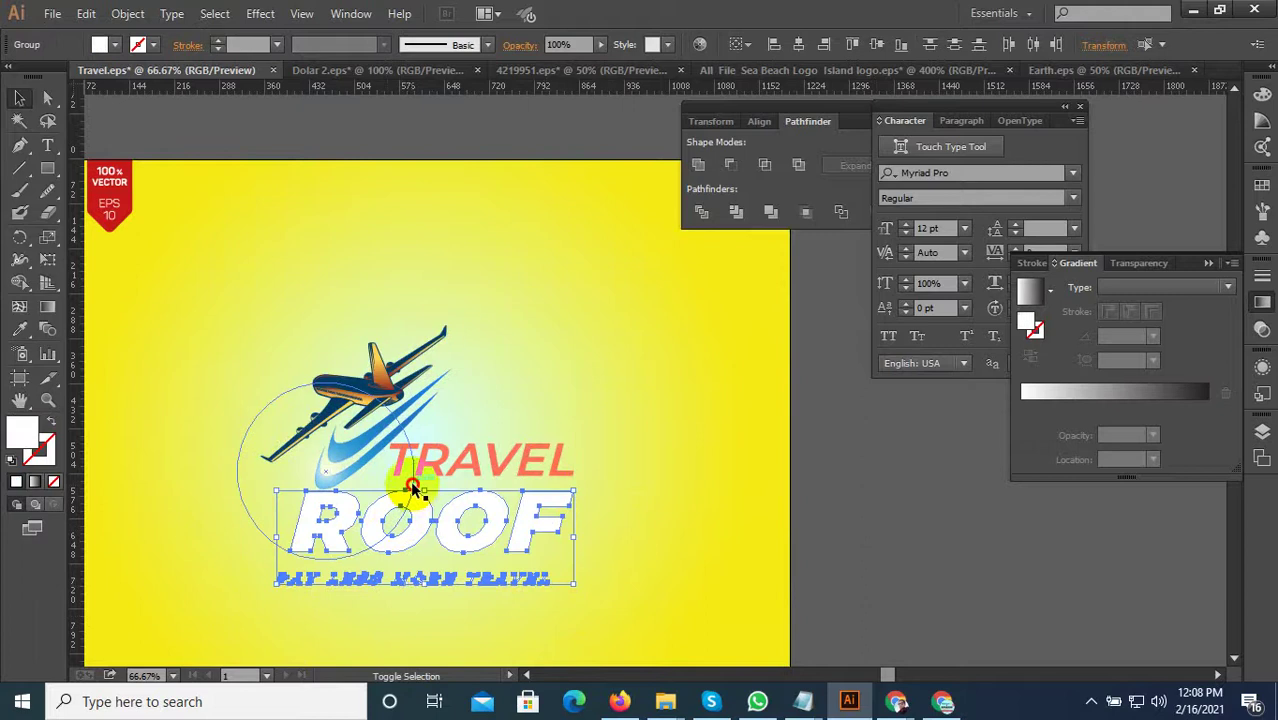
pyautogui.scroll(2, 397, 538)
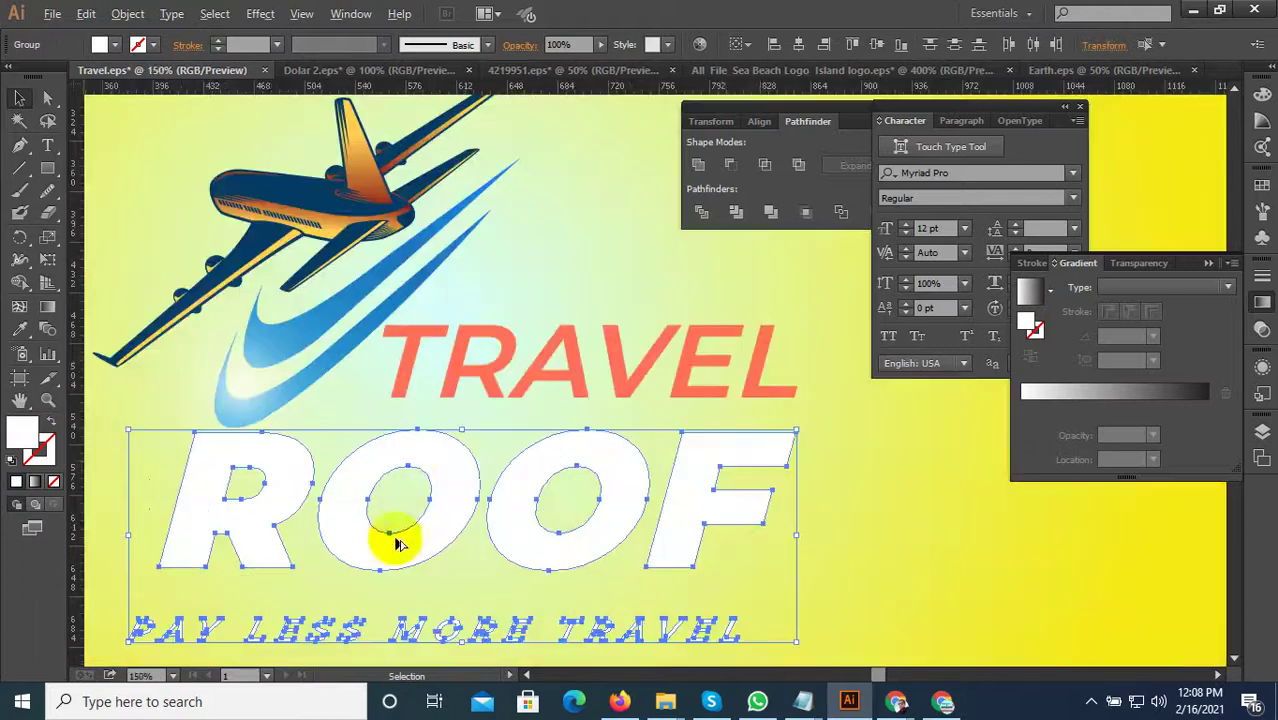
pyautogui.keyDown('shift'); pyautogui.click(479, 391); pyautogui.keyUp('shift')
pyautogui.moveTo(432, 447); pyautogui.dragTo(430, 458)
pyautogui.scroll(-2, 430, 465)
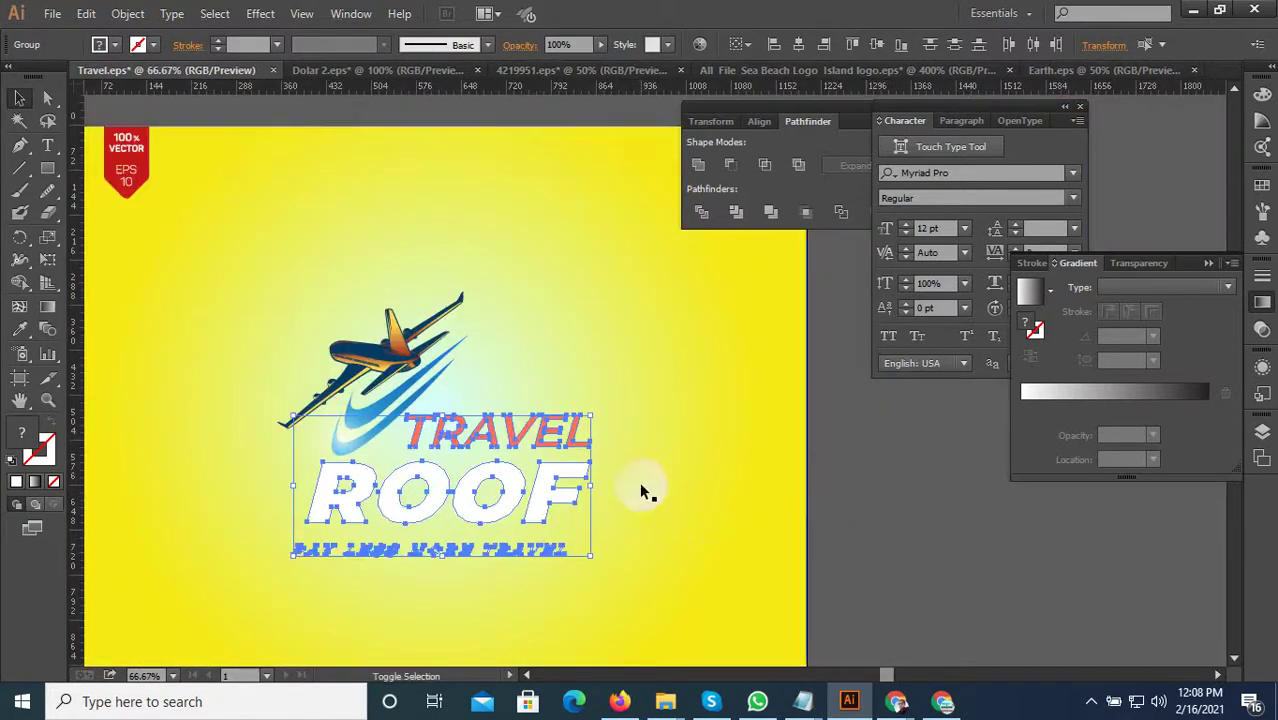
# Recolour ROOF with the bright blue sampled from the reference logo.
pyautogui.keyDown('shift'); pyautogui.click(573, 437); pyautogui.keyUp('shift')
pyautogui.click(890, 502)
pyautogui.click(542, 497)
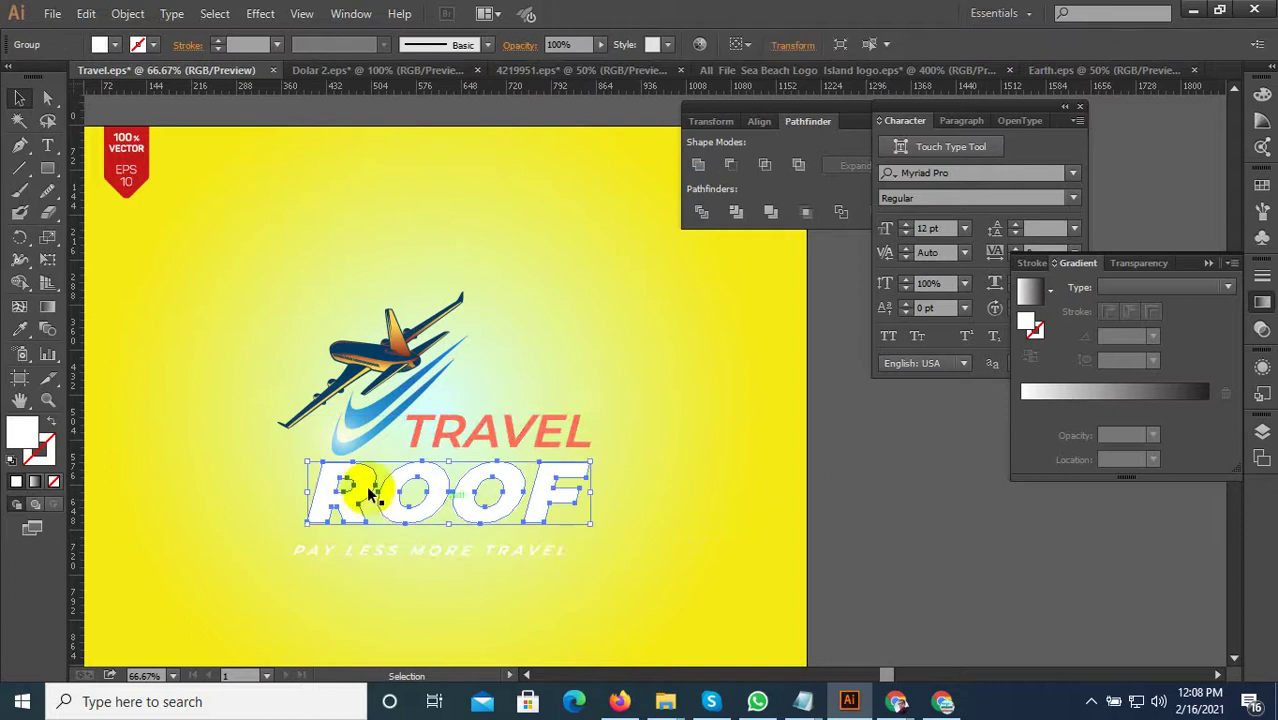
pyautogui.click(22, 330)
pyautogui.scroll(-1, 432, 460)
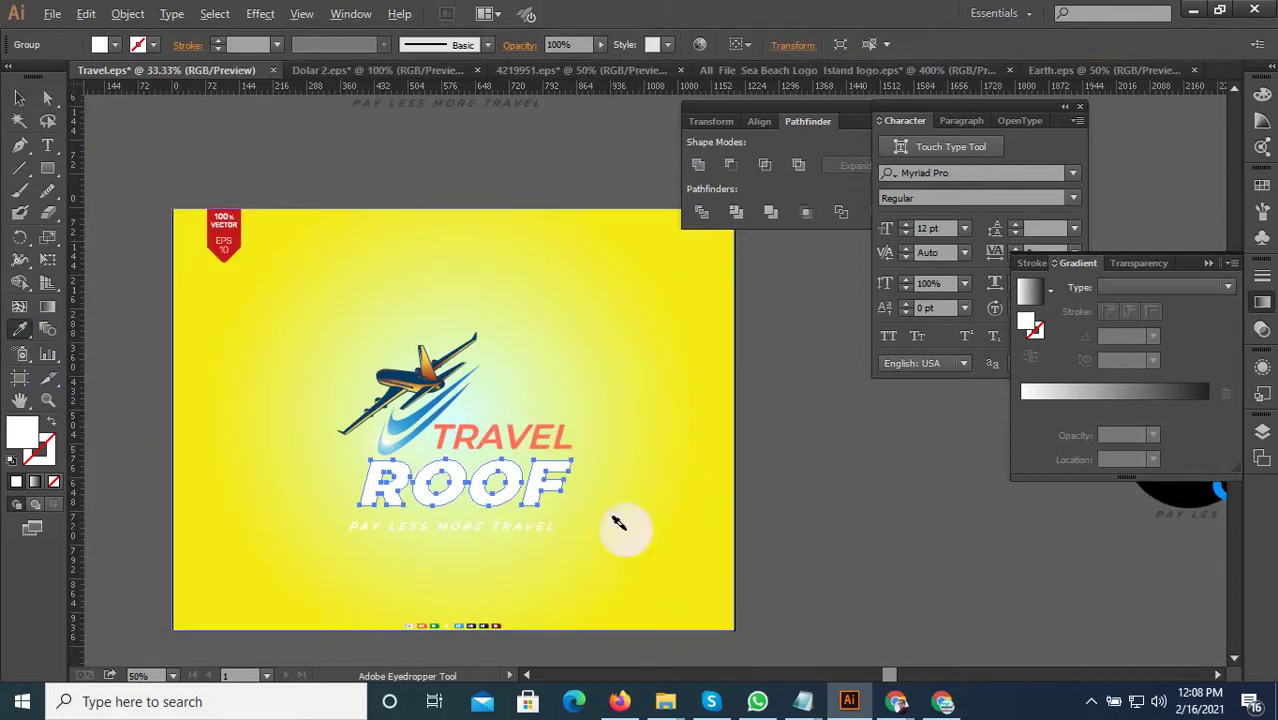
pyautogui.scroll(-1, 618, 521)
pyautogui.scroll(2, 1137, 497)
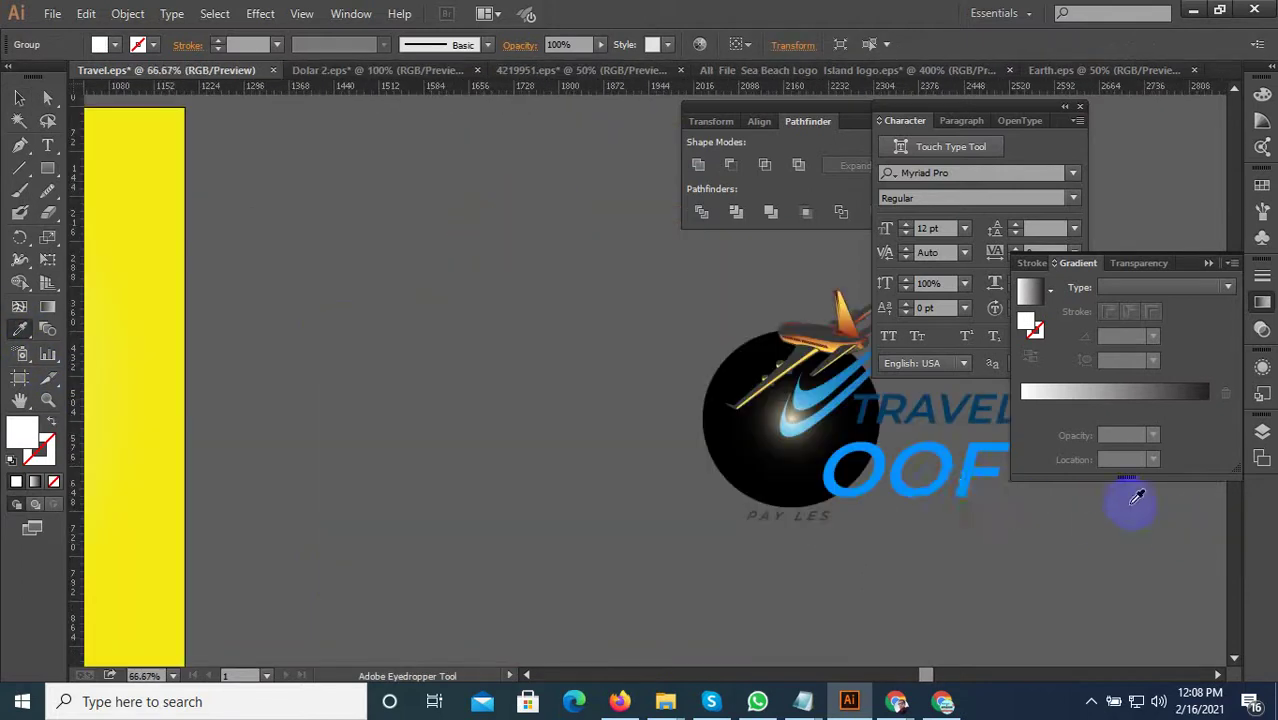
pyautogui.click(943, 483)
pyautogui.scroll(-2, 960, 530)
pyautogui.scroll(2, 448, 534)
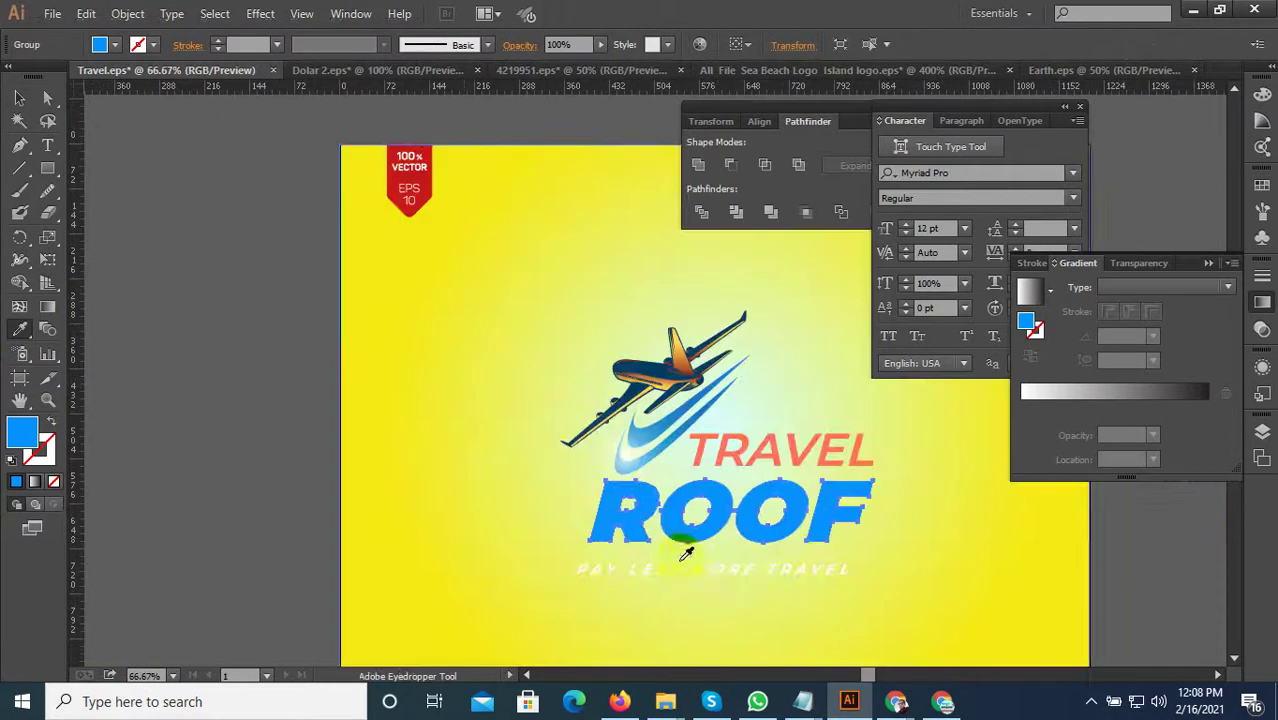
# Give the PAY LESS MORE TRAVEL tagline a dark grey sampled from the artwork.
pyautogui.click(19, 97)
pyautogui.scroll(1, 756, 585)
pyautogui.scroll(1, 669, 546)
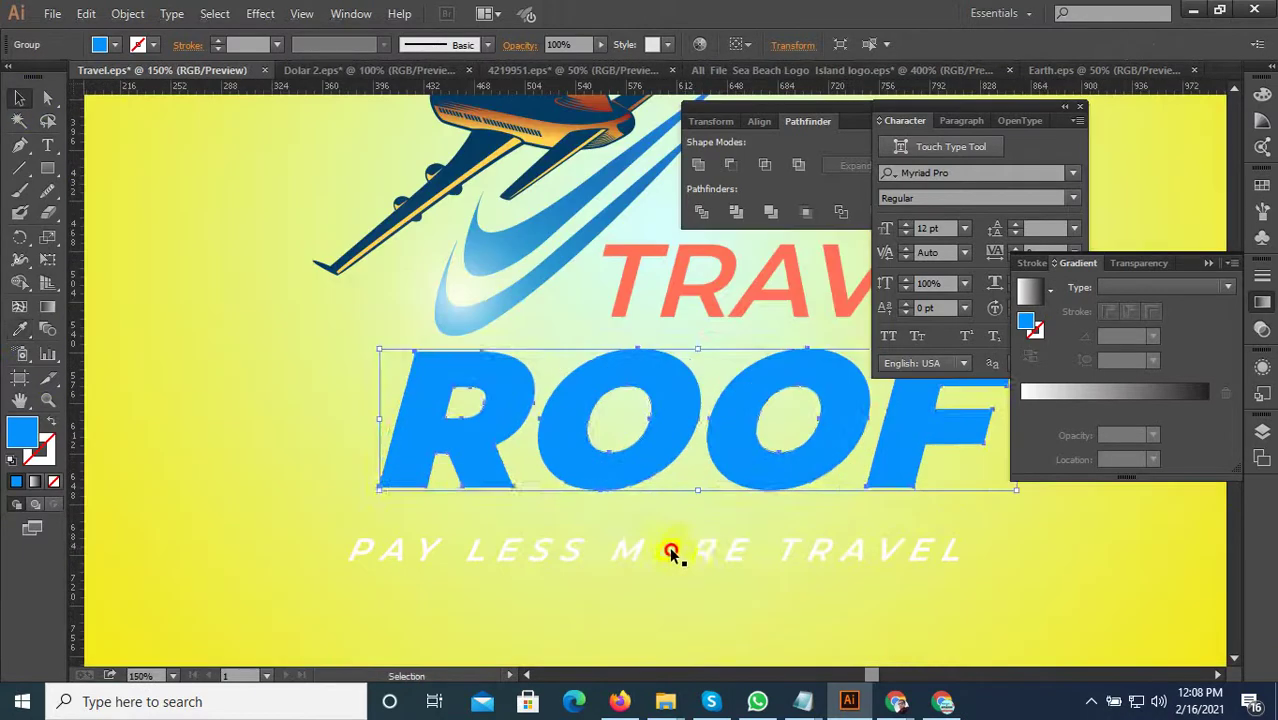
pyautogui.click(669, 547)
pyautogui.click(684, 547)
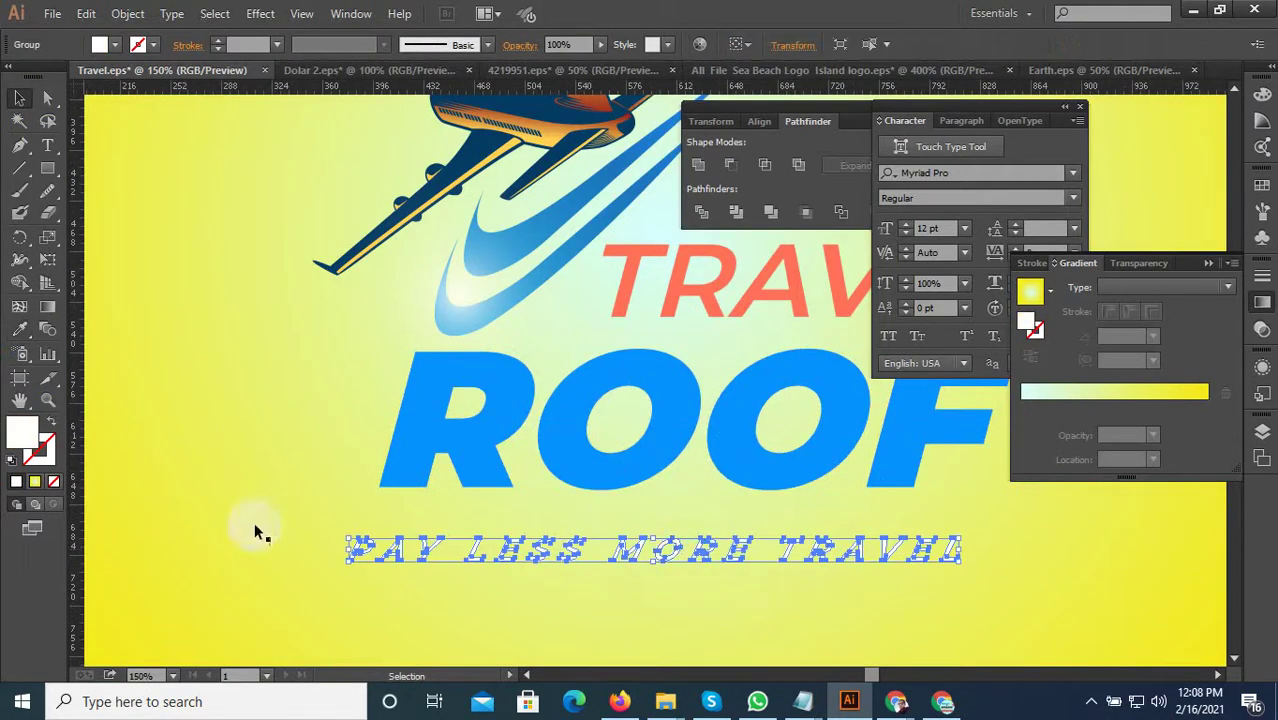
pyautogui.click(22, 330)
pyautogui.scroll(-3, 345, 570)
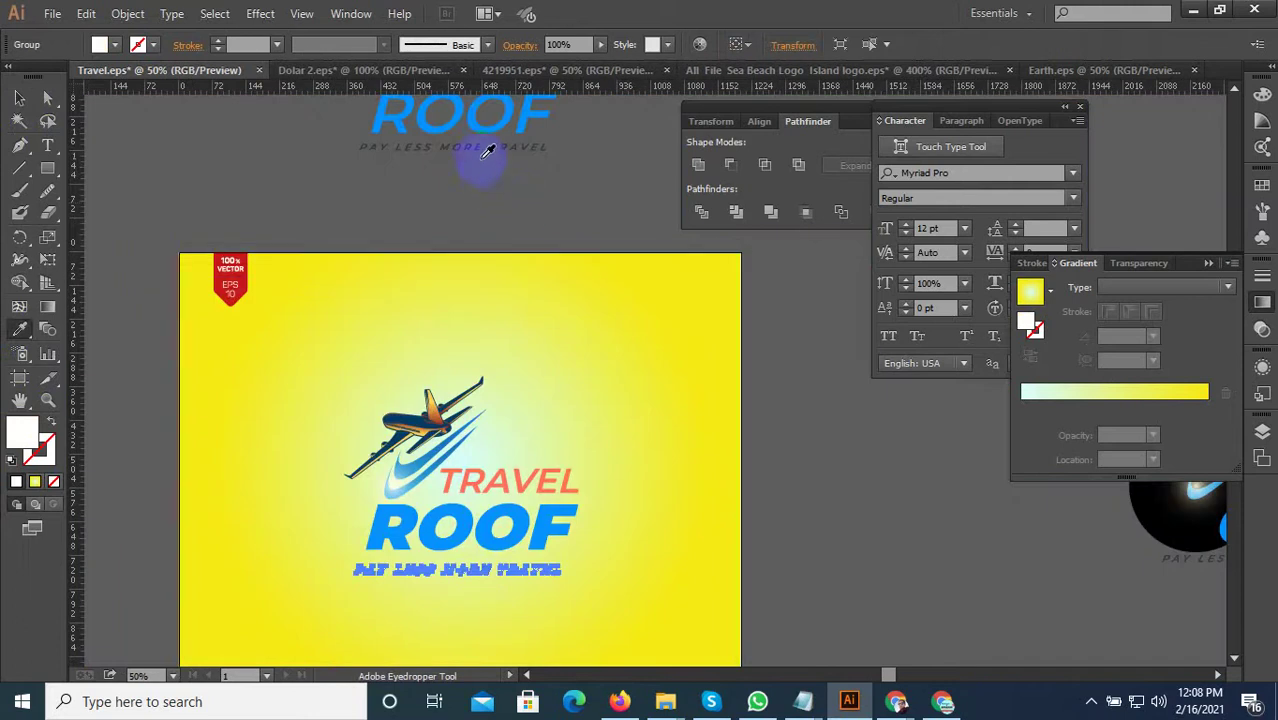
pyautogui.scroll(3, 450, 507)
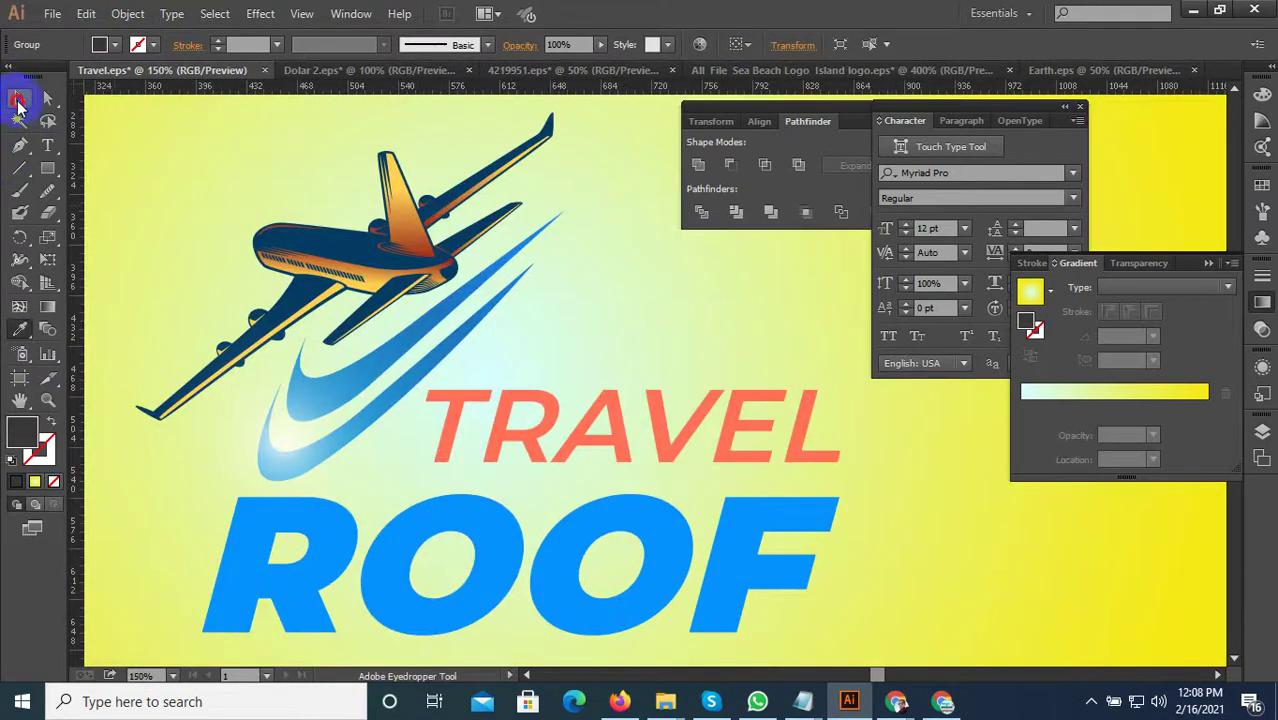
# Recolour the TRAVEL word navy using the reference logo's colour.
pyautogui.click(557, 425)
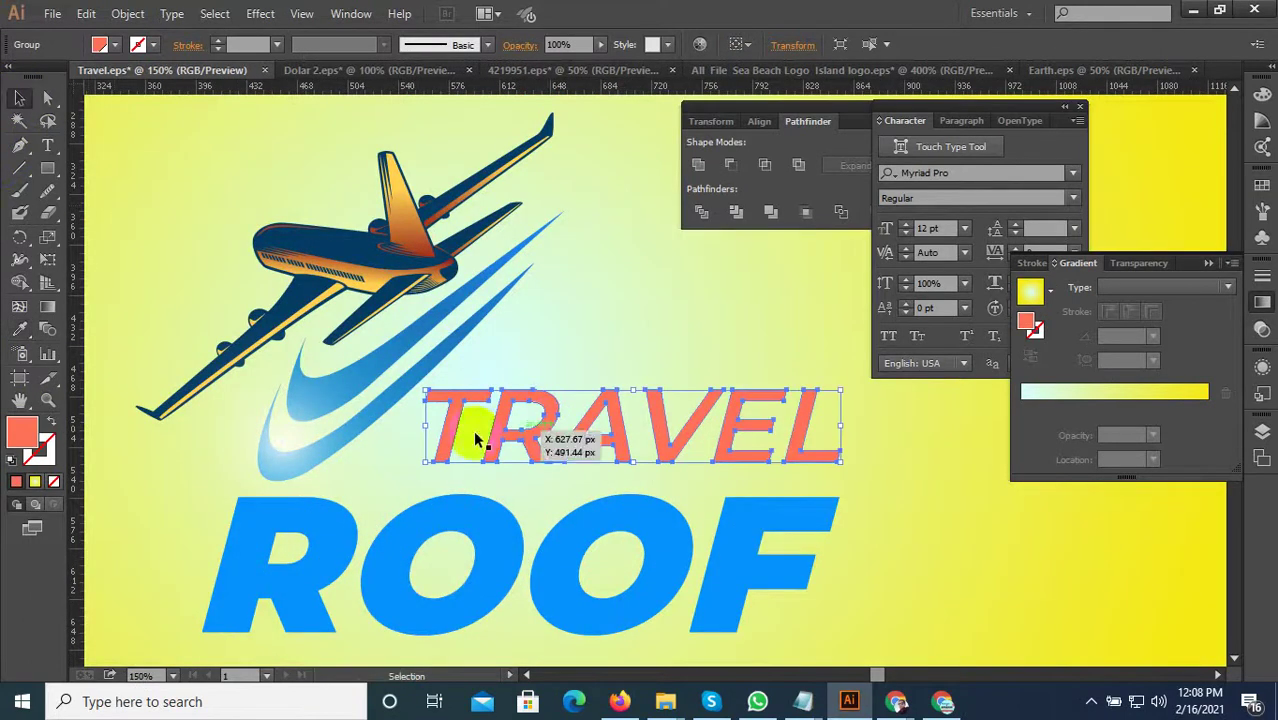
pyautogui.click(30, 338)
pyautogui.scroll(-3, 456, 556)
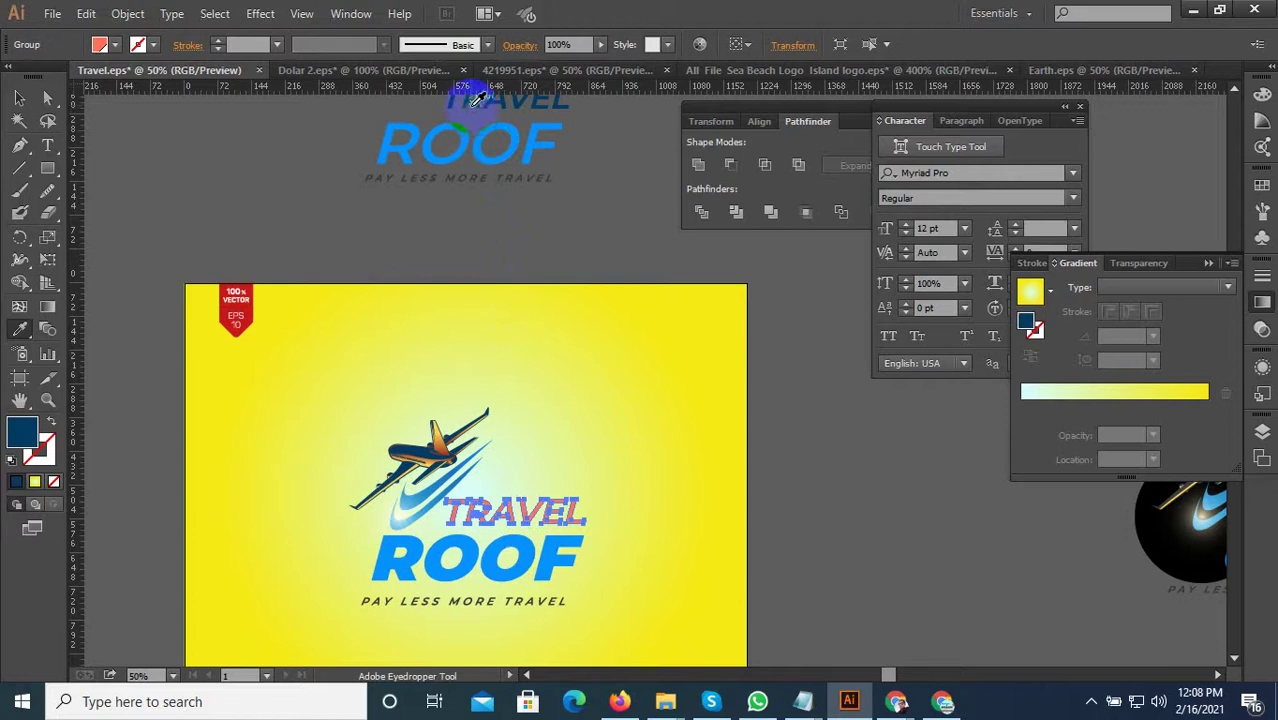
pyautogui.scroll(-1, 746, 435)
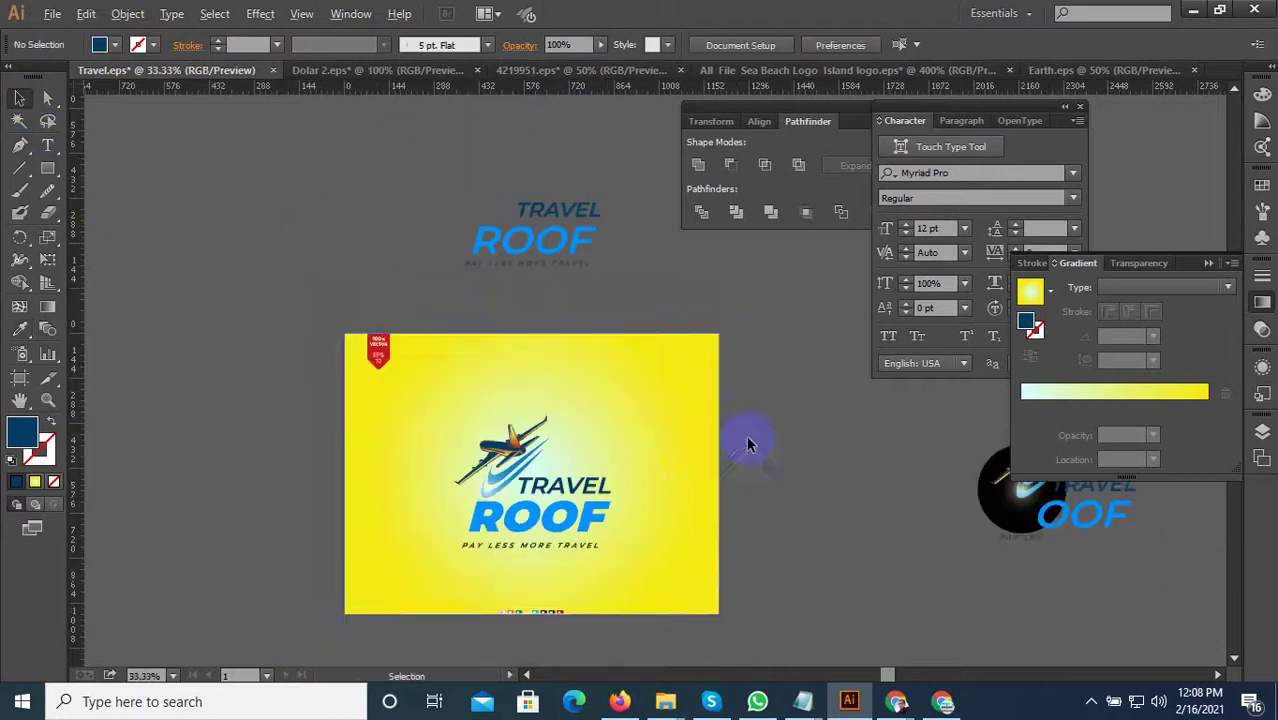
# Enlarge the whole TRAVEL ROOF logo group and re-centre it on the yellow poster.
pyautogui.moveTo(720, 410); pyautogui.dragTo(373, 590)
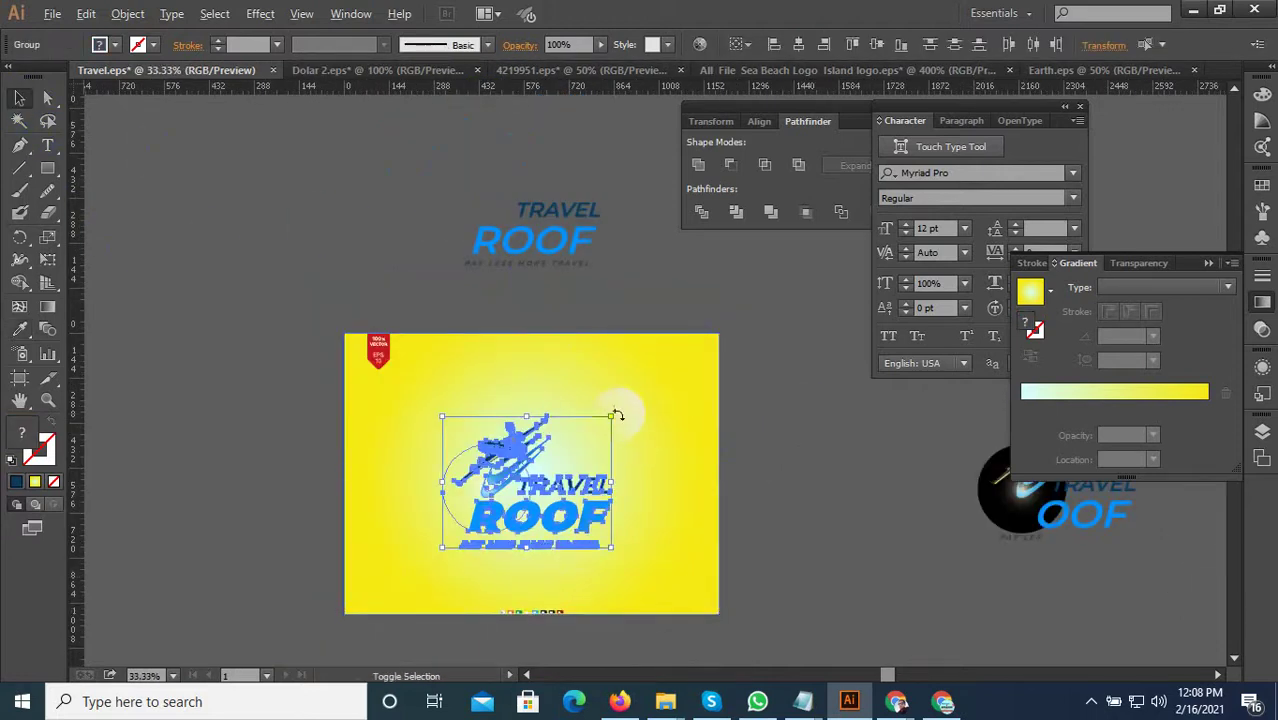
pyautogui.moveTo(611, 415); pyautogui.dragTo(630, 412)
pyautogui.scroll(1, 616, 420)
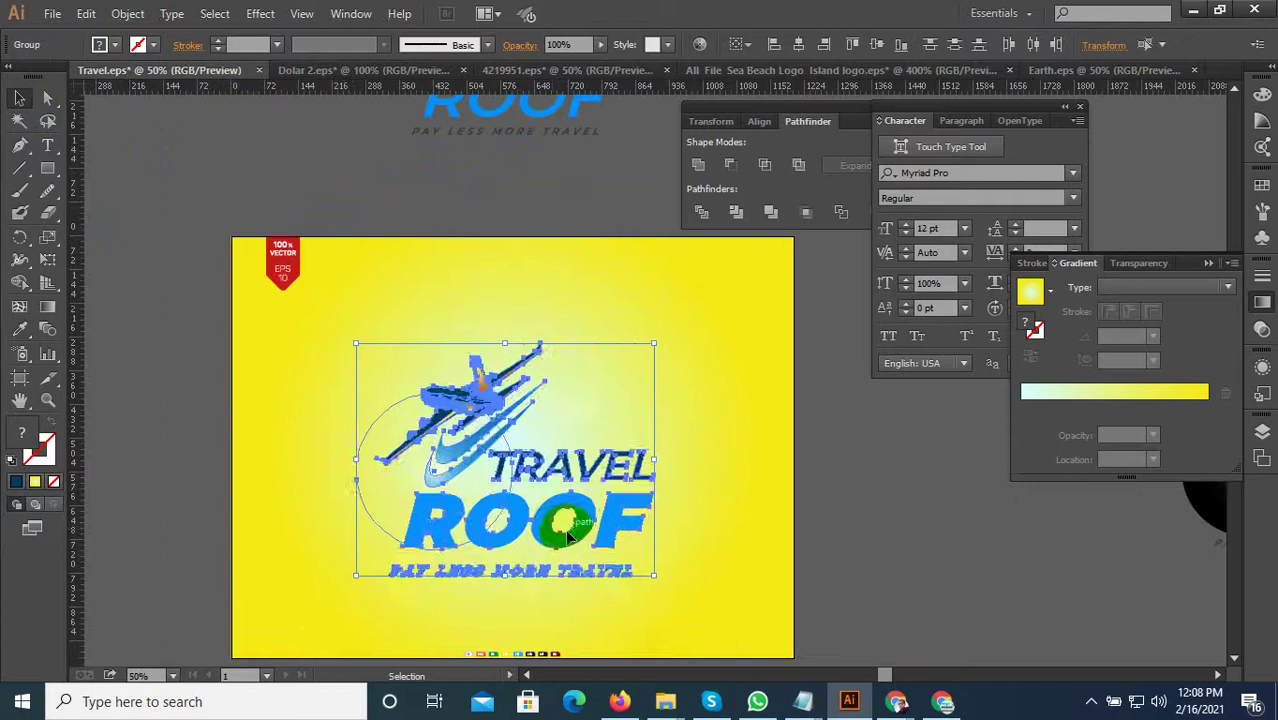
pyautogui.moveTo(557, 545); pyautogui.dragTo(555, 540)
pyautogui.click(891, 540)
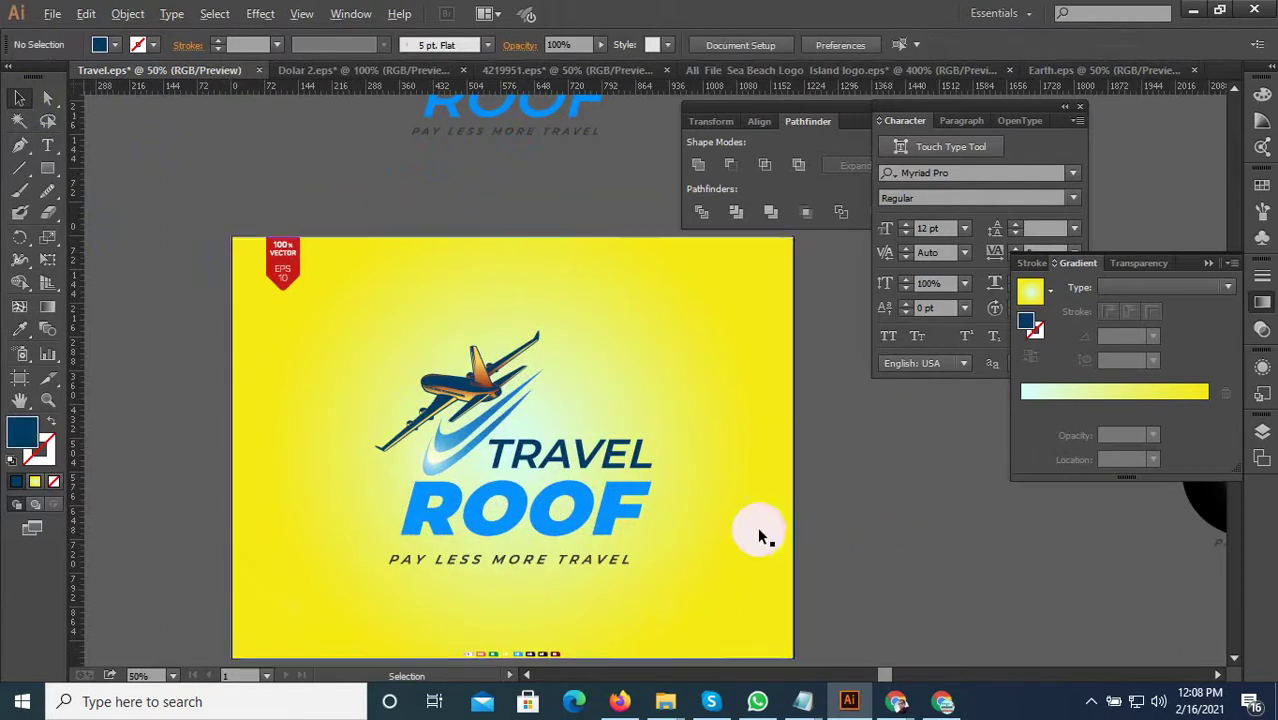
pyautogui.scroll(-1, 770, 540)
# Re-save Travel.eps and save the poster as a JPEG High web image.
pyautogui.click(52, 13)
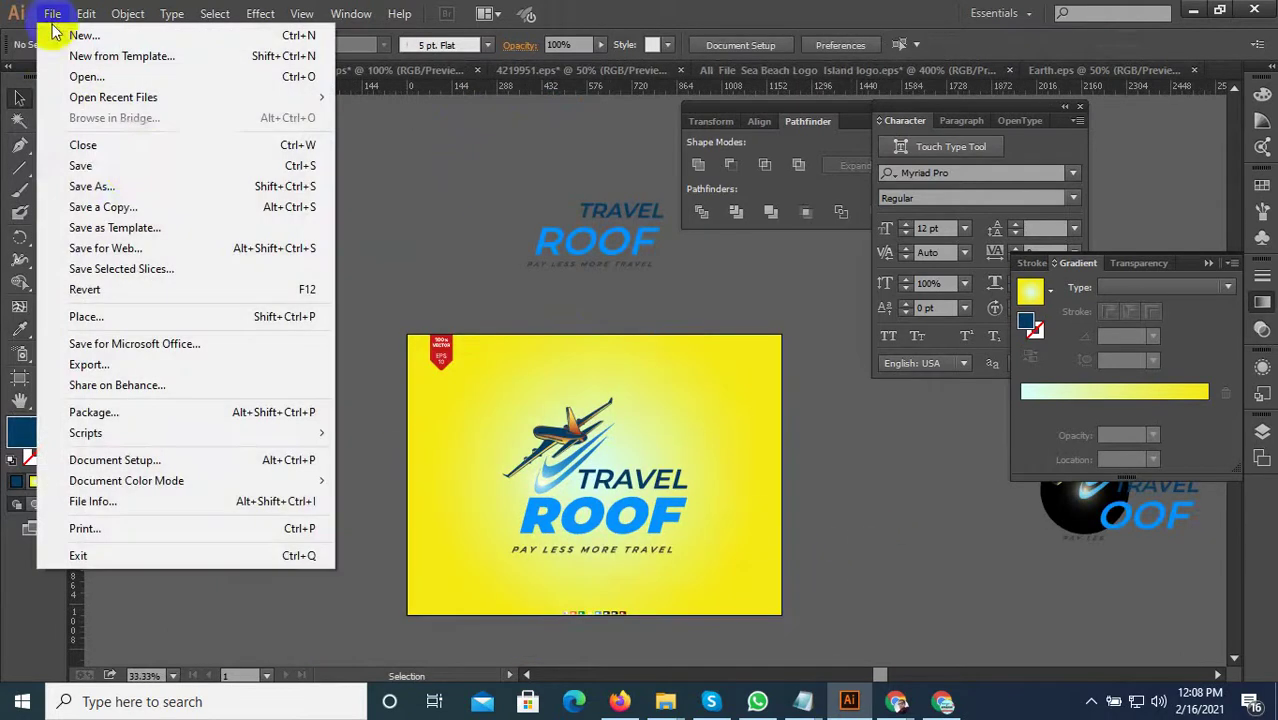
pyautogui.click(128, 163)
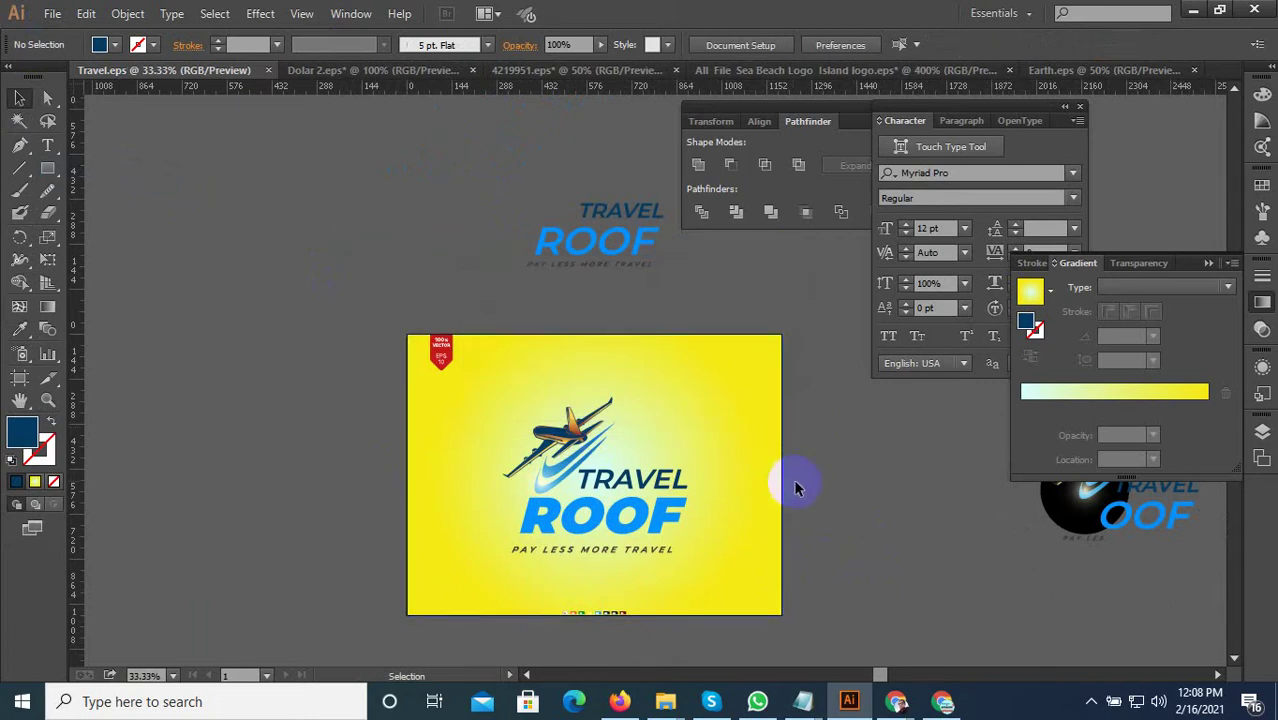
pyautogui.hotkey('ctrl', 'alt', 'shift', 's')
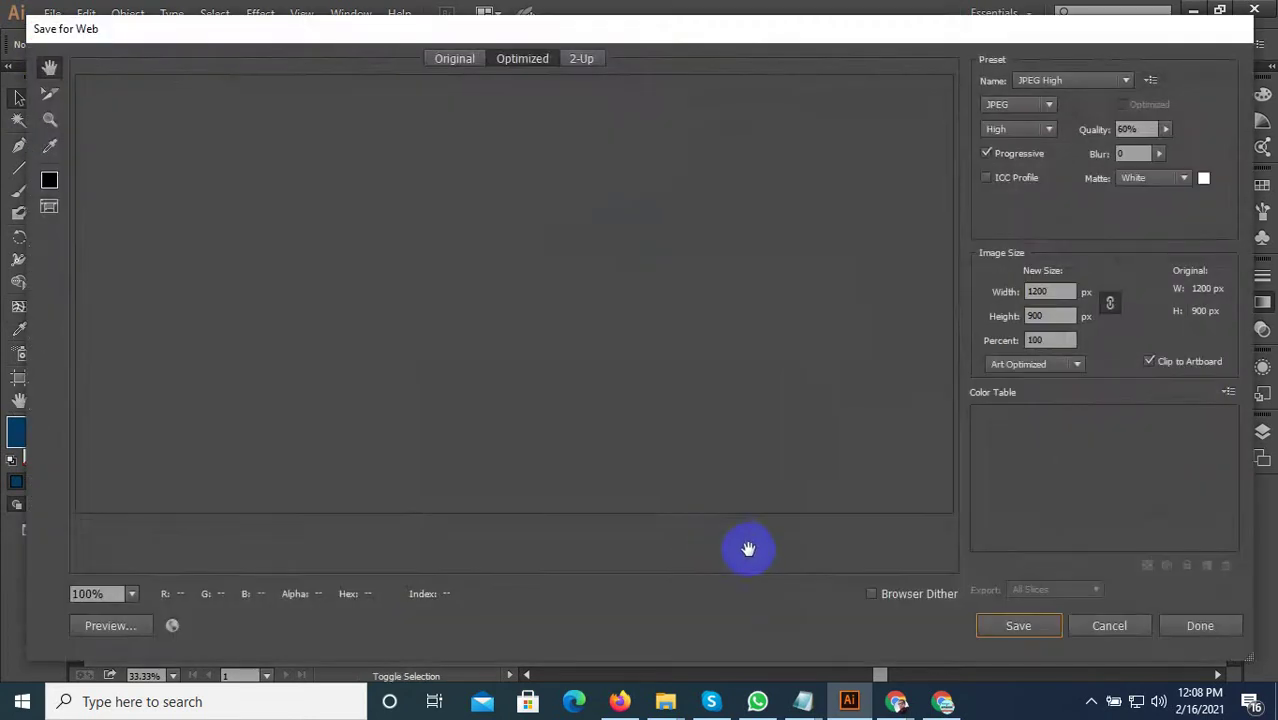
pyautogui.click(985, 626)
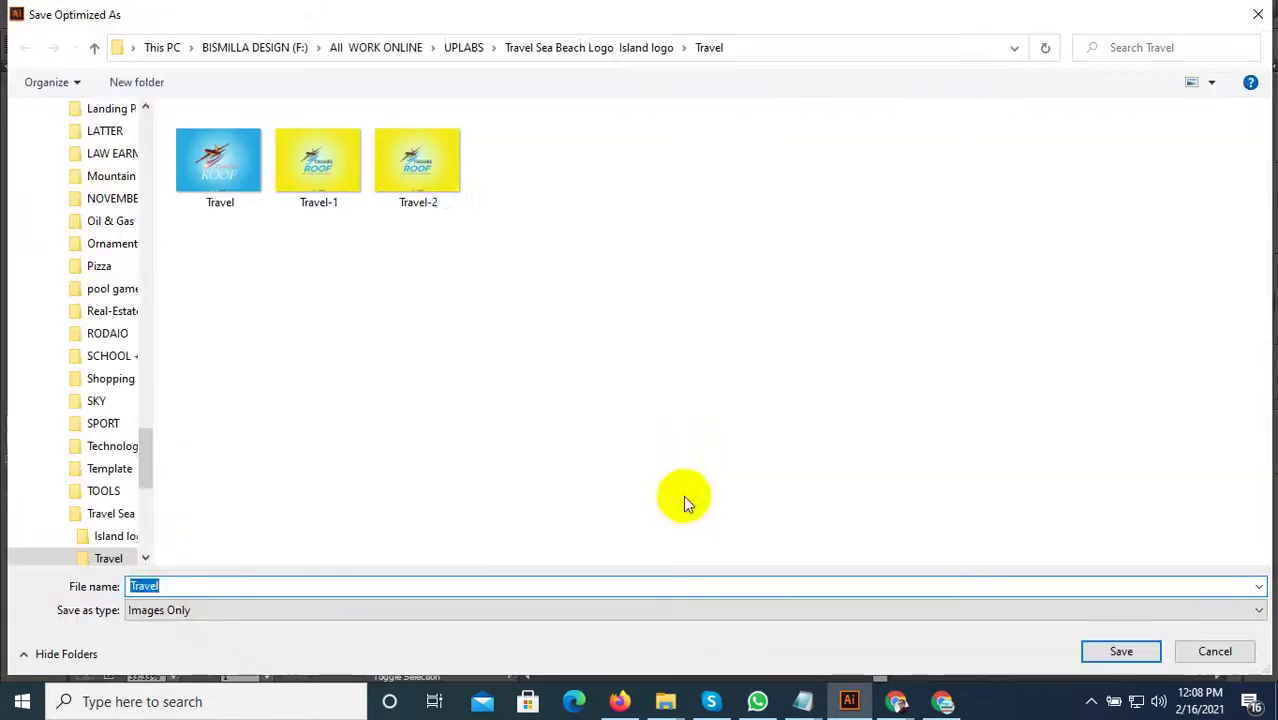
# Name the exported JPEG Travel-3, save it, and bring WhatsApp forward.
pyautogui.click(455, 205)
pyautogui.press('Menu')
pyautogui.doubleClick(191, 590)
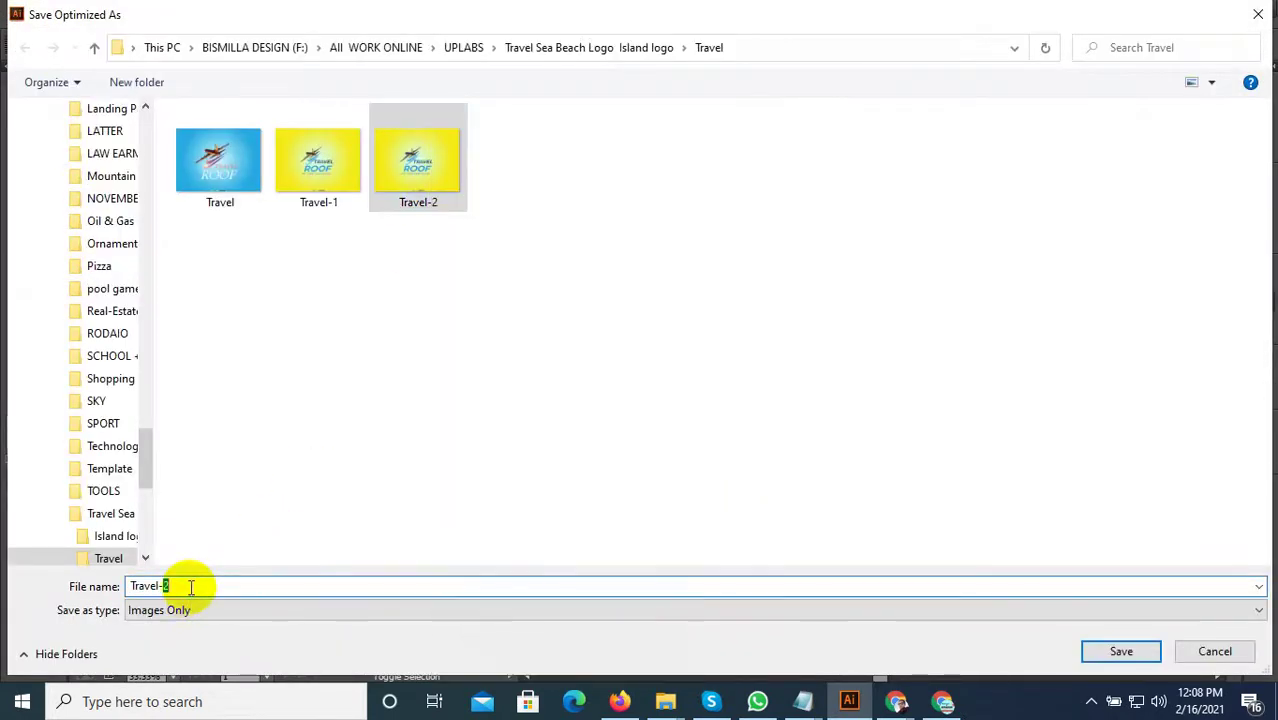
pyautogui.write('3')
pyautogui.click(1120, 651)
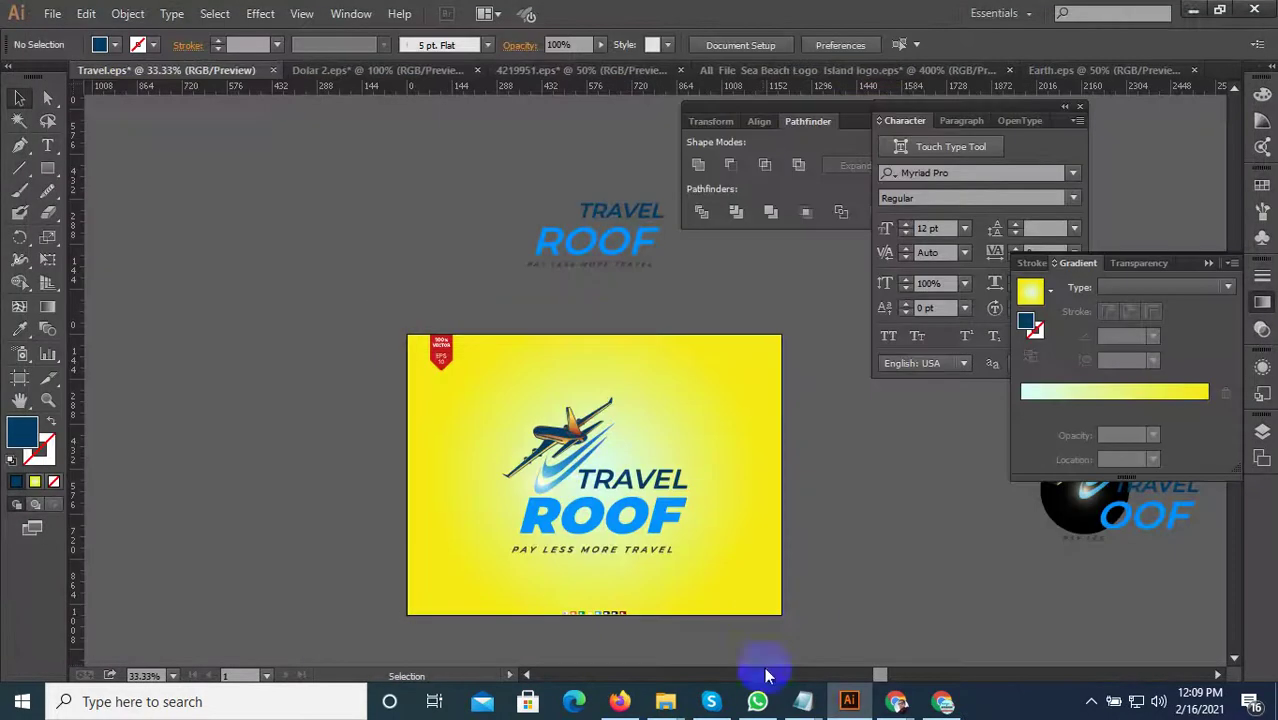
pyautogui.click(757, 701)
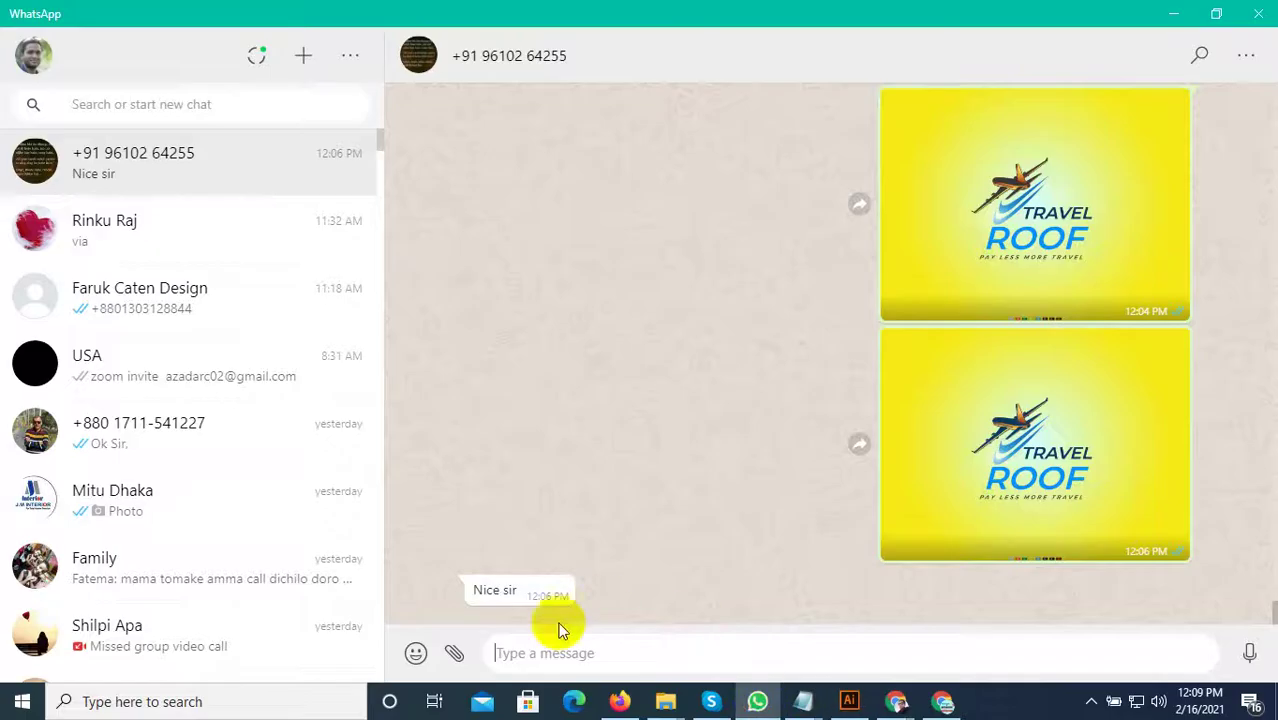
# Attach the Travel-3 image as a photo and send it in the chat.
pyautogui.click(455, 655)
pyautogui.click(443, 600)
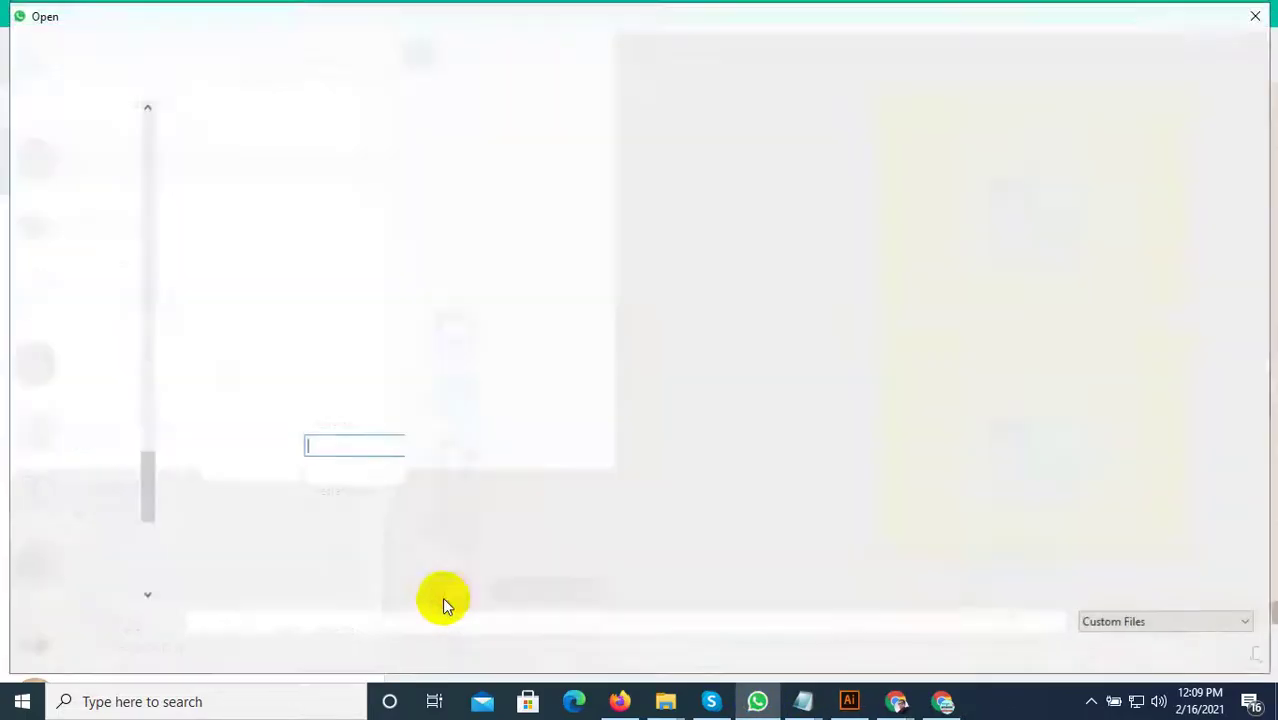
pyautogui.doubleClick(525, 170)
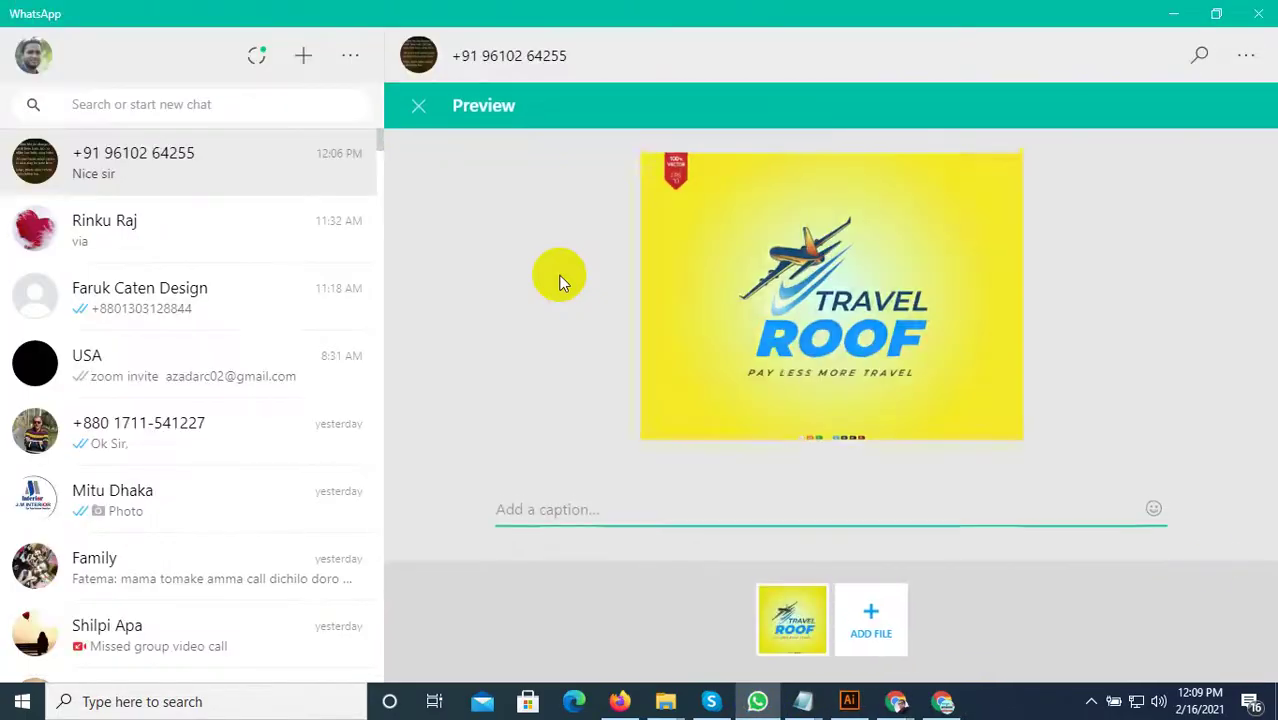
pyautogui.press('Return')
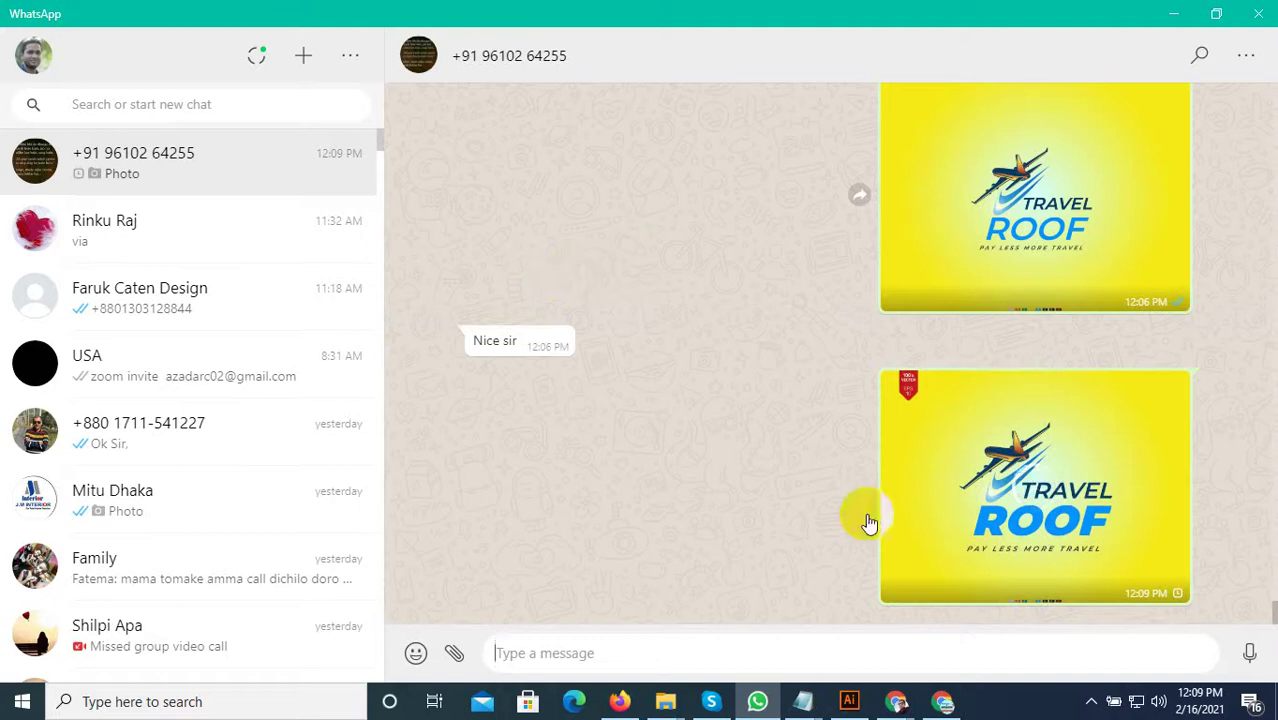
# Return to Illustrator and re-save Travel.eps.
pyautogui.click(849, 701)
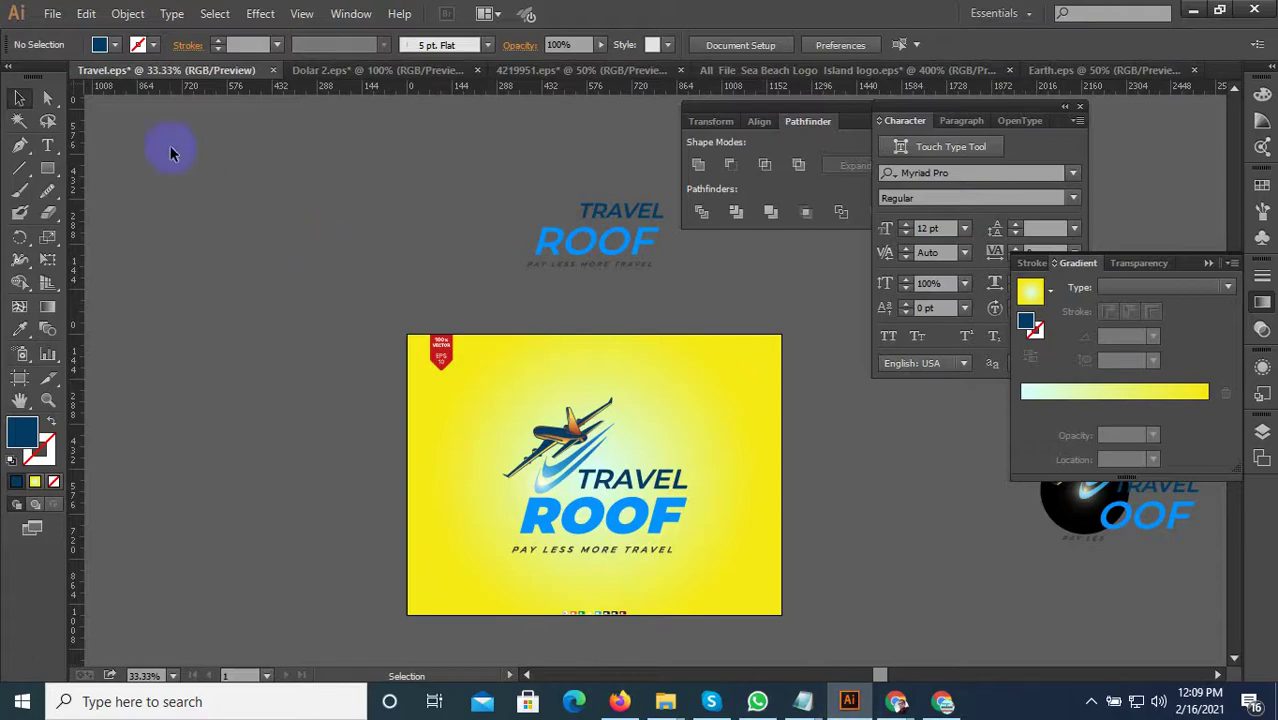
pyautogui.click(52, 13)
pyautogui.click(140, 168)
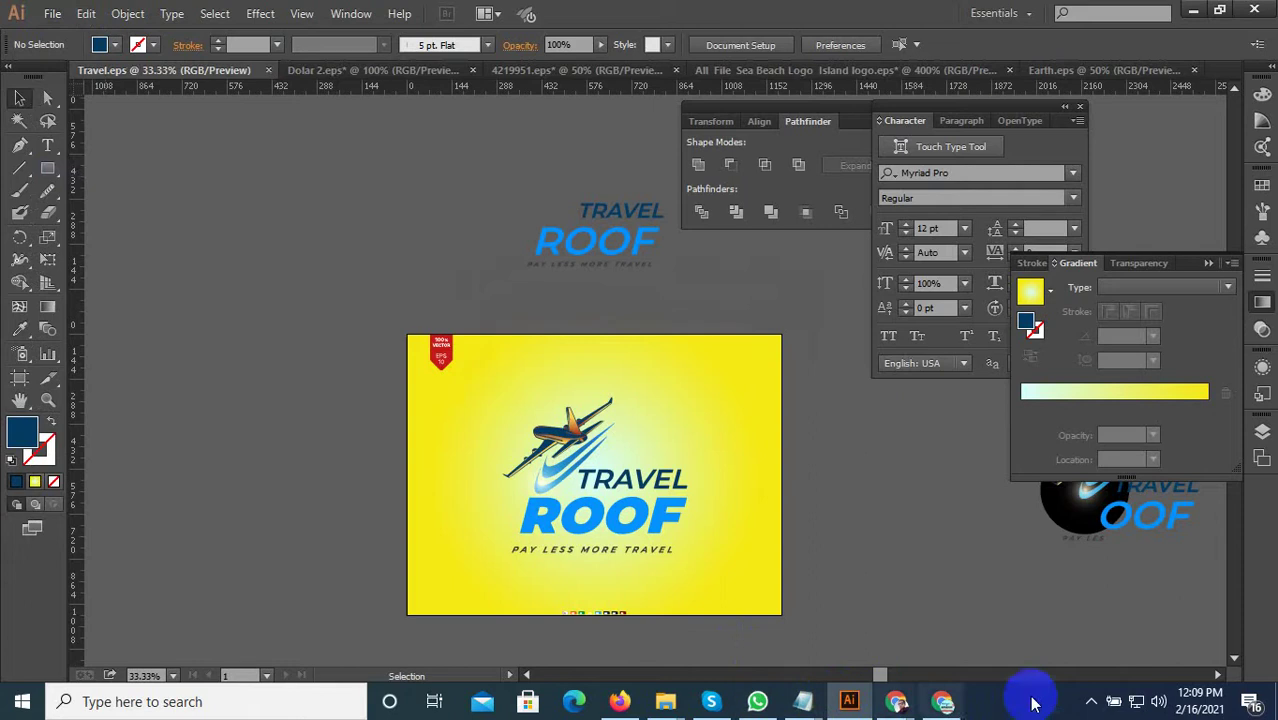
# Bring up VLC from the tray, seek Subscribe Button Video.wmv near its end, and exit fullscreen.
pyautogui.click(1091, 701)
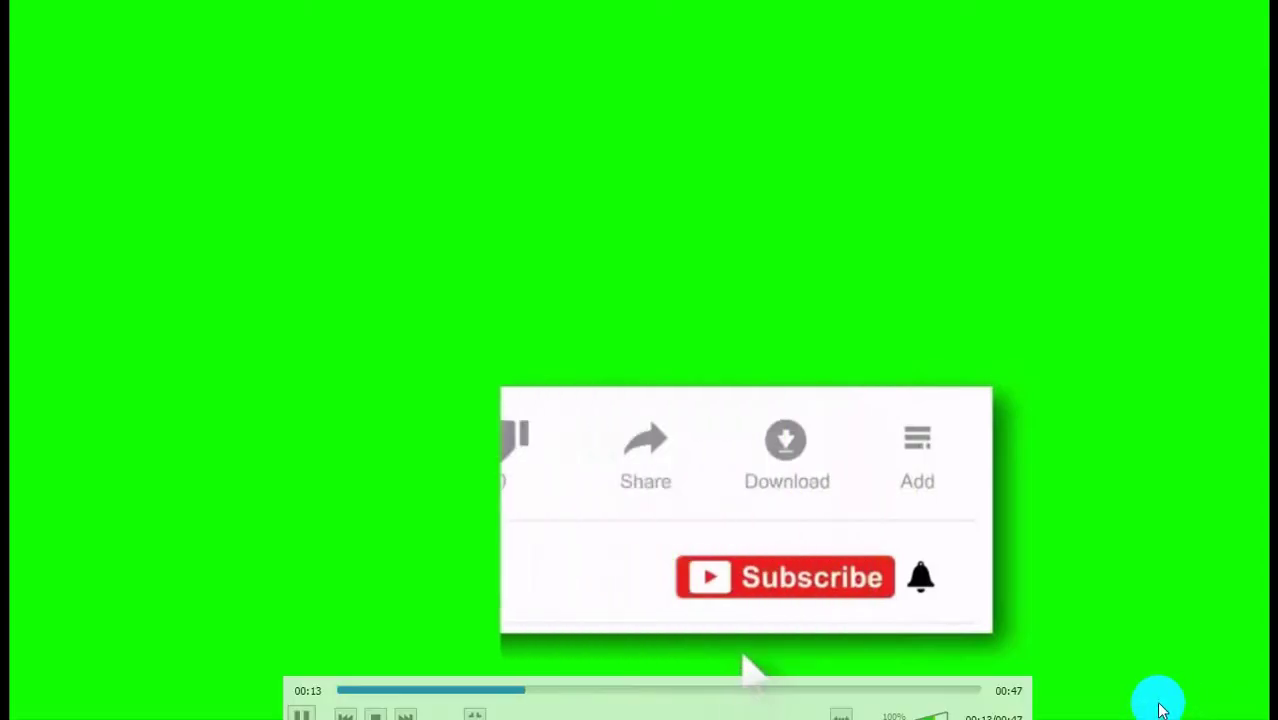
pyautogui.click(897, 690)
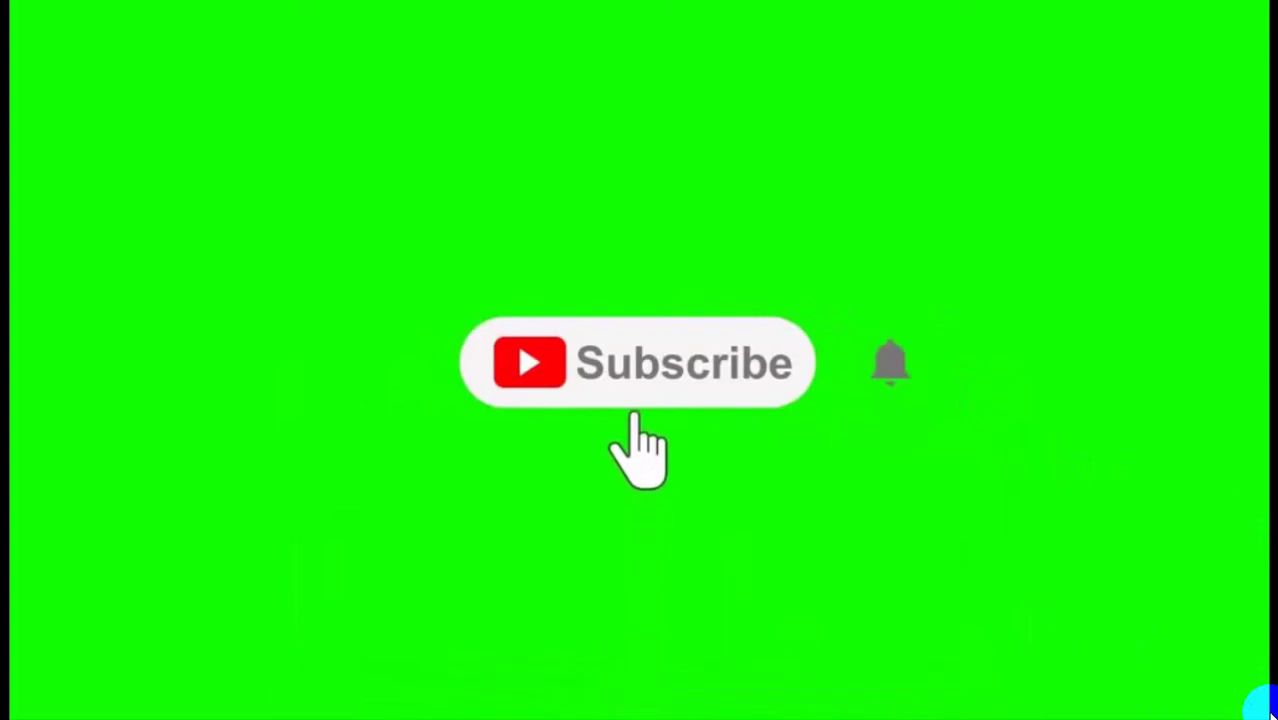
pyautogui.doubleClick(1164, 610)
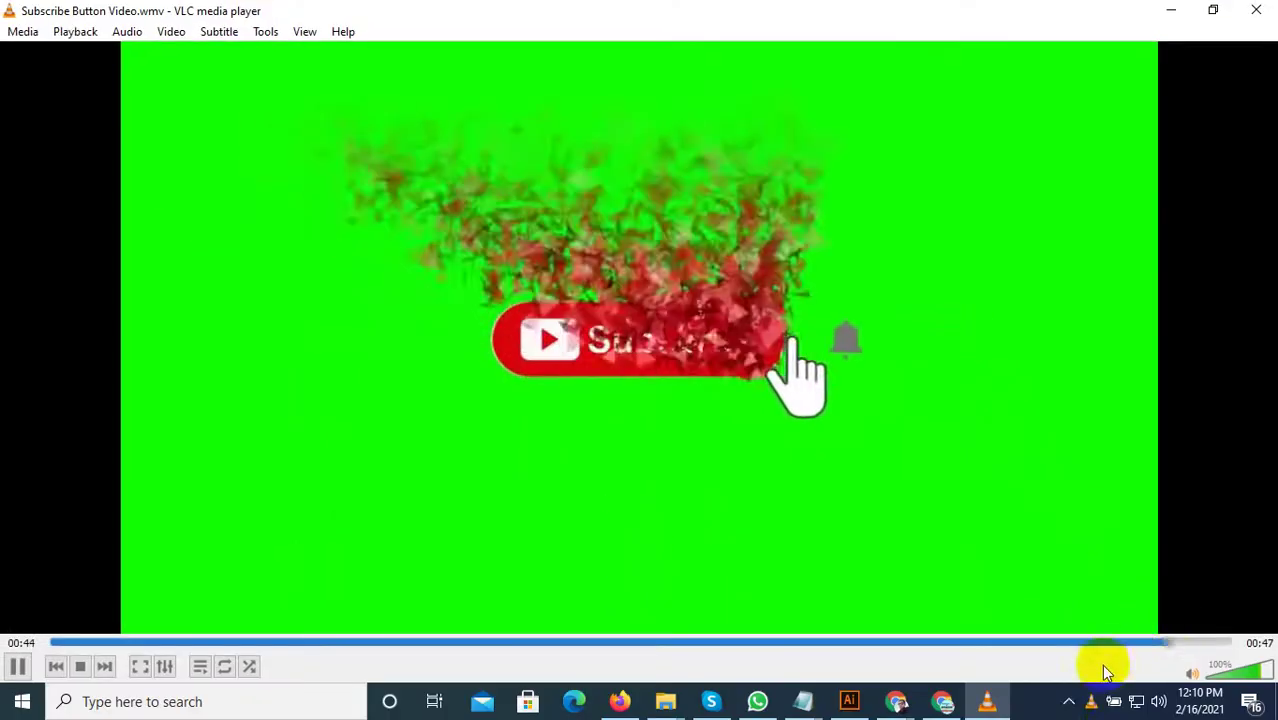